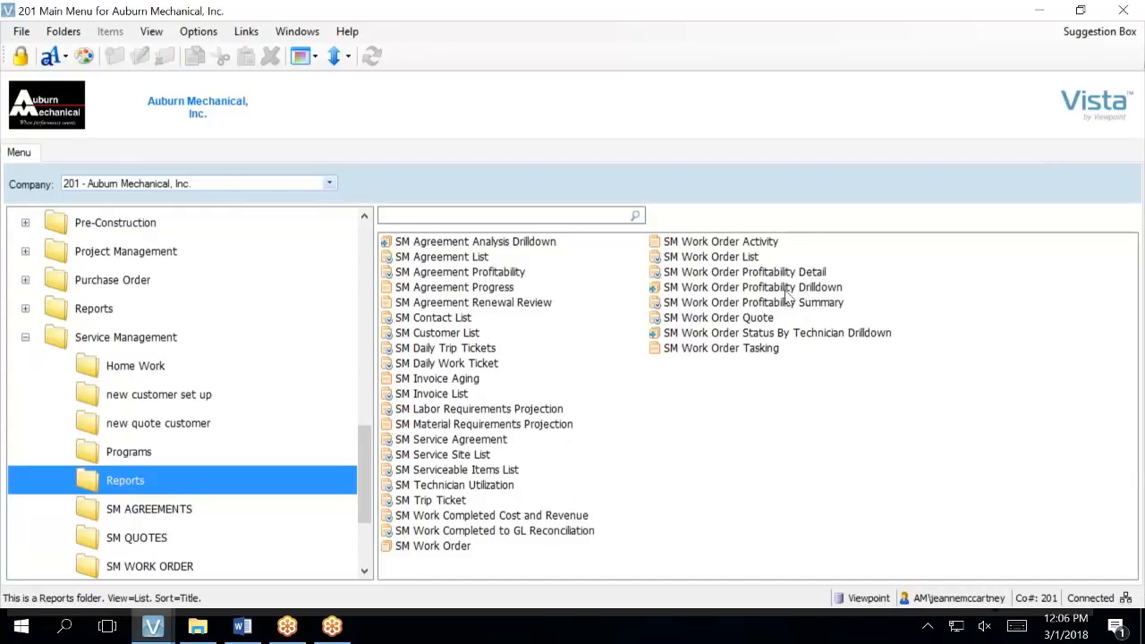
# - Open the SM Work Order Quote report launcher from Service Management > SM QUOTES
pyautogui.click(225, 459)
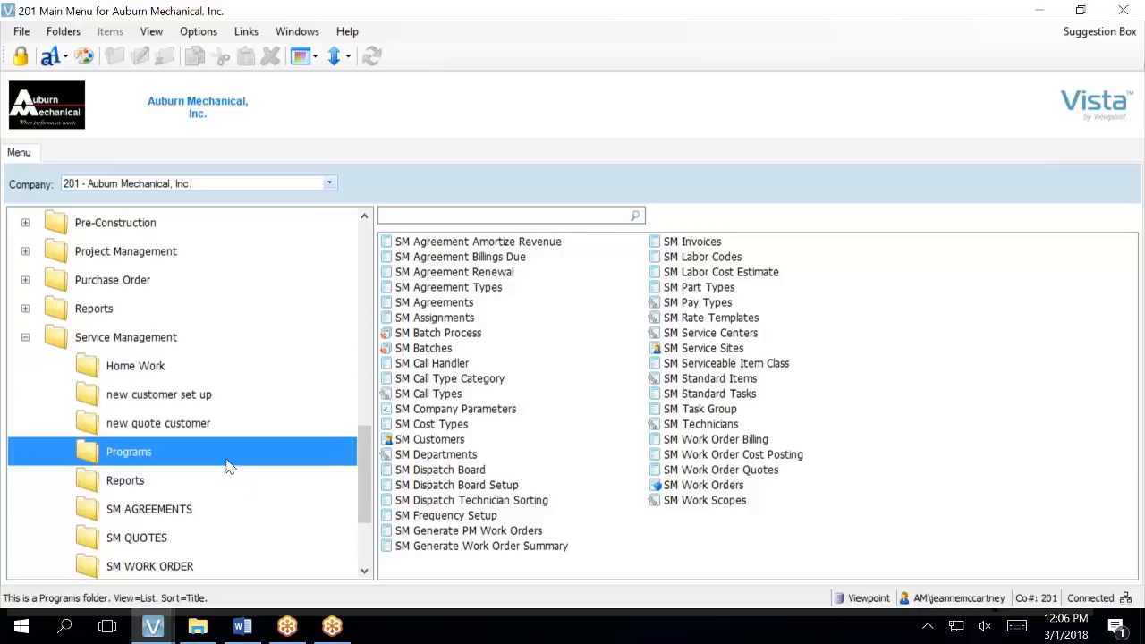
pyautogui.click(159, 540)
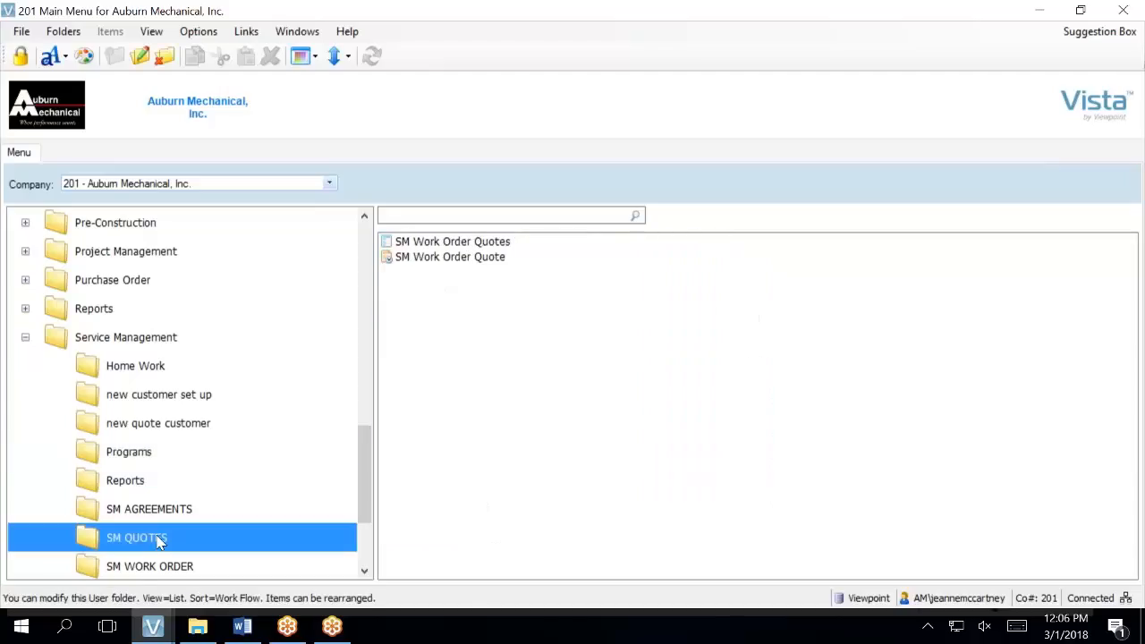
pyautogui.click(448, 246)
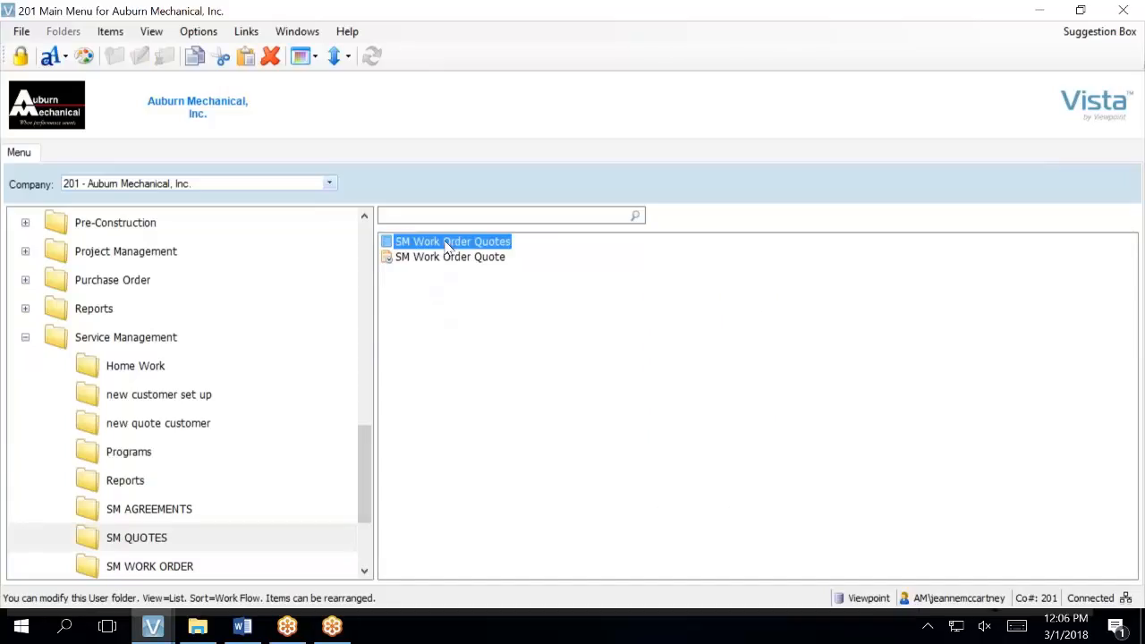
pyautogui.click(448, 258)
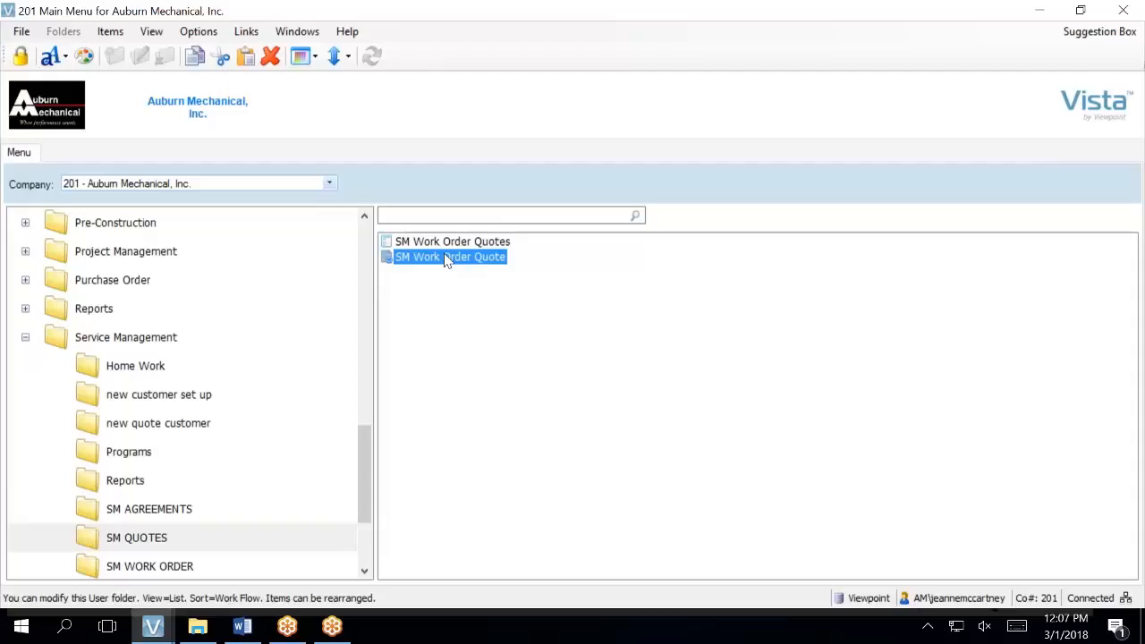
pyautogui.doubleClick(448, 259)
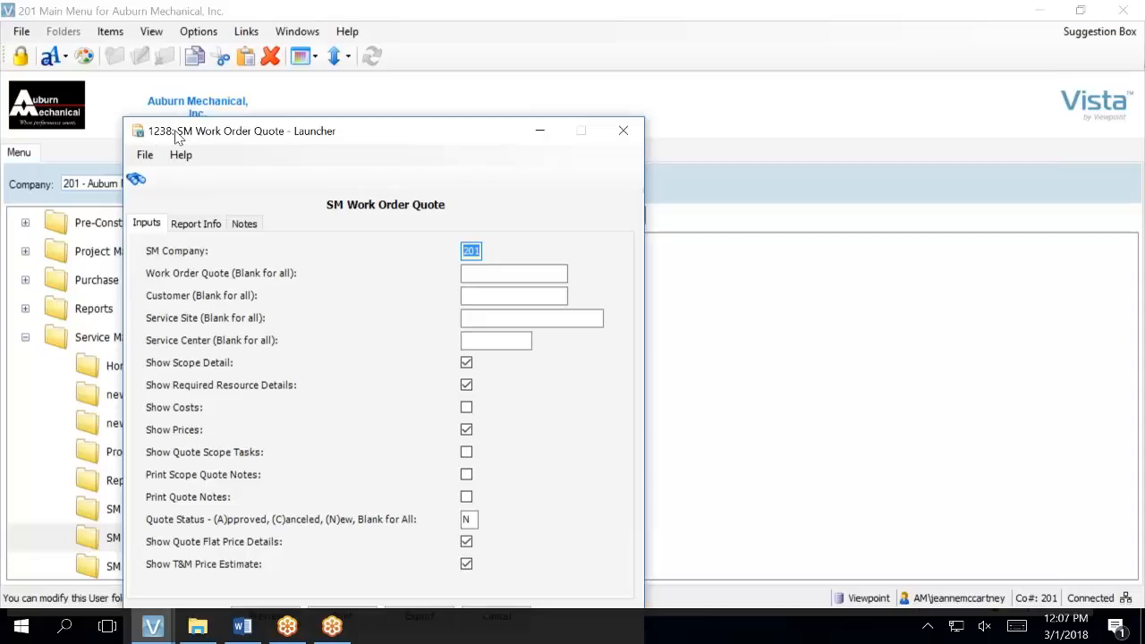
# - Preview the report for Work Order Quote 3 with scope tasks, scope quote notes, quote notes and costs enabled
pyautogui.moveTo(410, 127); pyautogui.dragTo(443, 67)
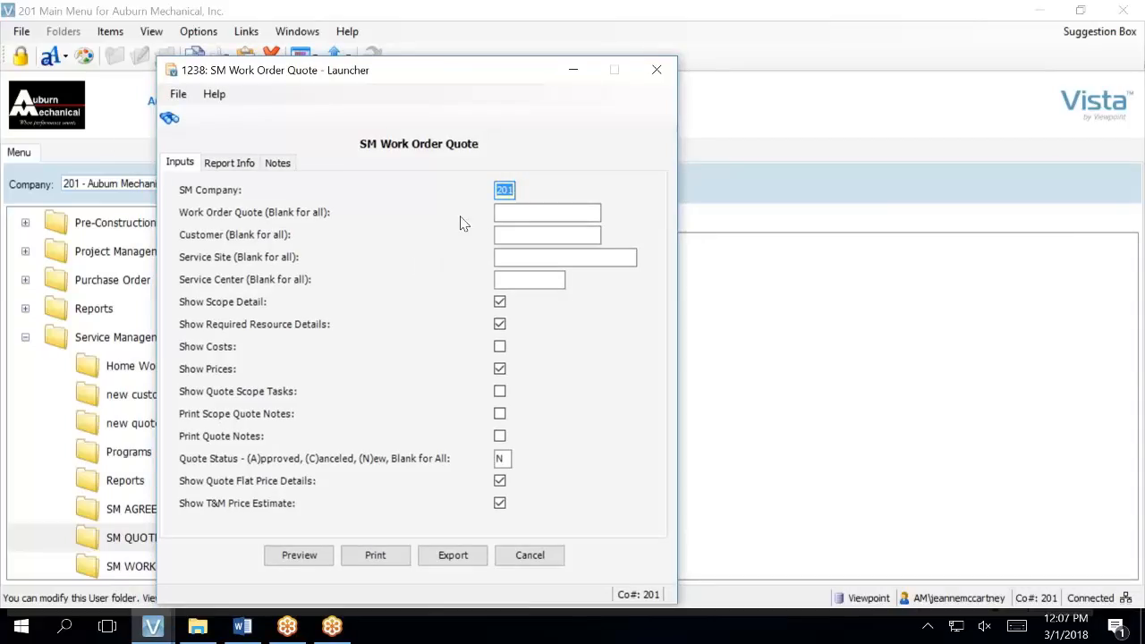
pyautogui.click(512, 210)
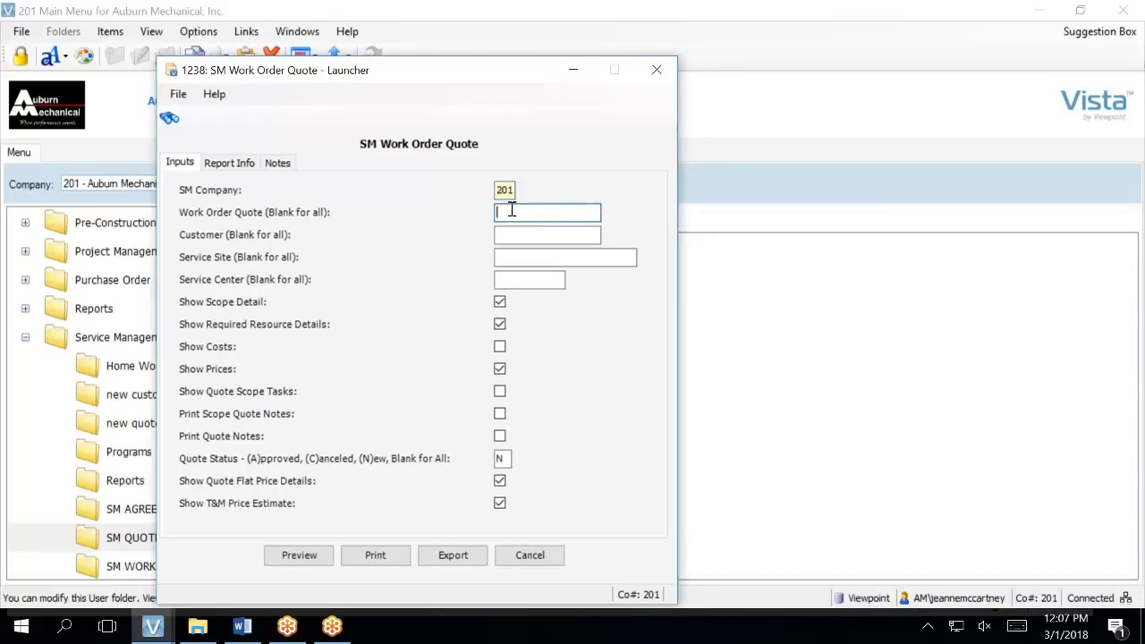
pyautogui.write('3')
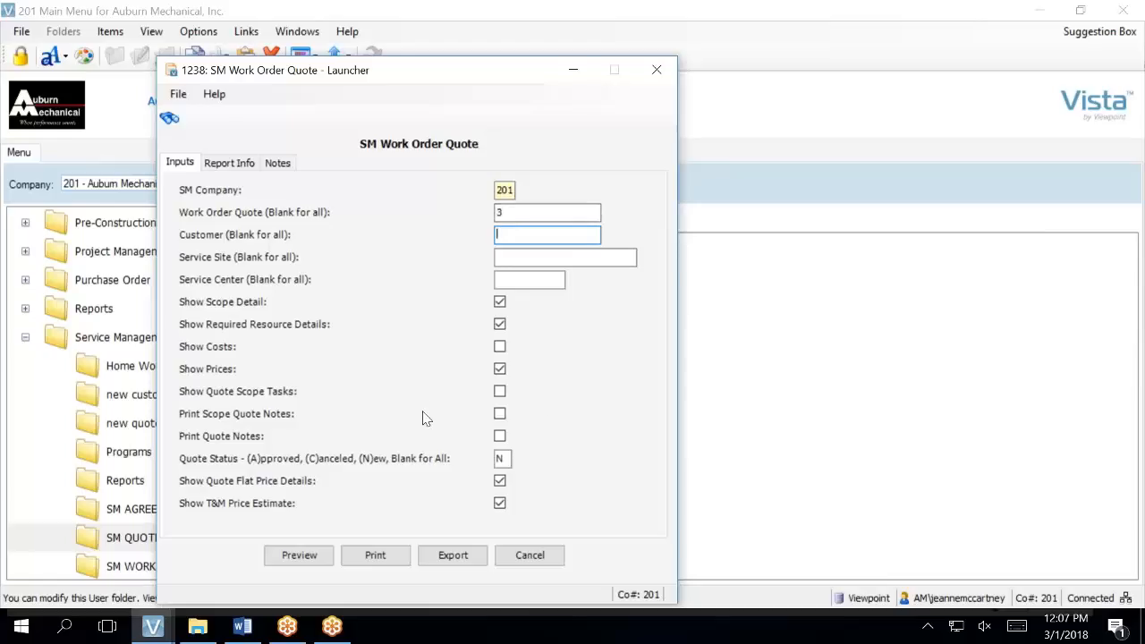
pyautogui.click(500, 390)
pyautogui.click(500, 415)
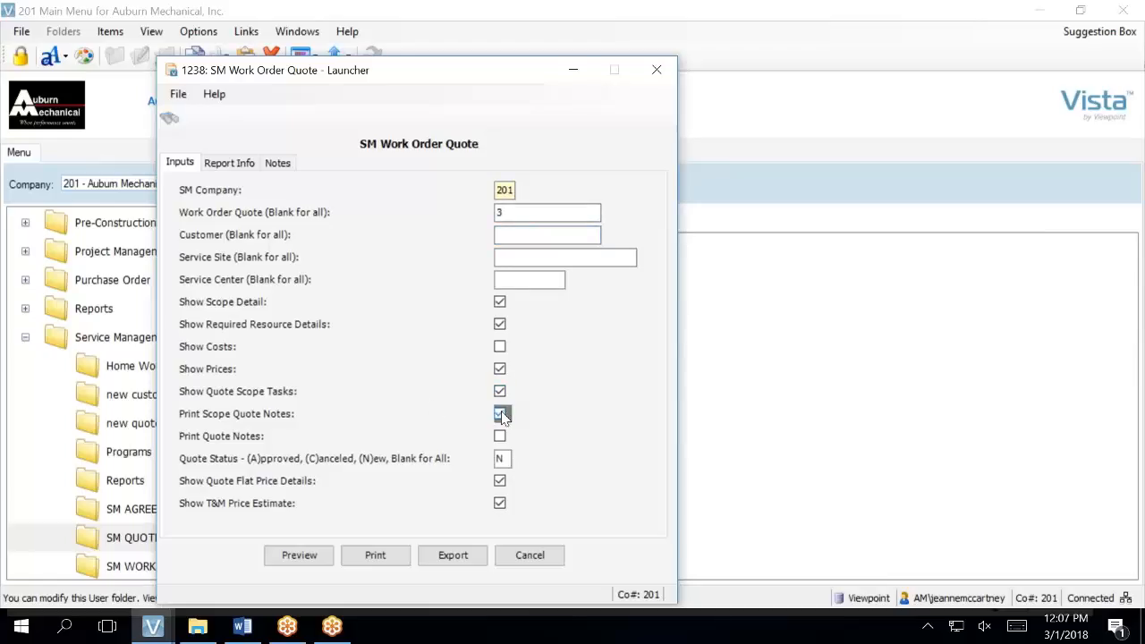
pyautogui.click(500, 436)
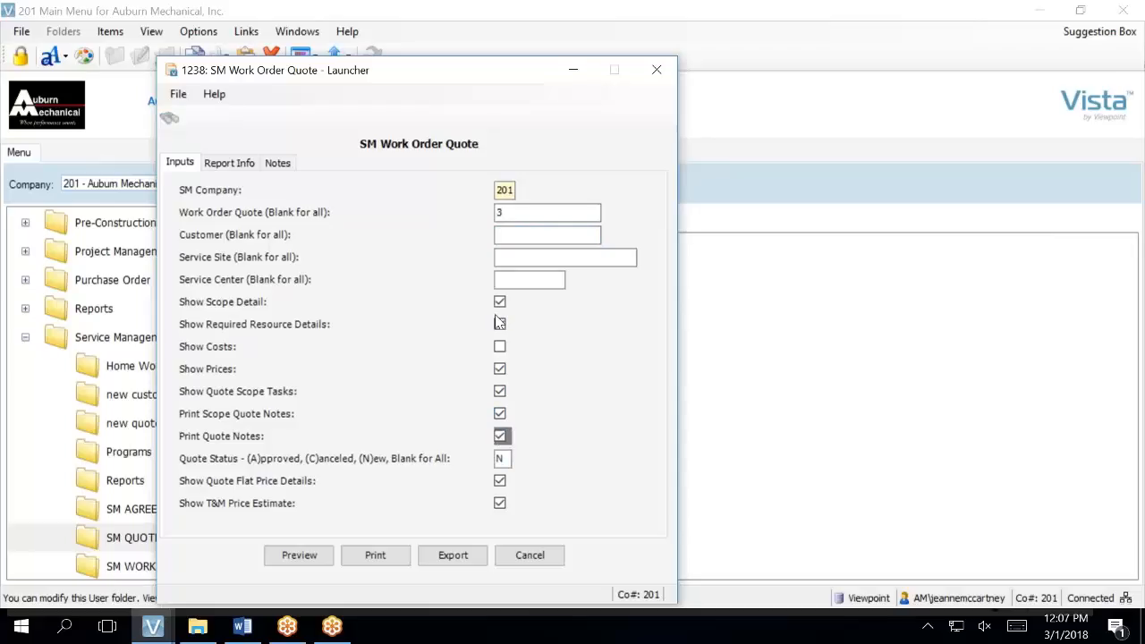
pyautogui.click(499, 348)
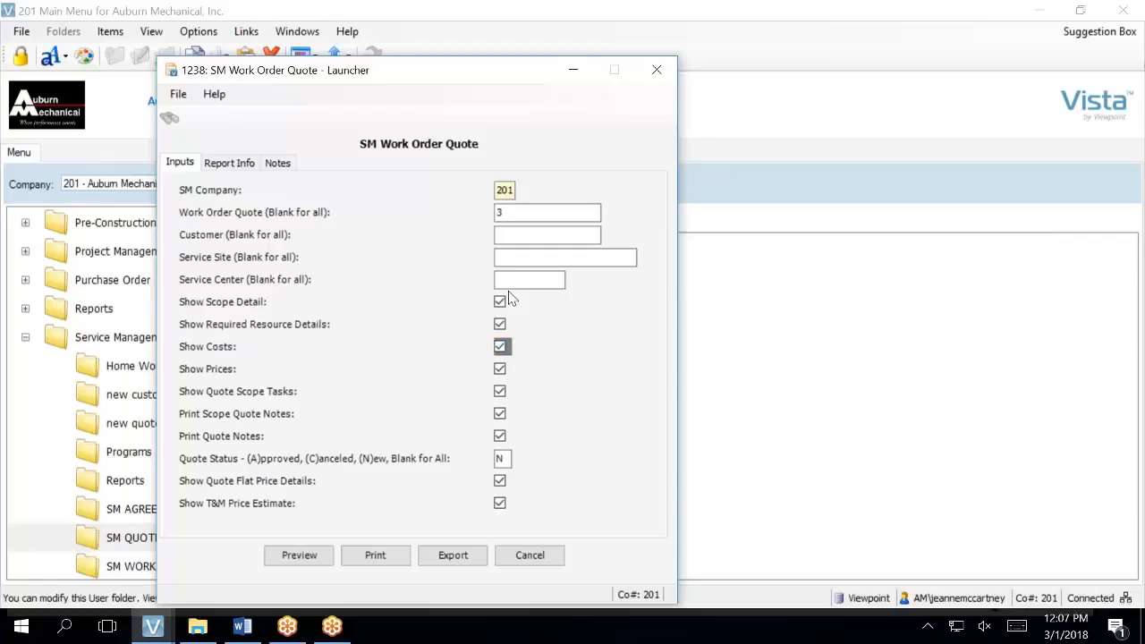
pyautogui.click(323, 556)
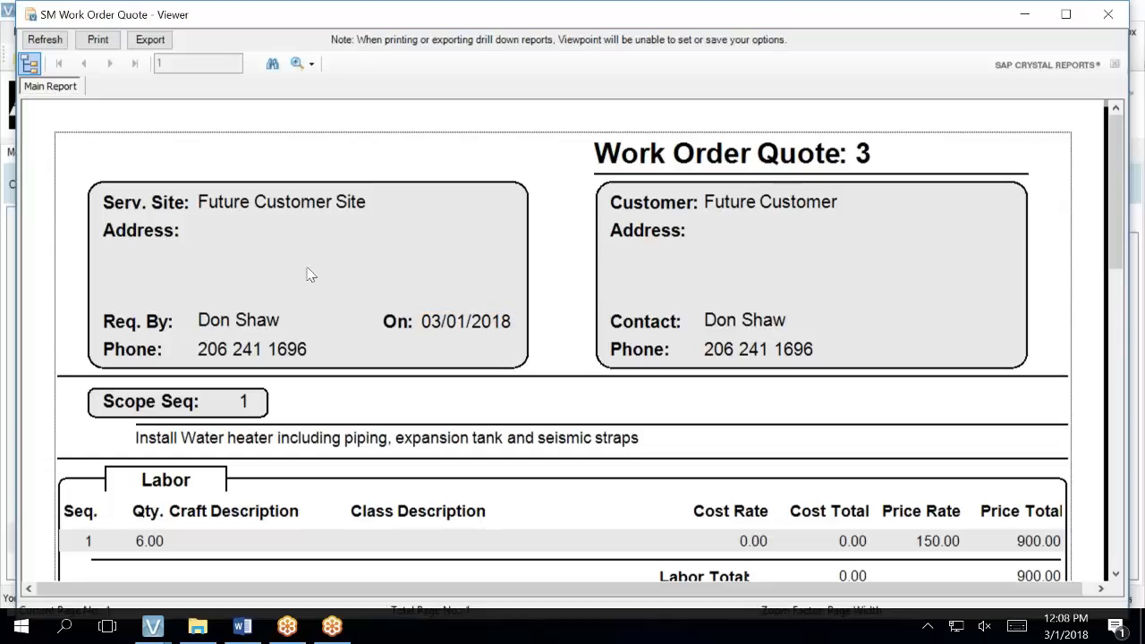
# - Scroll through the quote 3 preview's labor, misc and material sections, then bring up Export options
pyautogui.scroll(-3, 246, 320)
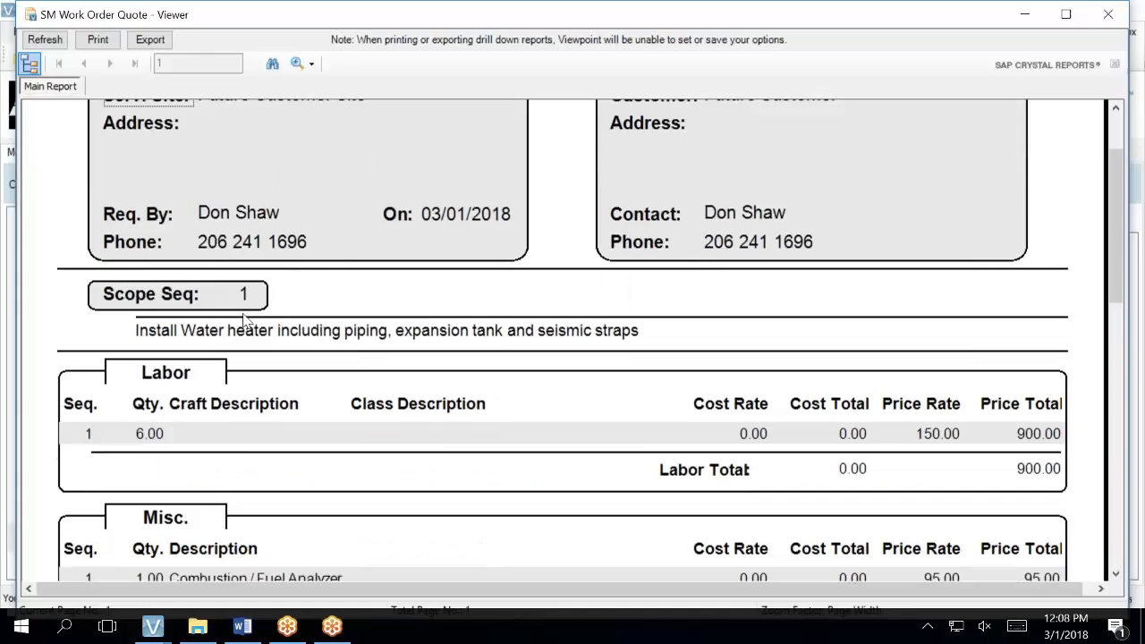
pyautogui.scroll(-3, 246, 320)
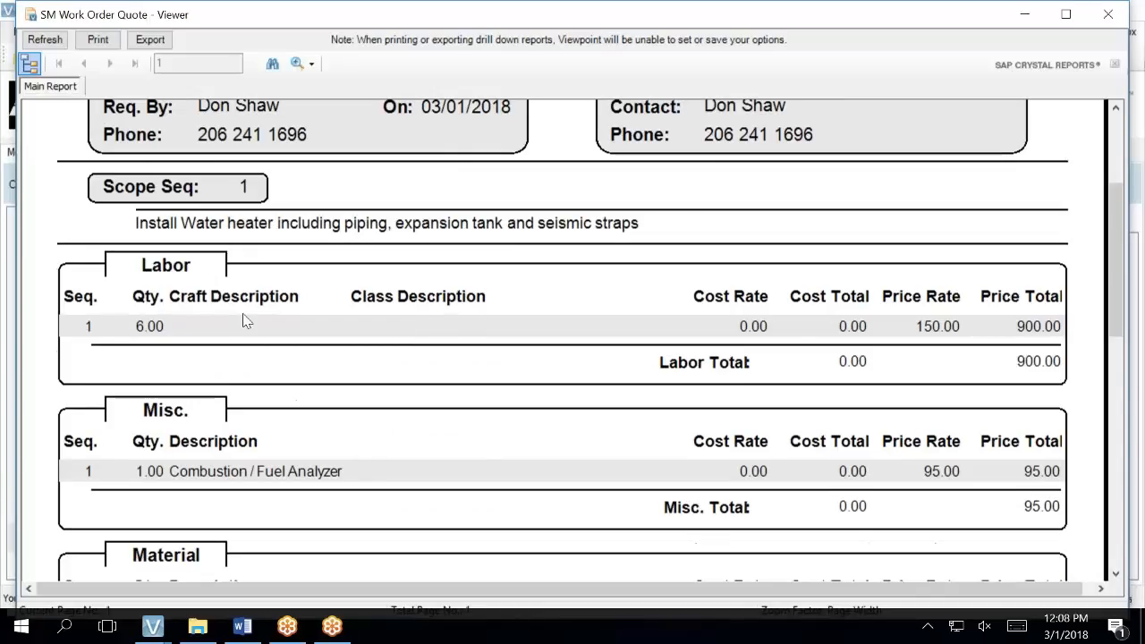
pyautogui.scroll(-3, 246, 320)
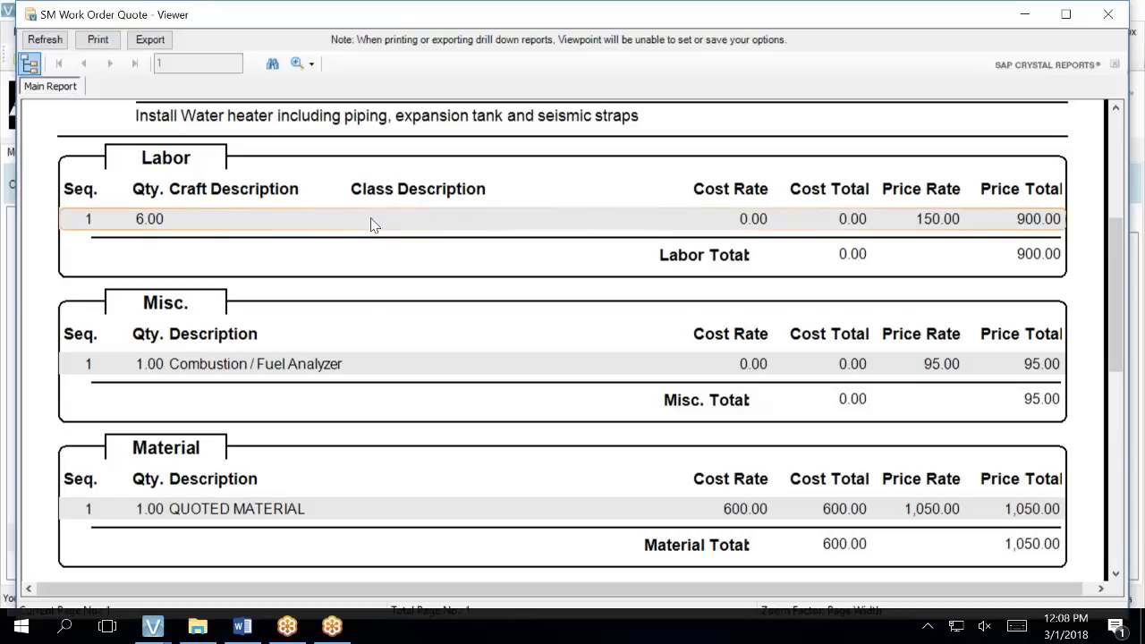
pyautogui.scroll(-2, 374, 225)
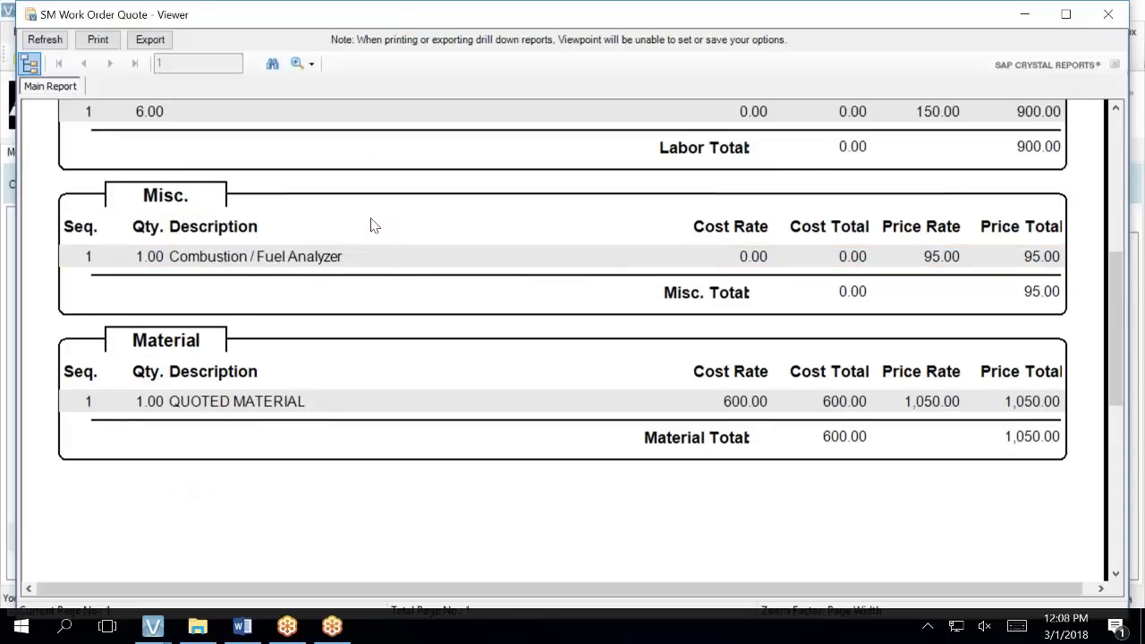
pyautogui.scroll(-9, 374, 224)
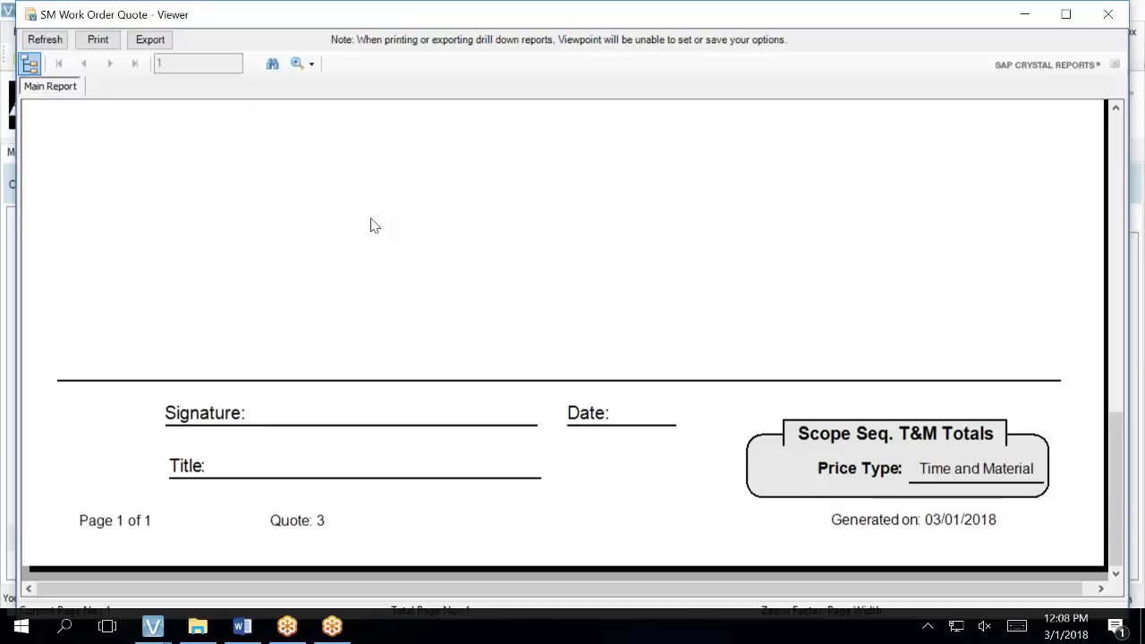
pyautogui.scroll(5, 374, 225)
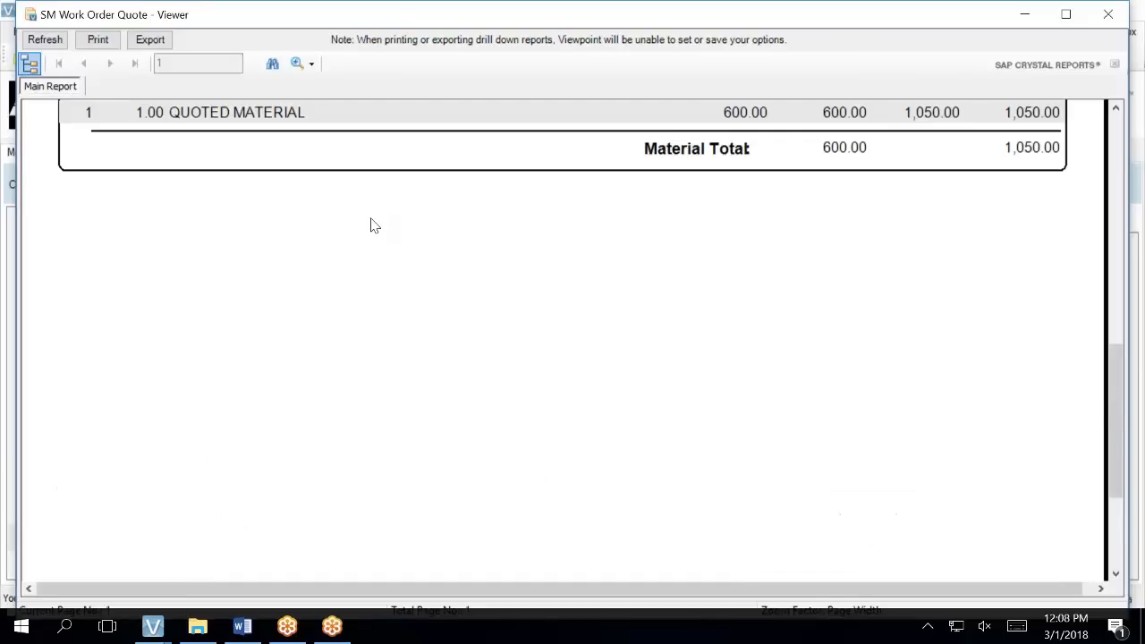
pyautogui.scroll(3, 374, 225)
pyautogui.scroll(4, 368, 224)
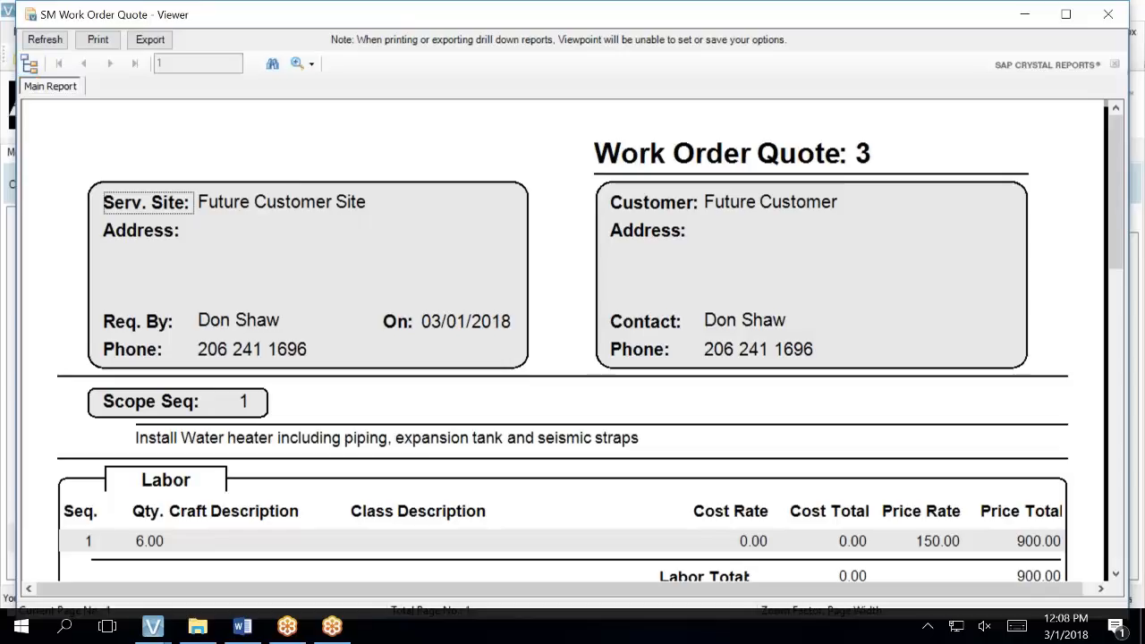
pyautogui.click(159, 42)
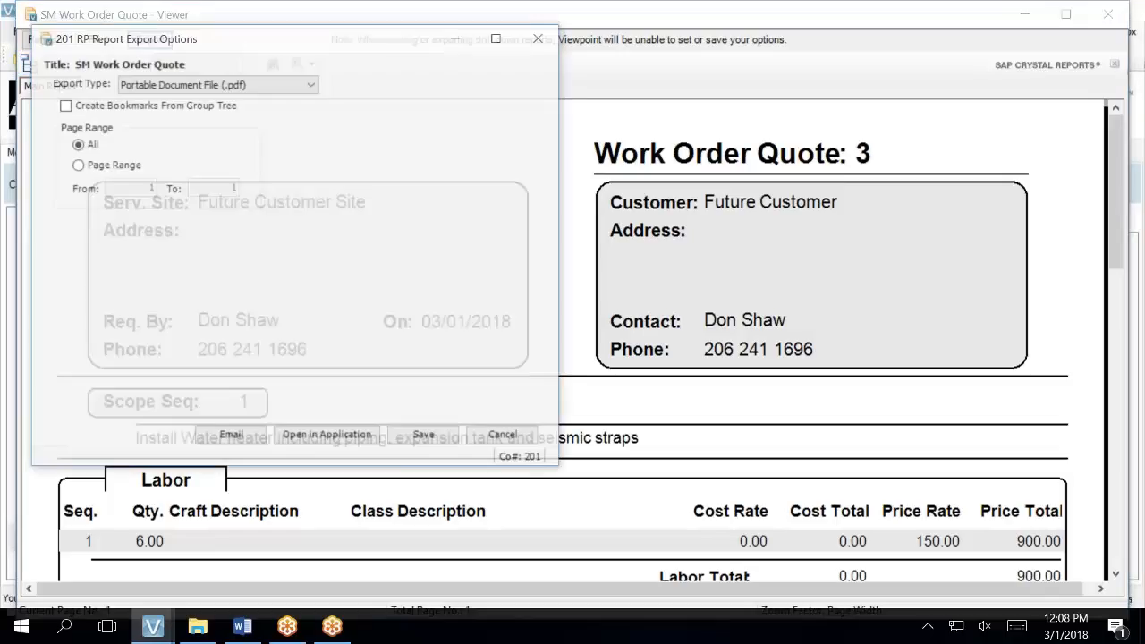
# - Check the export formats, leave PDF selected, and cancel the Report Export Options dialog
pyautogui.click(197, 83)
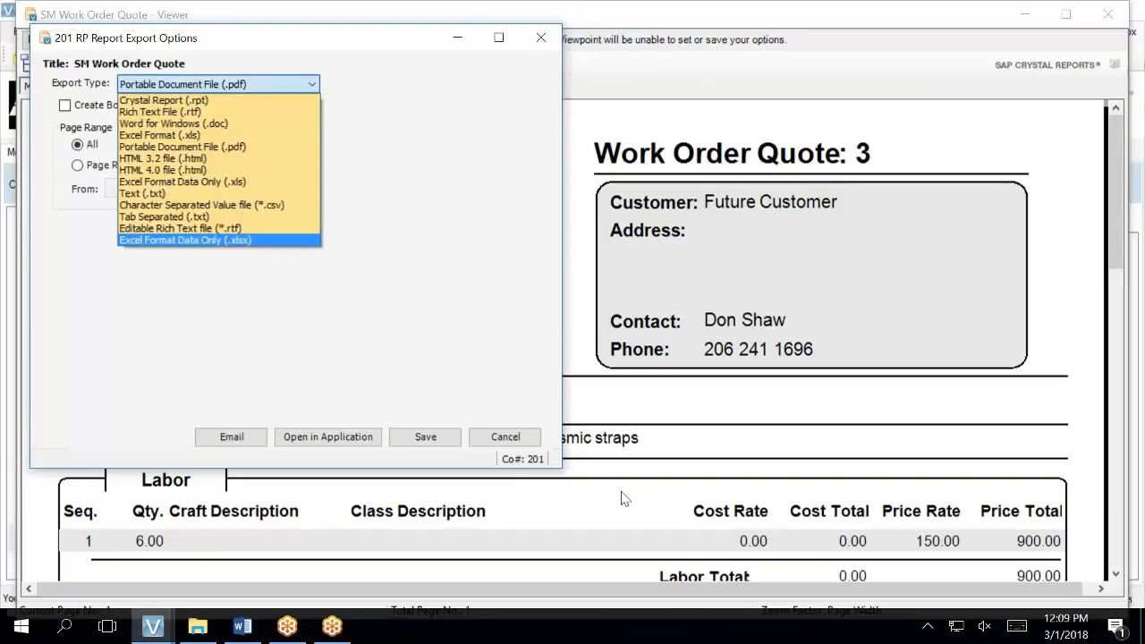
pyautogui.click(507, 438)
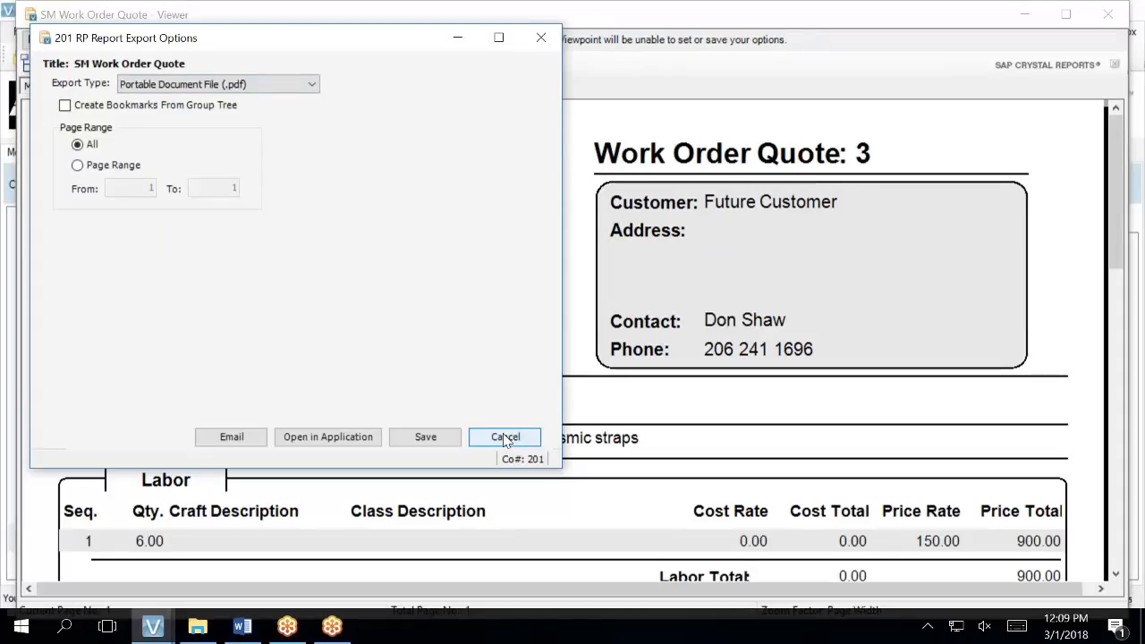
pyautogui.click(535, 437)
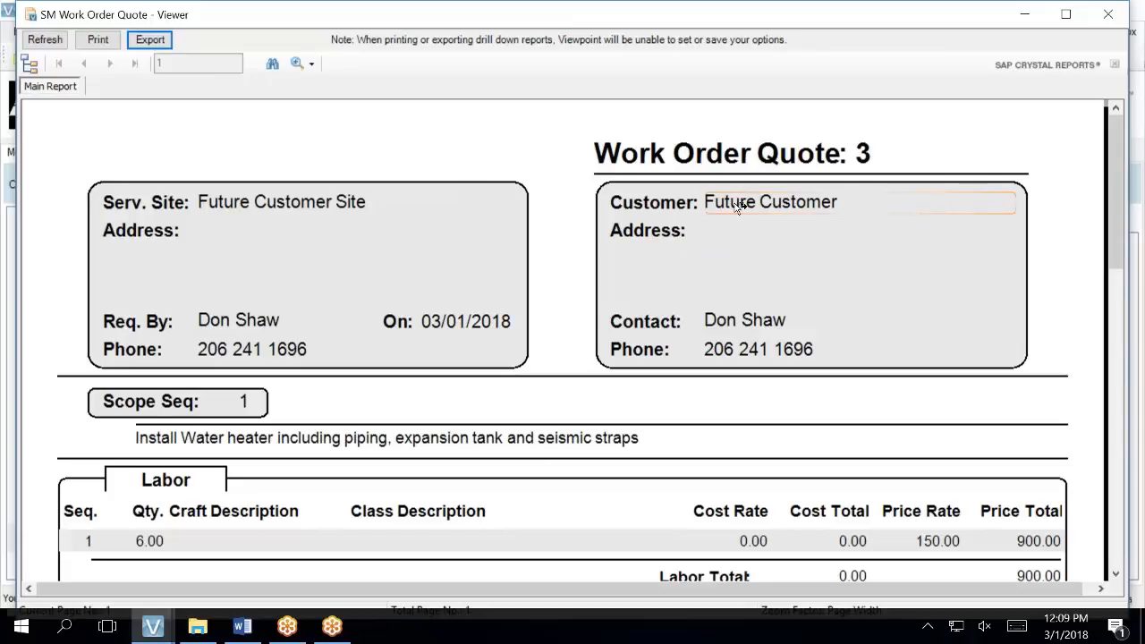
# - Open the SM Work Order Quotes form from the Main Menu
pyautogui.click(167, 633)
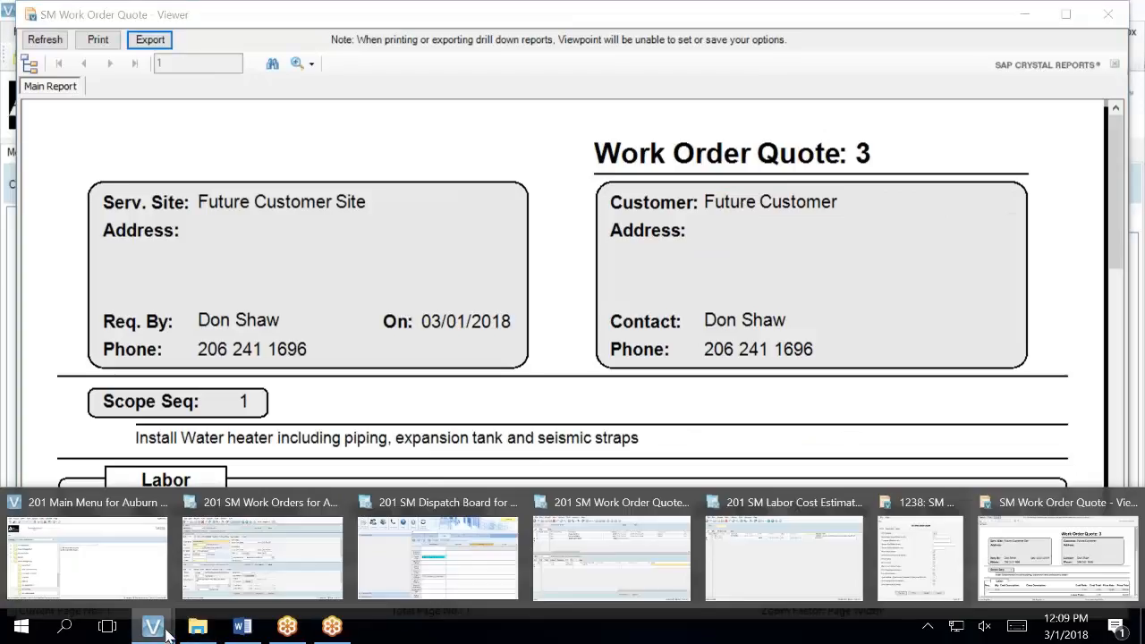
pyautogui.click(132, 566)
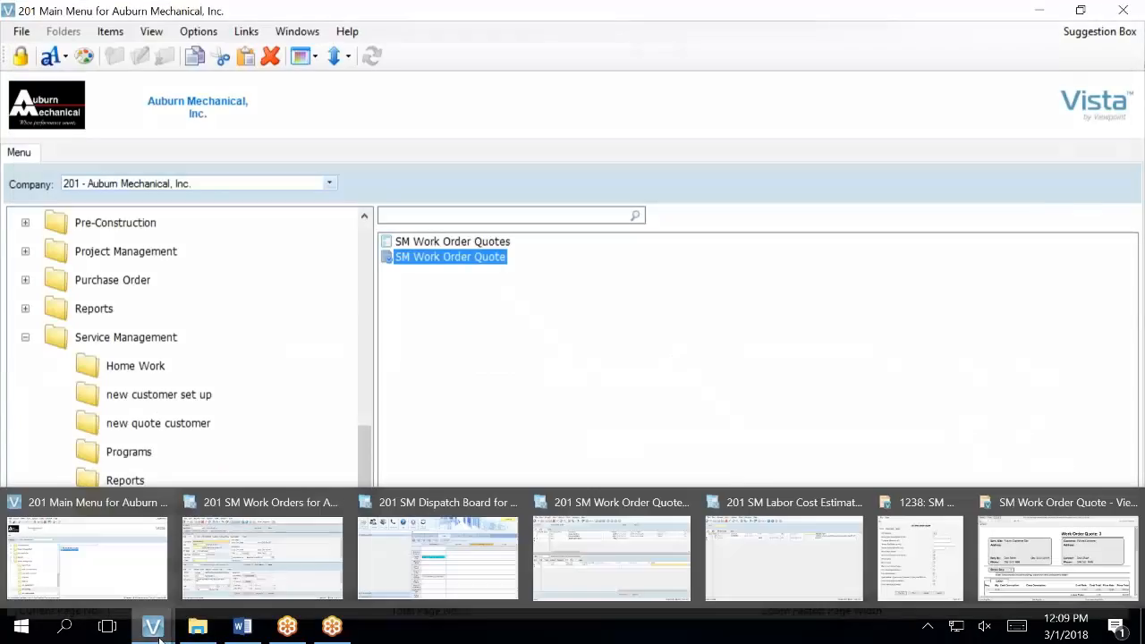
pyautogui.click(497, 243)
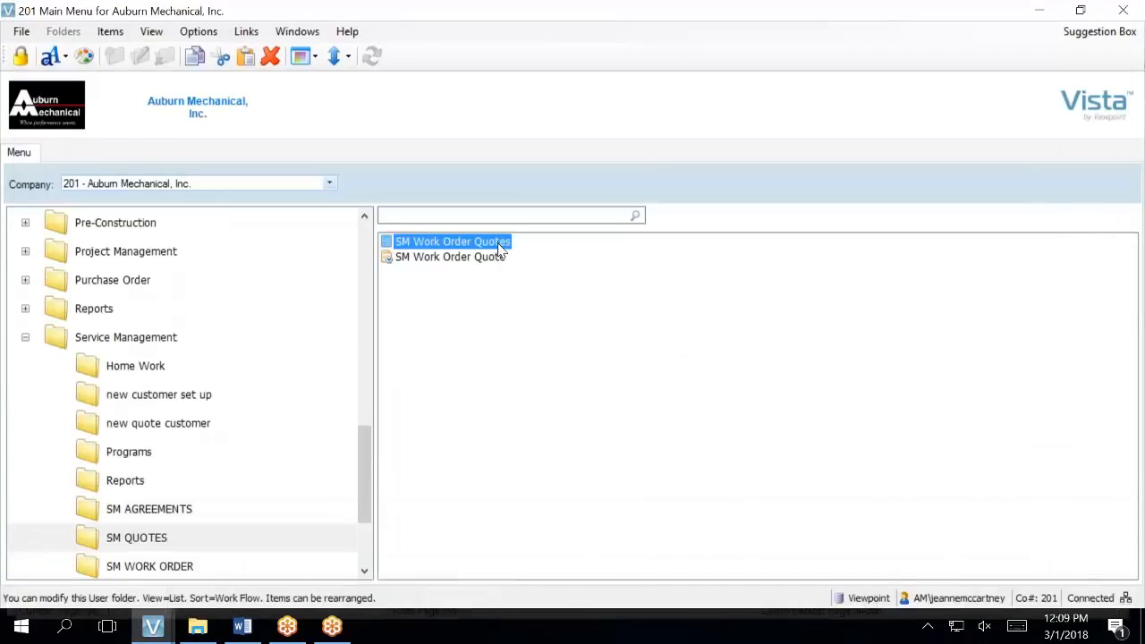
pyautogui.doubleClick(499, 250)
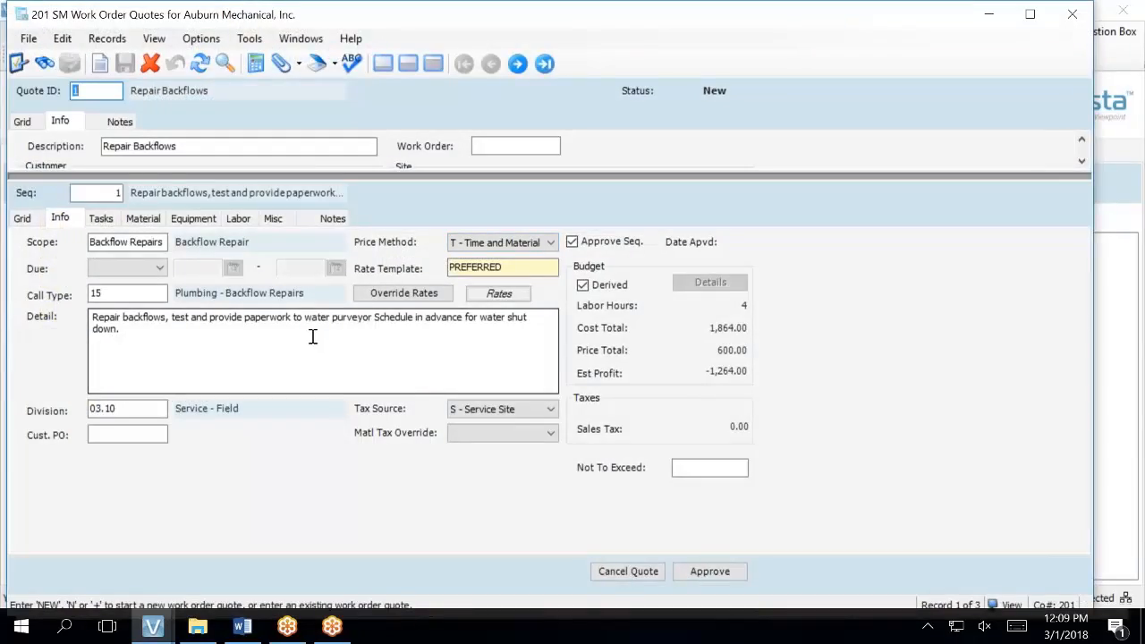
# - Switch the quote header to the quote grid and view the sequence Info details
pyautogui.click(22, 120)
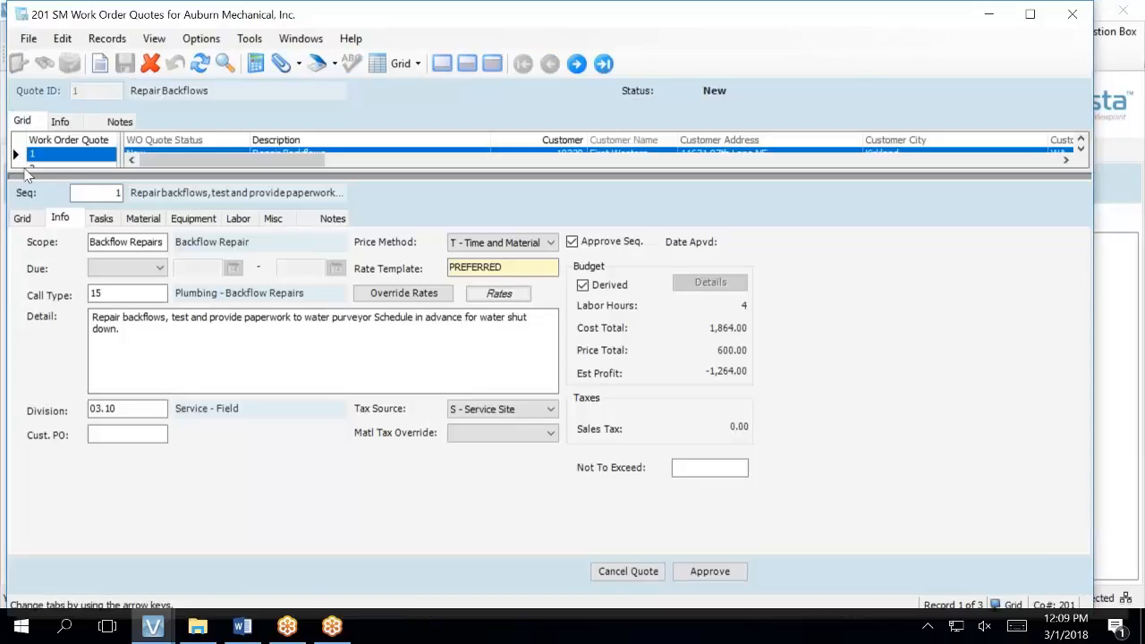
pyautogui.click(26, 171)
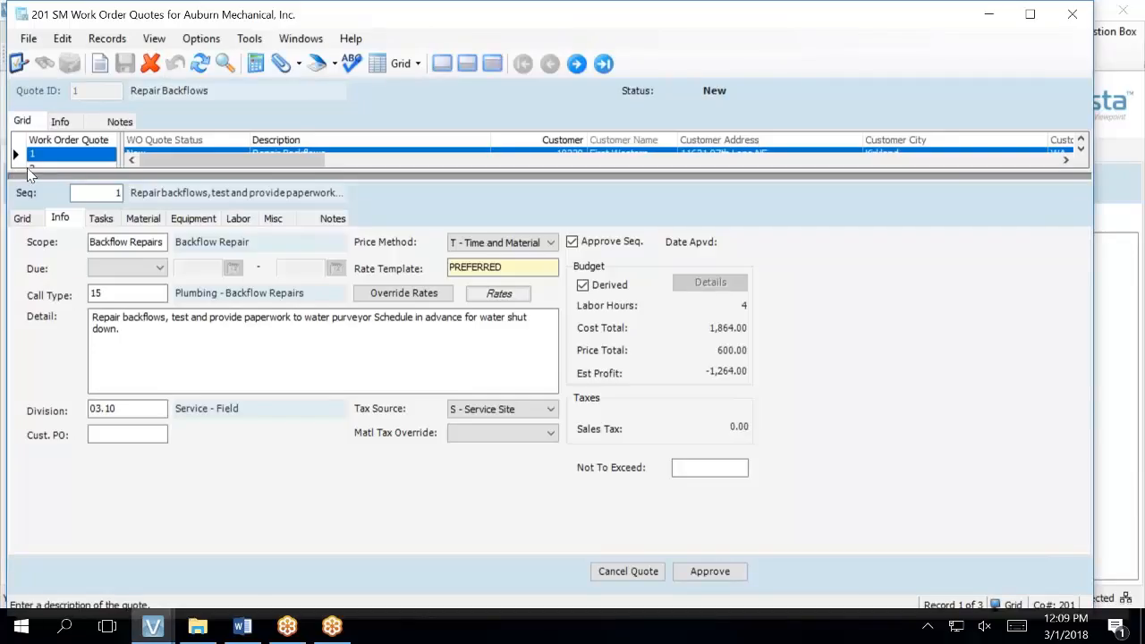
pyautogui.click(28, 169)
pyautogui.click(21, 167)
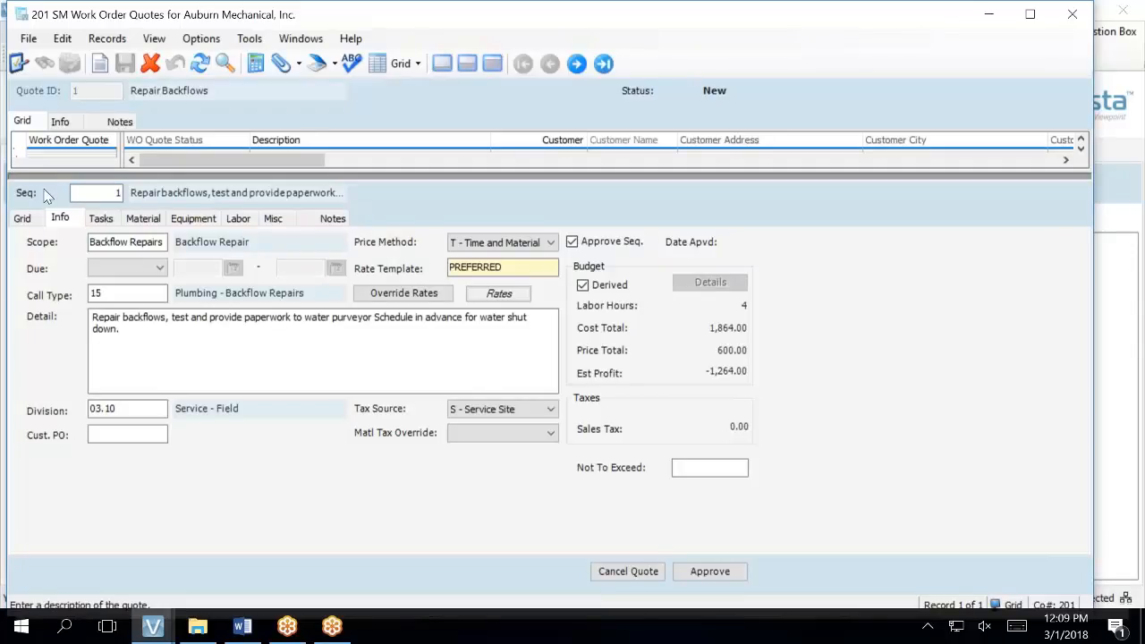
pyautogui.click(59, 218)
# - Refresh the quote records, enlarge the grid pane and select quote 3, Install Water Heater
pyautogui.click(200, 62)
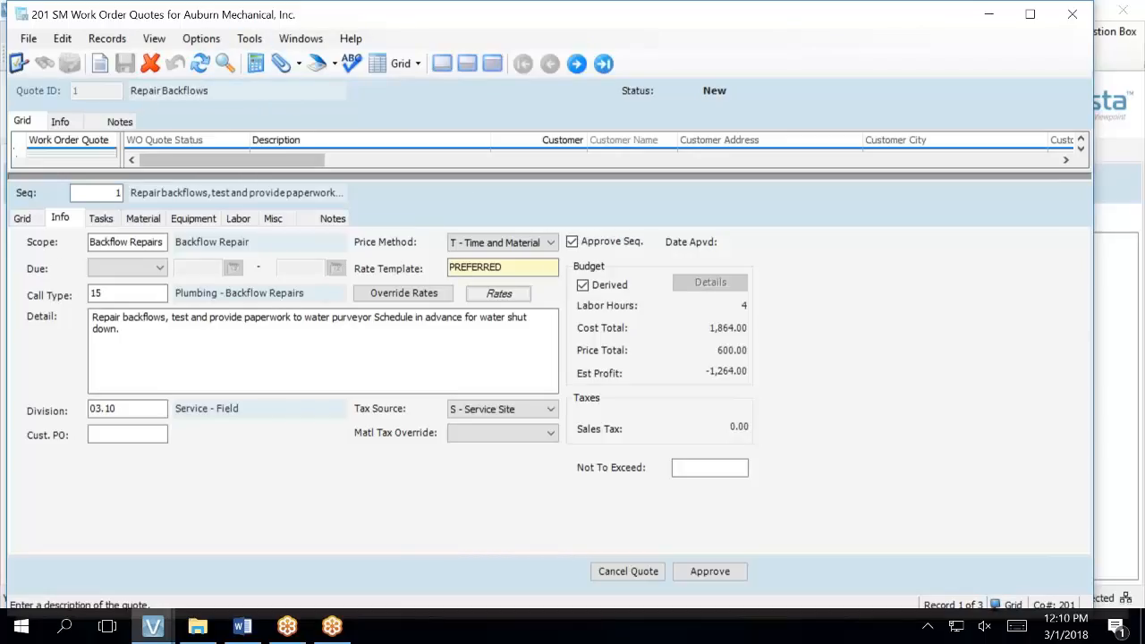
pyautogui.click(468, 64)
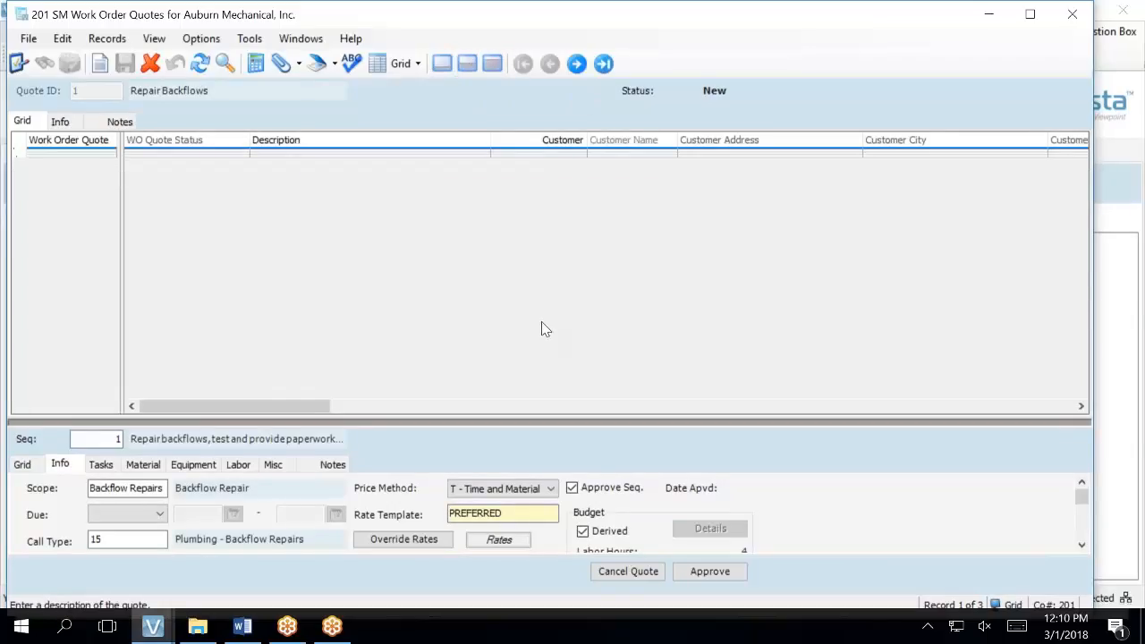
pyautogui.click(47, 156)
# - Adjust the grid row height, select quote 3 and display its customer 9000, site 9000-1 header details
pyautogui.click(88, 188)
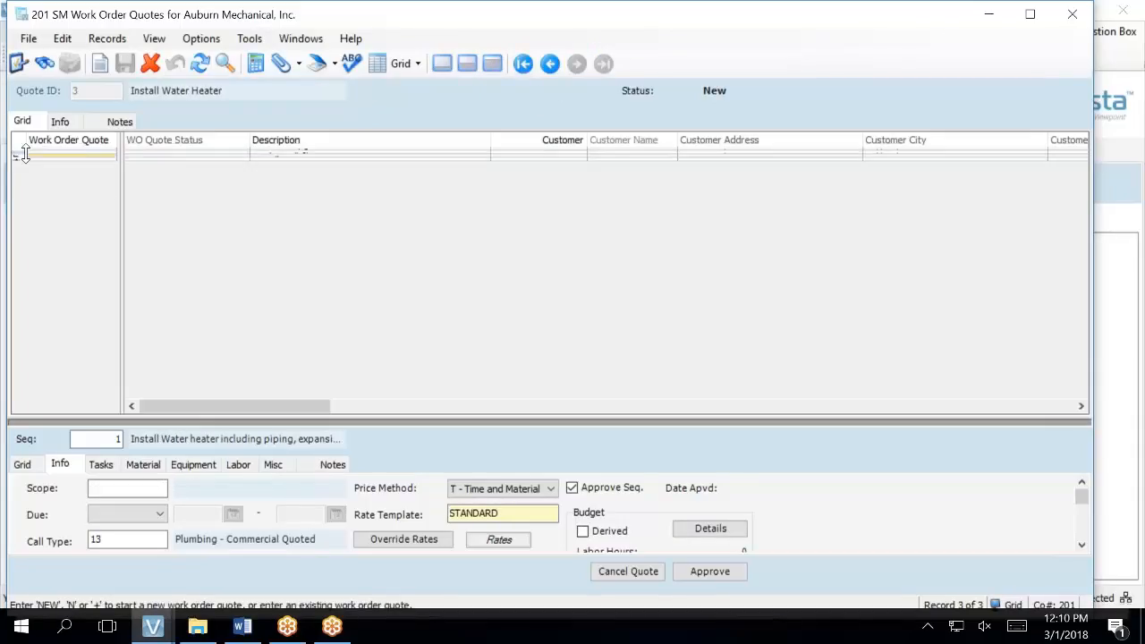
pyautogui.moveTo(26, 153); pyautogui.dragTo(27, 183)
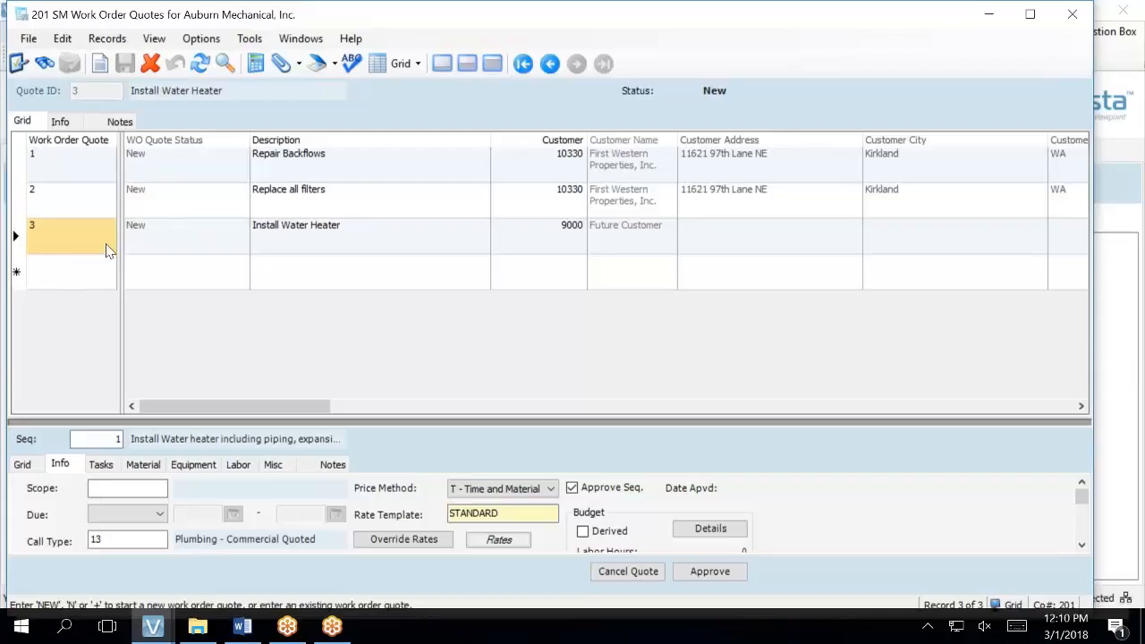
pyautogui.click(60, 215)
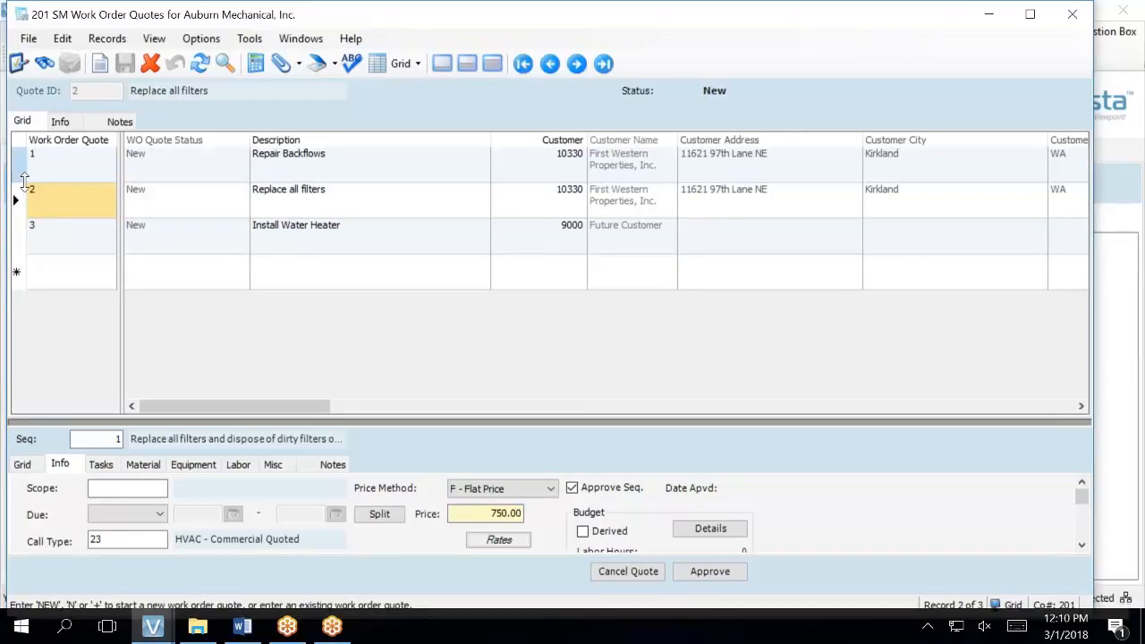
pyautogui.moveTo(26, 176); pyautogui.dragTo(27, 160)
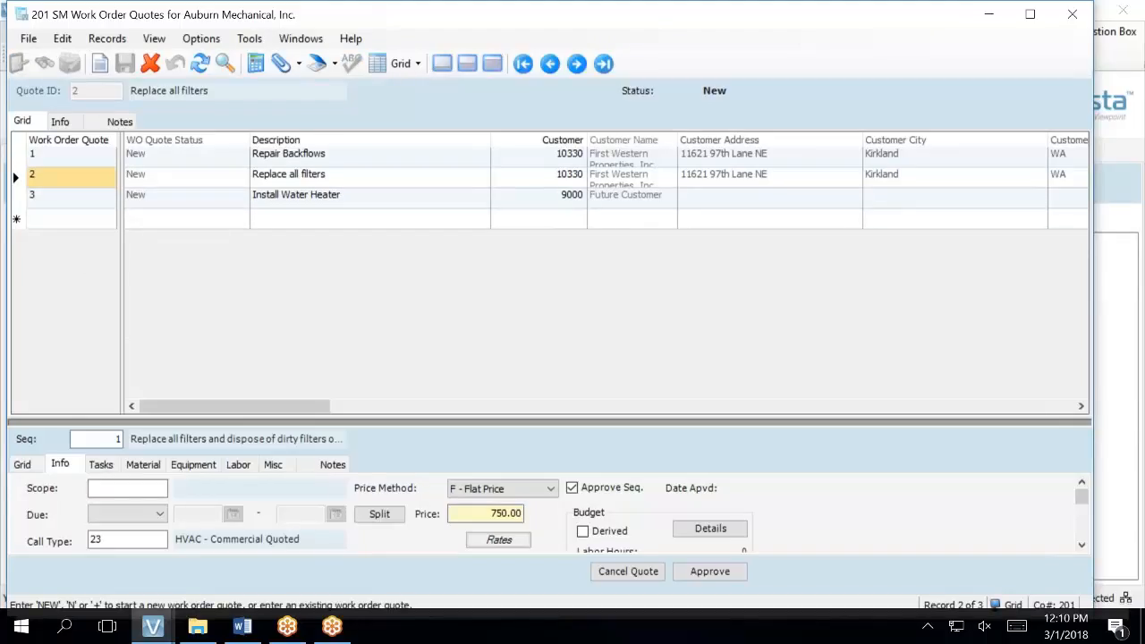
pyautogui.click(77, 205)
pyautogui.click(60, 121)
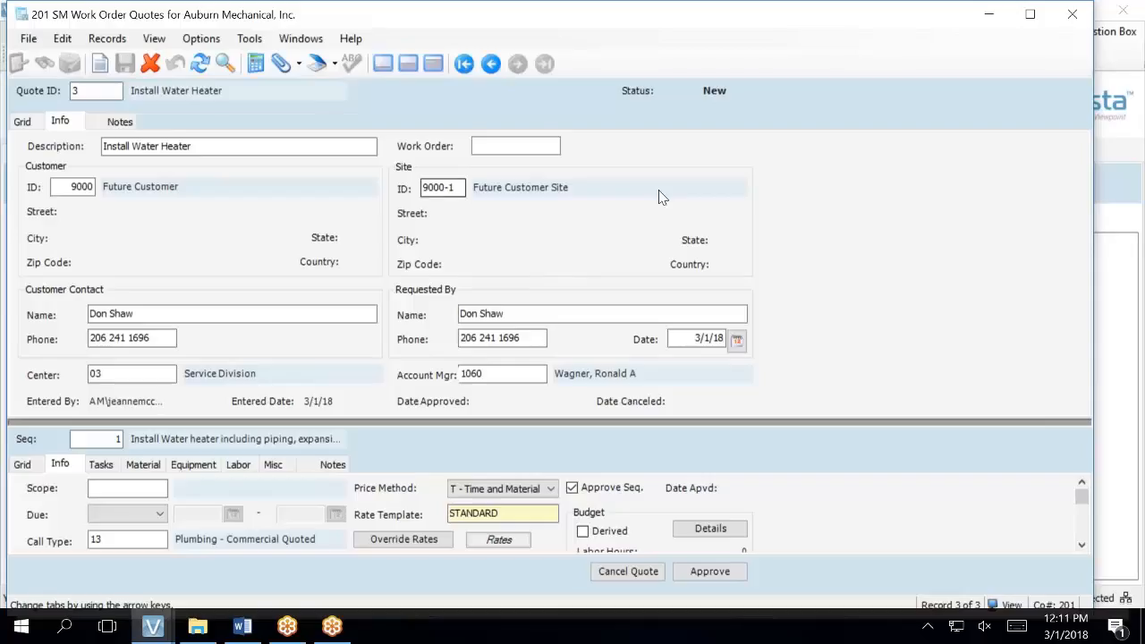
# - From Requested By Name, open HQ Contacts and add contact sequence 3 with the requester's first and last name
pyautogui.click(525, 313)
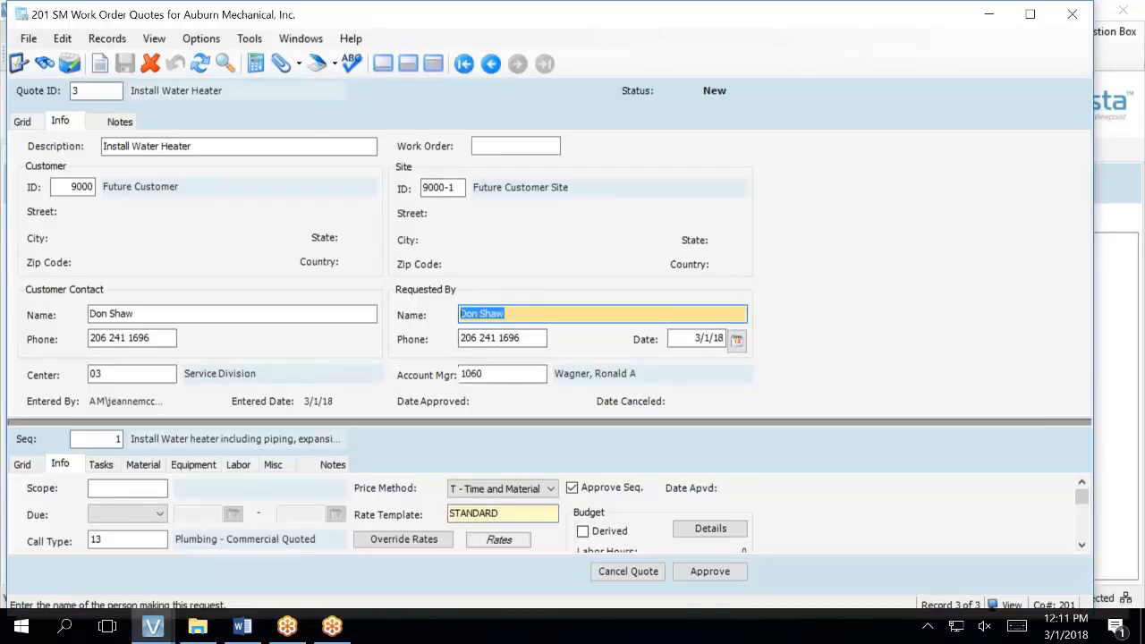
pyautogui.press('F5')
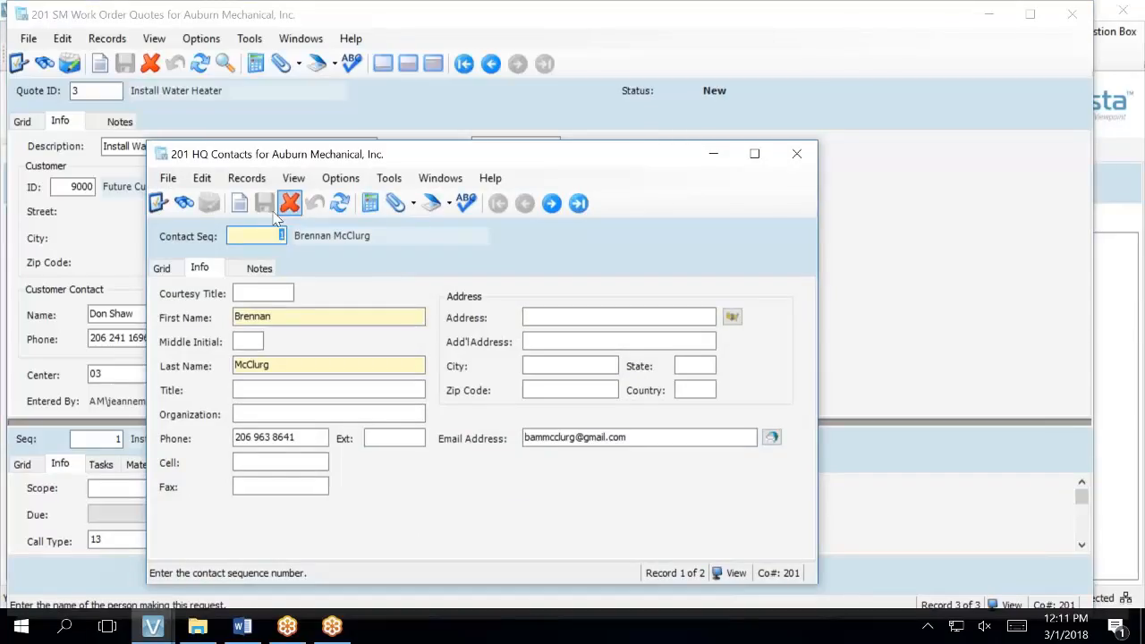
pyautogui.click(162, 267)
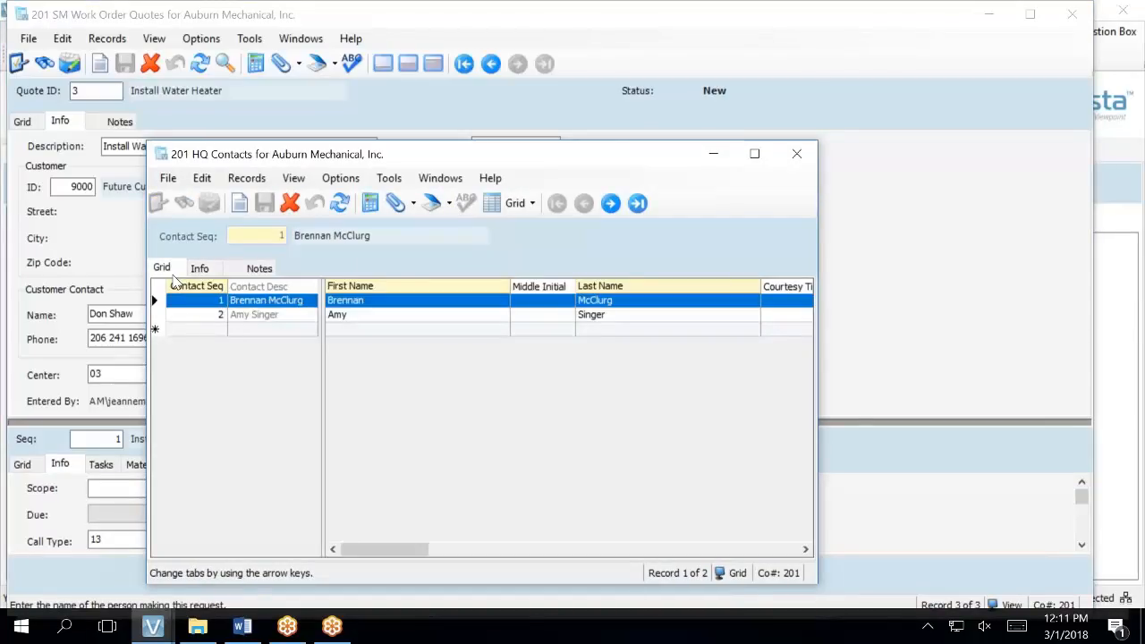
pyautogui.click(187, 331)
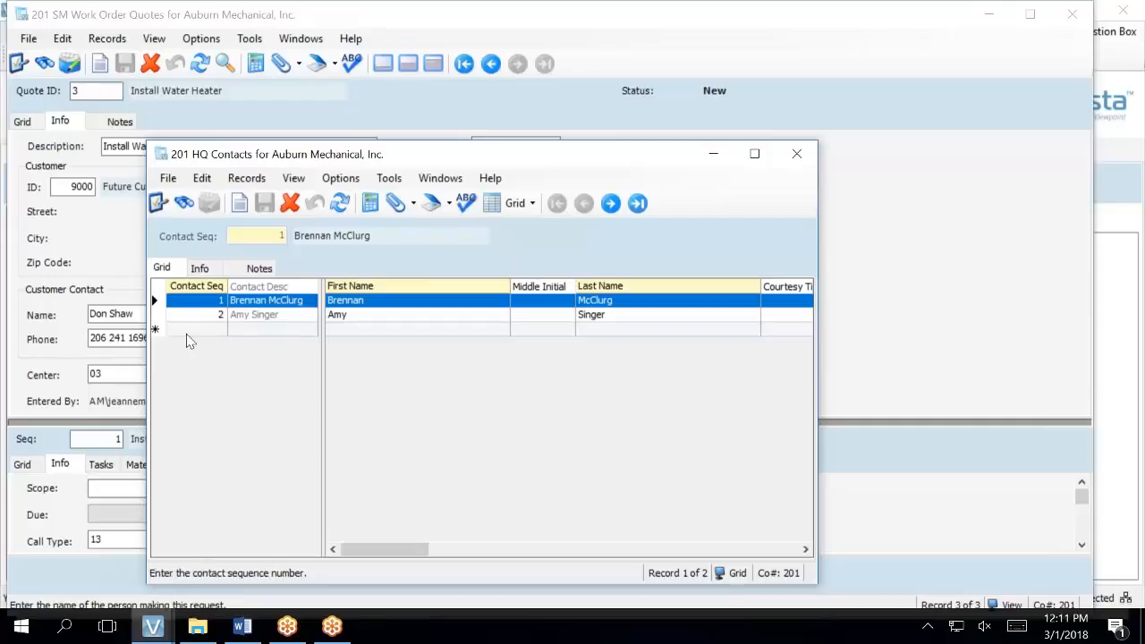
pyautogui.write('3')
pyautogui.press('Tab')
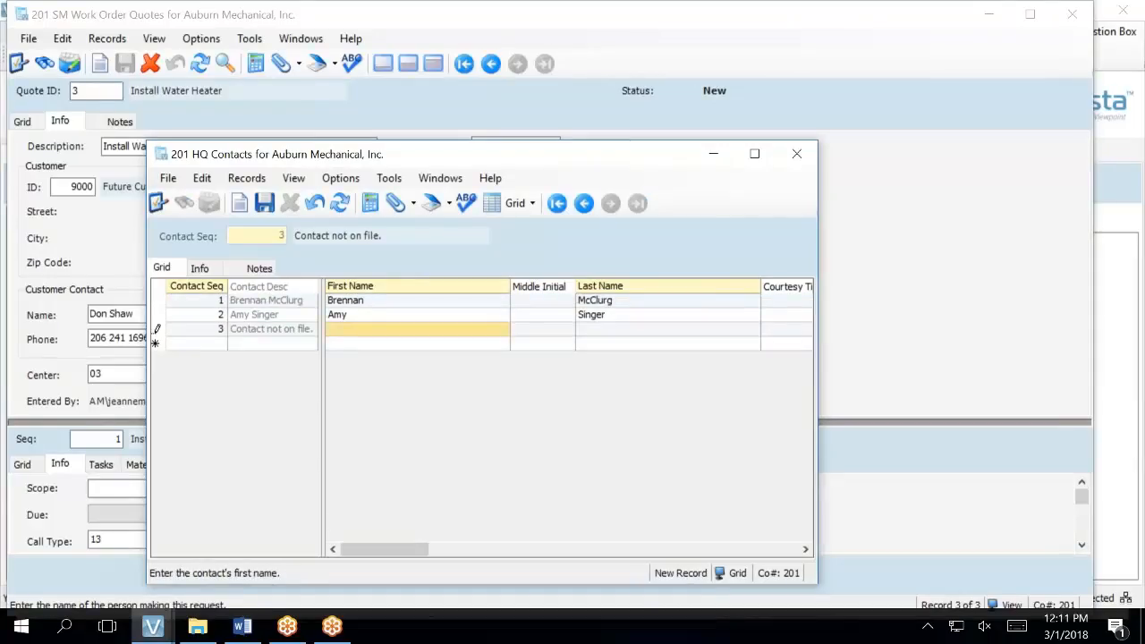
pyautogui.write('Fo')
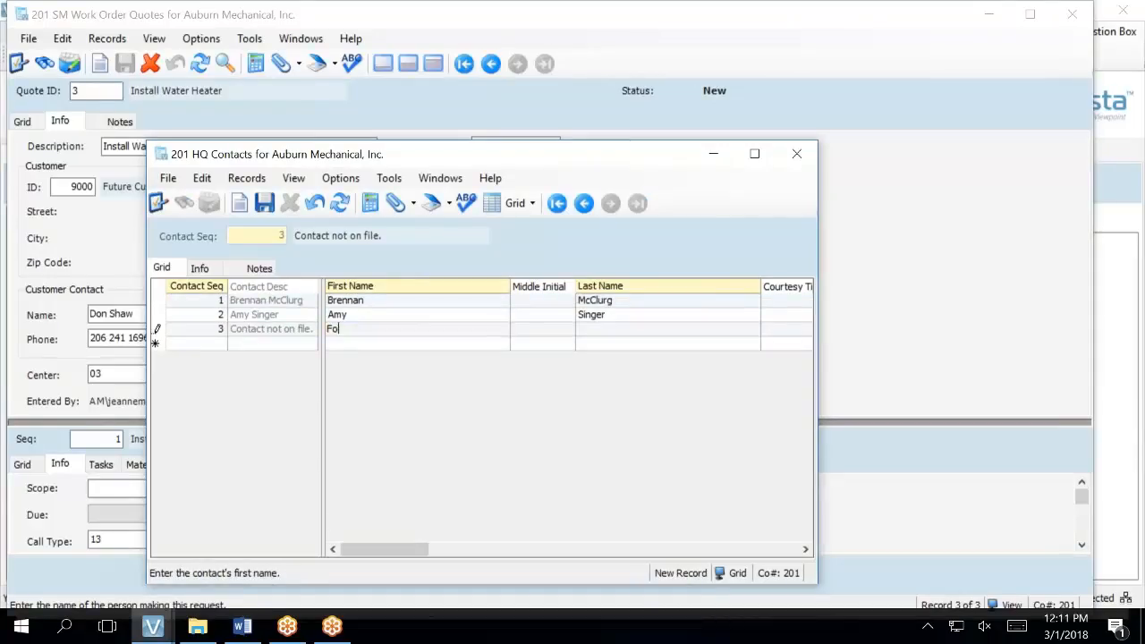
pyautogui.press('BackSpace')
pyautogui.press('BackSpace')
pyautogui.press('Tab')
pyautogui.press('Tab')
# - Set the new contact's organization to Quote
pyautogui.click(201, 268)
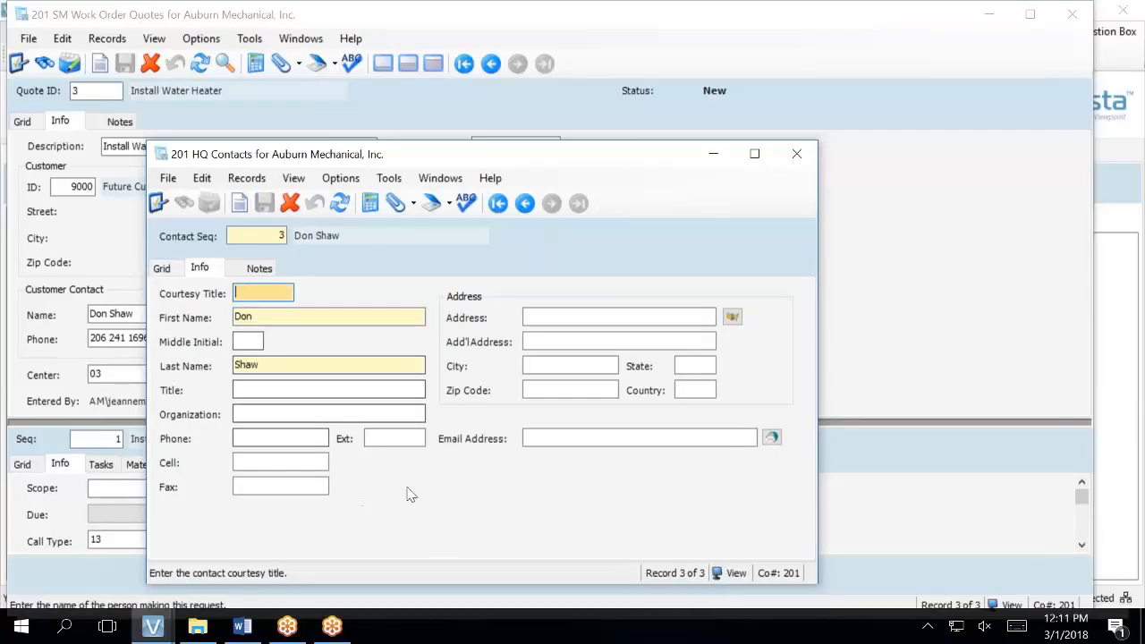
pyautogui.click(343, 414)
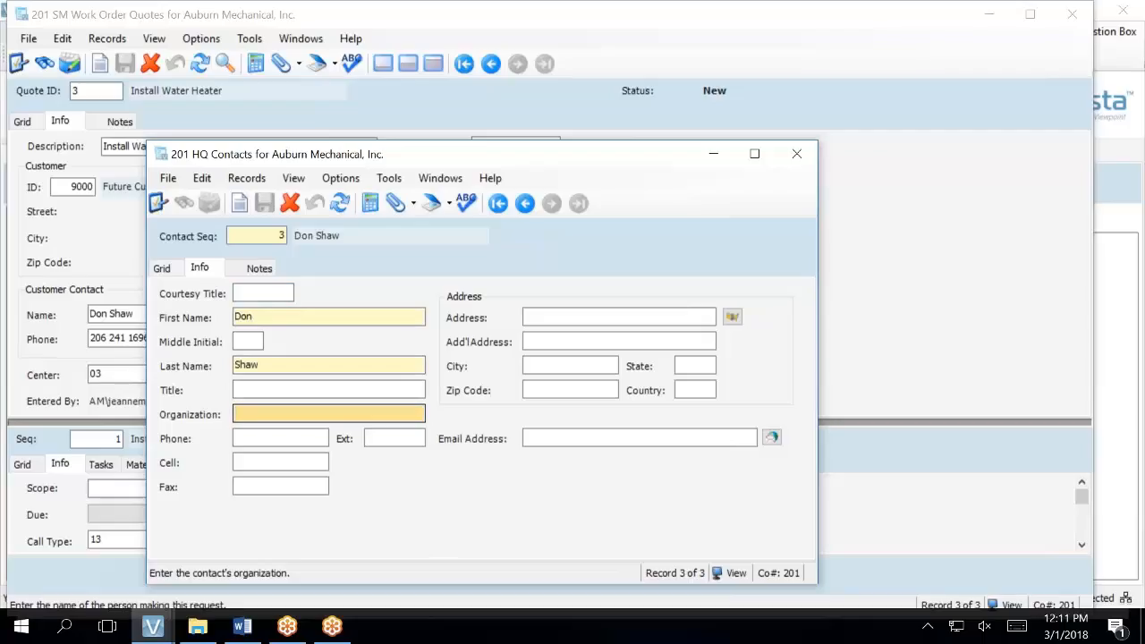
pyautogui.write('R')
pyautogui.press('BackSpace')
pyautogui.write('Qui')
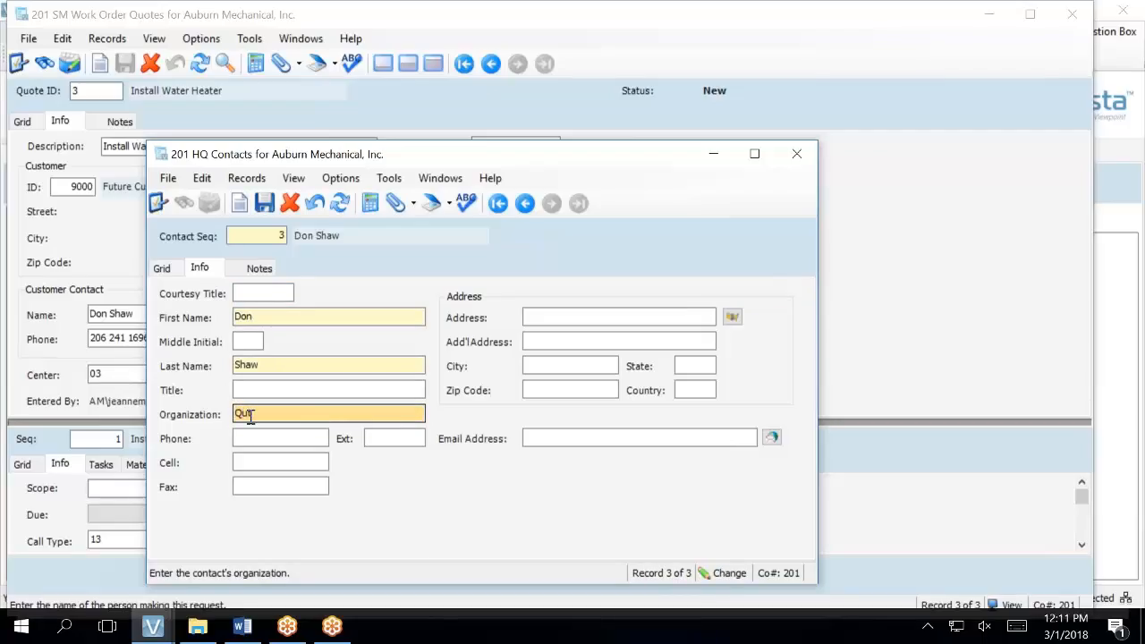
pyautogui.press('BackSpace')
pyautogui.write('esta')
pyautogui.press('Tab')
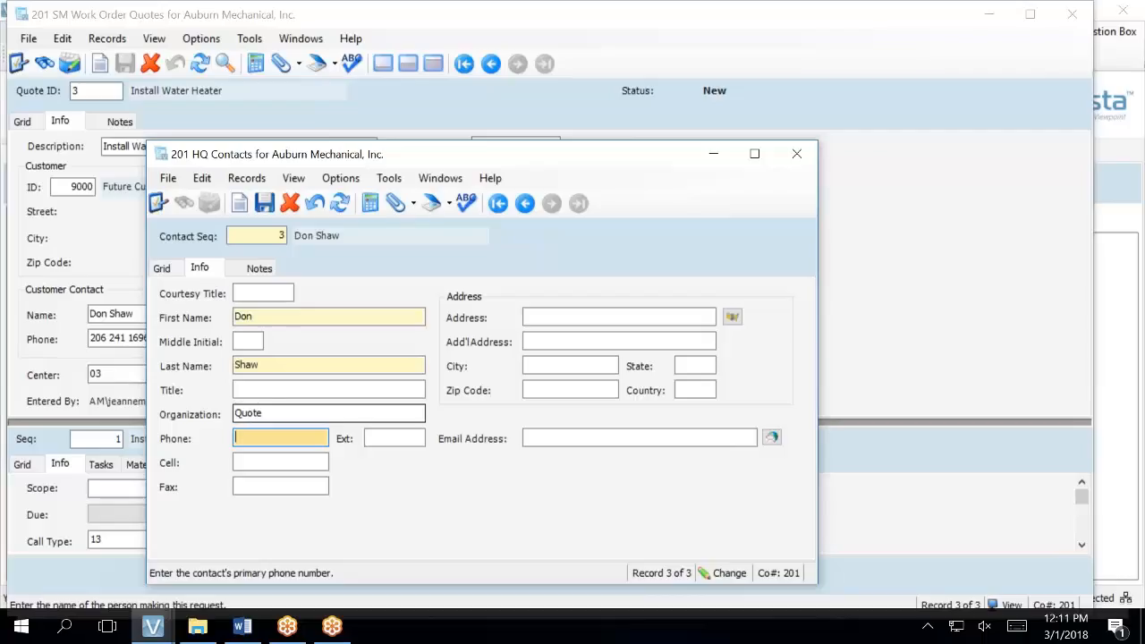
# - Enter the contact's street address, city, state and zip code, then save and close HQ Contacts
pyautogui.click(529, 319)
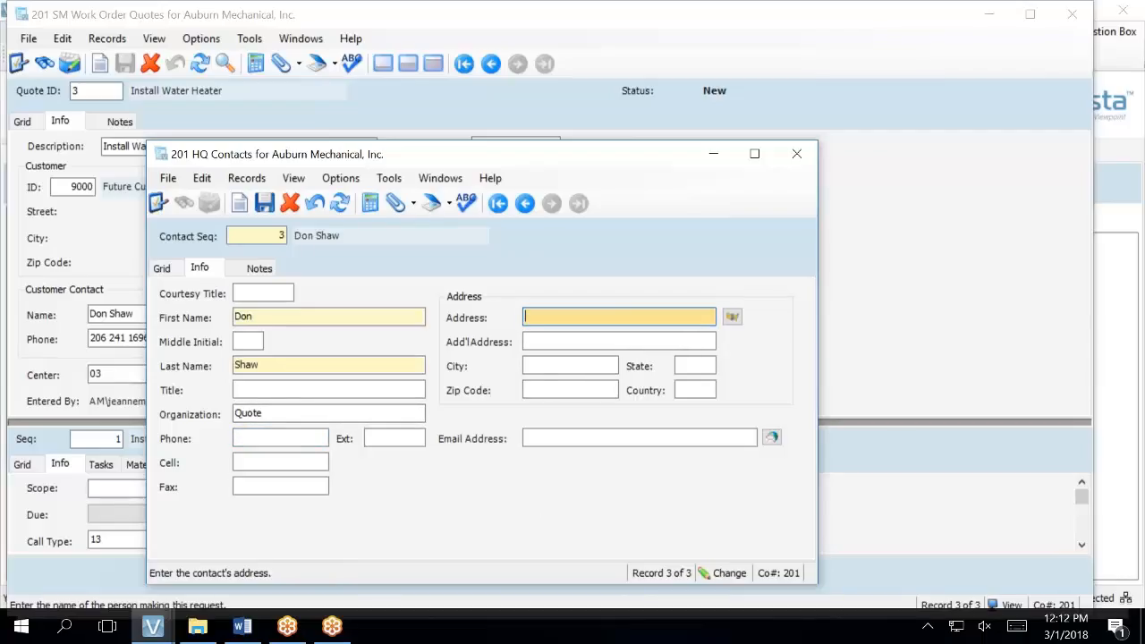
pyautogui.press('Tab')
pyautogui.press('Tab')
pyautogui.write('T')
pyautogui.press('BackSpace')
pyautogui.write('Renton')
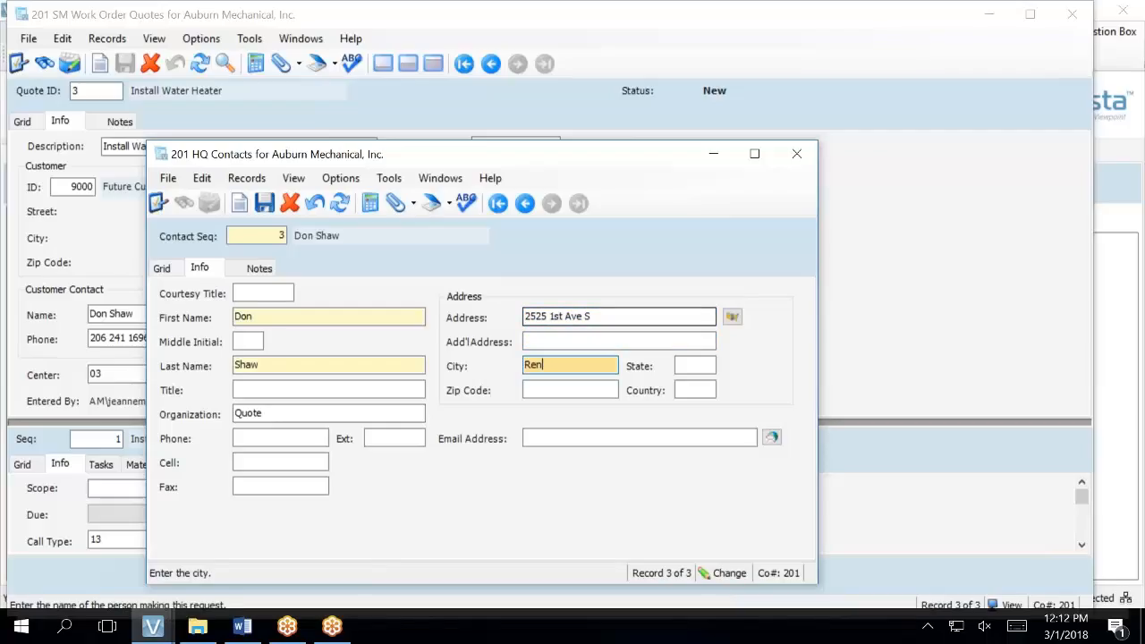
pyautogui.press('Tab')
pyautogui.write('WA')
pyautogui.press('Tab')
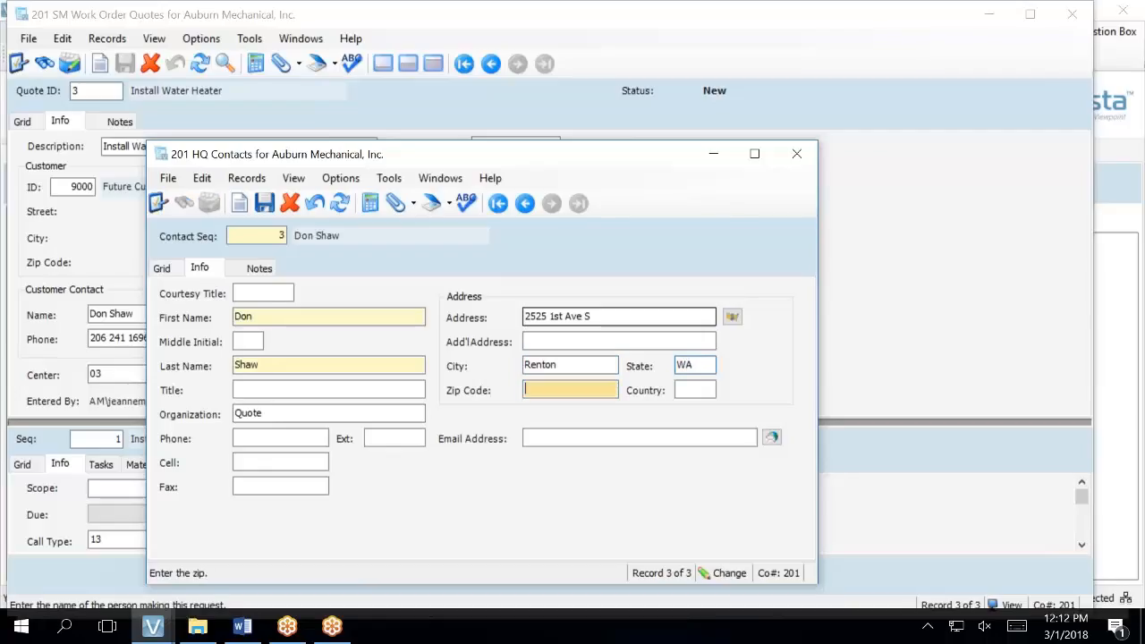
pyautogui.write('98055')
pyautogui.press('Tab')
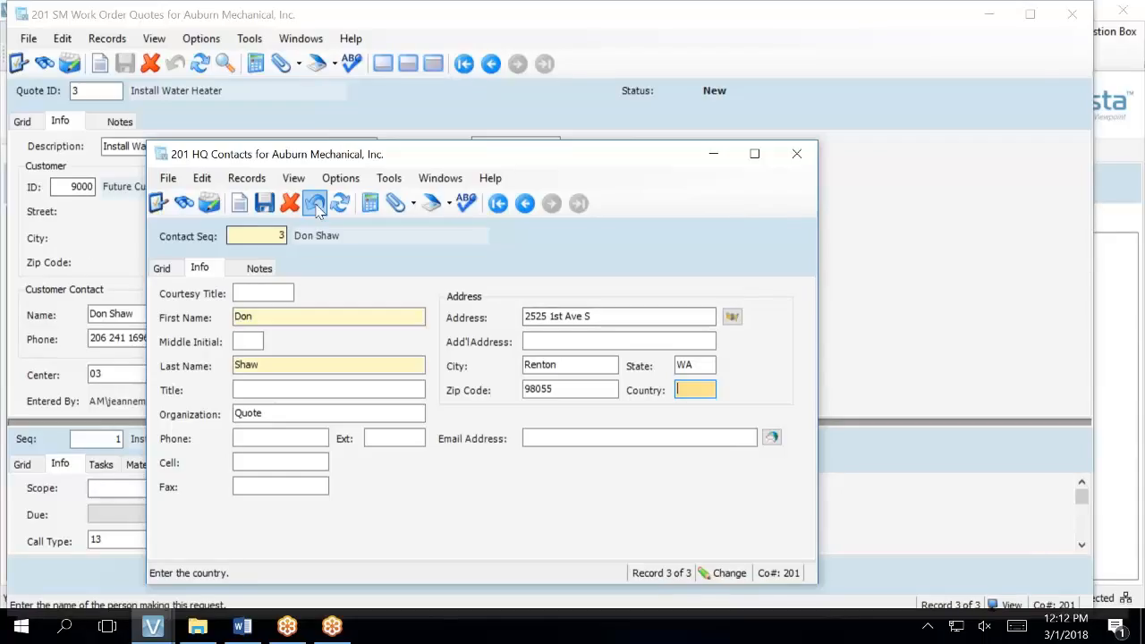
pyautogui.click(265, 204)
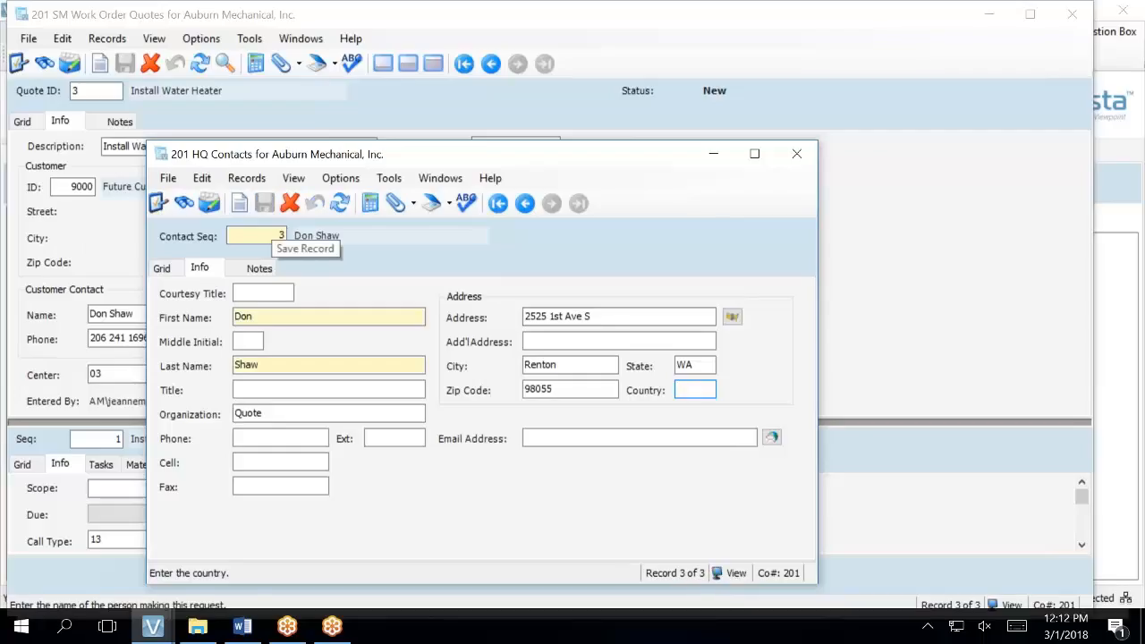
pyautogui.click(799, 154)
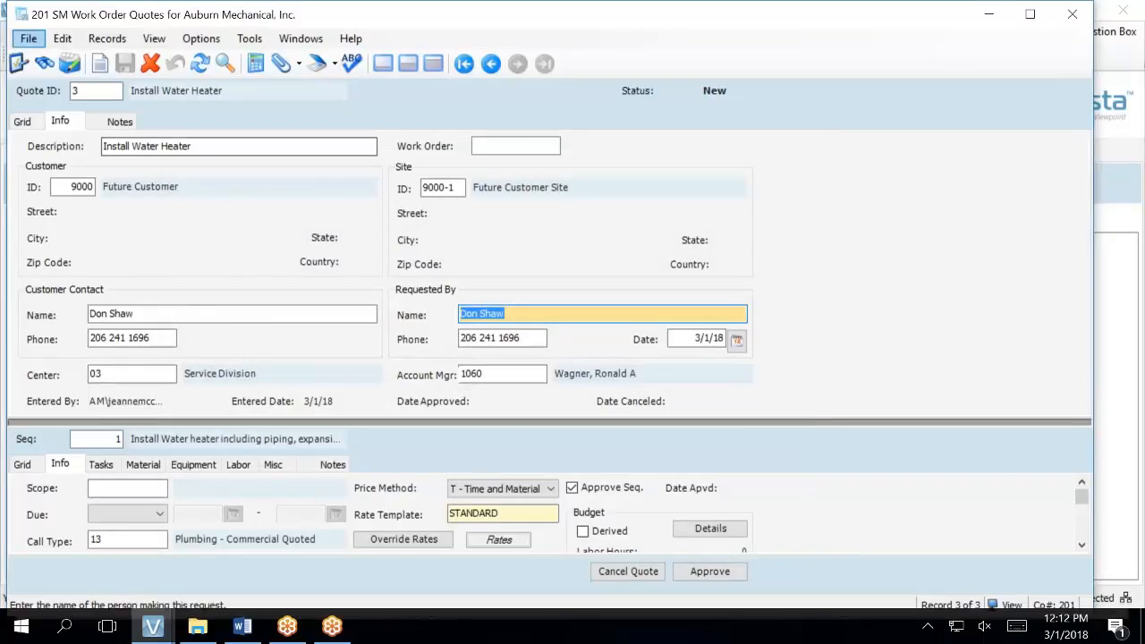
# - Pick the new contact as quote 3's Requested By using the F4 lookup, then save the quote
pyautogui.press('F4')
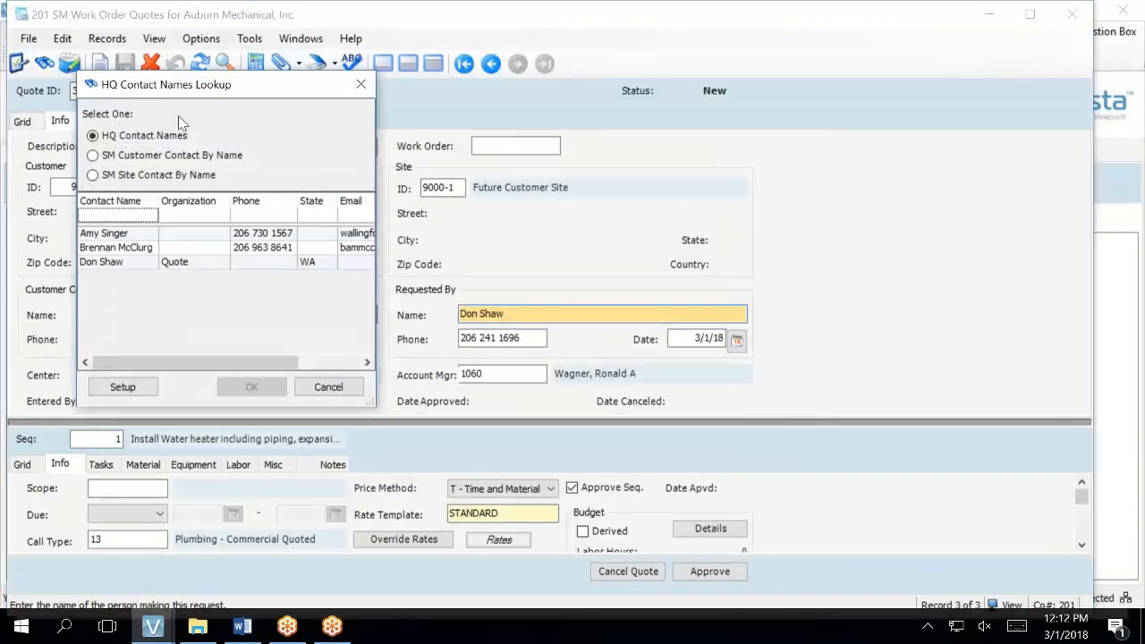
pyautogui.doubleClick(149, 263)
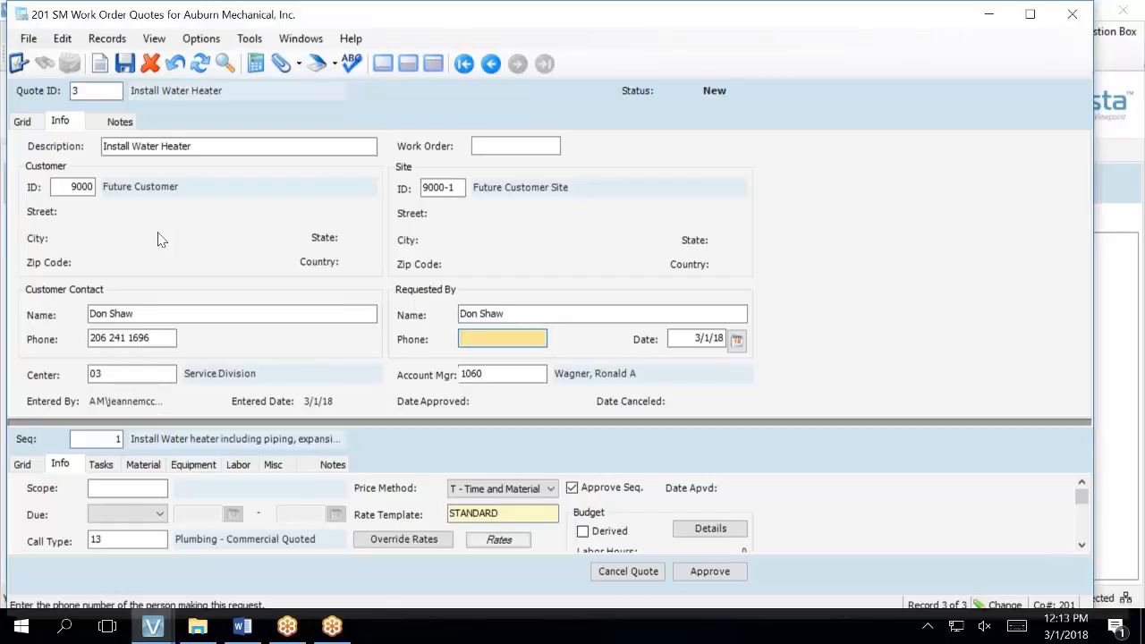
pyautogui.click(126, 64)
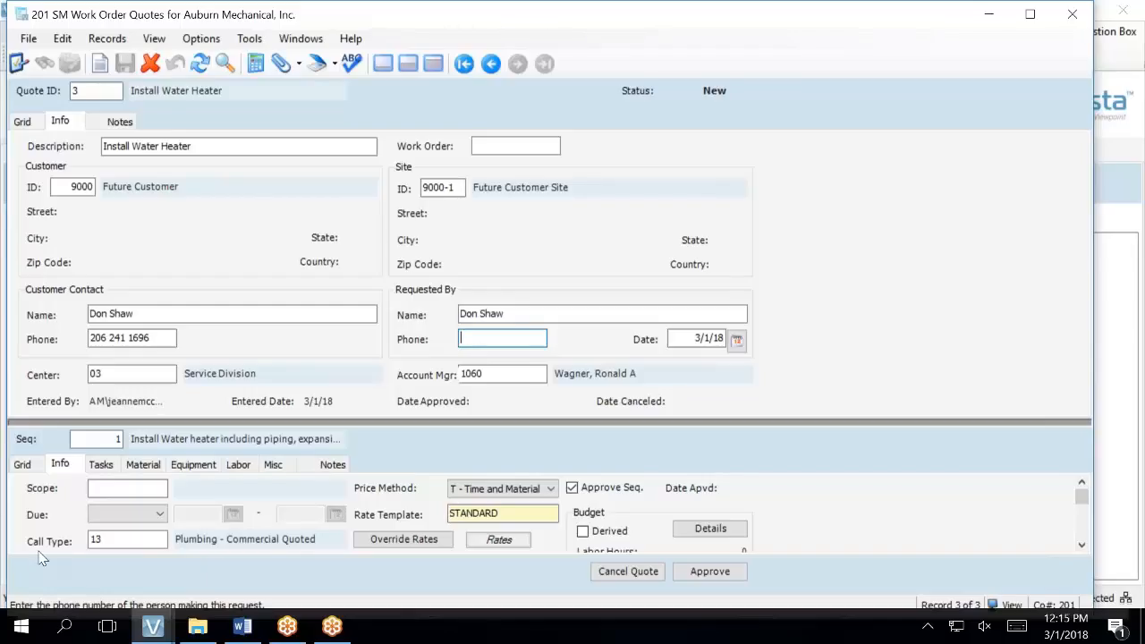
pyautogui.moveTo(149, 637)
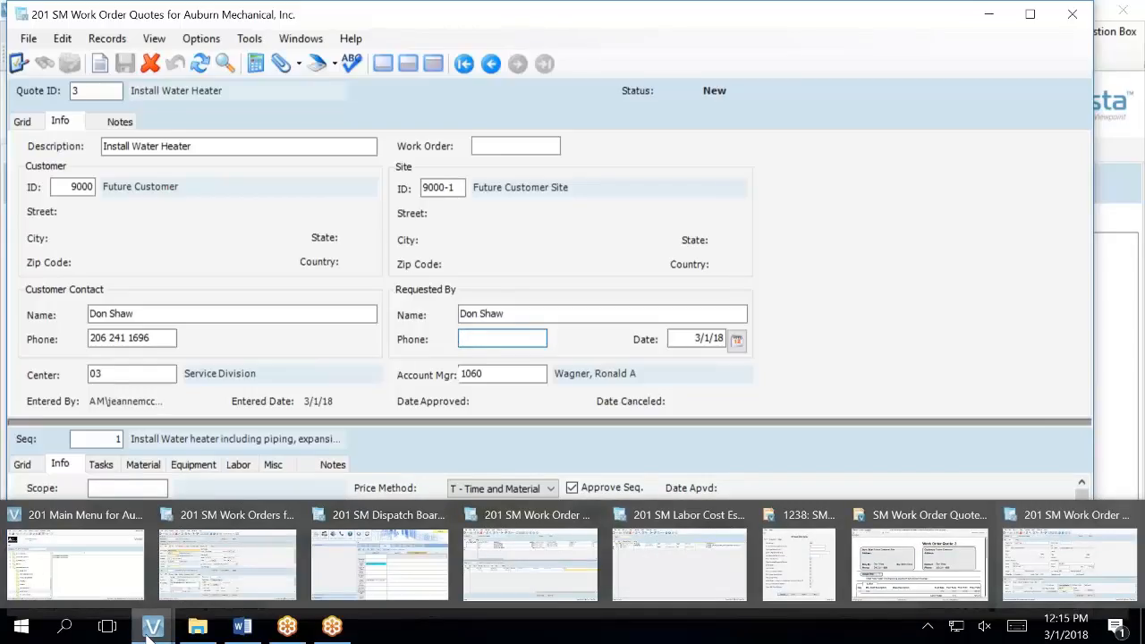
pyautogui.moveTo(196, 630)
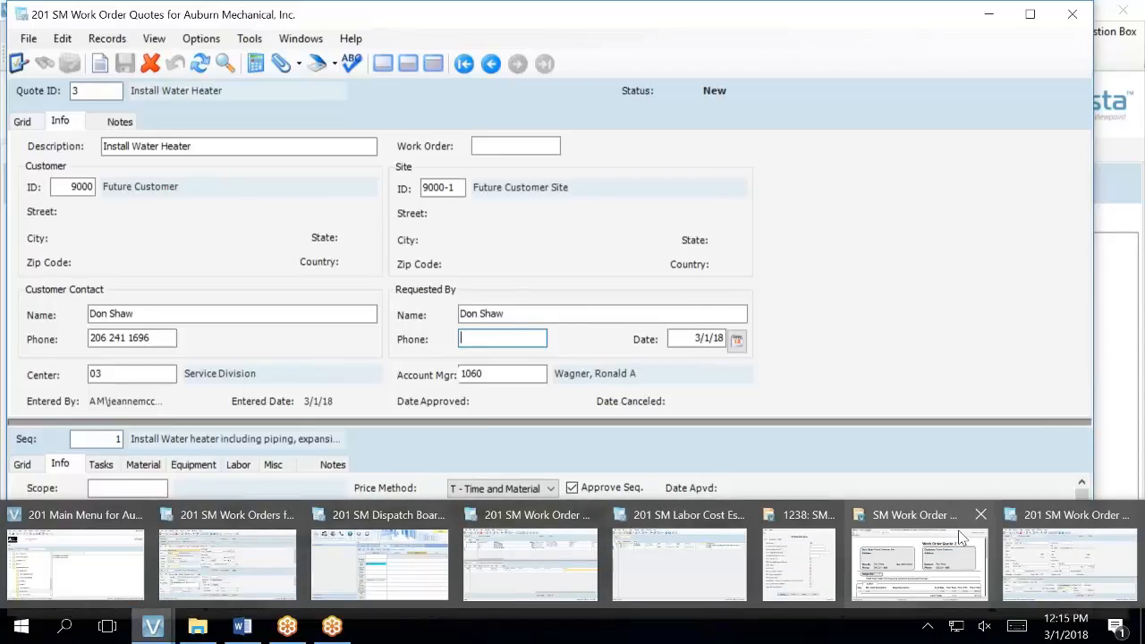
# - Bring the Work Order Quote 3 report Viewer forward from the taskbar
pyautogui.click(897, 548)
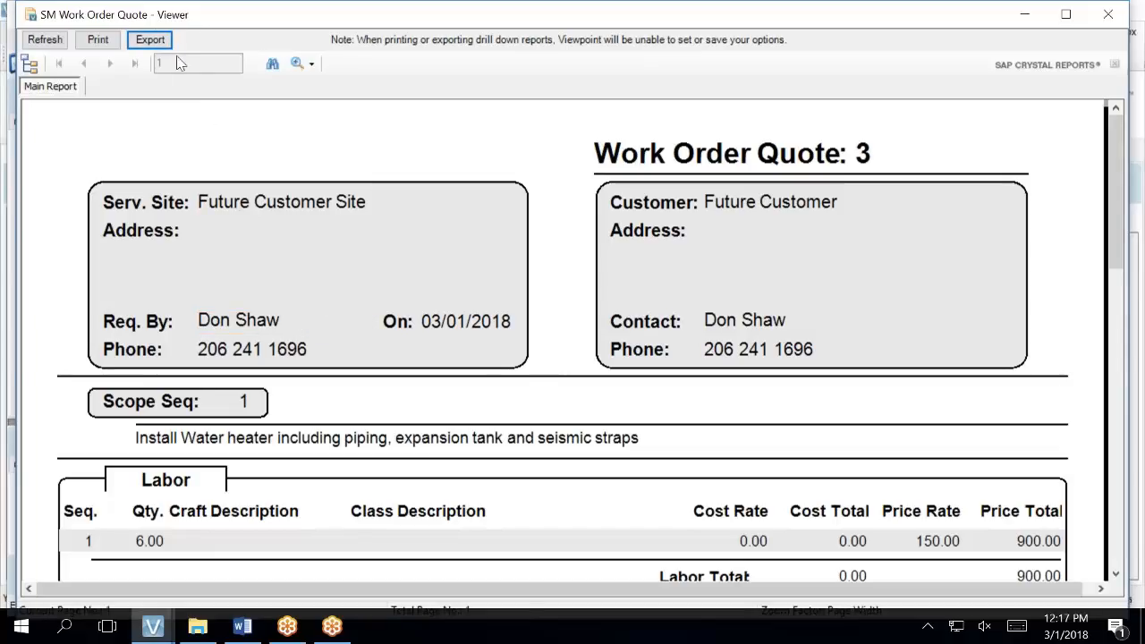
# - Export the quote 3 report with Export Type Word for Windows (.doc) and open it in Word
pyautogui.click(150, 40)
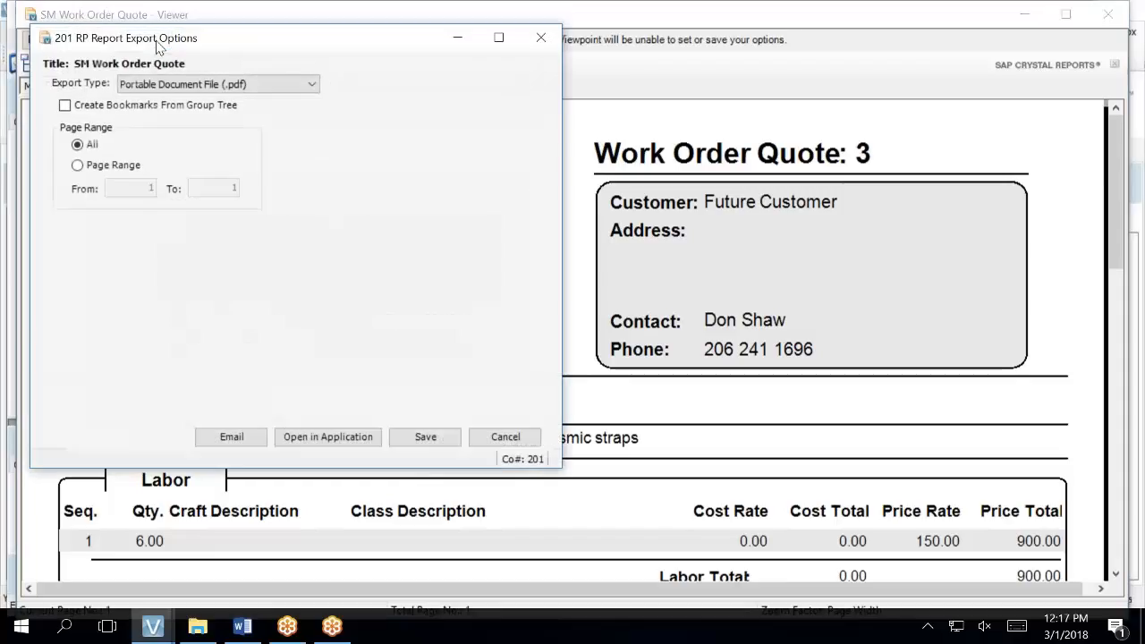
pyautogui.click(176, 84)
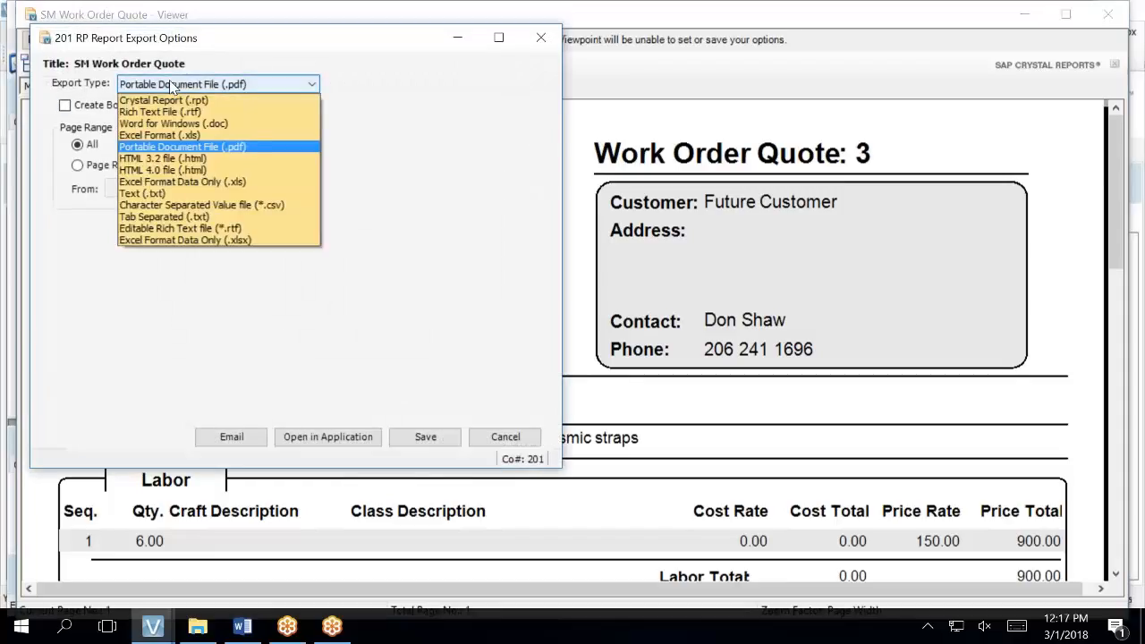
pyautogui.click(189, 123)
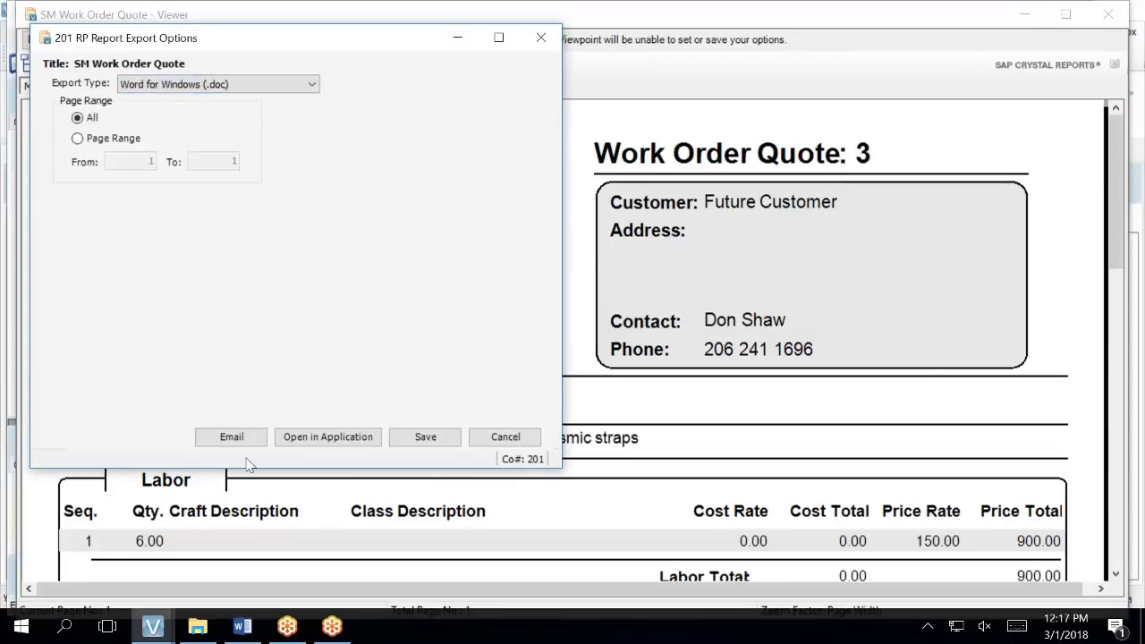
pyautogui.click(353, 443)
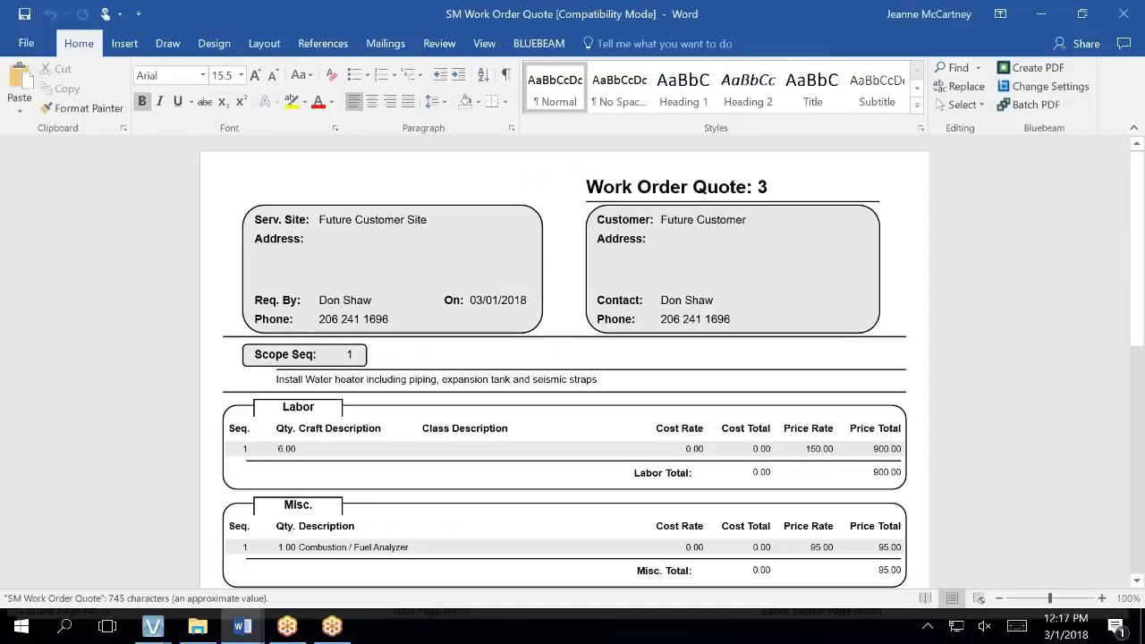
pyautogui.click(675, 239)
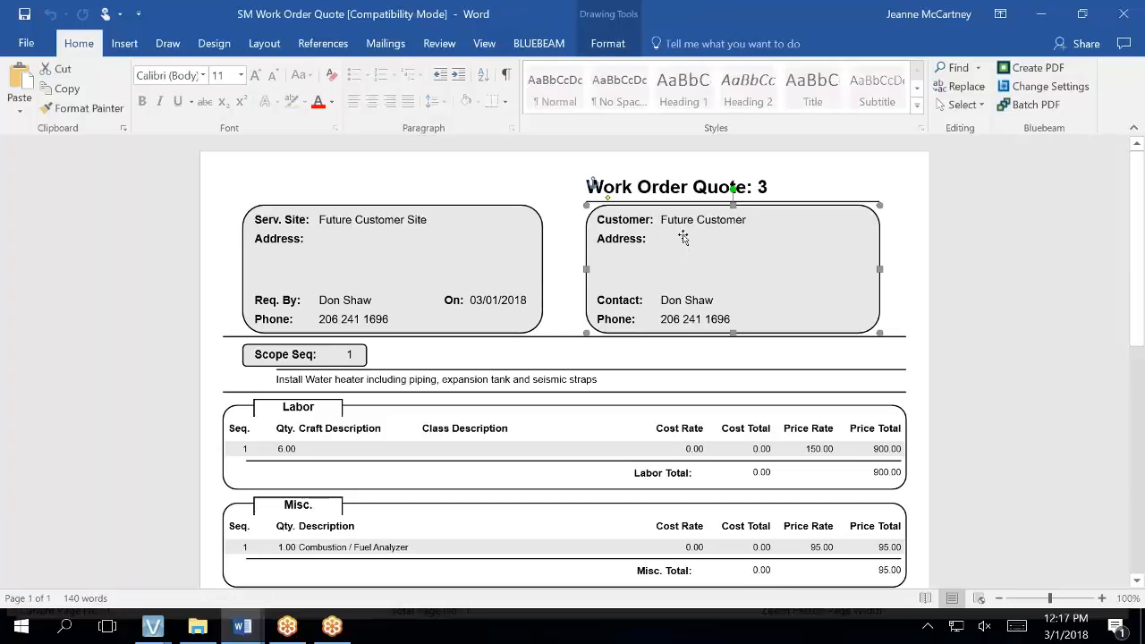
pyautogui.doubleClick(673, 244)
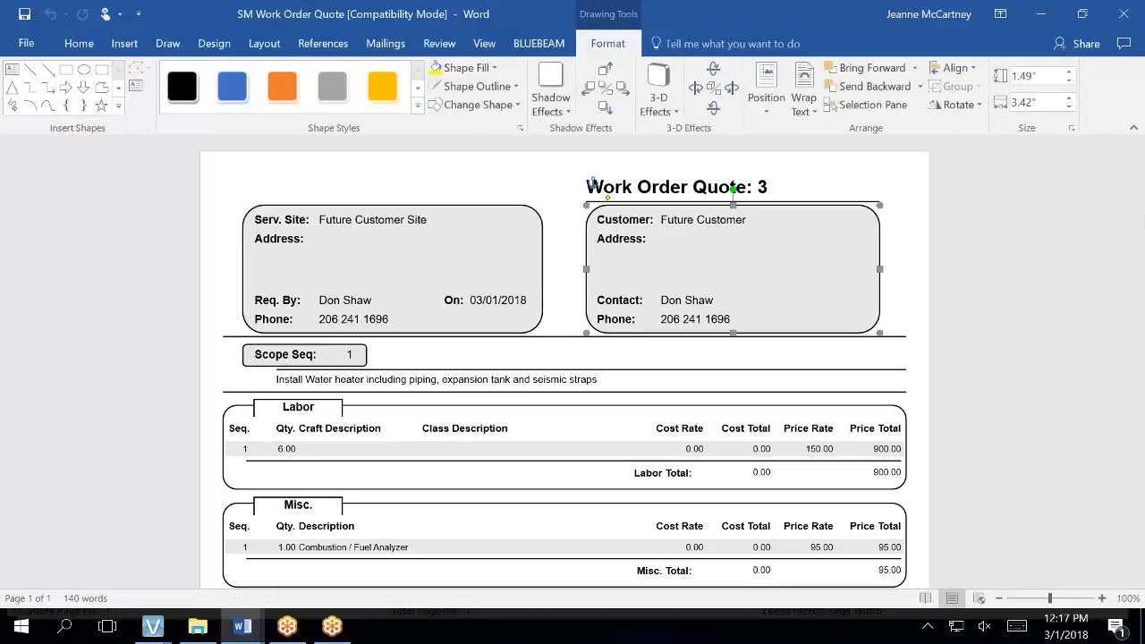
pyautogui.rightClick(674, 244)
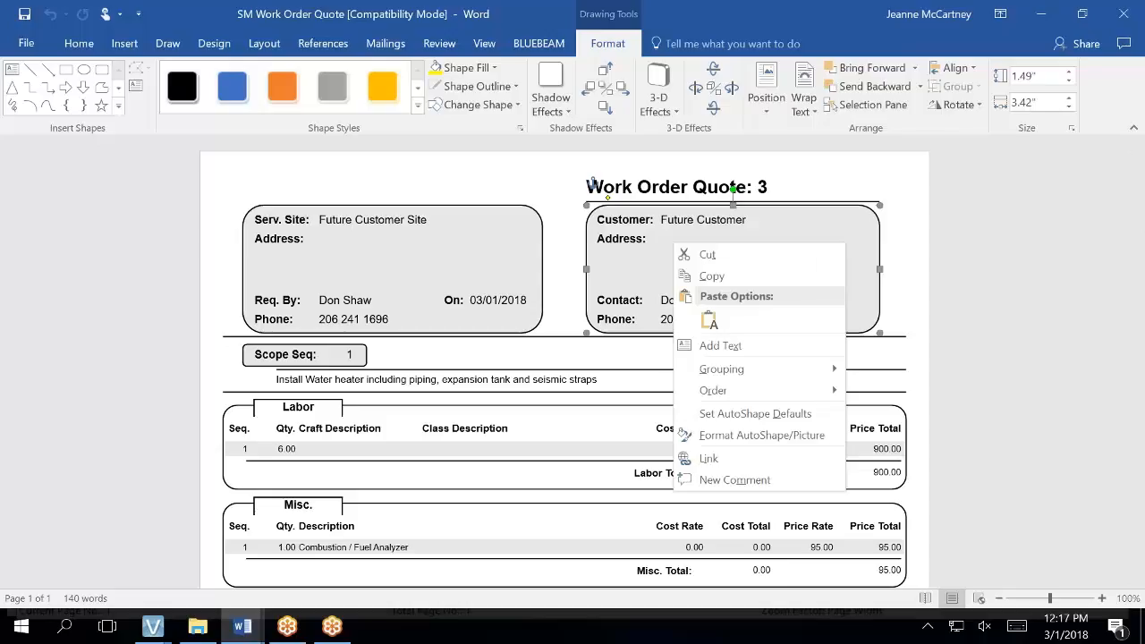
pyautogui.press('Escape')
pyautogui.click(284, 204)
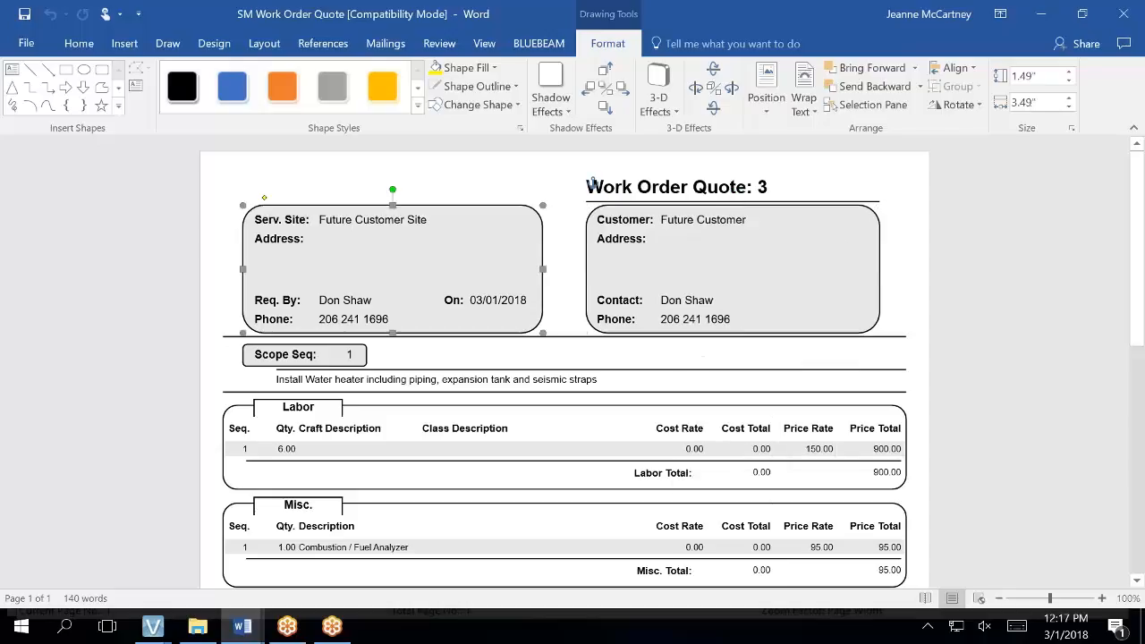
pyautogui.click(611, 220)
pyautogui.click(593, 193)
pyautogui.click(655, 245)
pyautogui.click(672, 255)
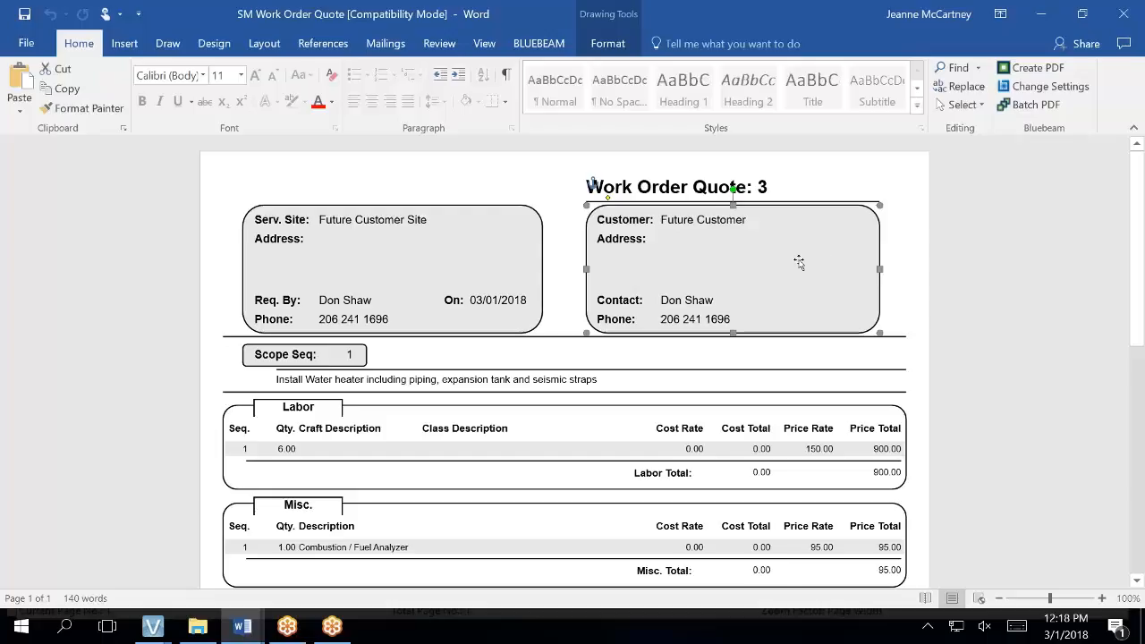
pyautogui.click(646, 238)
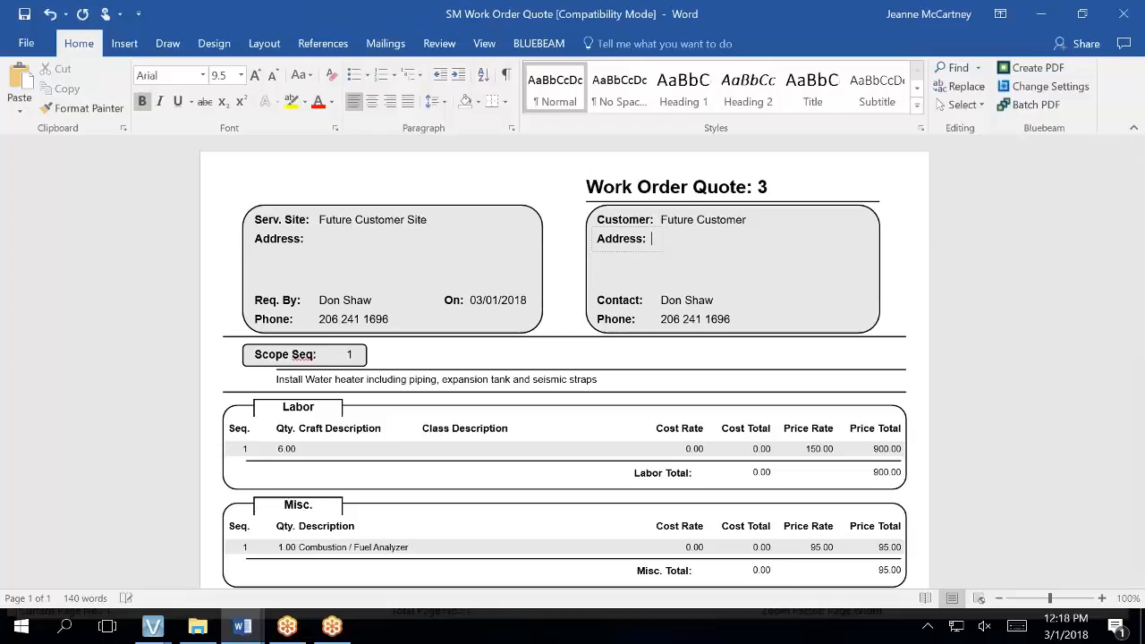
# - Type test digits after Address: and widen and heighten the Address text frame across the Customer box
pyautogui.write('1')
pyautogui.press('BackSpace')
pyautogui.write('2')
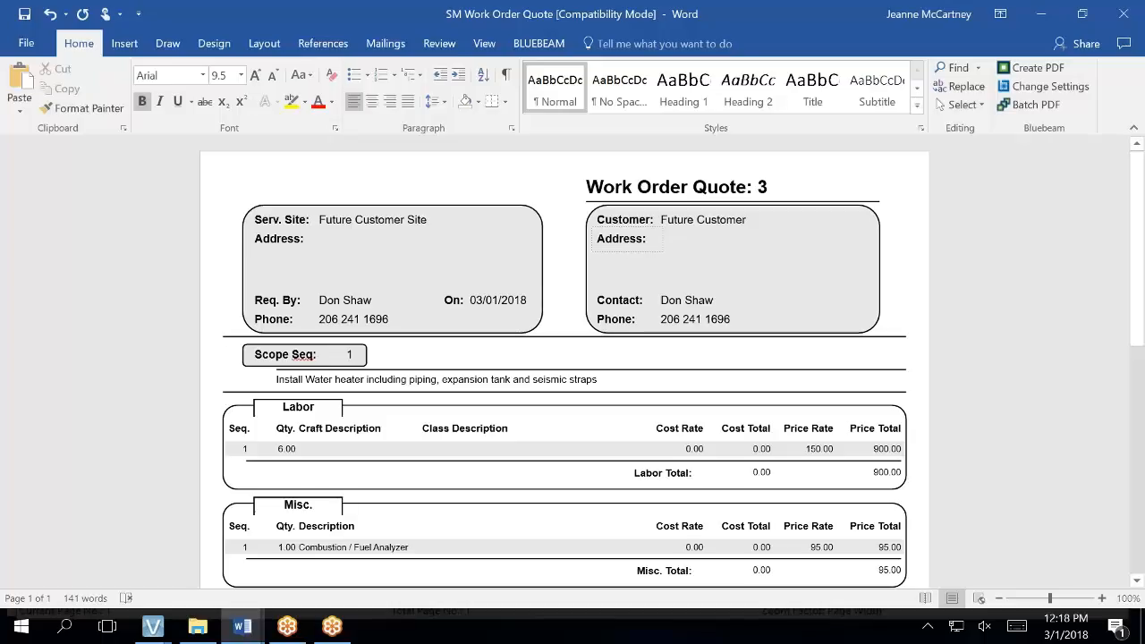
pyautogui.click(700, 241)
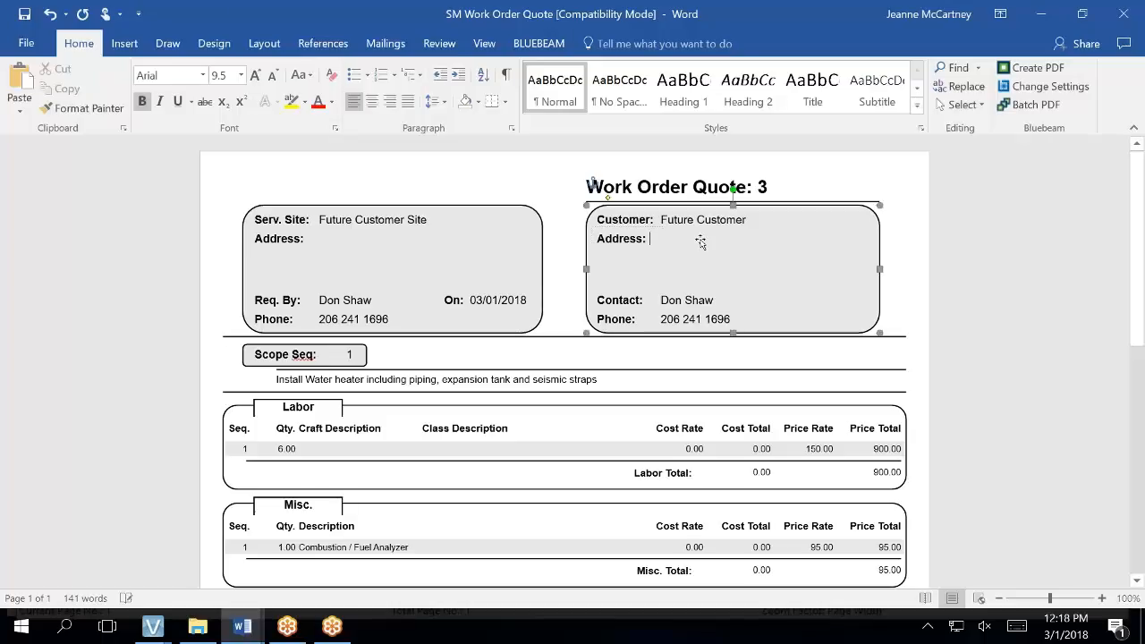
pyautogui.click(632, 243)
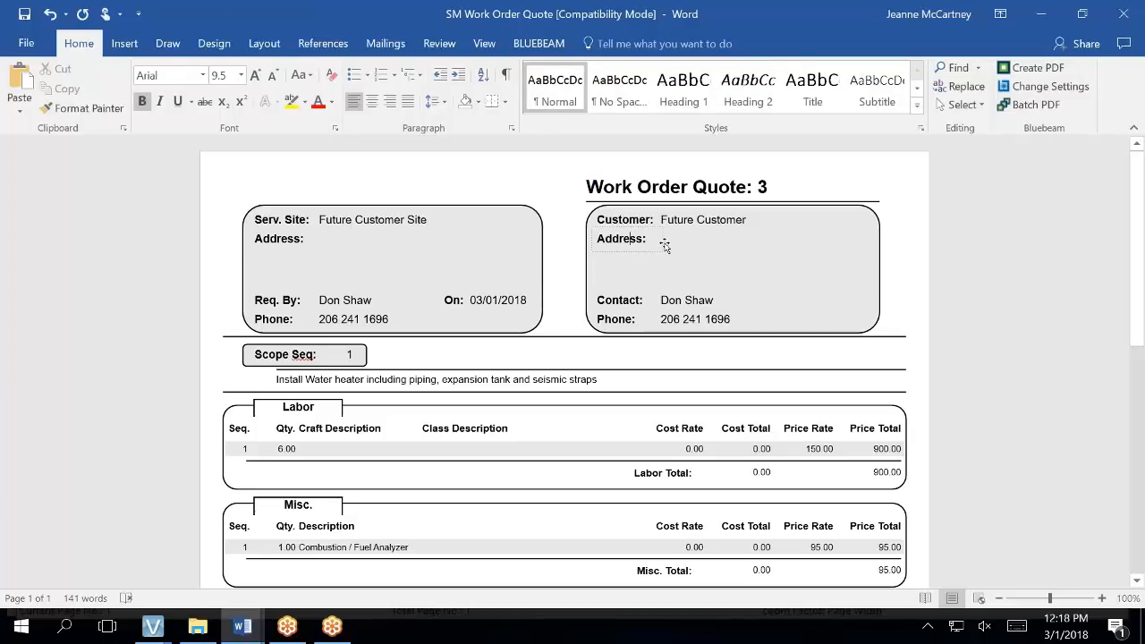
pyautogui.click(660, 246)
pyautogui.click(660, 239)
pyautogui.click(661, 241)
pyautogui.moveTo(661, 240); pyautogui.dragTo(861, 237)
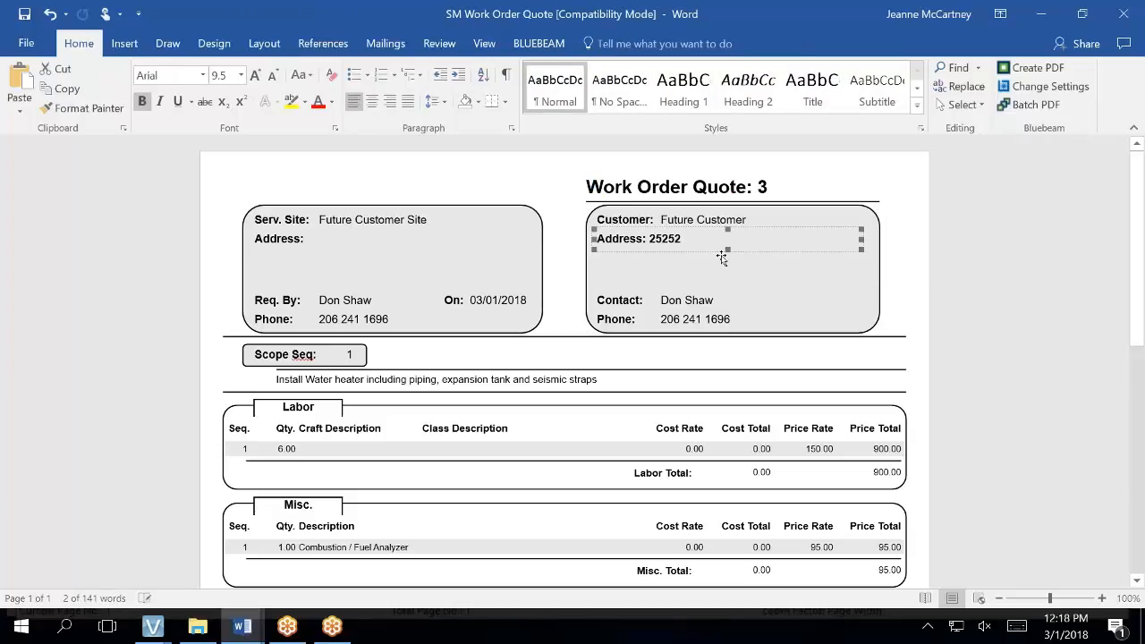
pyautogui.moveTo(727, 253); pyautogui.dragTo(731, 288)
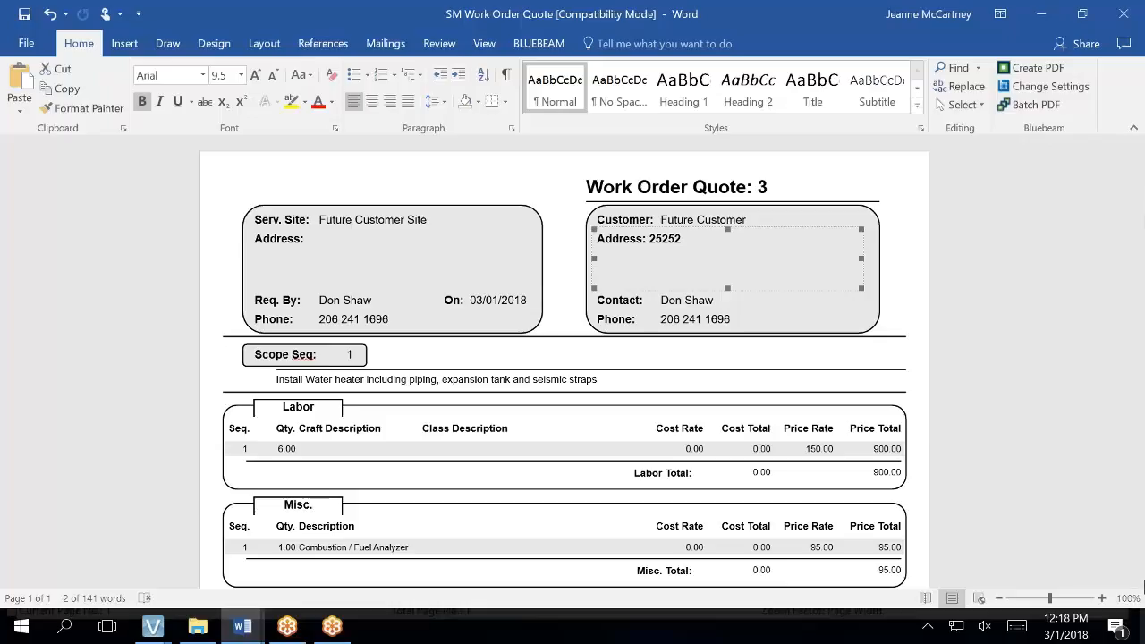
# - Close the exported quote document in Word without saving the changes
pyautogui.click(1124, 14)
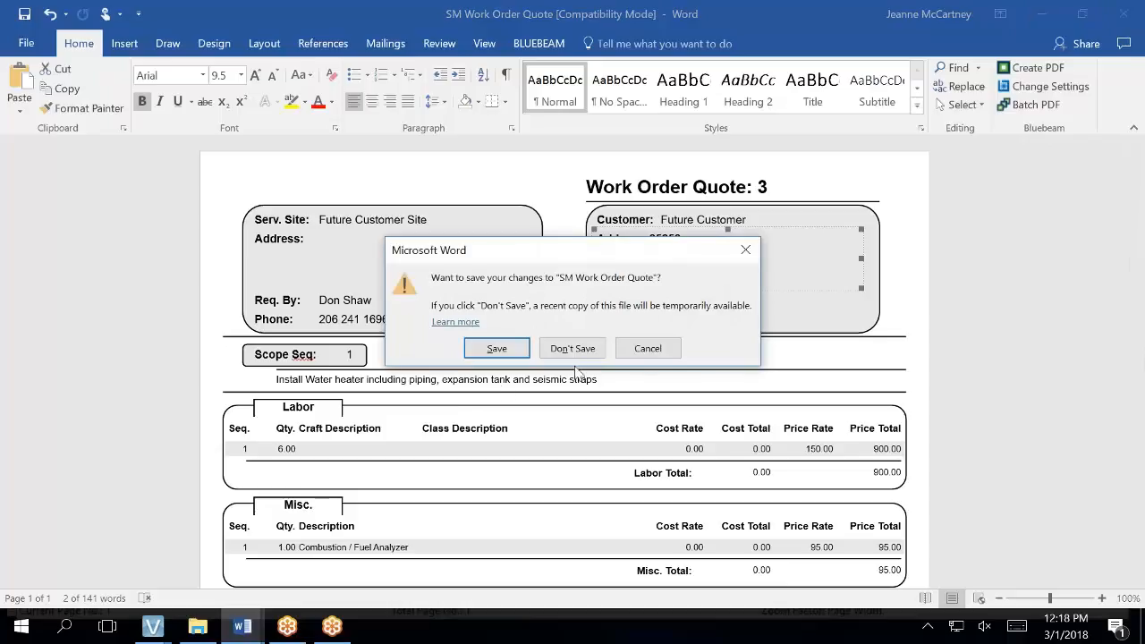
pyautogui.click(572, 349)
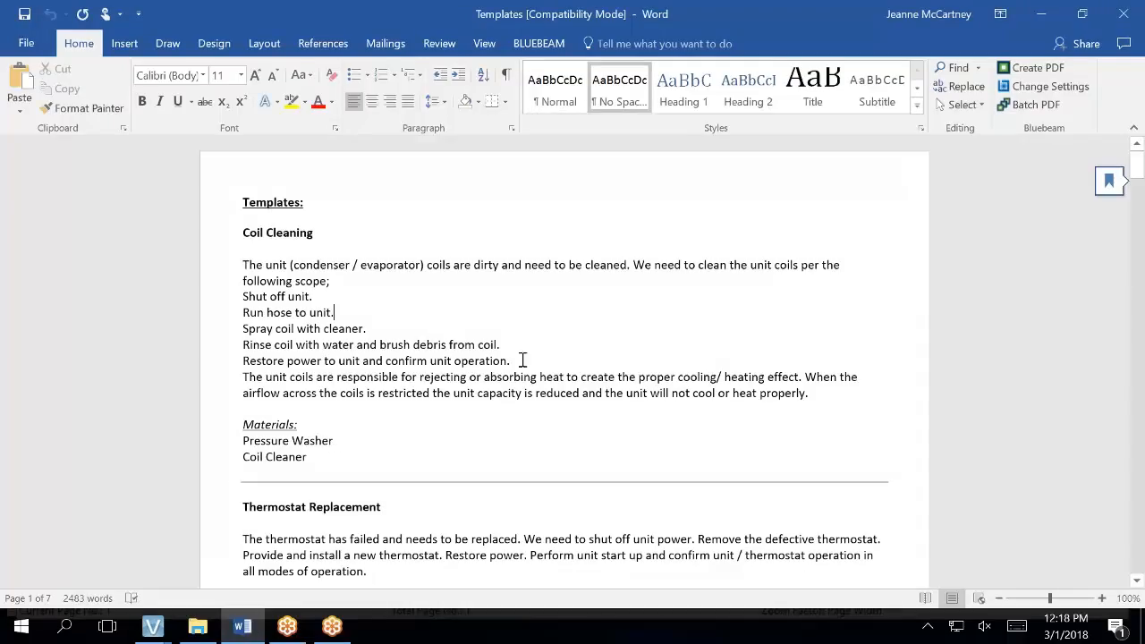
pyautogui.click(153, 627)
# - Close the Report Export Options window and the SM Work Order Quote launcher
pyautogui.moveTo(298, 565)
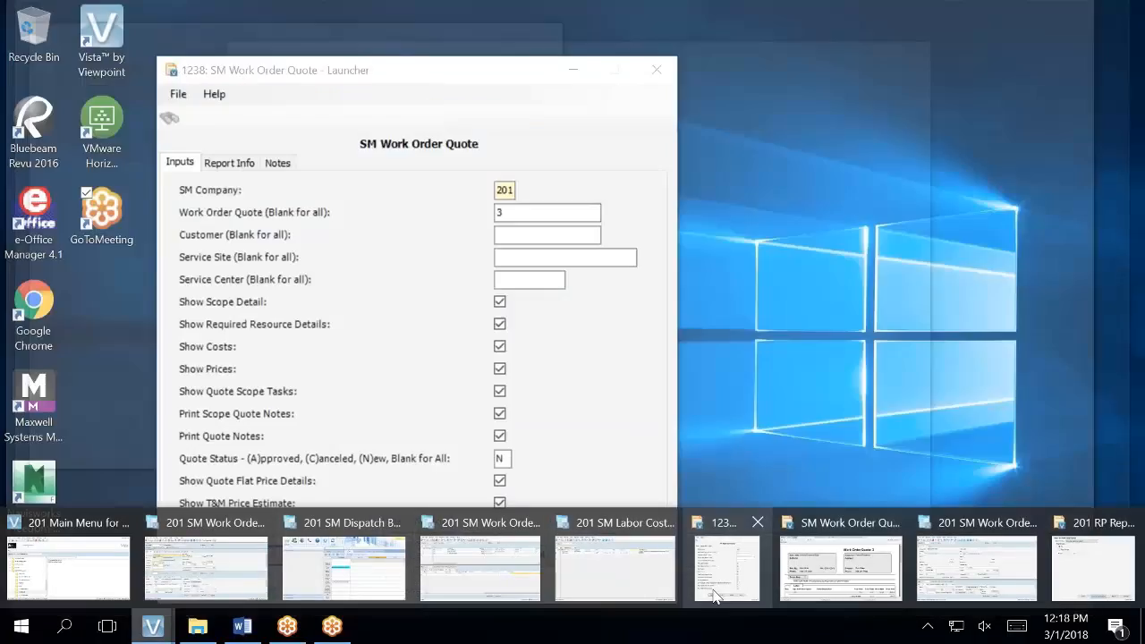
pyautogui.moveTo(677, 548)
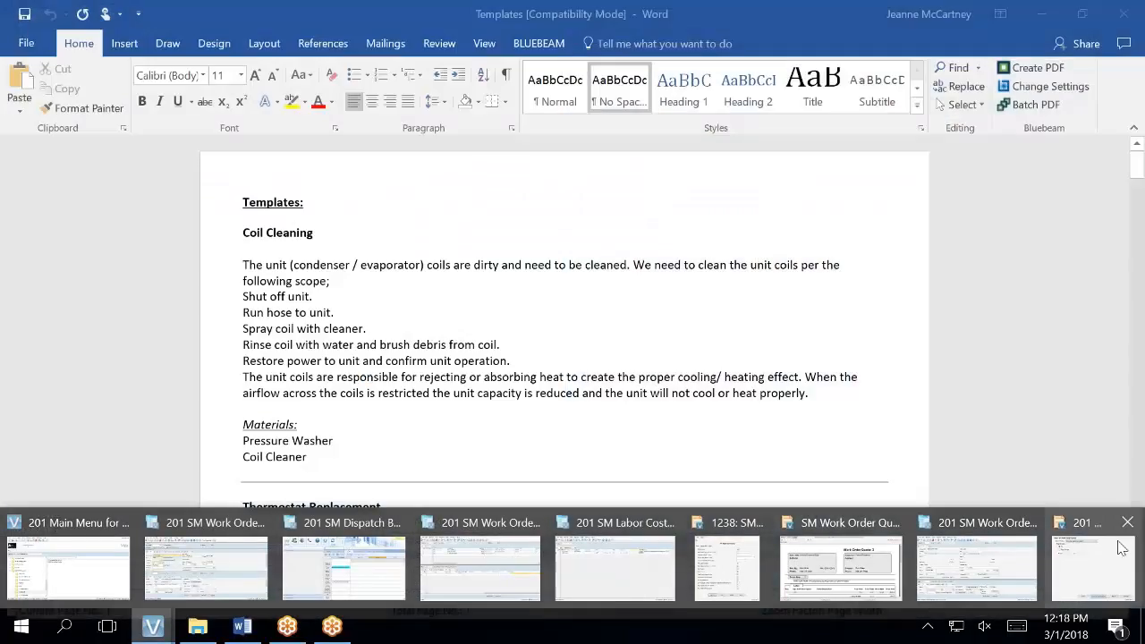
pyautogui.moveTo(1118, 548)
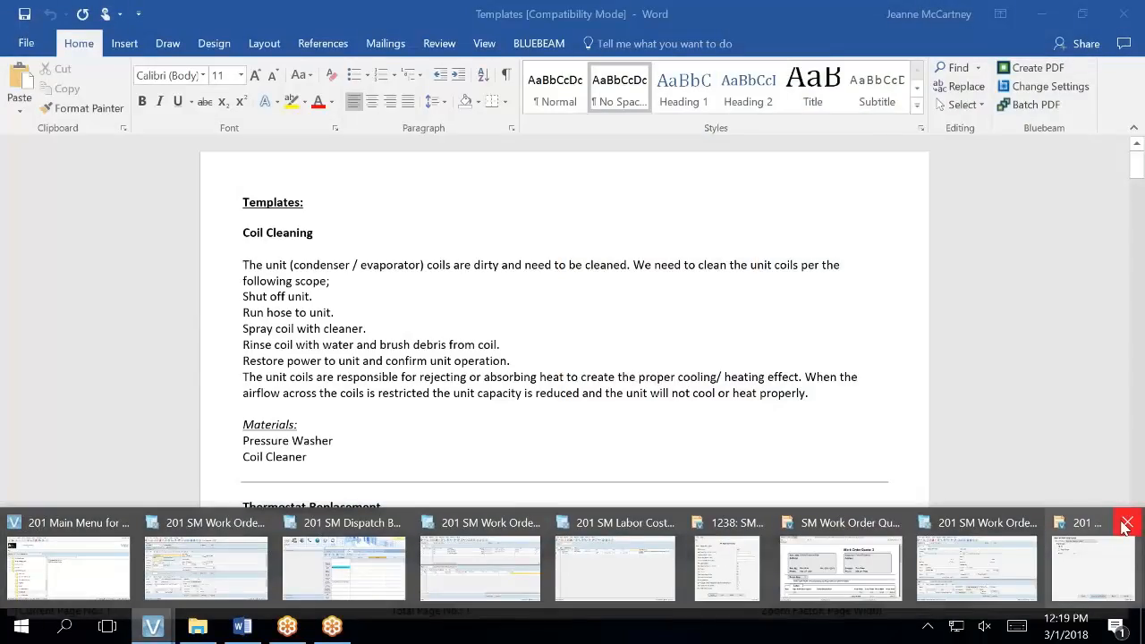
pyautogui.click(1125, 526)
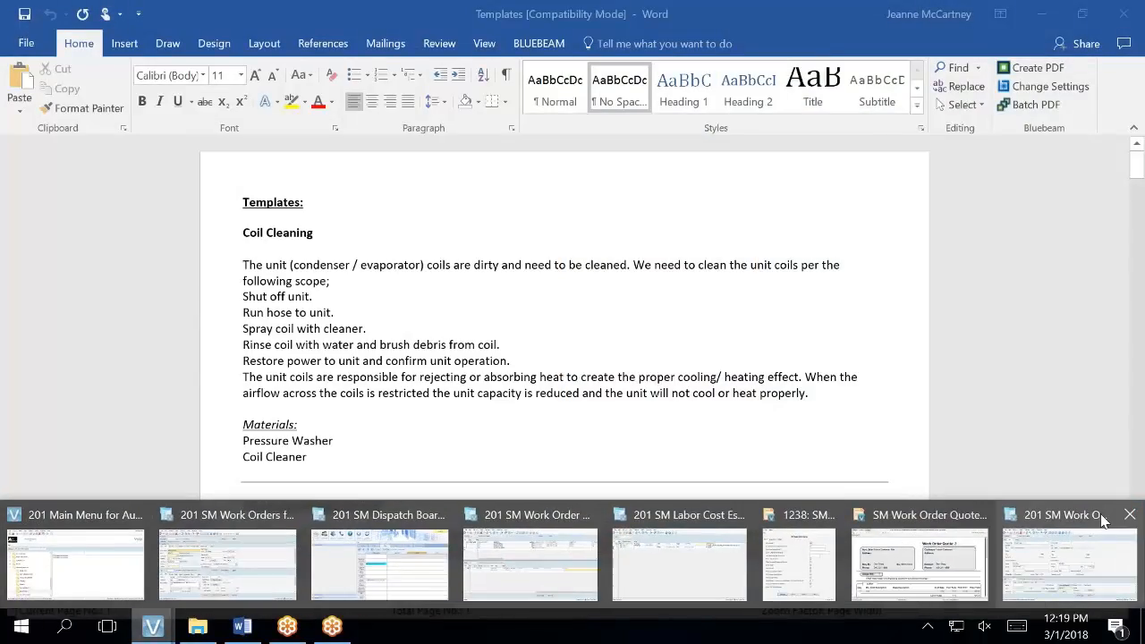
pyautogui.moveTo(1095, 507)
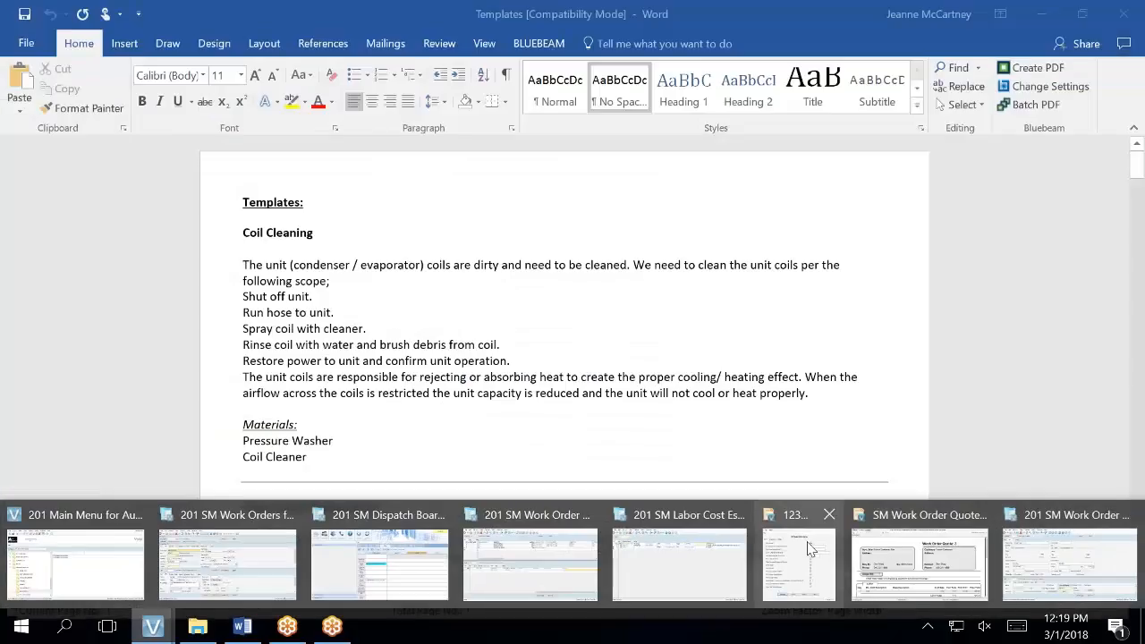
pyautogui.moveTo(808, 548)
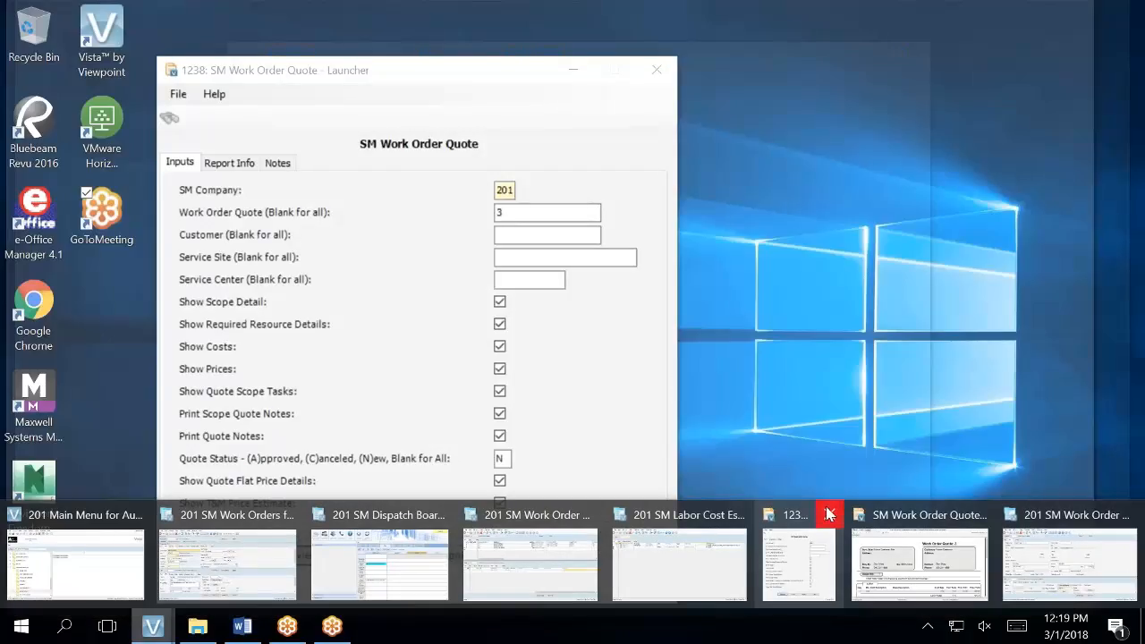
pyautogui.click(829, 515)
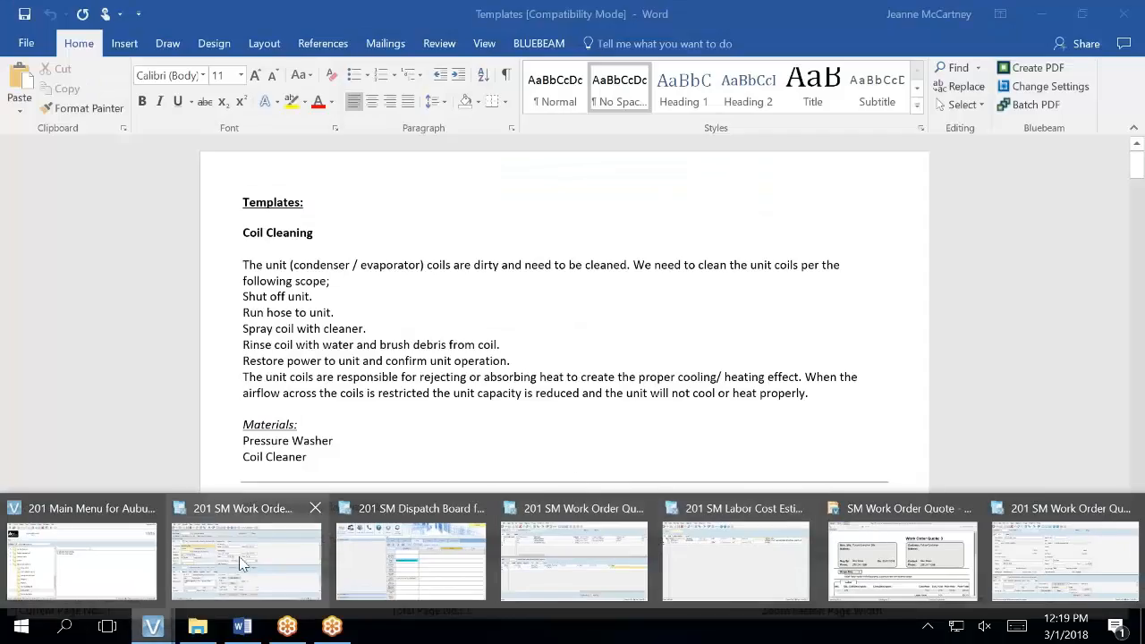
# - Bring the Work Order Quote 3 report preview back to the front
pyautogui.moveTo(116, 563)
pyautogui.moveTo(198, 544)
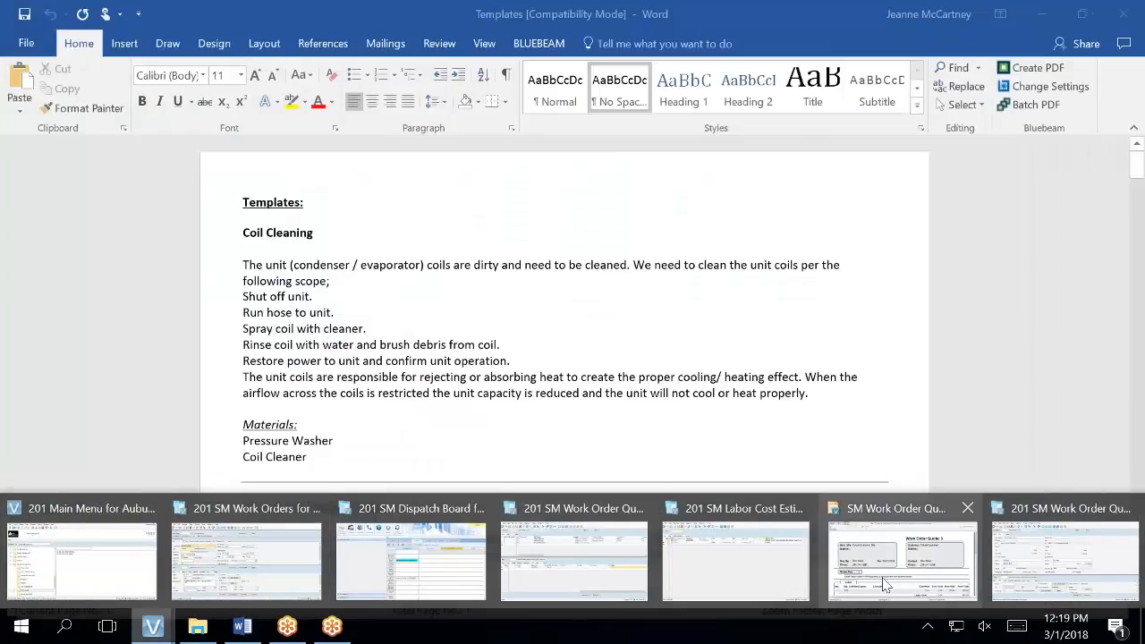
pyautogui.moveTo(894, 572)
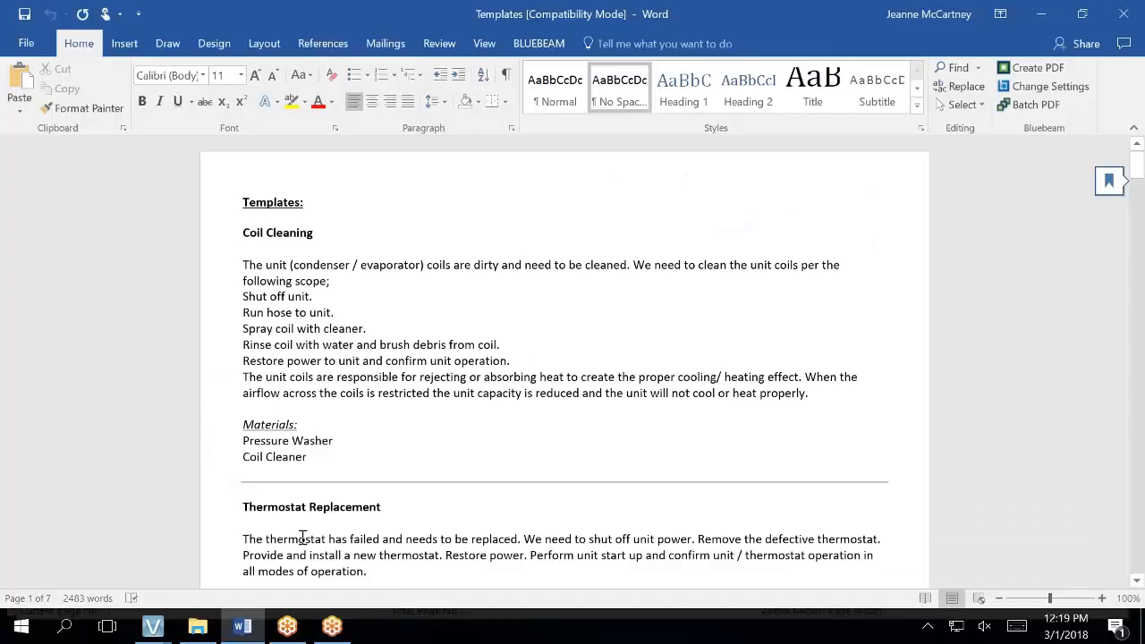
pyautogui.moveTo(153, 626)
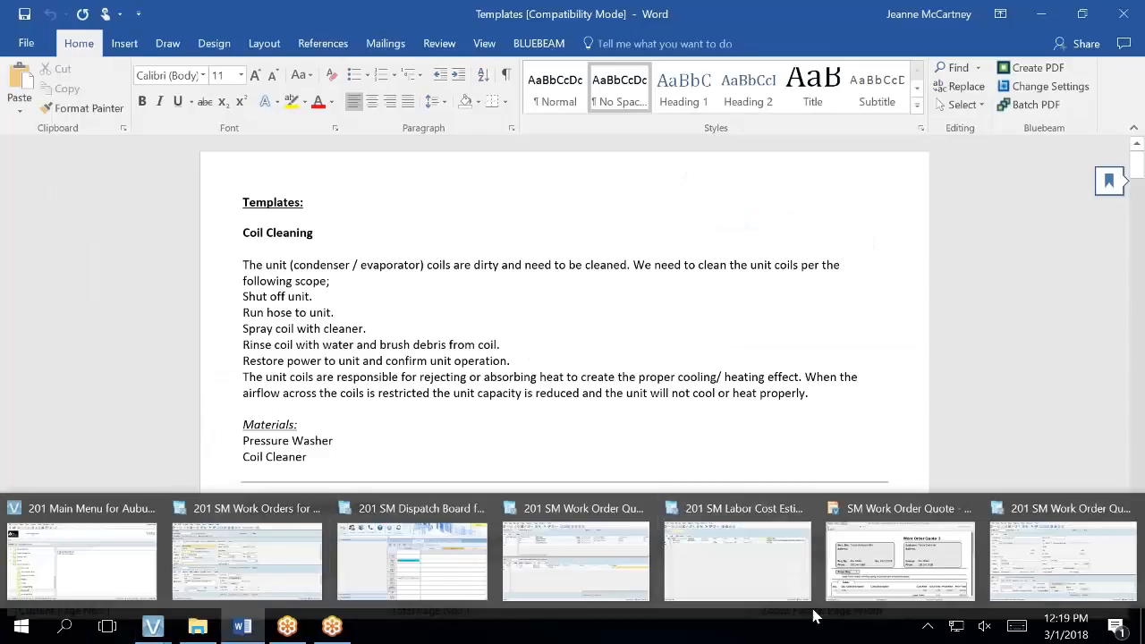
pyautogui.click(895, 564)
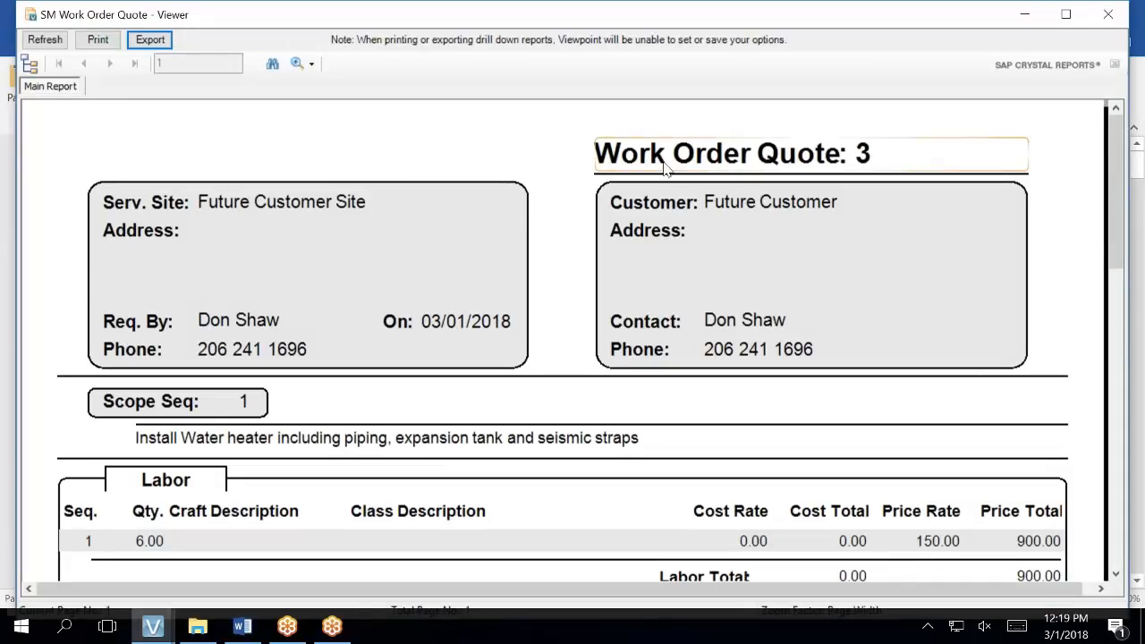
pyautogui.scroll(-5, 665, 169)
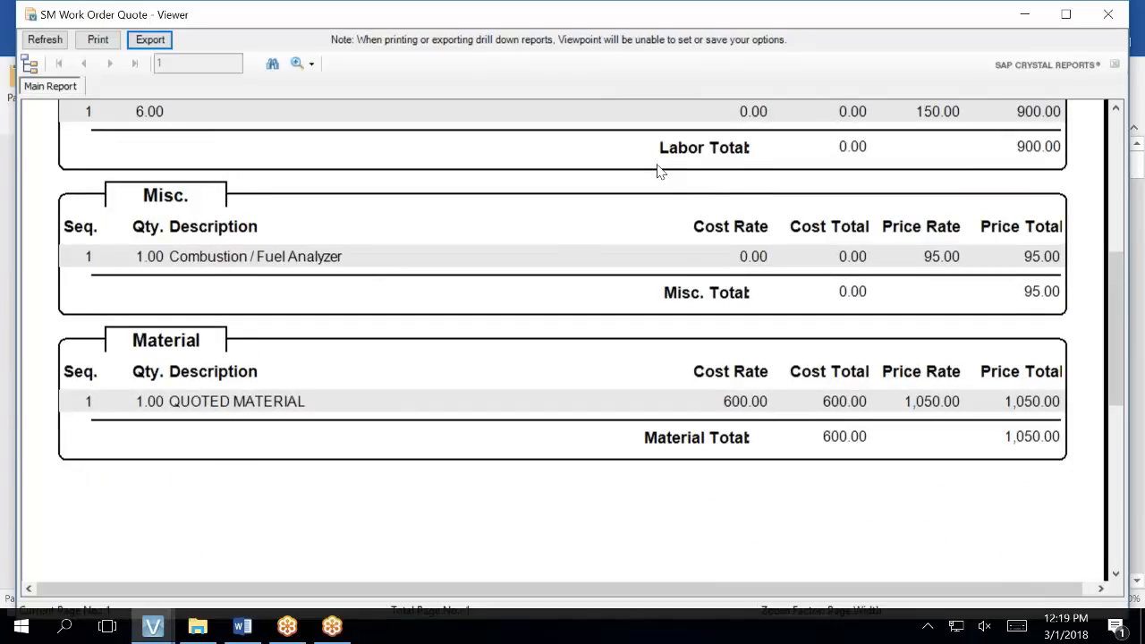
# - Scroll the Work Order Quote 3 report down to its signature footer, then close the preview
pyautogui.scroll(-5, 659, 170)
pyautogui.scroll(10, 658, 170)
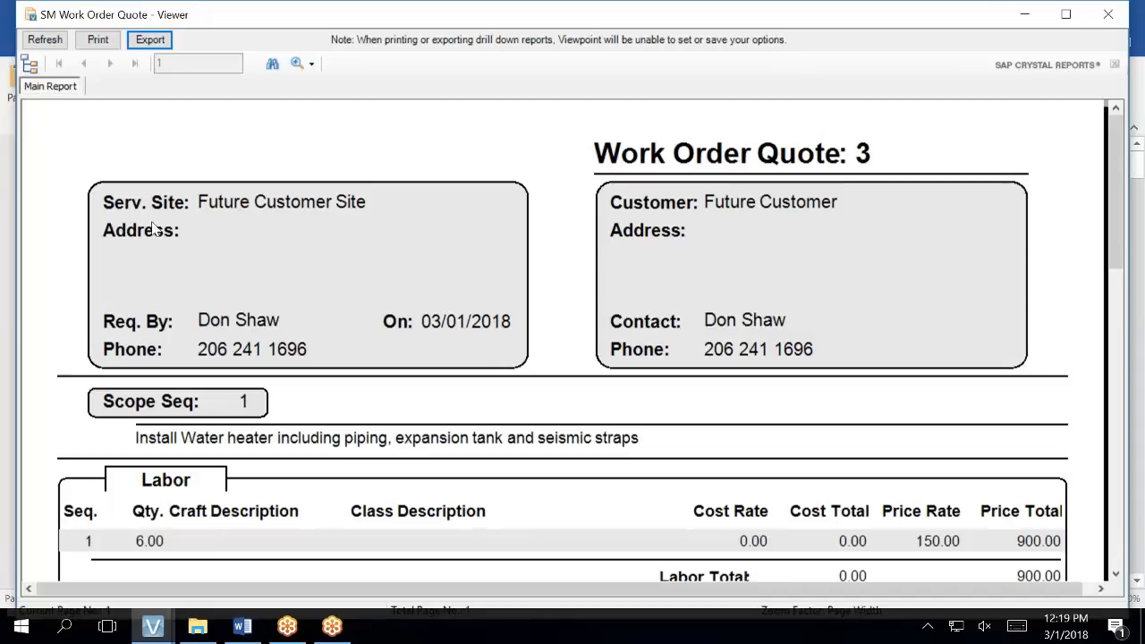
pyautogui.scroll(-2, 408, 269)
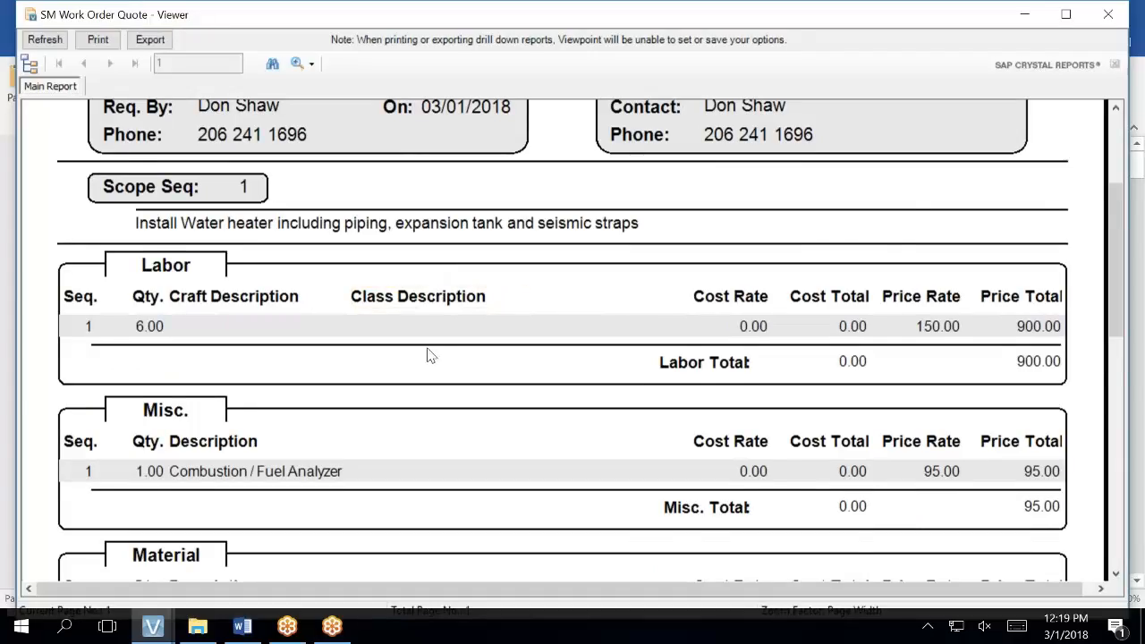
pyautogui.scroll(-3, 428, 355)
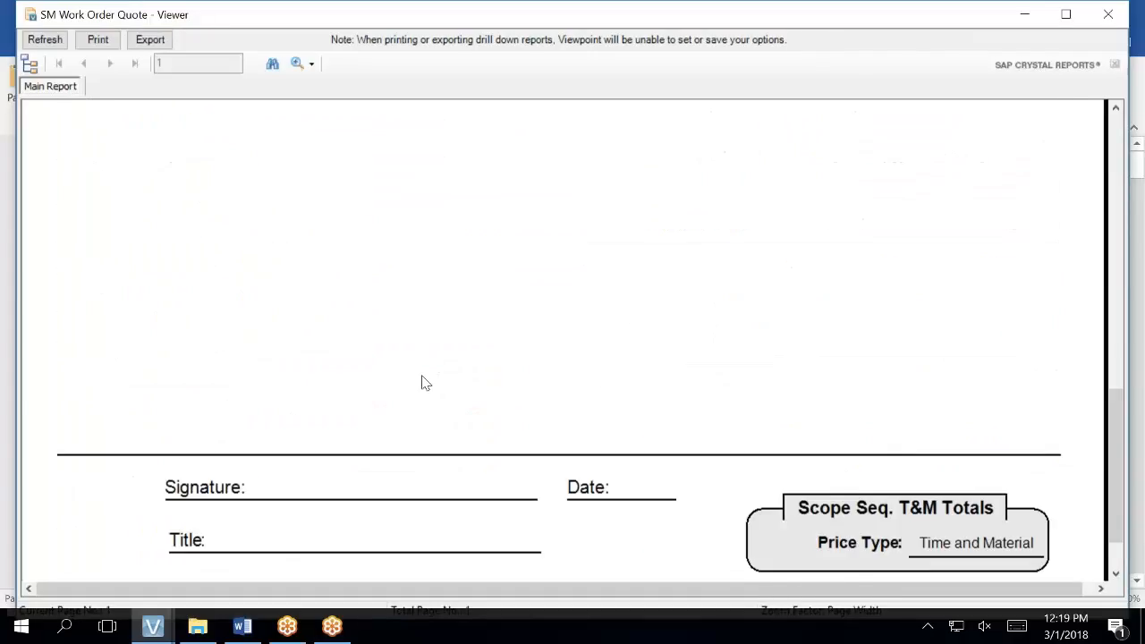
pyautogui.scroll(-2, 426, 383)
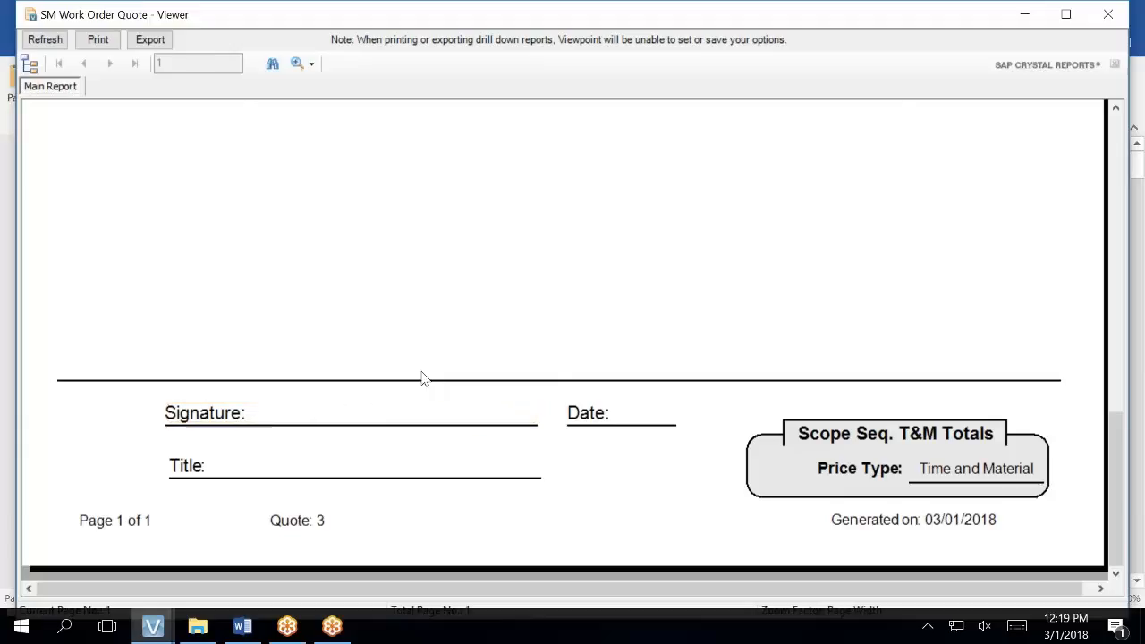
pyautogui.click(1107, 19)
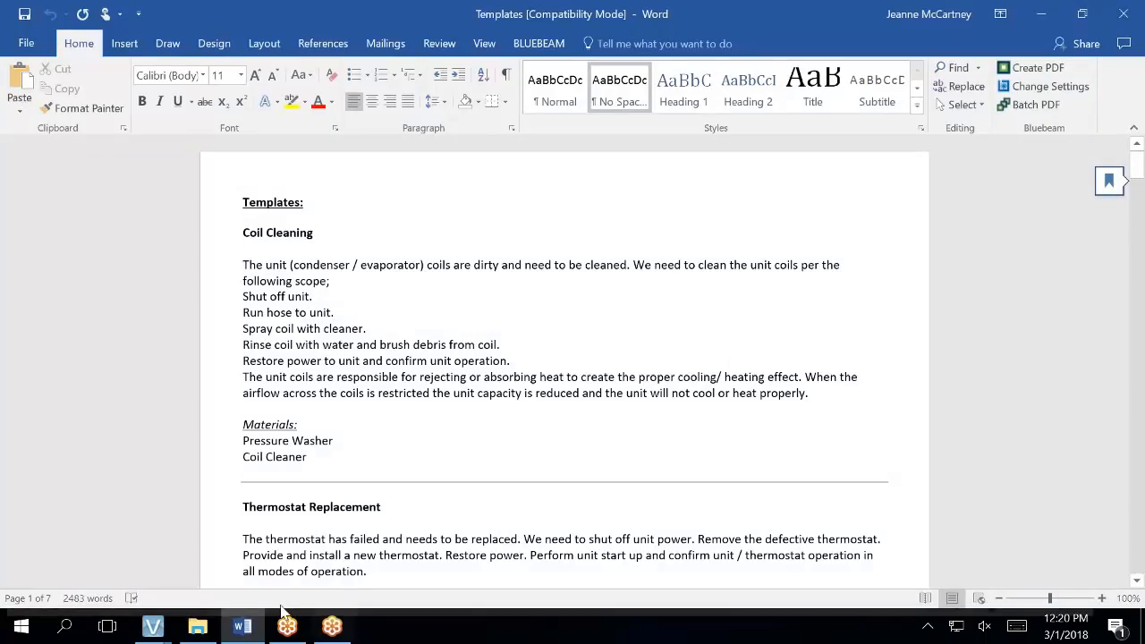
# - From the Vista main menu, open HQ Contacts under Headquarters programs
pyautogui.moveTo(167, 622)
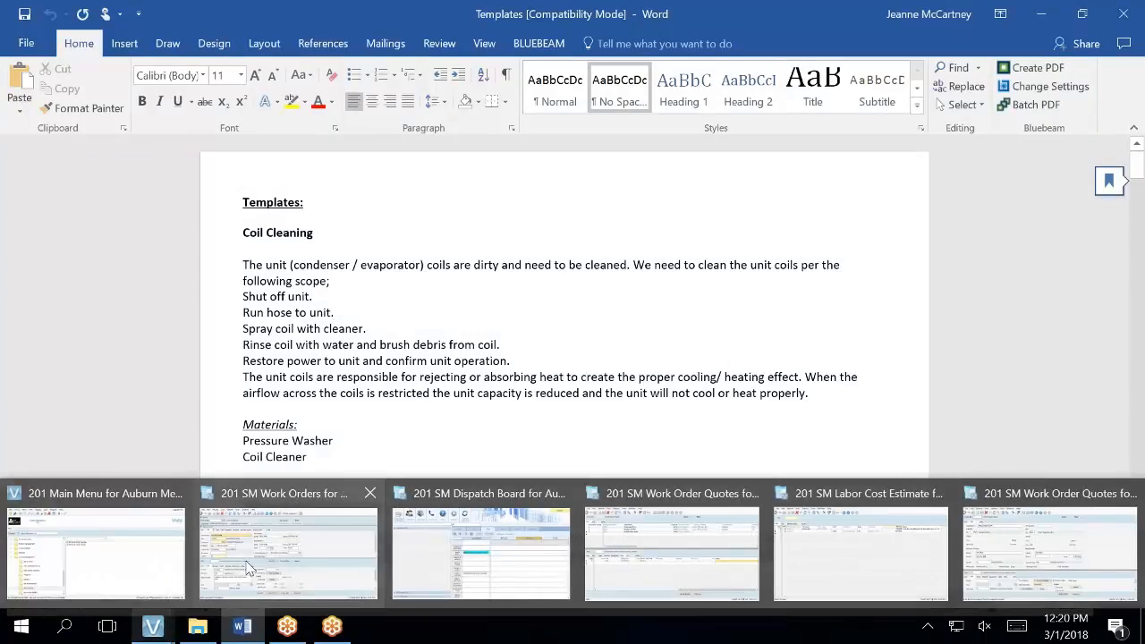
pyautogui.moveTo(295, 577)
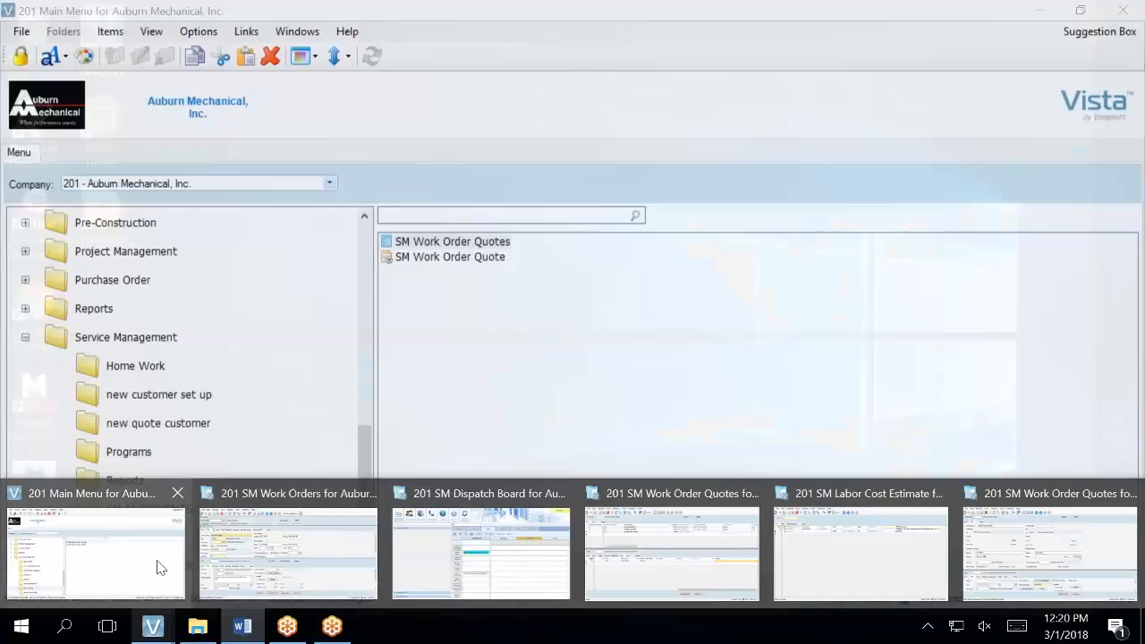
pyautogui.click(154, 564)
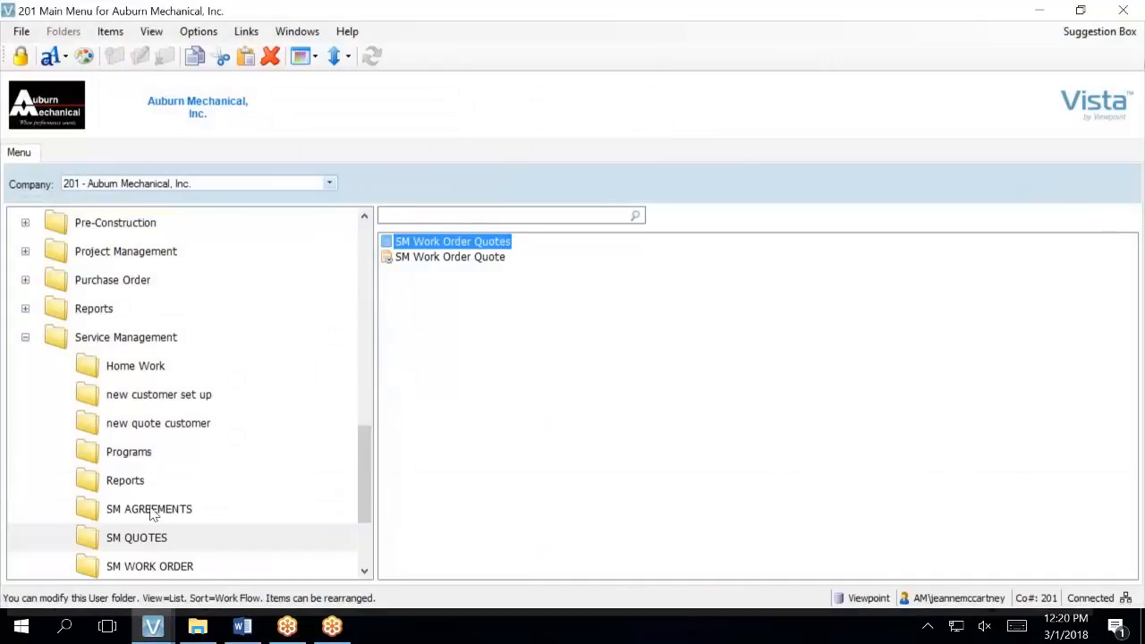
pyautogui.click(129, 454)
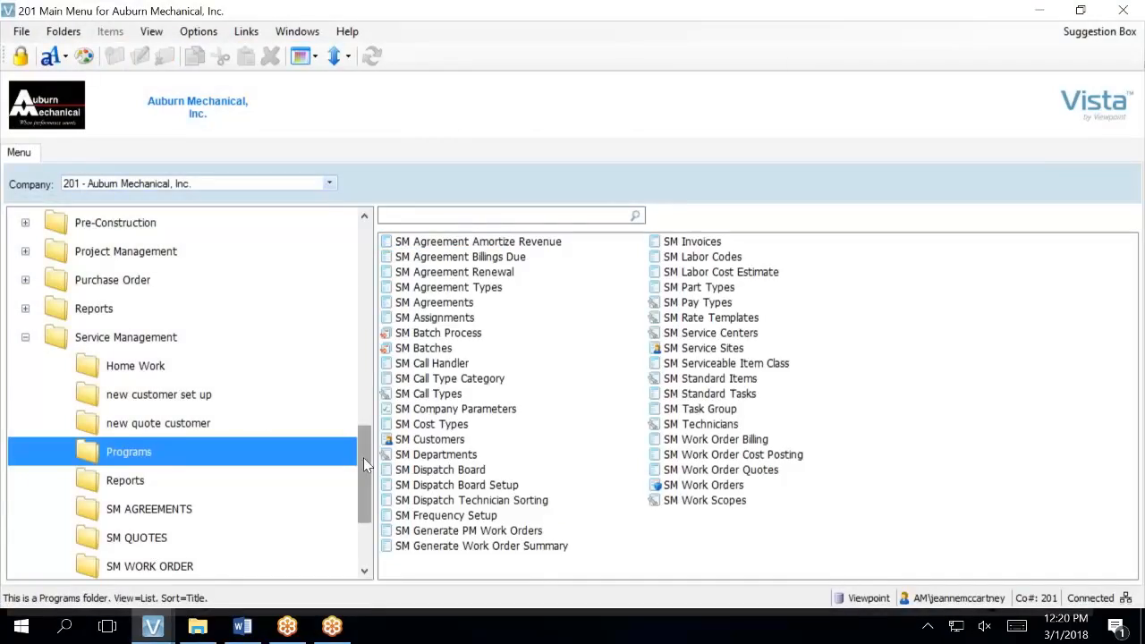
pyautogui.moveTo(363, 457); pyautogui.dragTo(349, 302)
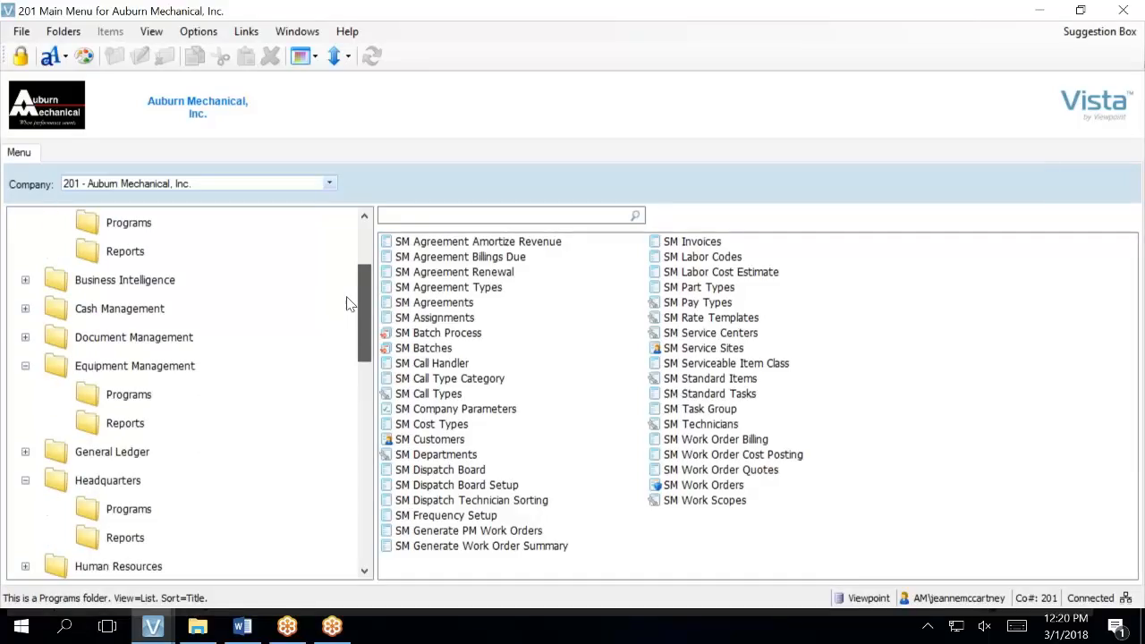
pyautogui.click(129, 509)
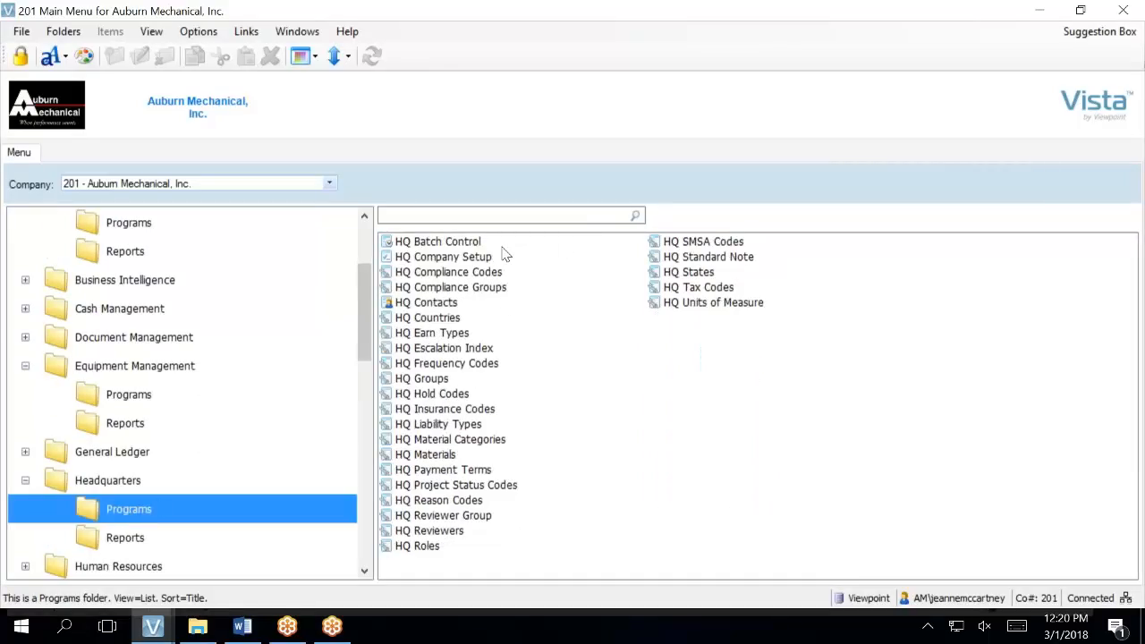
pyautogui.doubleClick(445, 304)
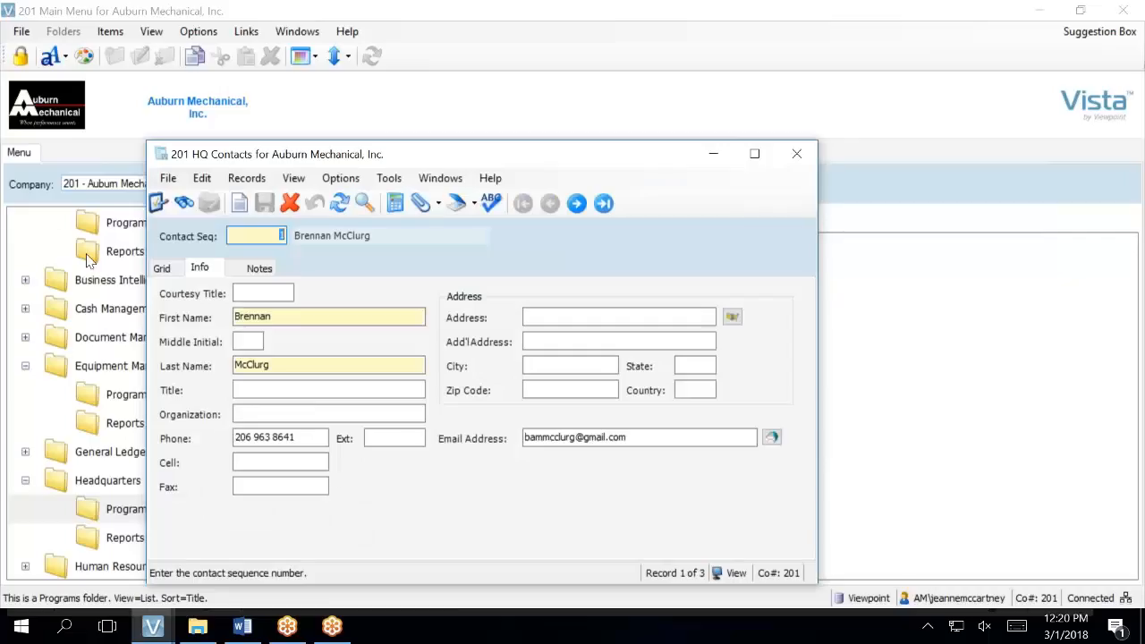
# - Show the contacts in a maximized grid with the Filter Bar enabled
pyautogui.click(163, 268)
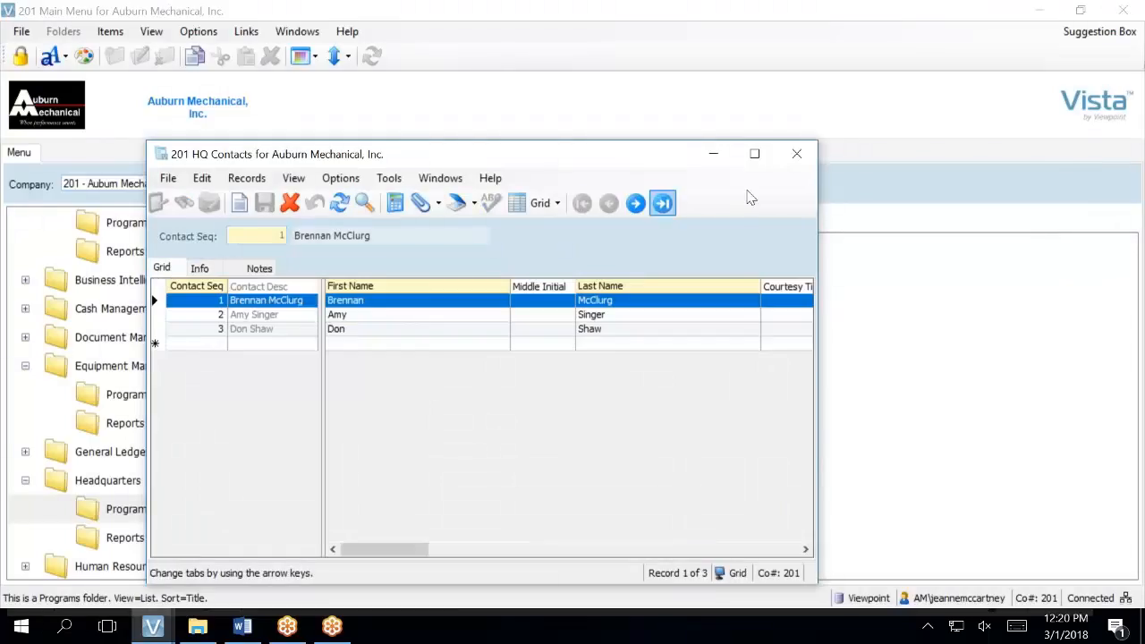
pyautogui.click(754, 153)
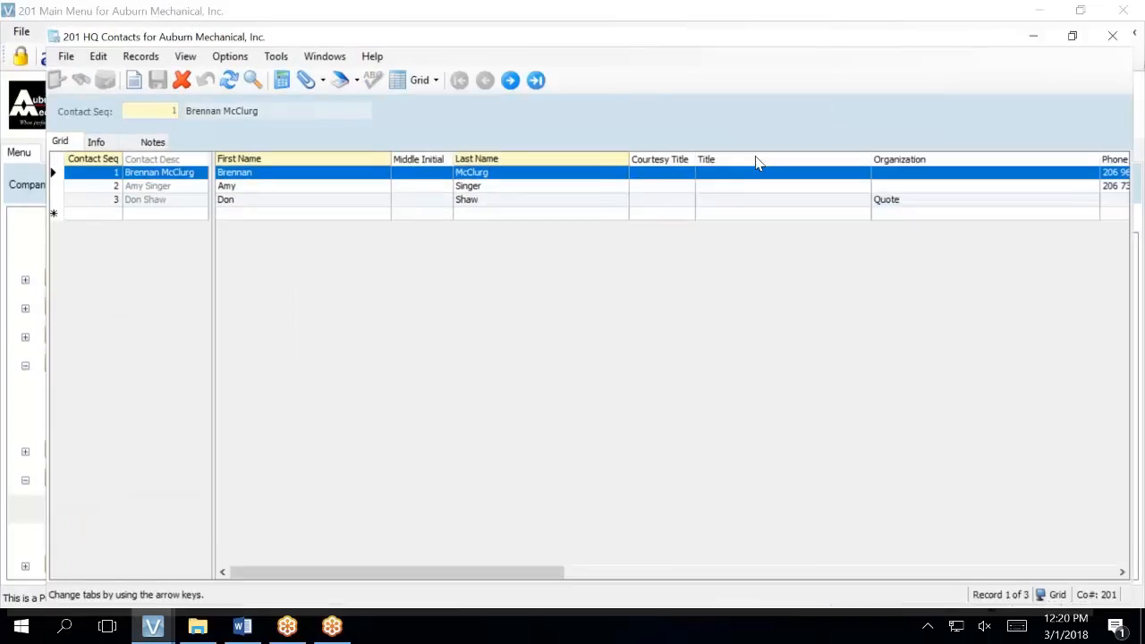
pyautogui.rightClick(321, 170)
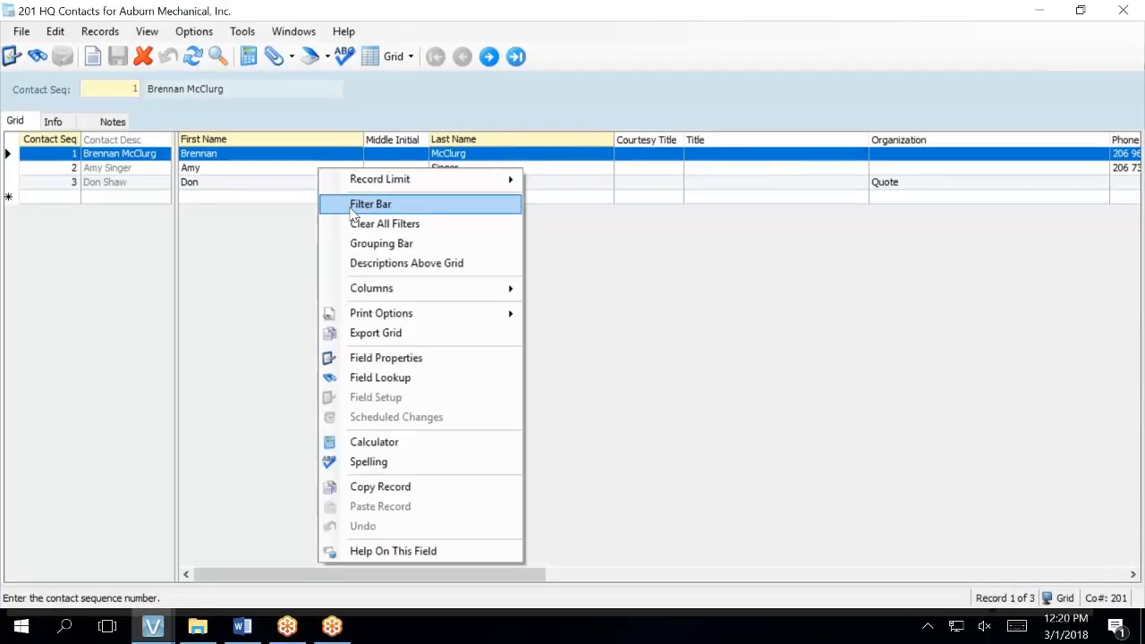
pyautogui.click(354, 207)
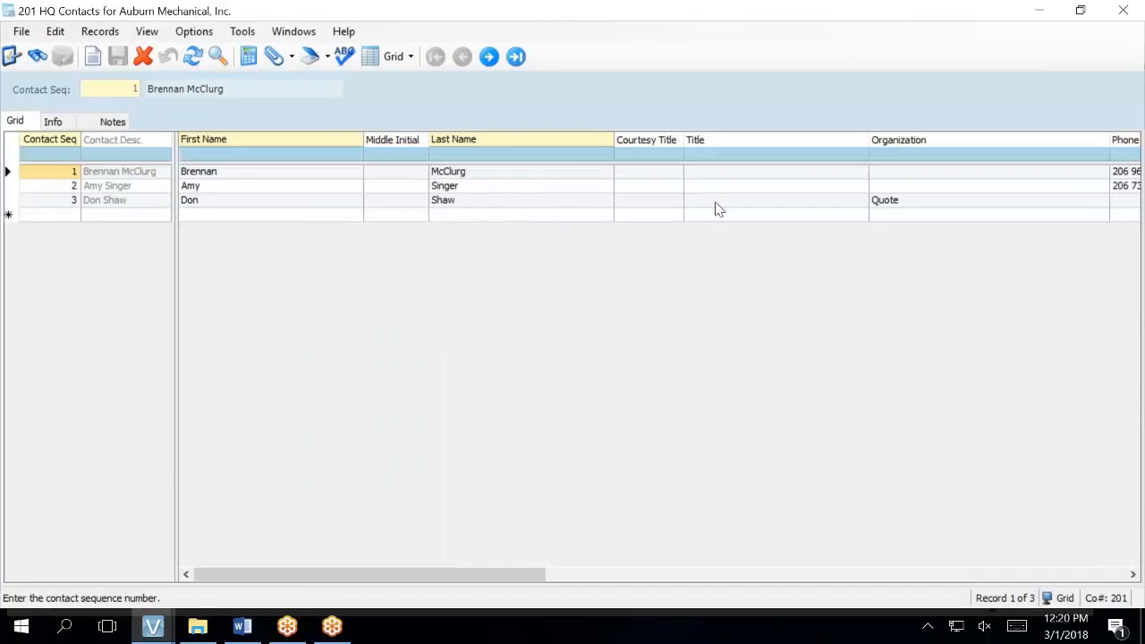
# - Select contact 3 and view its full details on the Info tab
pyautogui.click(926, 188)
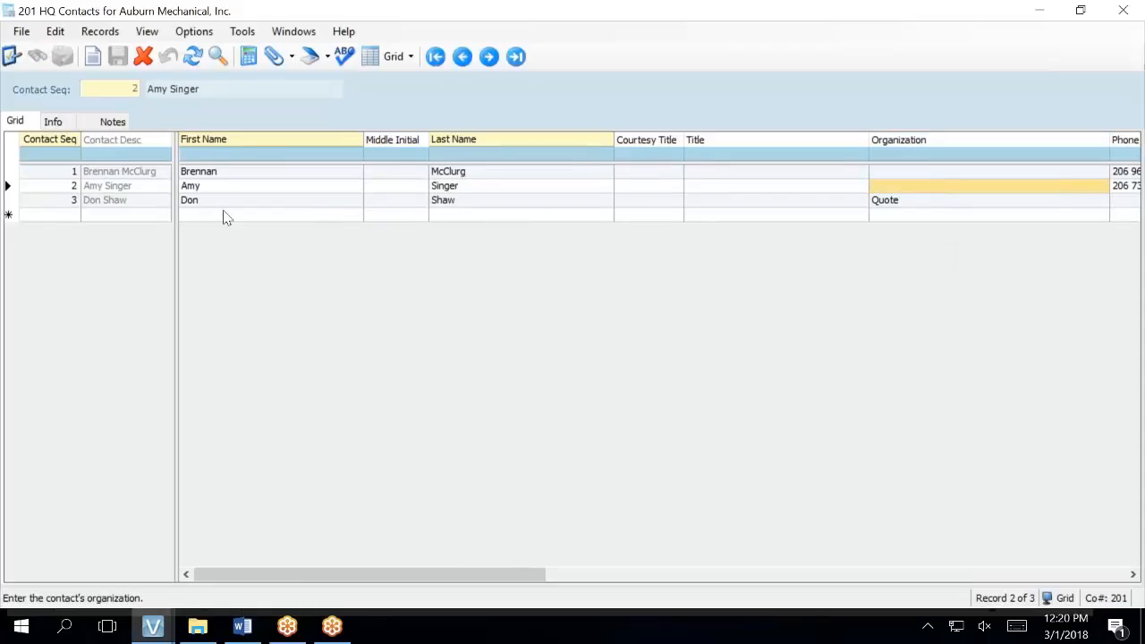
pyautogui.click(30, 201)
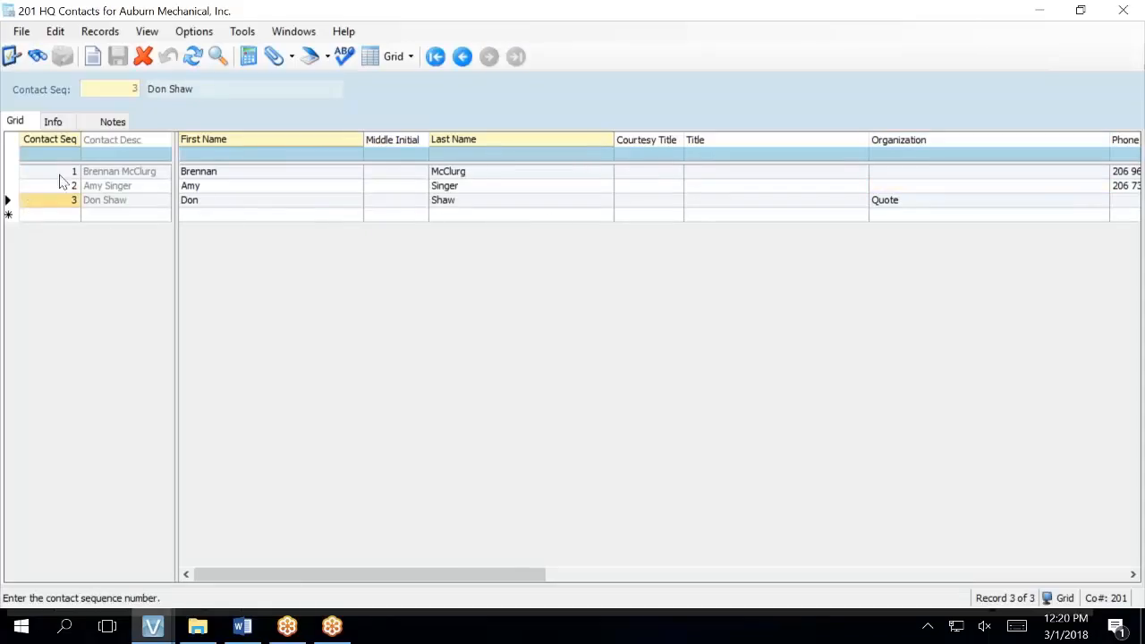
pyautogui.click(55, 122)
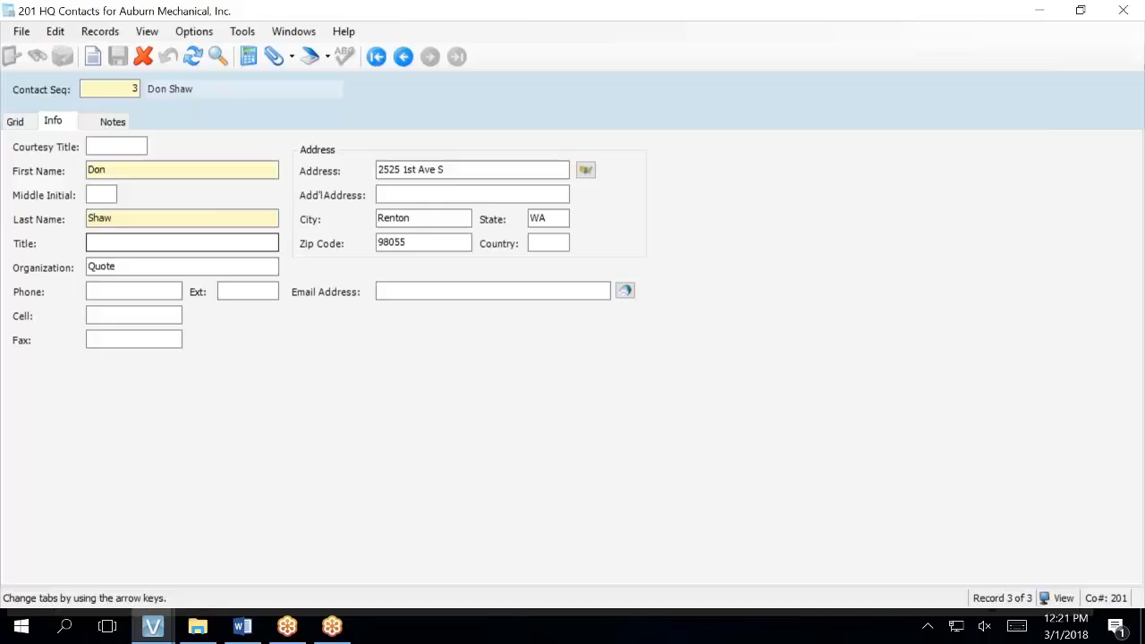
# - Enter store name text into the contact's Title field
pyautogui.click(182, 243)
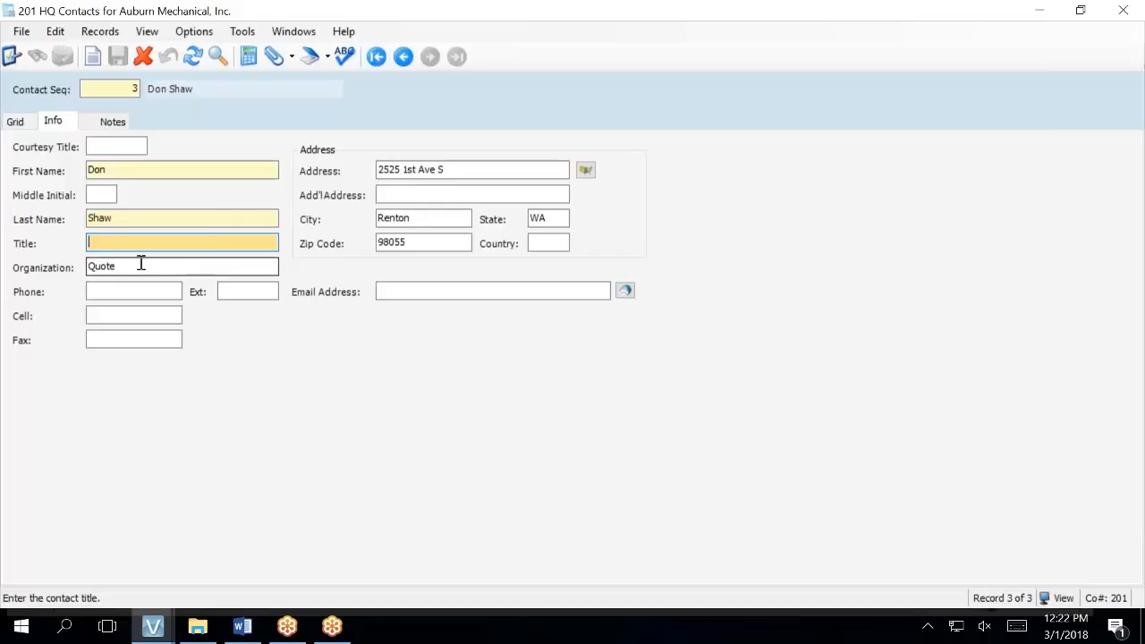
pyautogui.write('ABC STORE')
pyautogui.press('BackSpace')
pyautogui.press('BackSpace')
pyautogui.press('BackSpace')
pyautogui.press('BackSpace')
pyautogui.press('BackSpace')
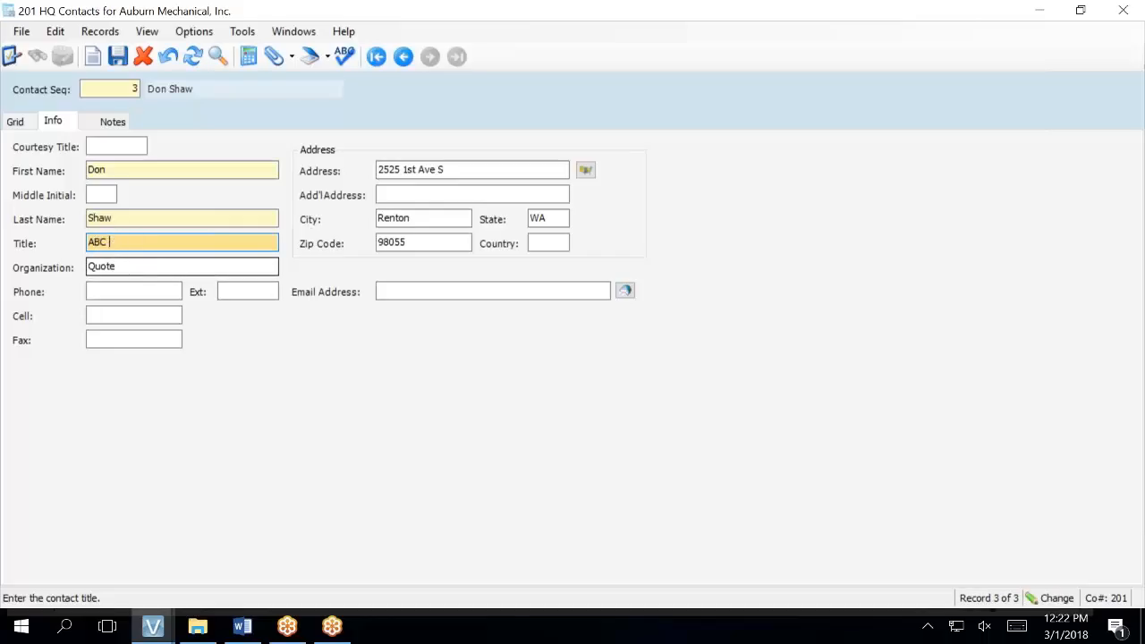
pyautogui.write('Stpres')
pyautogui.press('BackSpace')
pyautogui.press('BackSpace')
pyautogui.press('BackSpace')
pyautogui.press('BackSpace')
pyautogui.press('BackSpace')
pyautogui.press('BackSpace')
pyautogui.press('BackSpace')
pyautogui.press('BackSpace')
pyautogui.press('BackSpace')
pyautogui.press('BackSpace')
# - Replace organization Quote with the management company's name, save the record, and restore the window
pyautogui.click(115, 266)
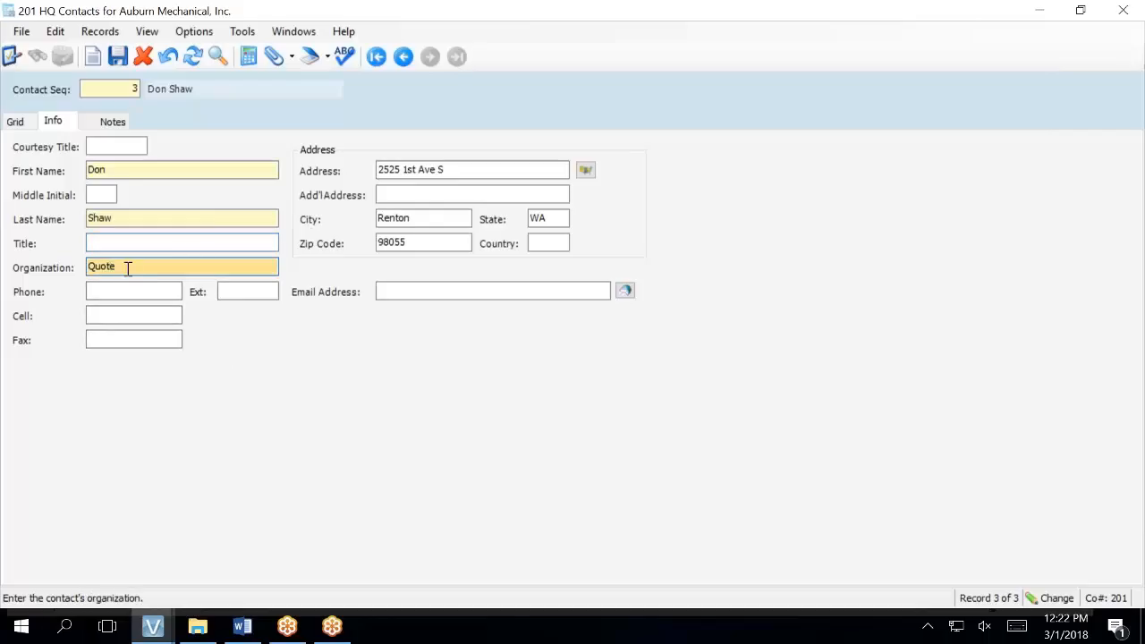
pyautogui.moveTo(130, 266); pyautogui.dragTo(69, 258)
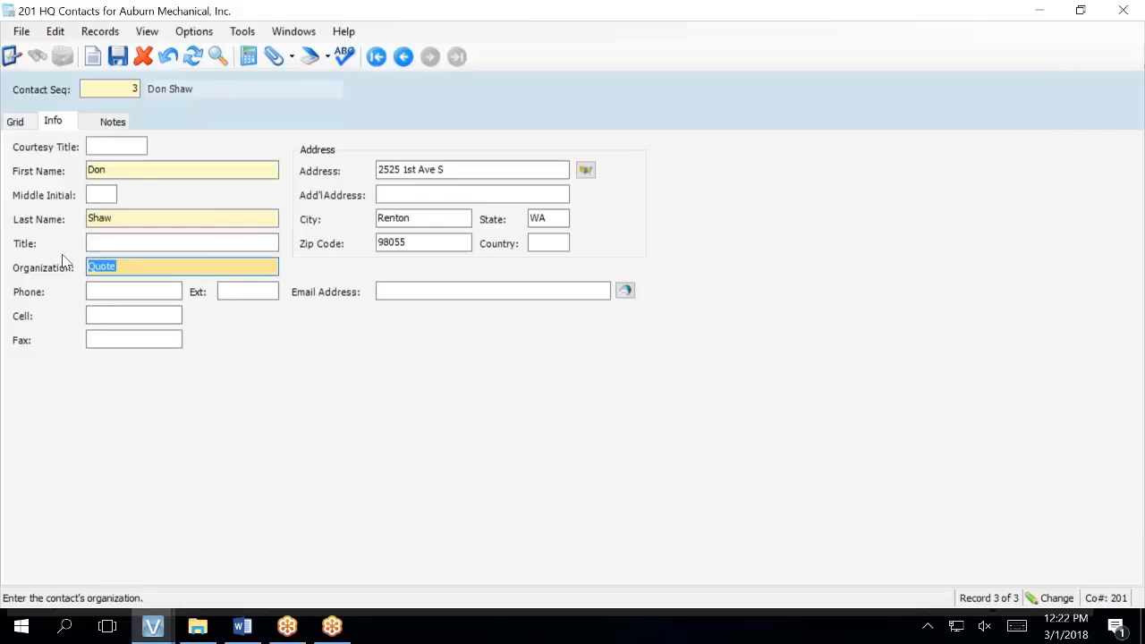
pyautogui.press('BackSpace')
pyautogui.click(119, 58)
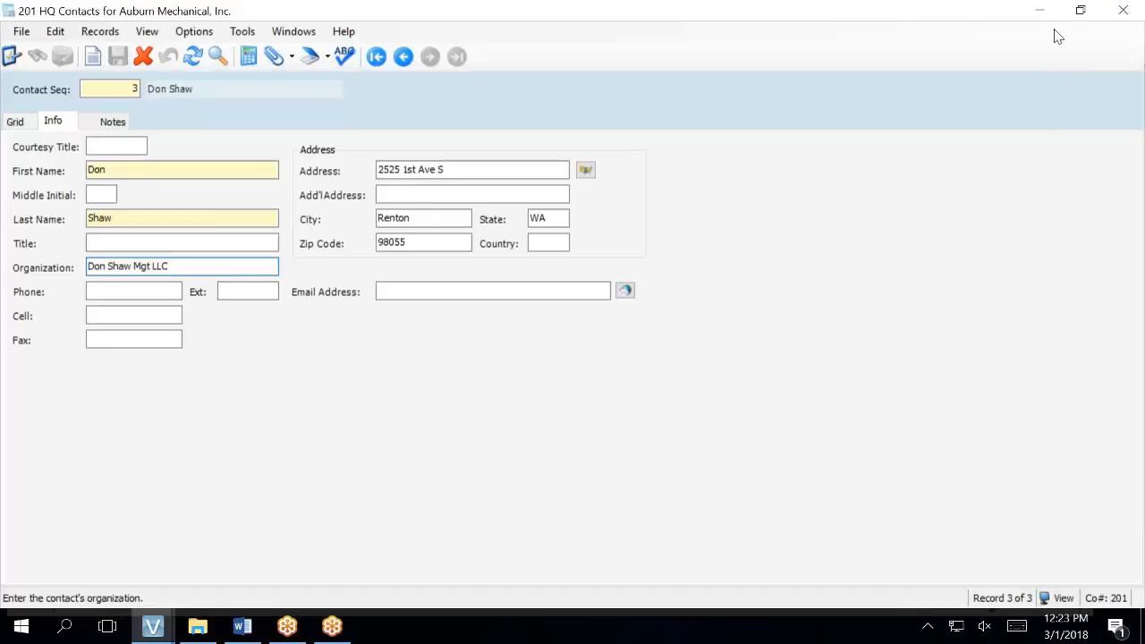
pyautogui.click(1081, 10)
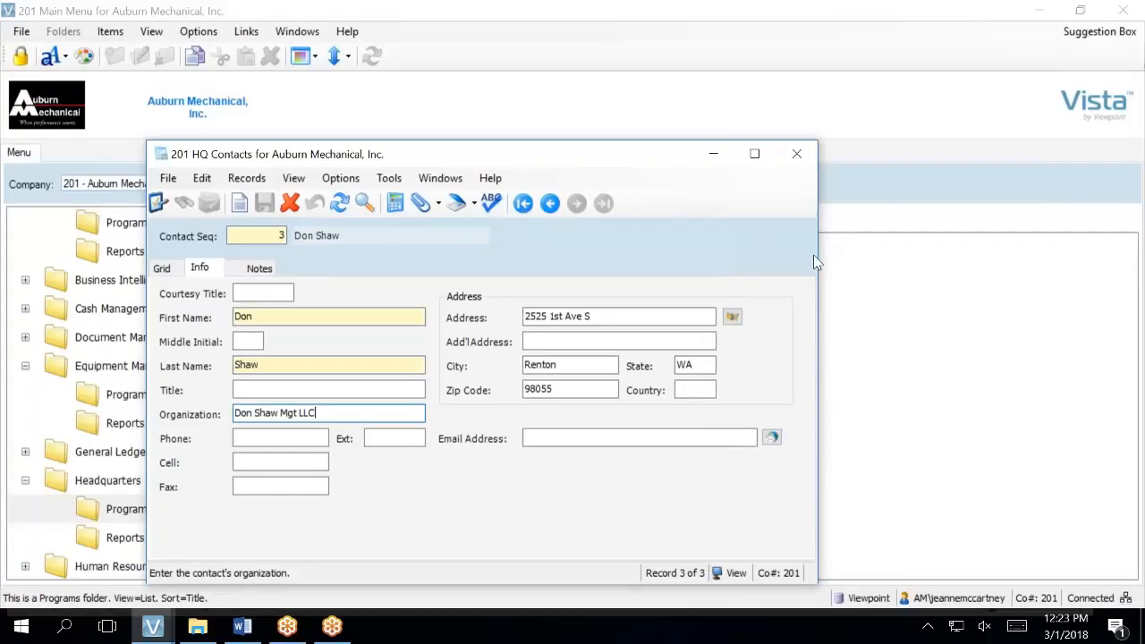
# - Narrow and move the contacts window, then bring the main menu forward scrolled to Service Management
pyautogui.moveTo(817, 266); pyautogui.dragTo(615, 264)
pyautogui.moveTo(439, 155); pyautogui.dragTo(330, 96)
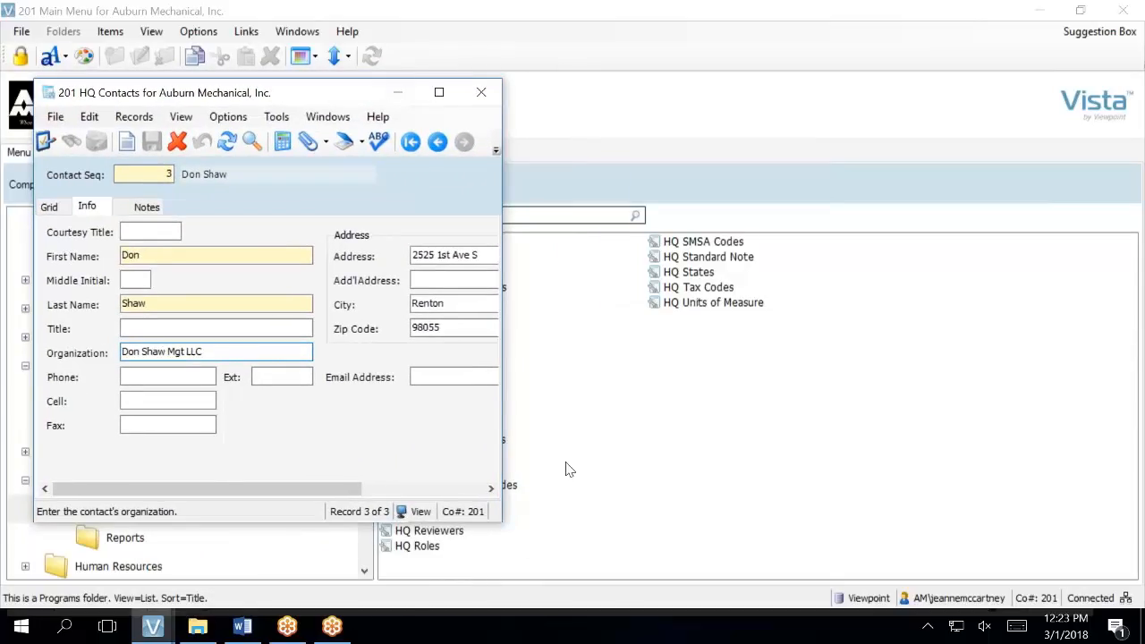
pyautogui.moveTo(150, 629)
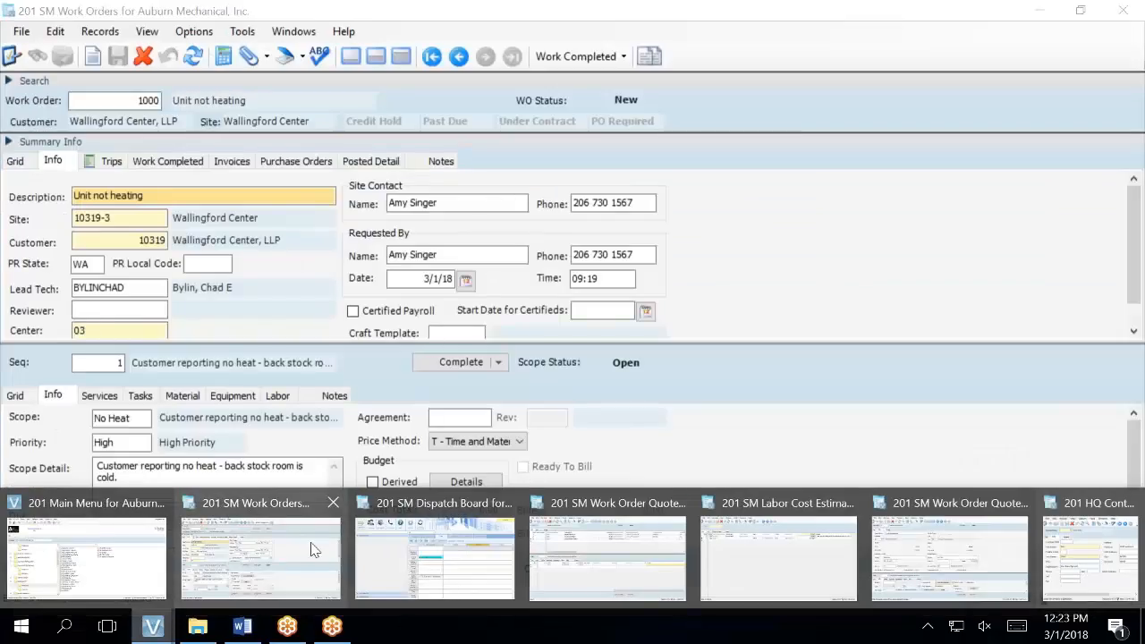
pyautogui.moveTo(632, 561)
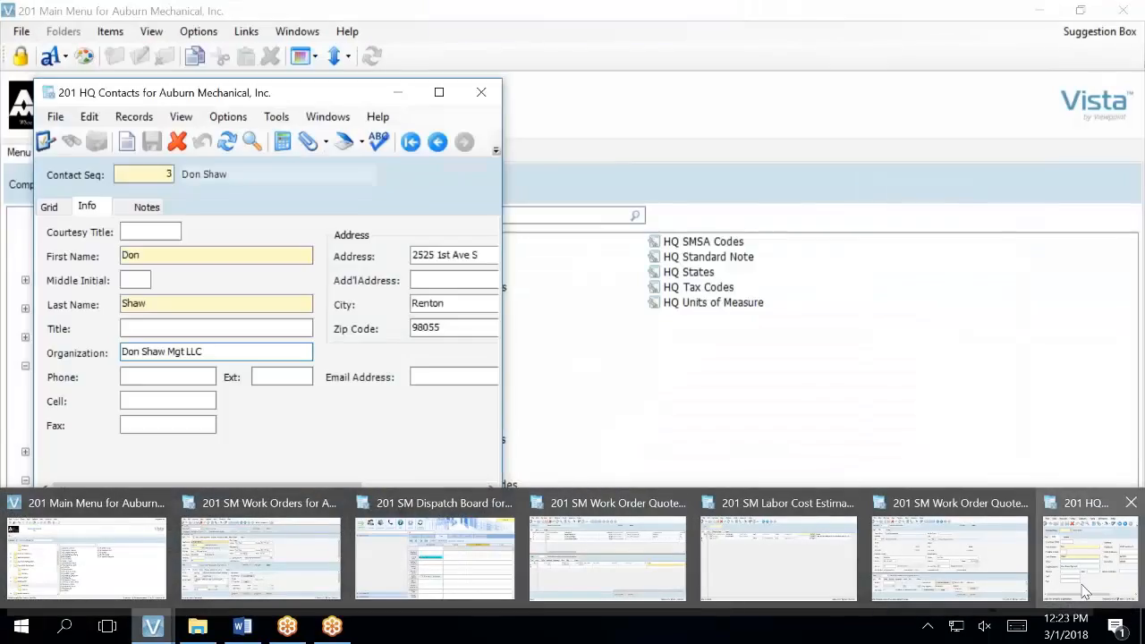
pyautogui.moveTo(1033, 555)
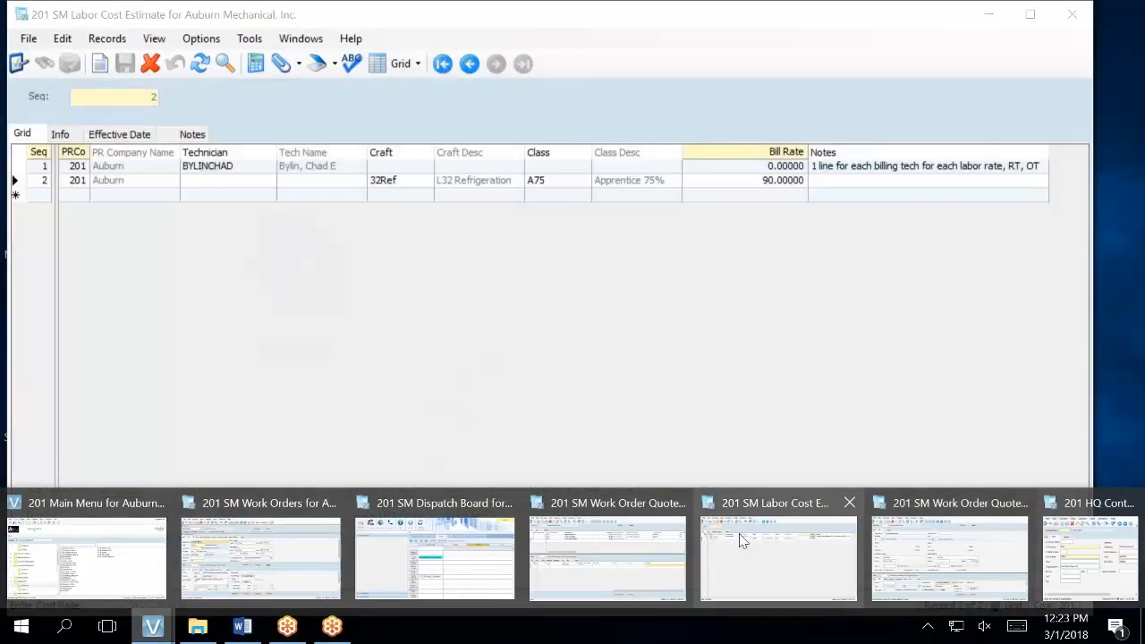
pyautogui.moveTo(143, 541)
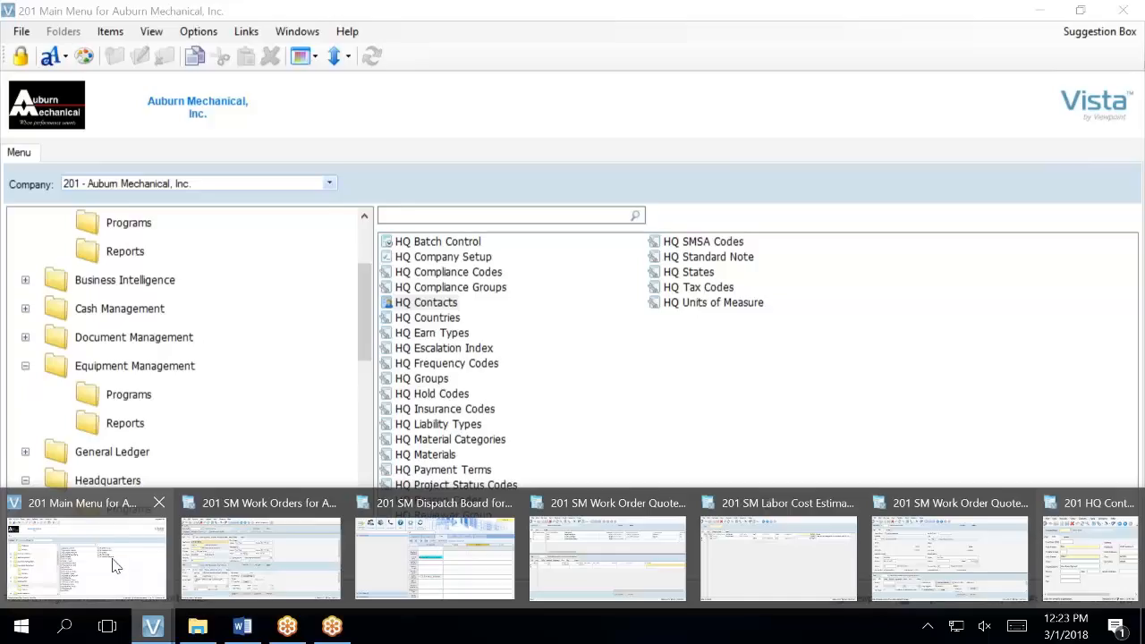
pyautogui.click(120, 571)
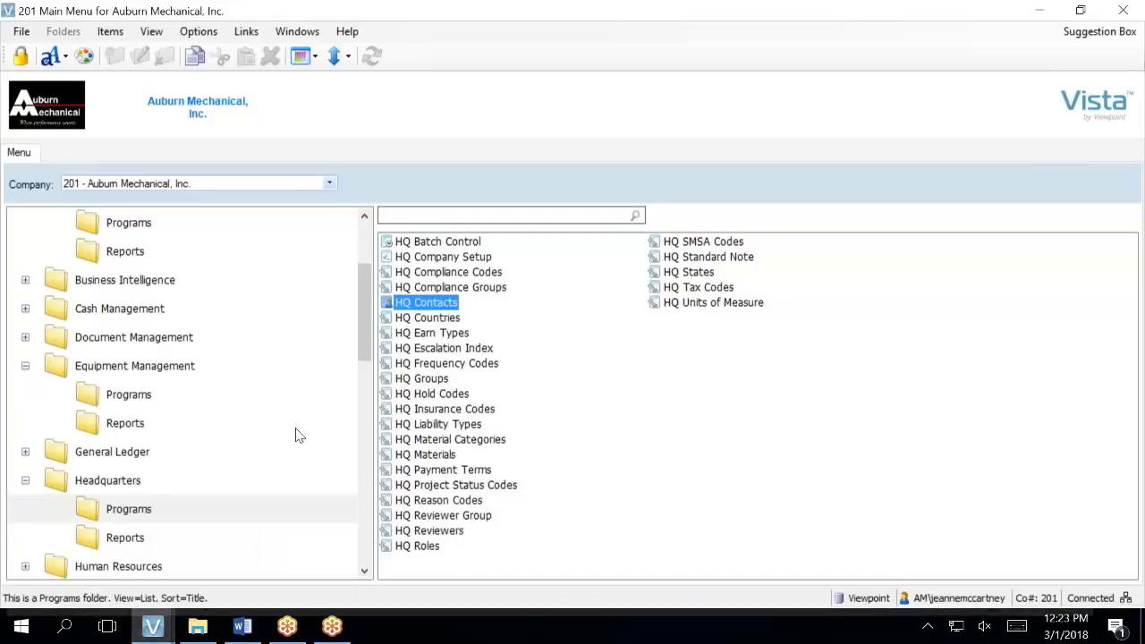
pyautogui.scroll(-6, 295, 435)
pyautogui.scroll(-1, 295, 436)
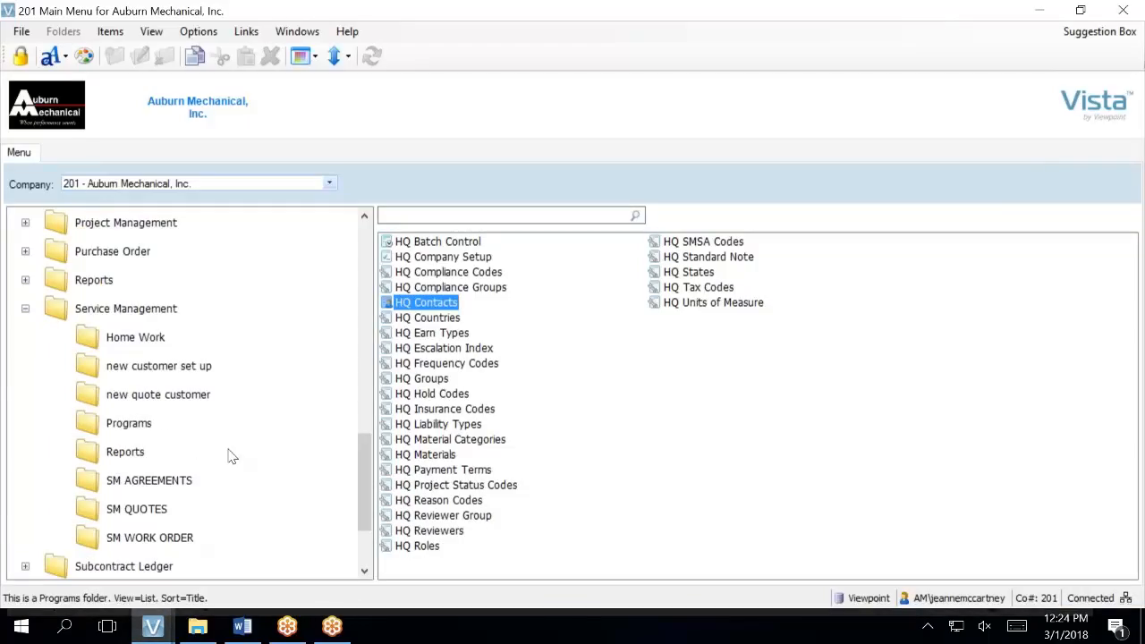
# - Open the SM Work Order Quotes form from SM QUOTES, then close it again
pyautogui.click(137, 517)
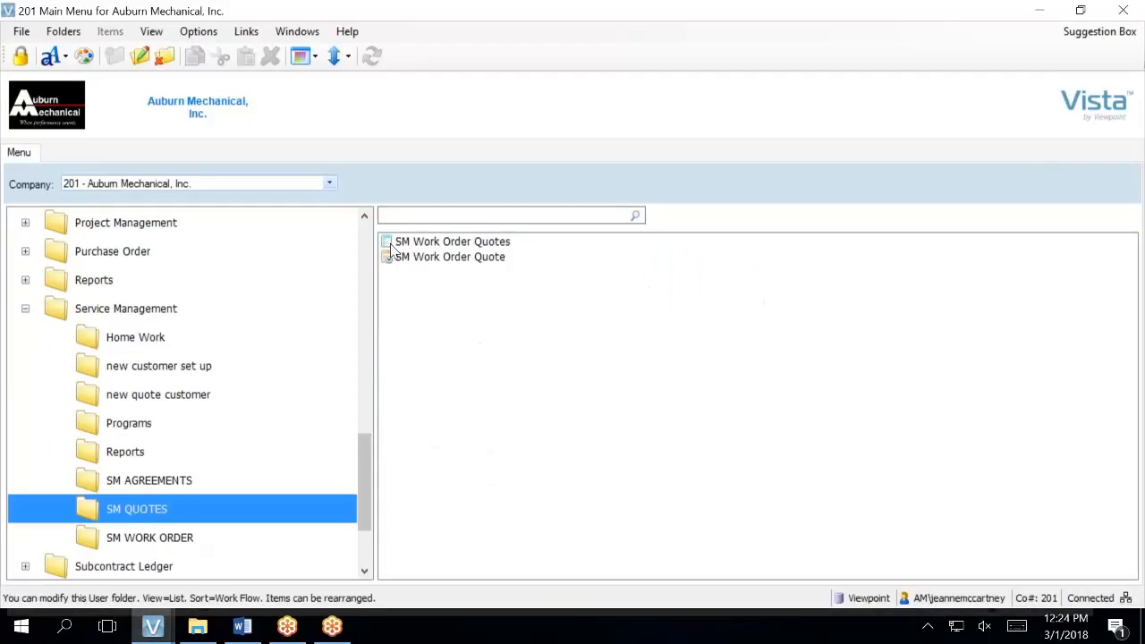
pyautogui.click(434, 243)
pyautogui.doubleClick(433, 241)
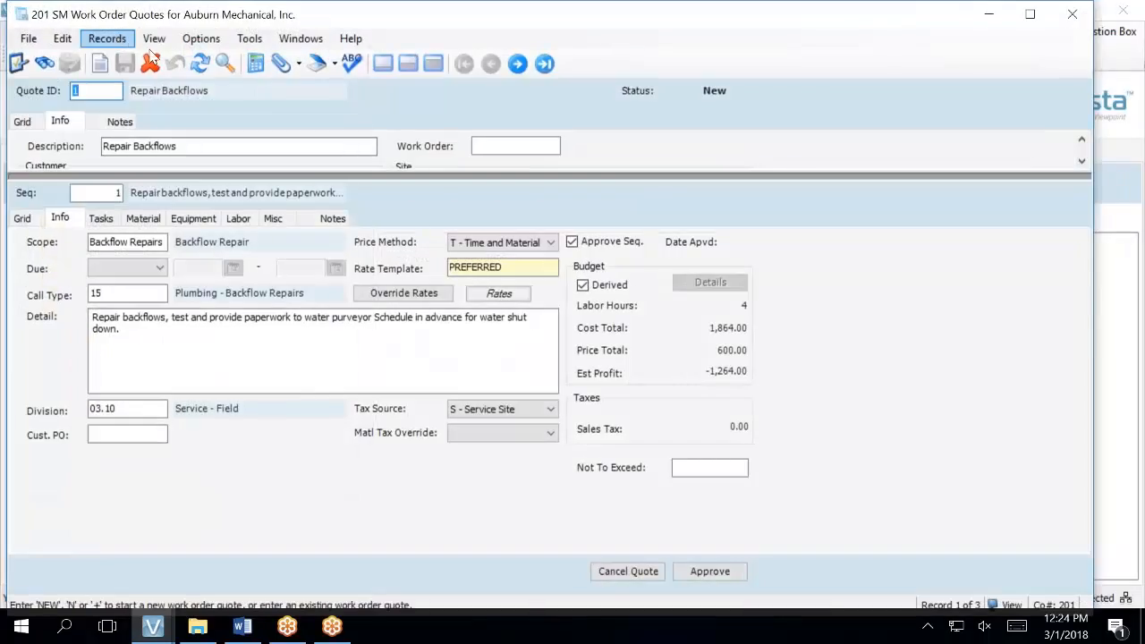
pyautogui.click(1079, 16)
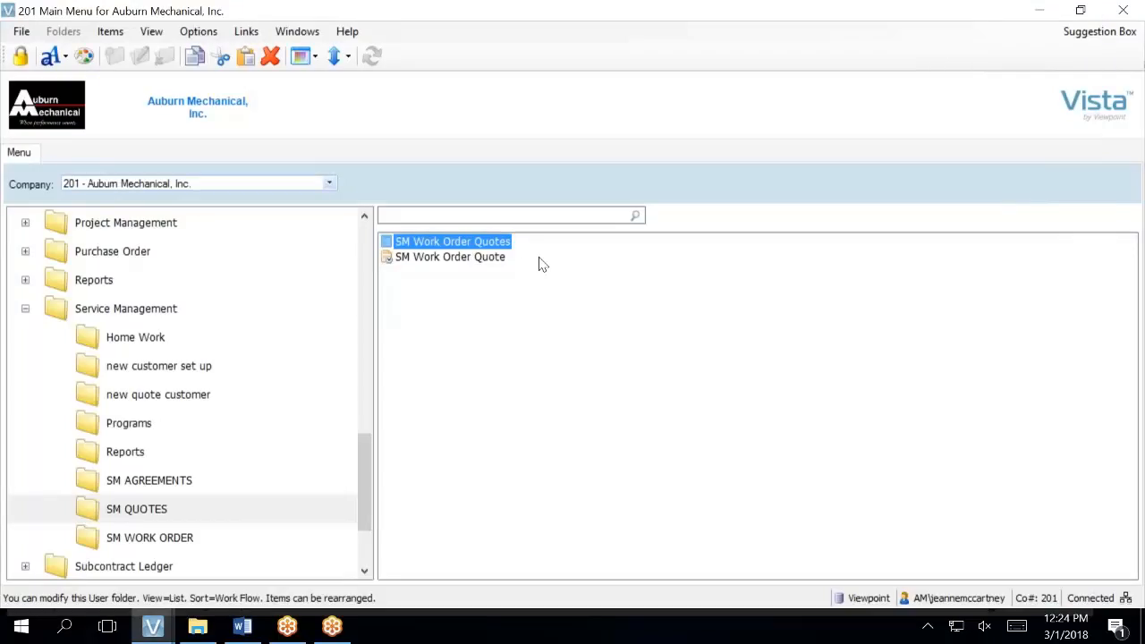
# - Open the SM Work Order Quote report launcher with Work Order Quote 3 entered
pyautogui.click(500, 262)
pyautogui.doubleClick(500, 262)
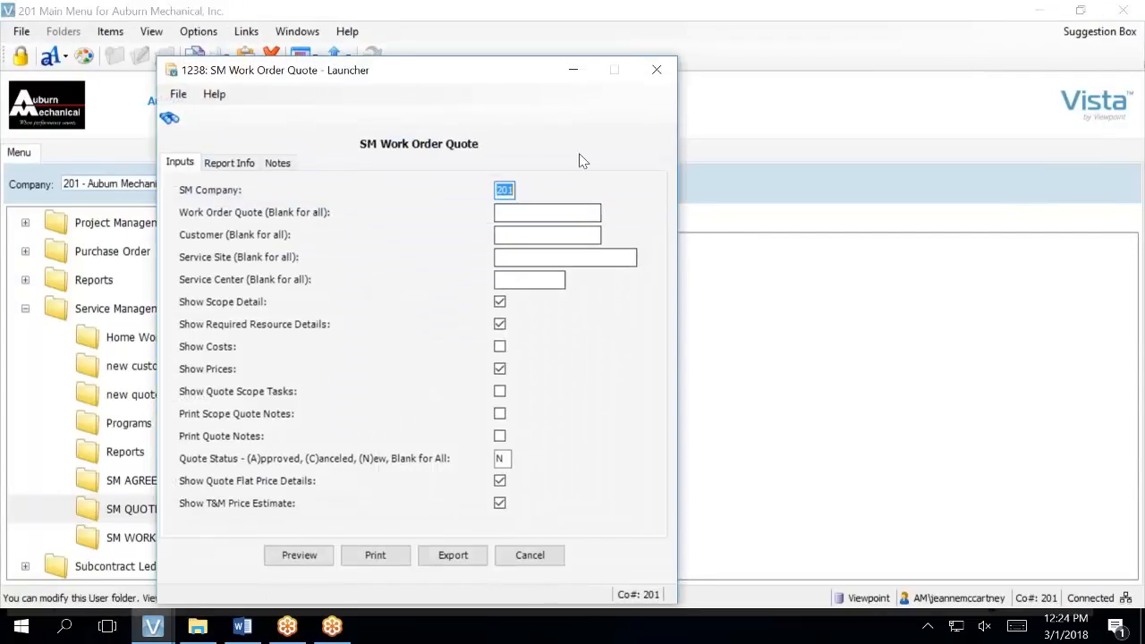
pyautogui.click(536, 212)
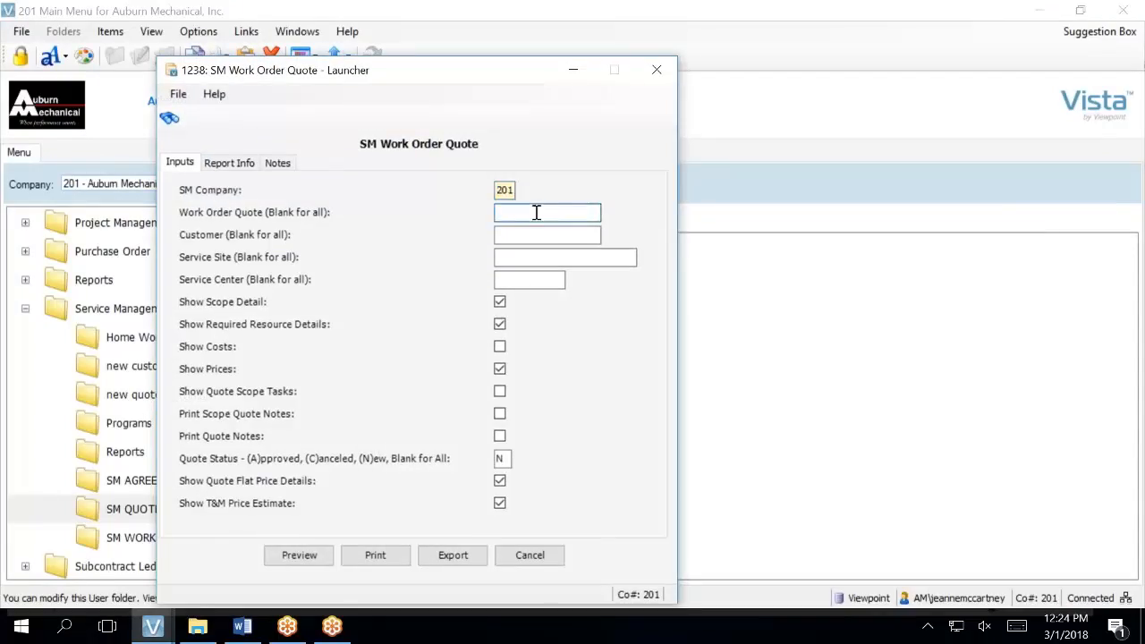
pyautogui.write('3')
pyautogui.press('Tab')
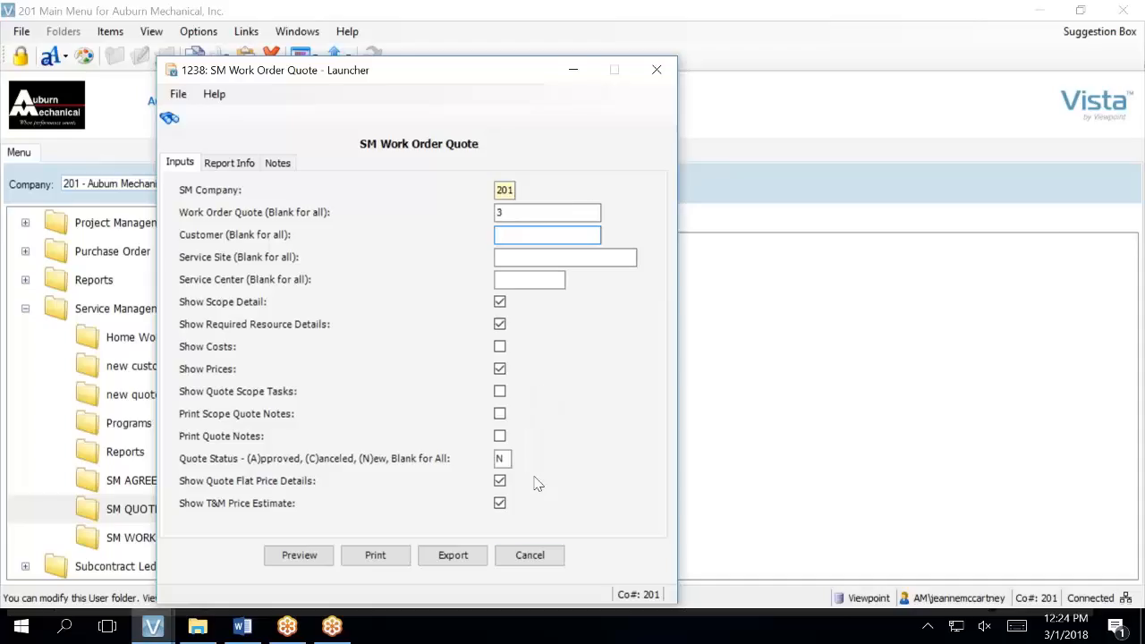
# - Cancel the report launcher and show quote 3's header details in SM Work Order Quotes
pyautogui.click(528, 555)
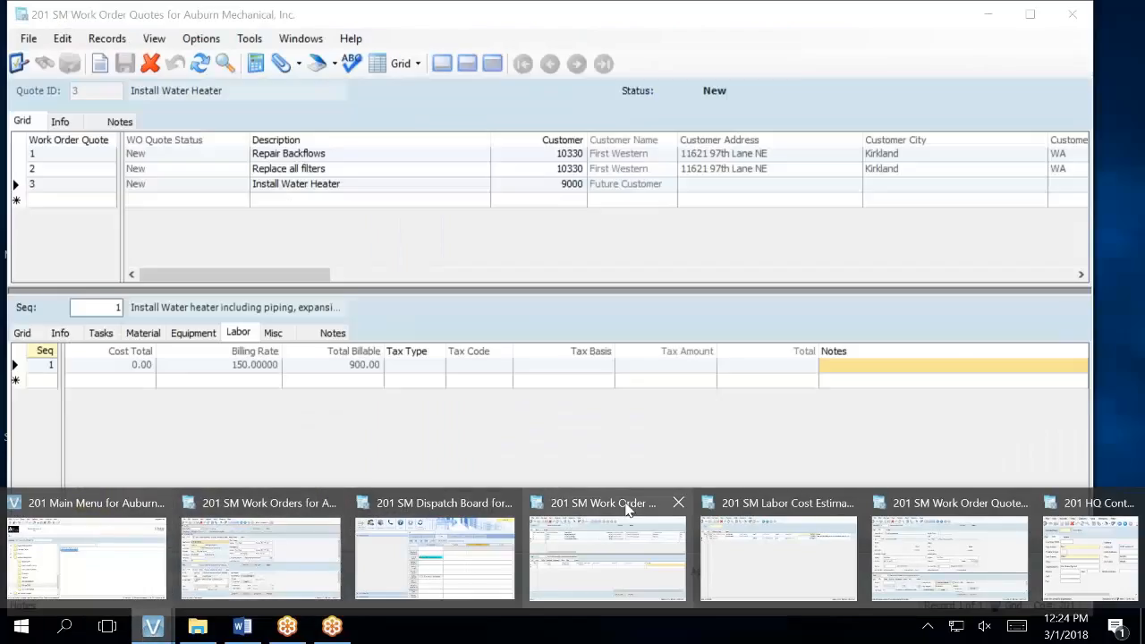
pyautogui.click(626, 506)
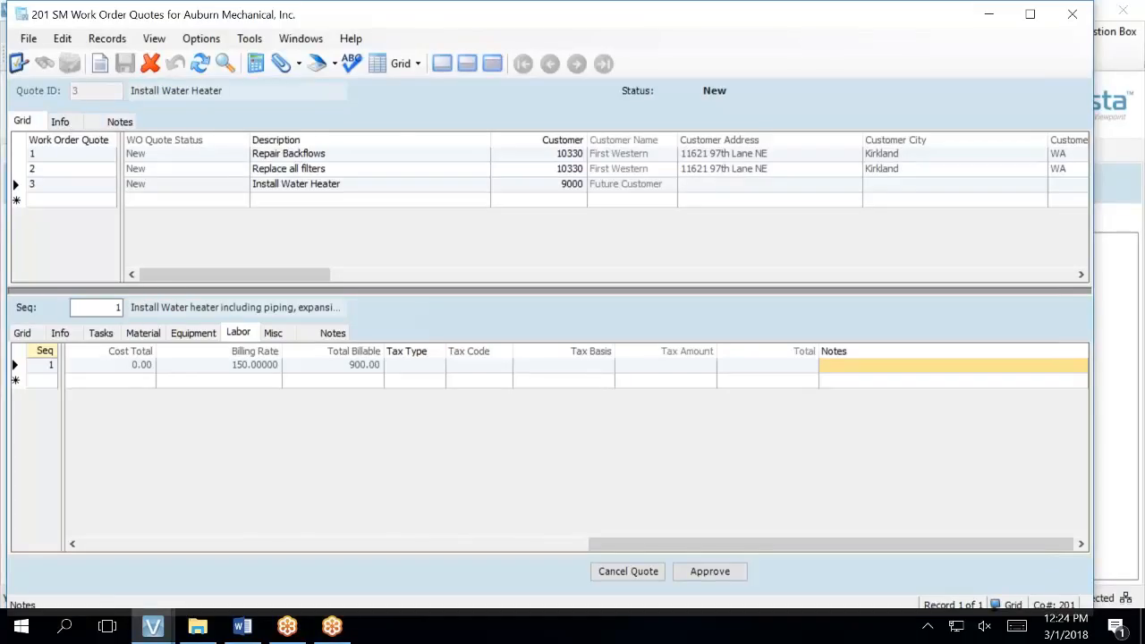
pyautogui.click(62, 193)
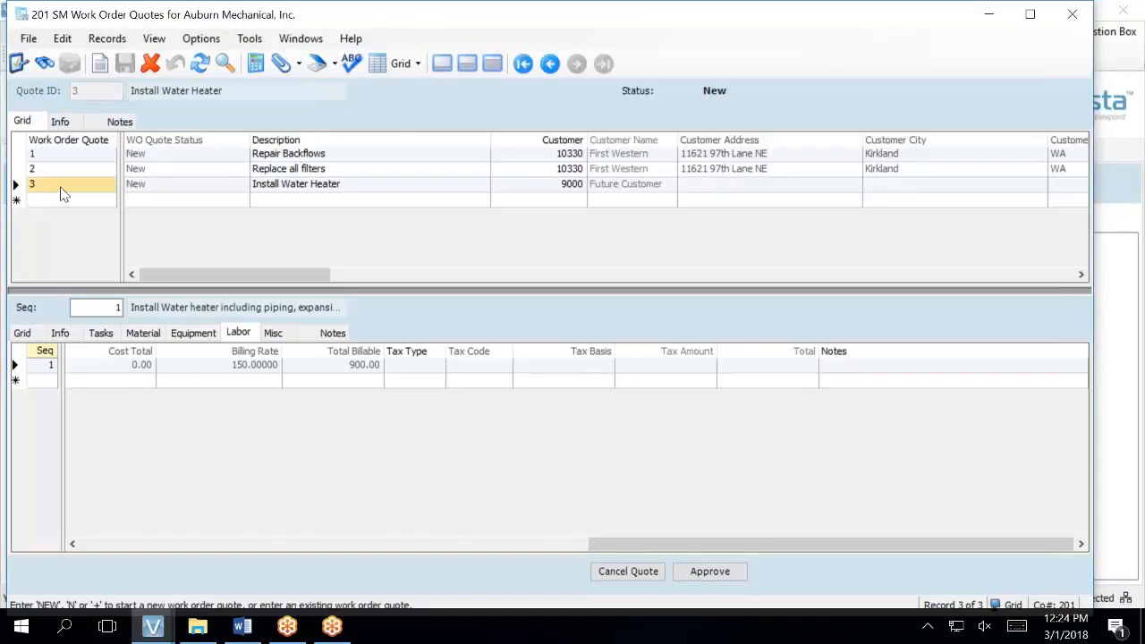
pyautogui.click(60, 122)
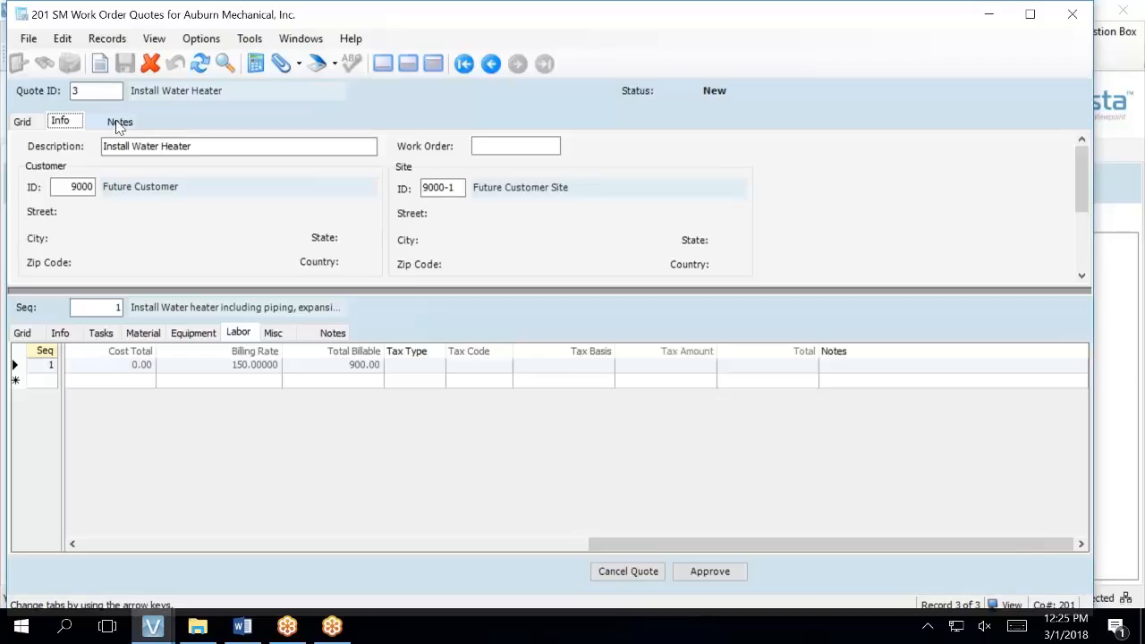
# - Open quote 3's blank notes and bring up the notes field's context menu
pyautogui.click(120, 125)
pyautogui.click(120, 156)
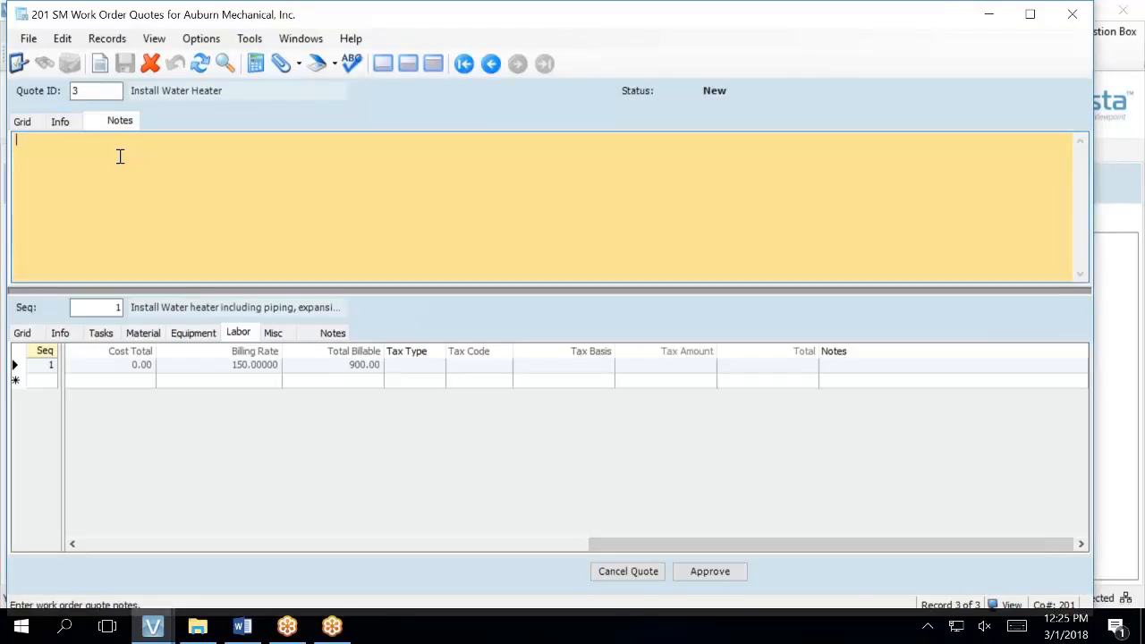
pyautogui.rightClick(120, 157)
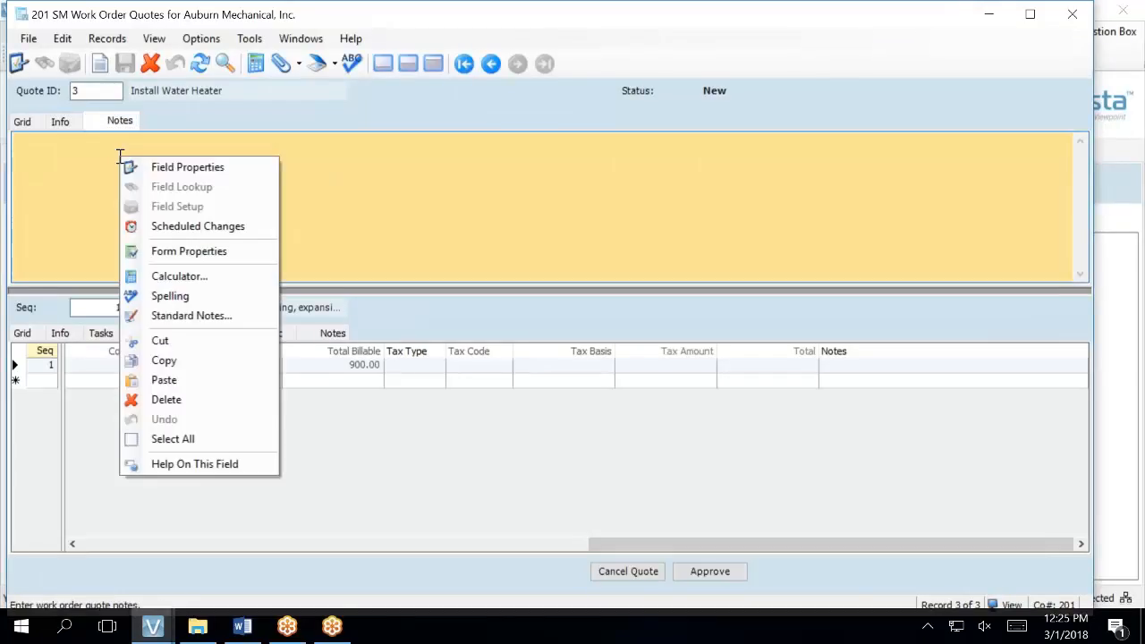
# - Insert standard note SM-QT TMP (Standard Quote Template) into quote 3's header notes
pyautogui.click(156, 318)
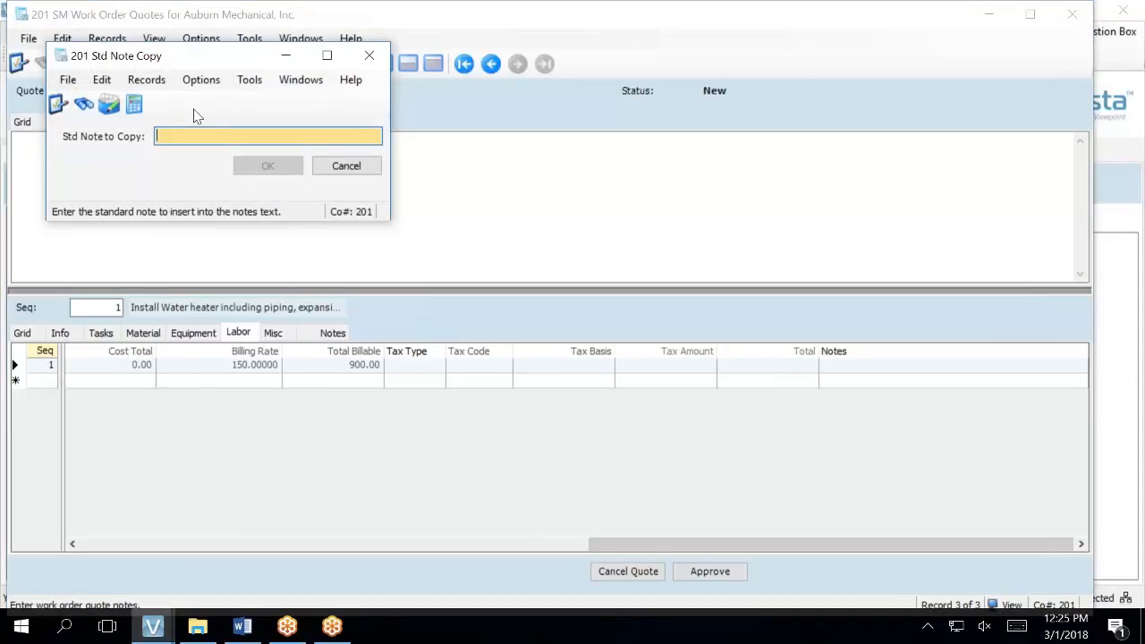
pyautogui.press('F4')
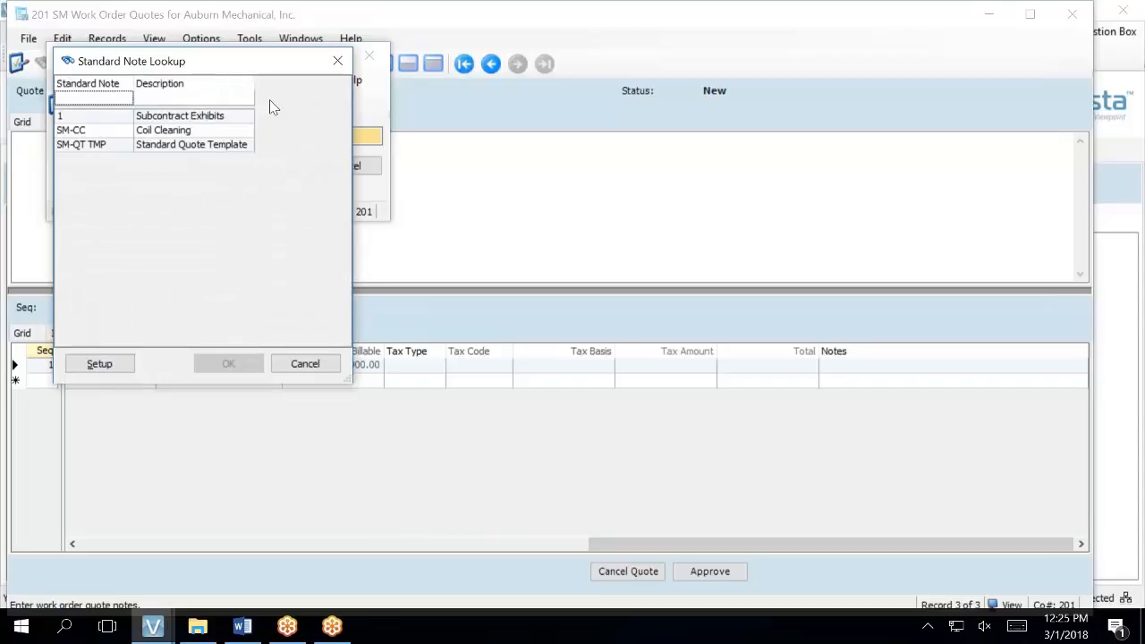
pyautogui.click(203, 145)
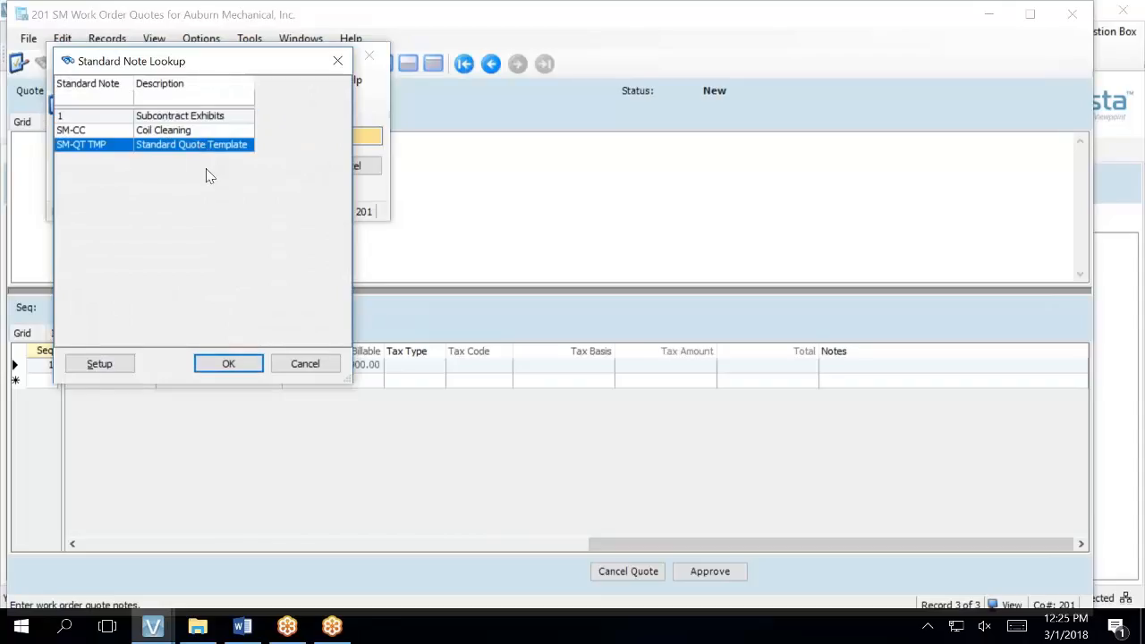
pyautogui.click(227, 367)
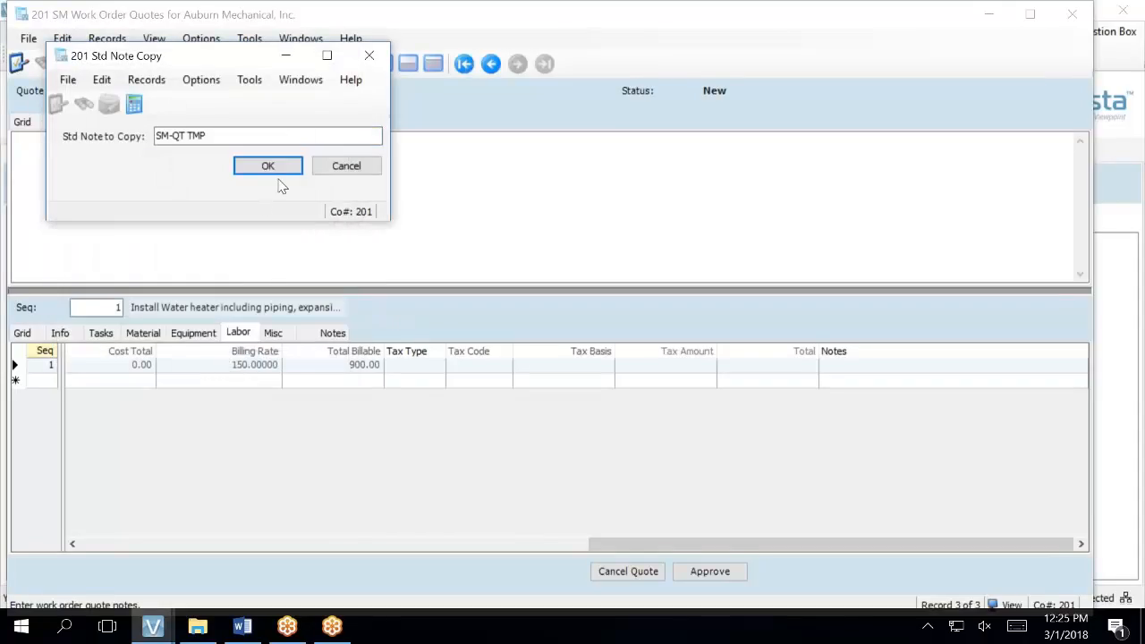
pyautogui.click(268, 166)
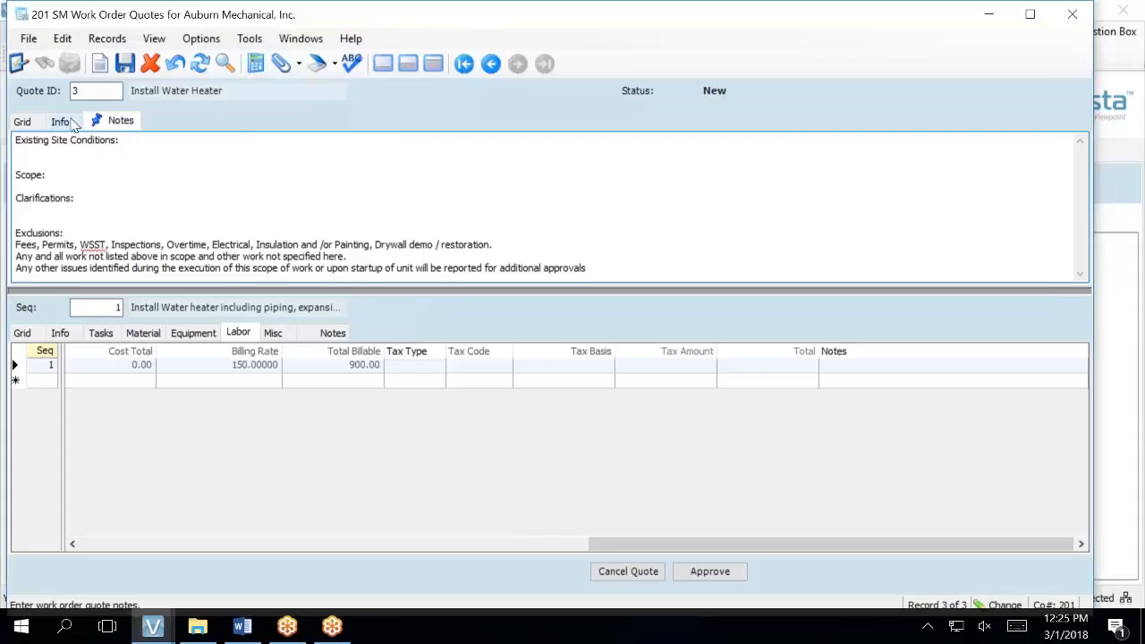
# - Save quote 3 with the template notes added after Existing Site Conditions
pyautogui.click(168, 139)
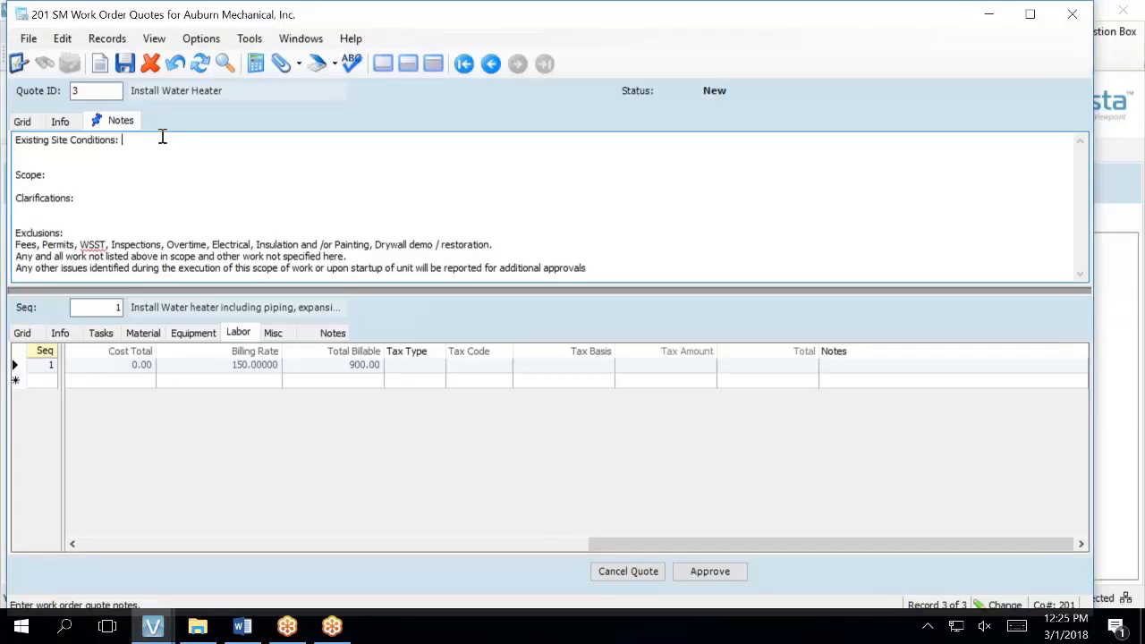
pyautogui.click(72, 125)
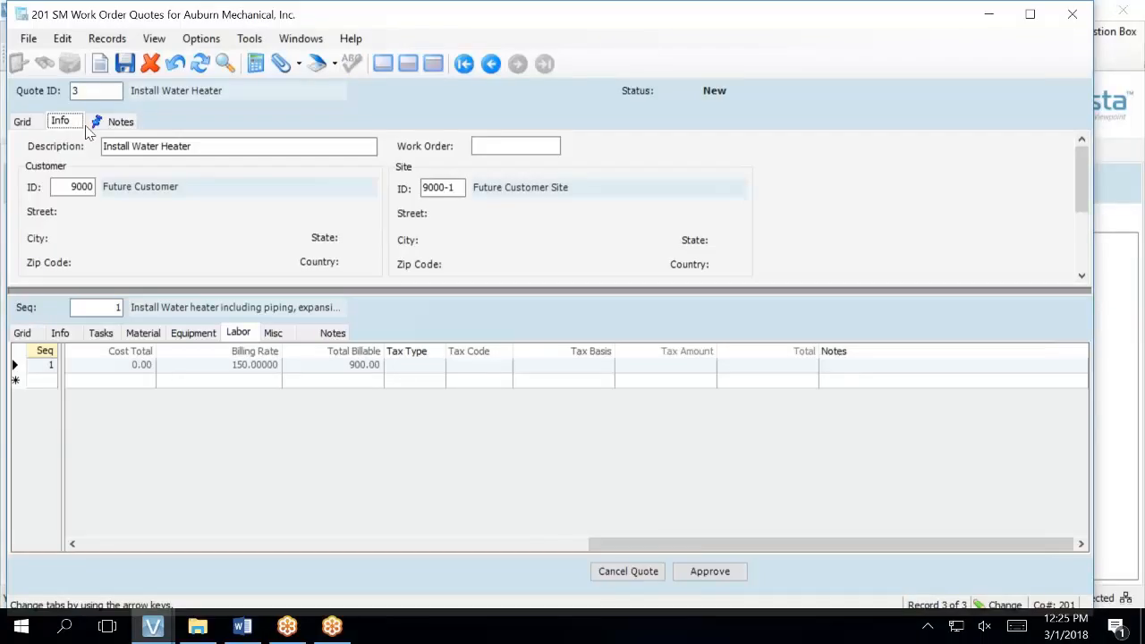
pyautogui.click(119, 126)
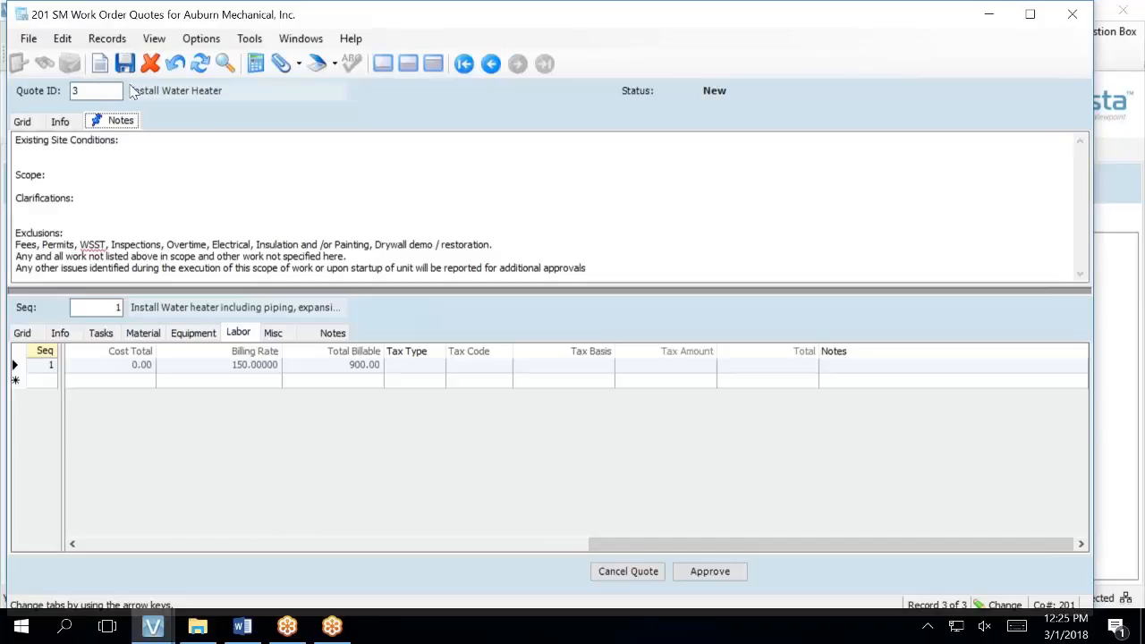
pyautogui.click(125, 63)
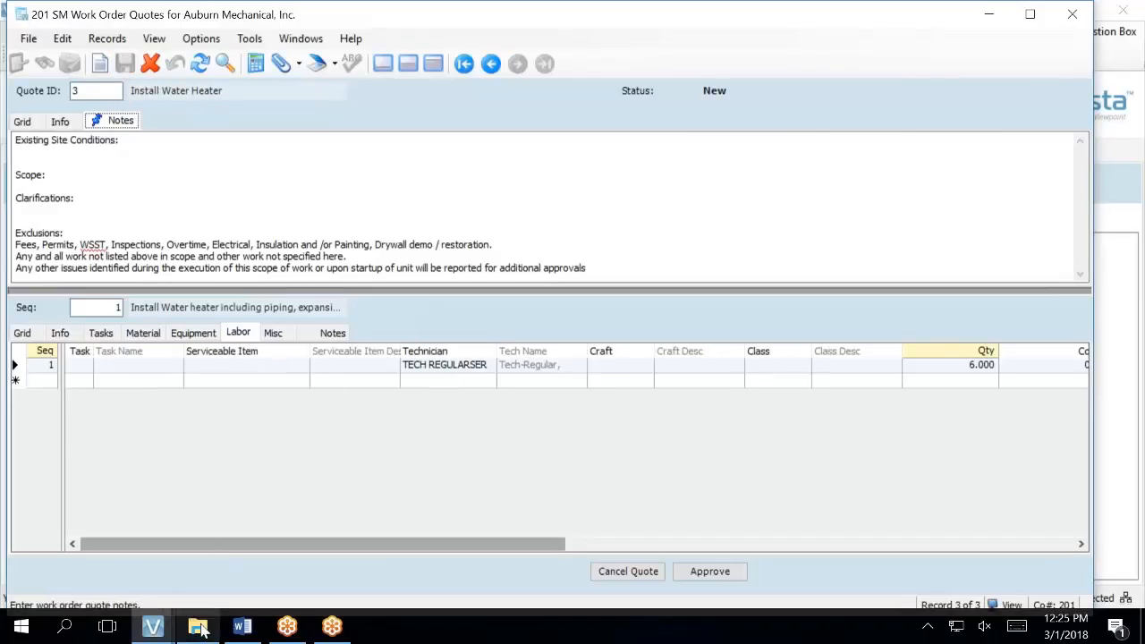
# - Close the Labor Cost Estimate, Dispatch Board and duplicate Work Order Quotes windows
pyautogui.click(164, 629)
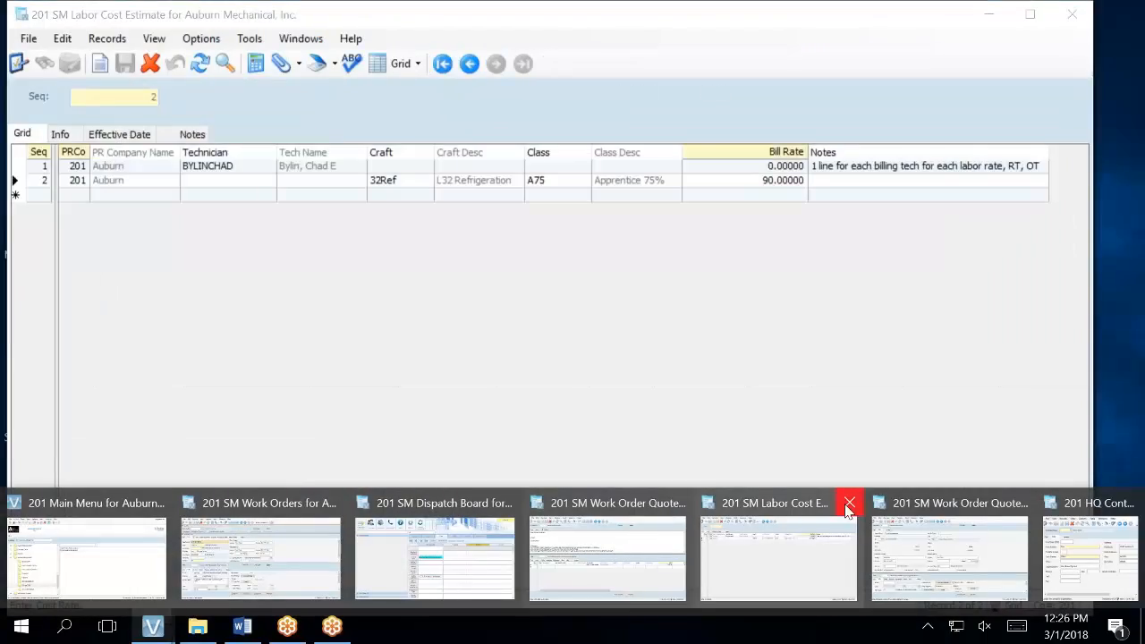
pyautogui.click(849, 503)
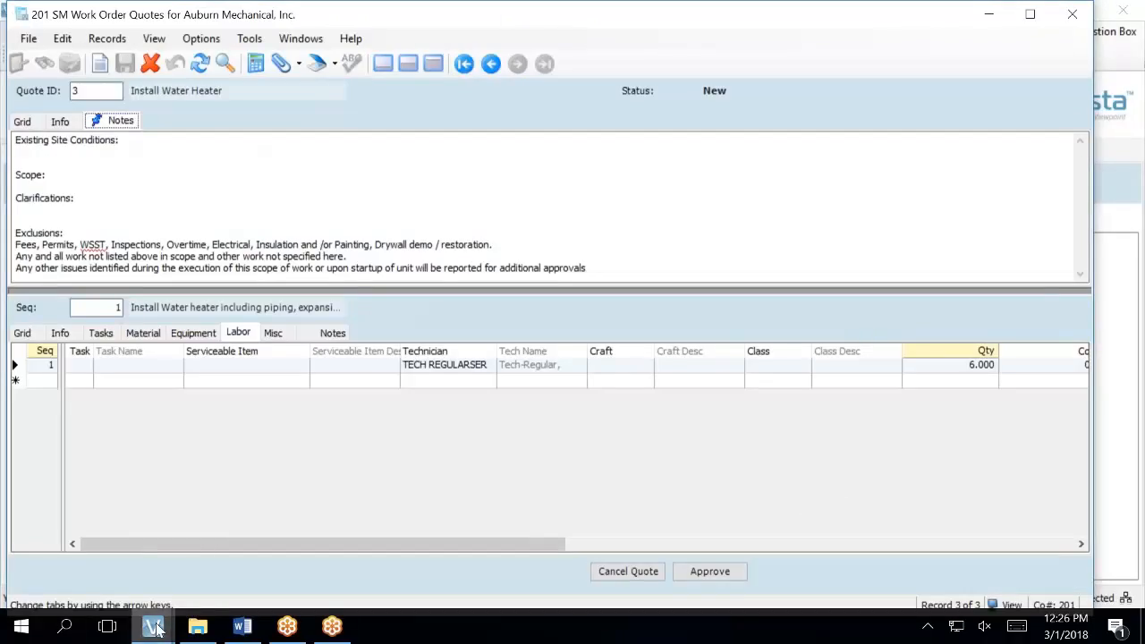
pyautogui.moveTo(159, 629)
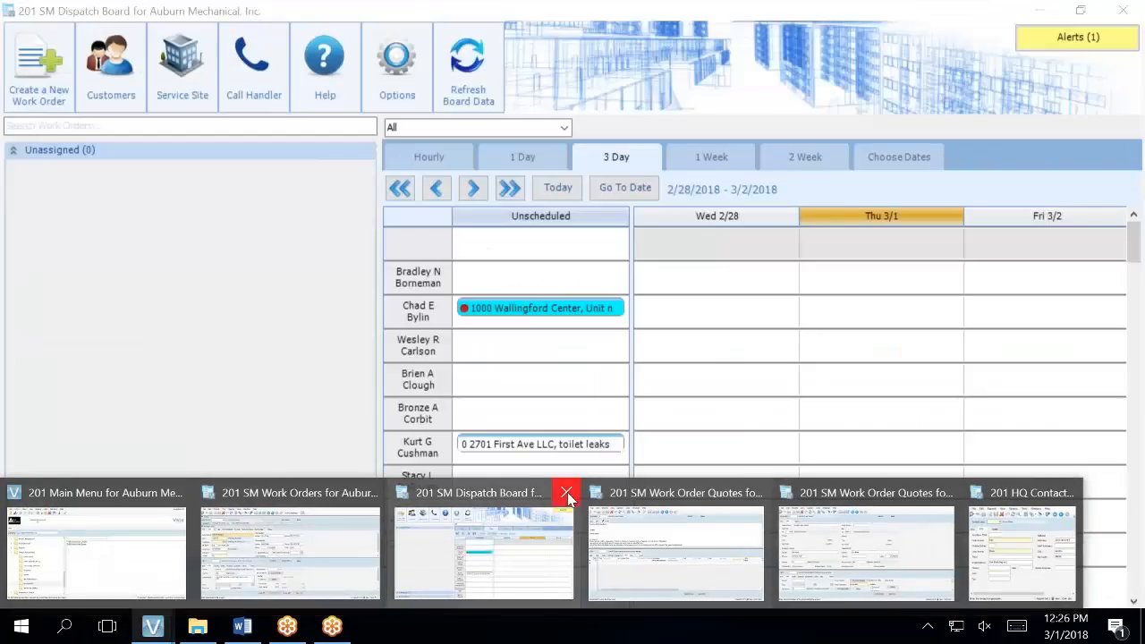
pyautogui.click(566, 492)
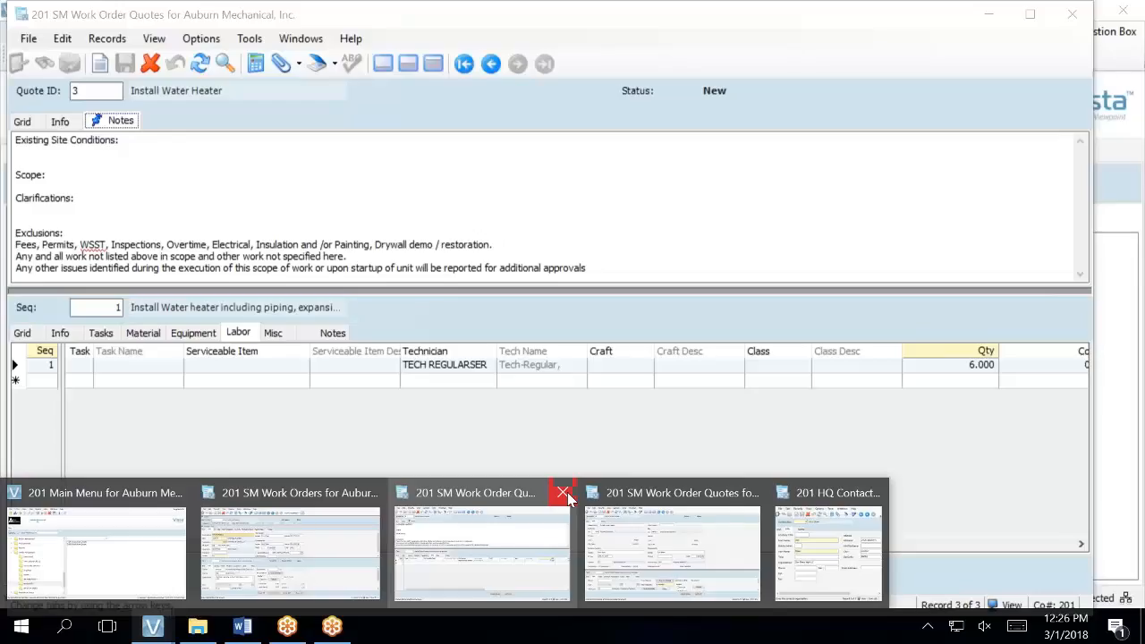
pyautogui.click(563, 492)
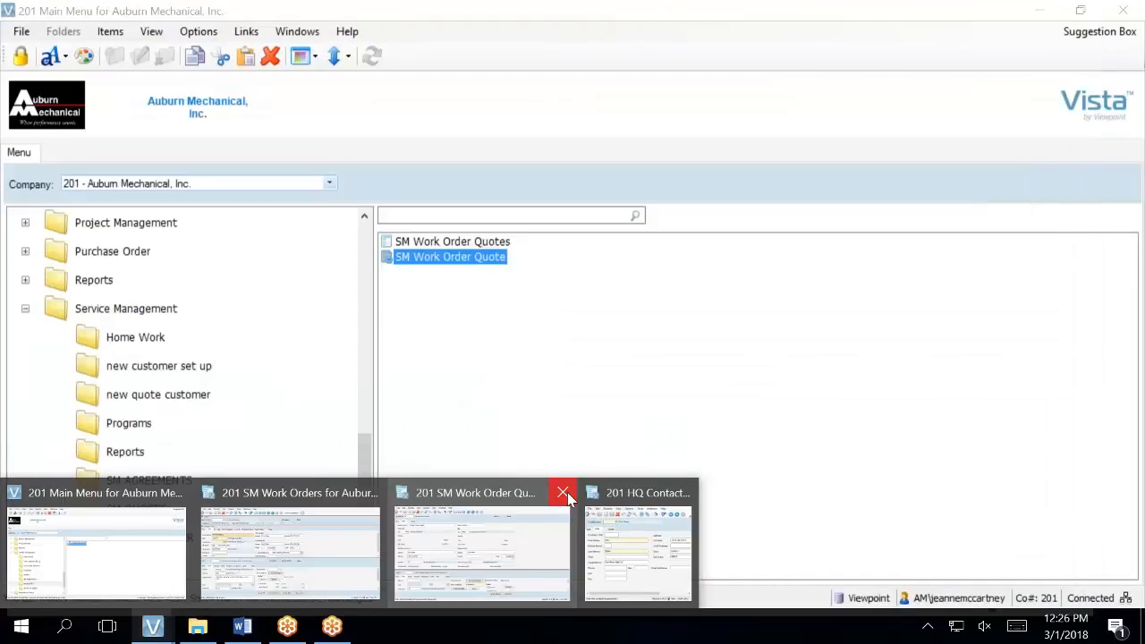
# - Run the SM Work Order Quote report for quote 3 with Print Quote Notes and Print Scope Quote Notes checked
pyautogui.click(478, 216)
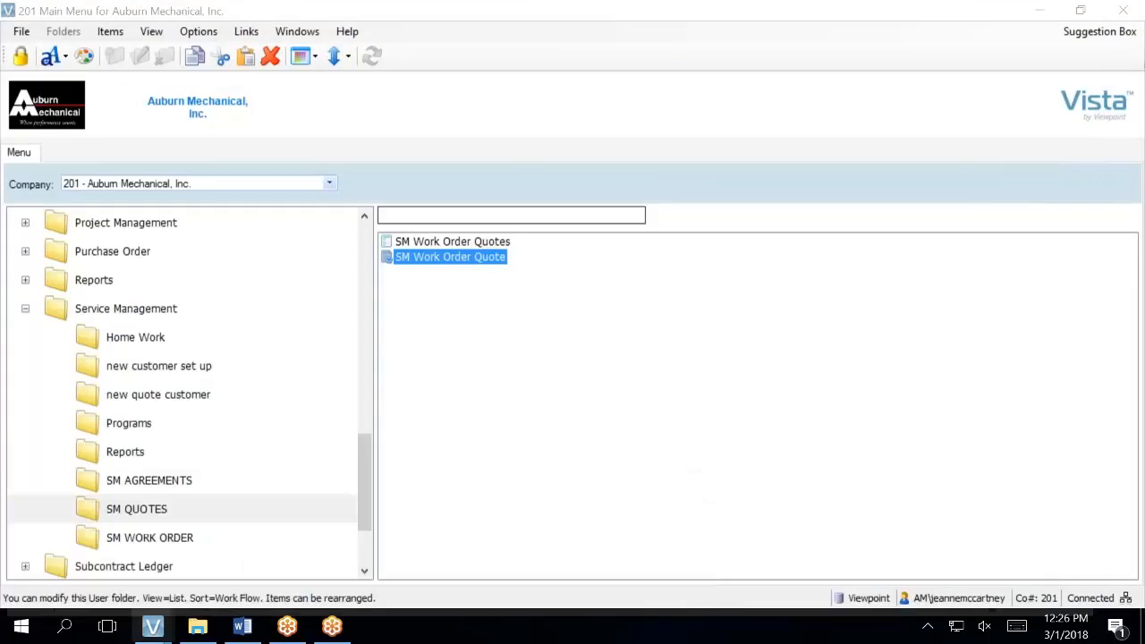
pyautogui.doubleClick(436, 259)
pyautogui.click(528, 232)
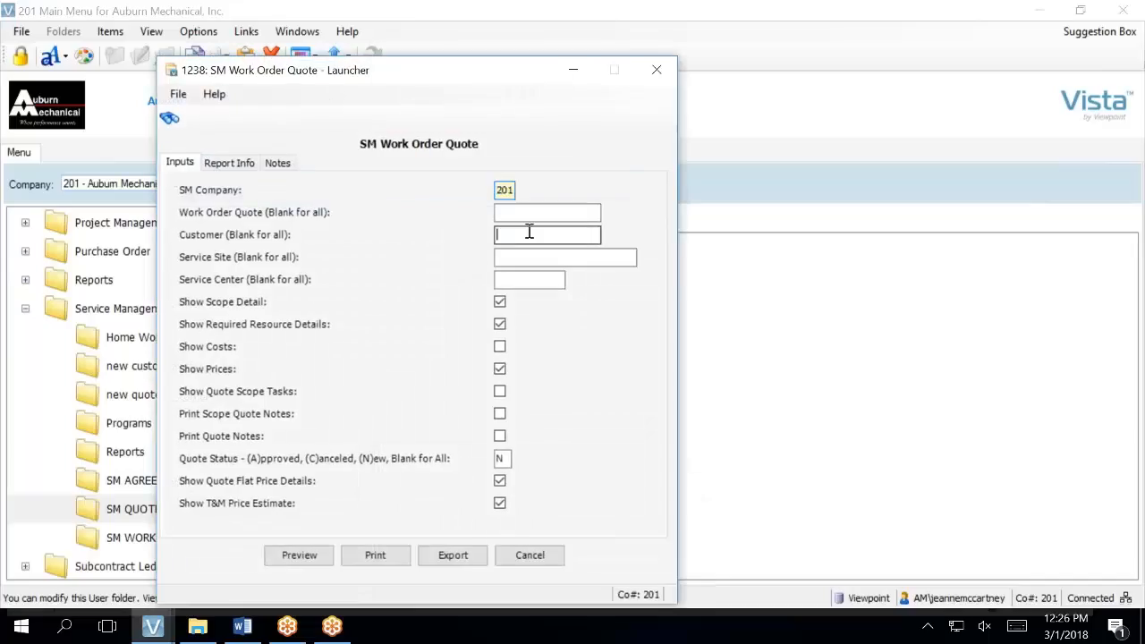
pyautogui.click(526, 214)
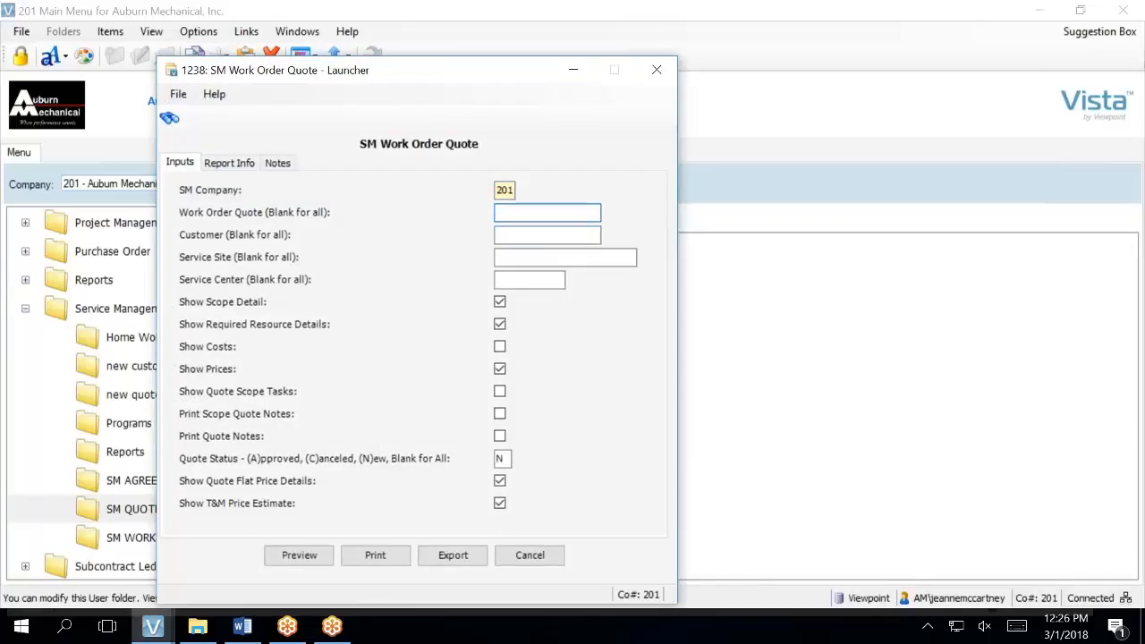
pyautogui.write('3')
pyautogui.press('Tab')
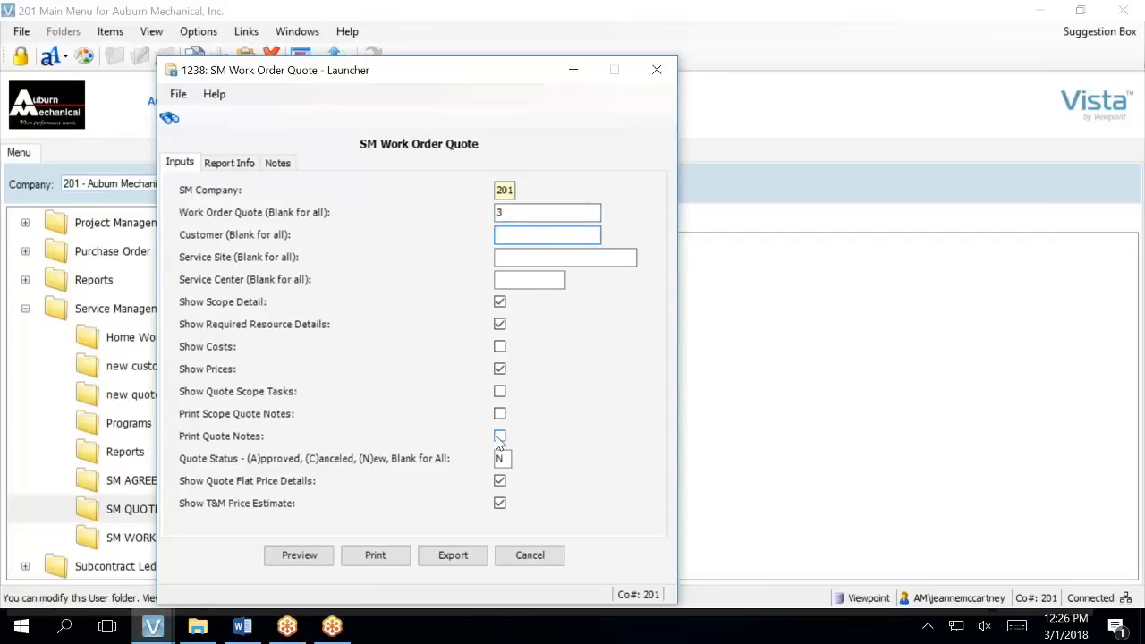
pyautogui.click(230, 436)
pyautogui.click(450, 415)
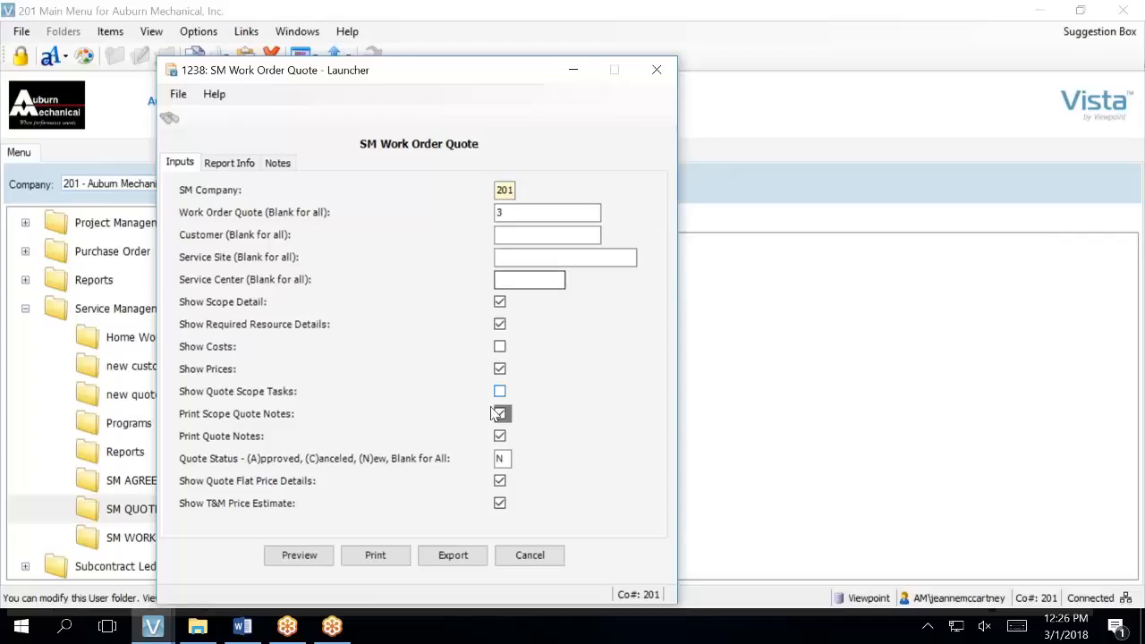
pyautogui.click(304, 557)
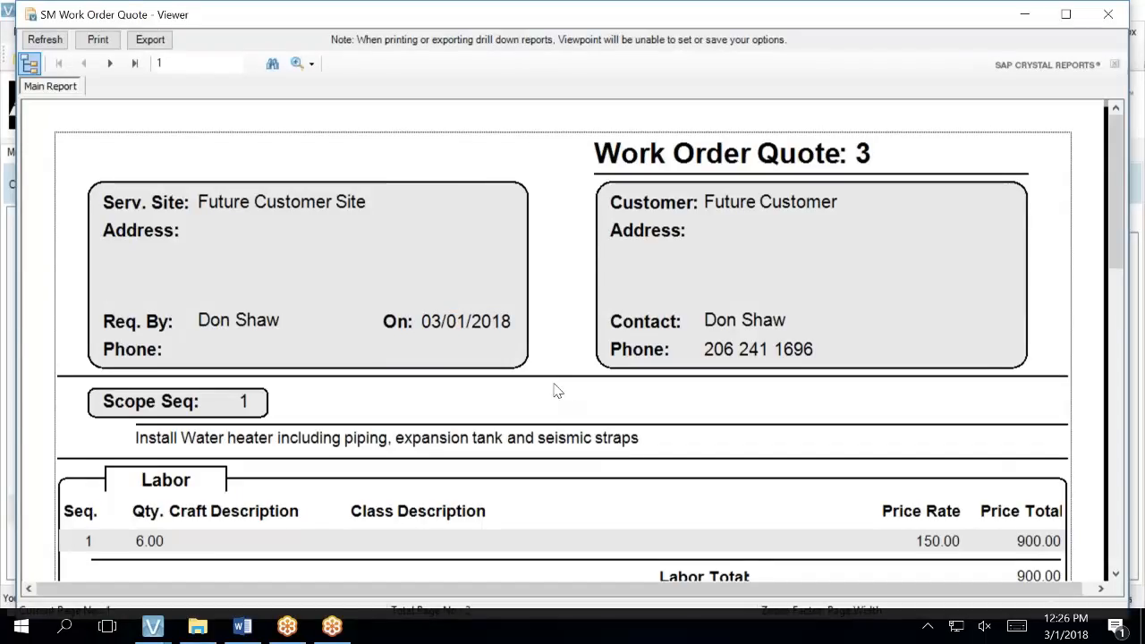
pyautogui.scroll(-4, 504, 344)
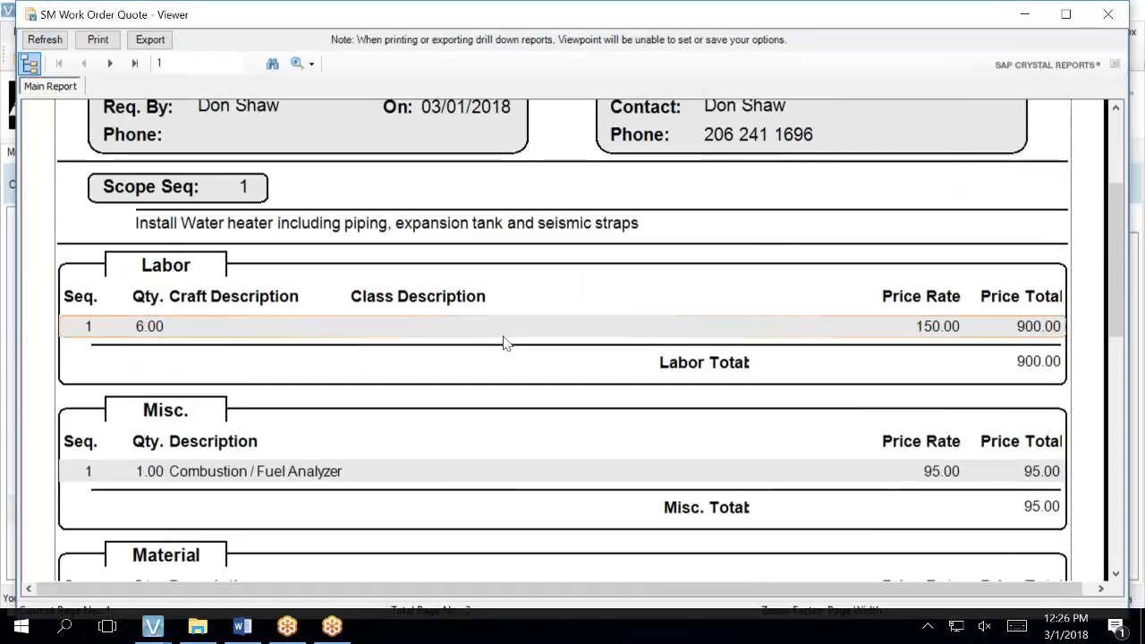
pyautogui.scroll(-5, 503, 351)
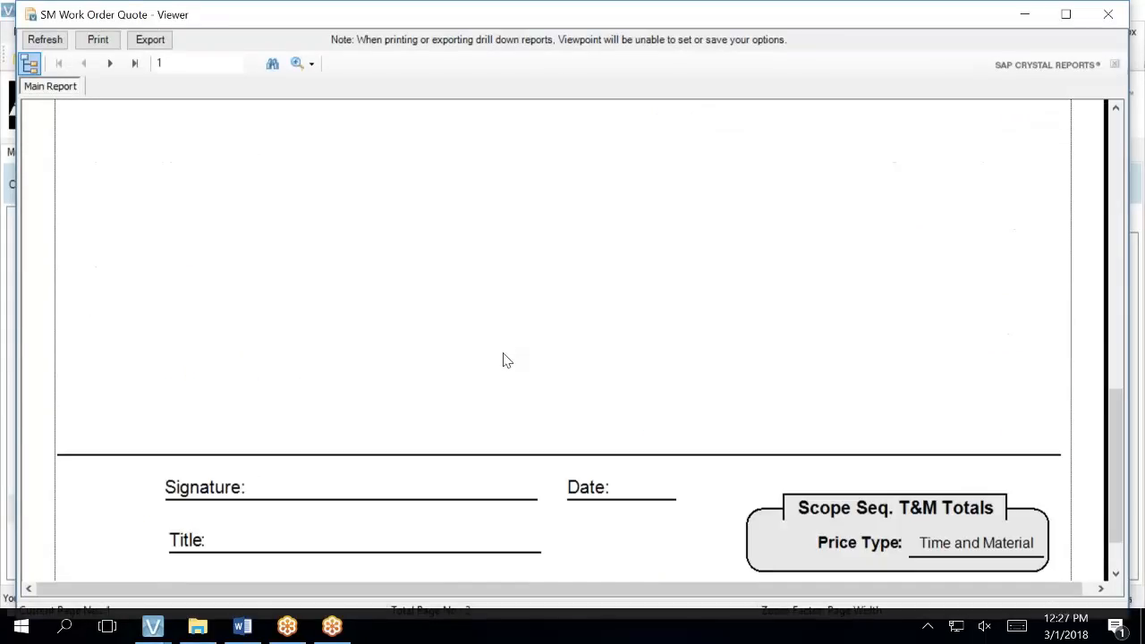
pyautogui.scroll(8, 493, 421)
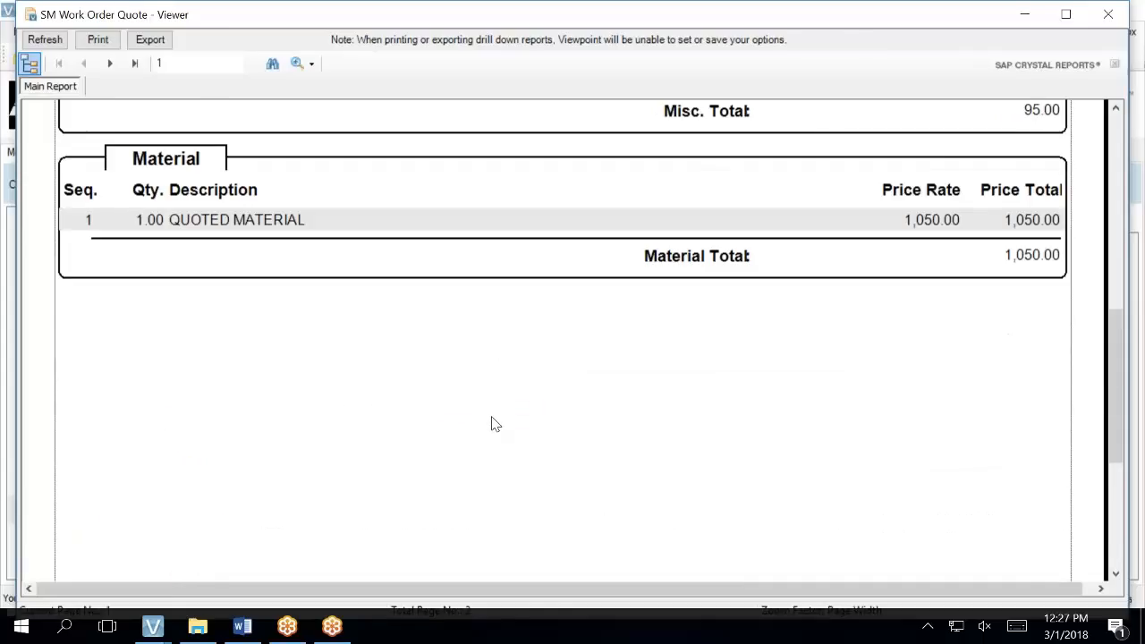
pyautogui.click(110, 64)
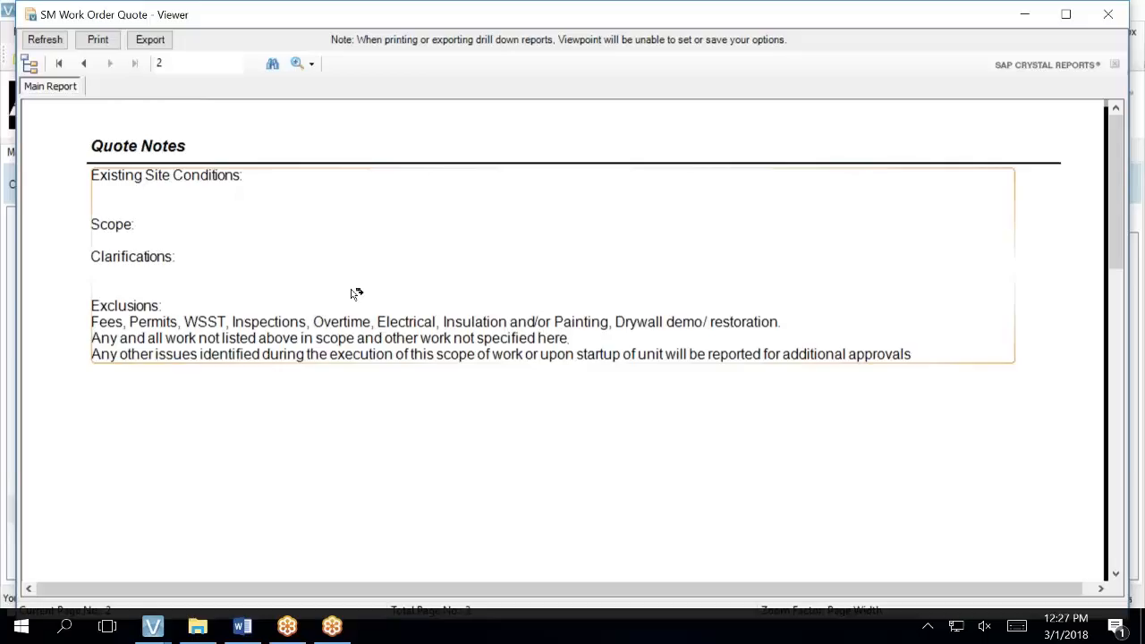
pyautogui.scroll(-1, 355, 295)
pyautogui.scroll(1, 355, 295)
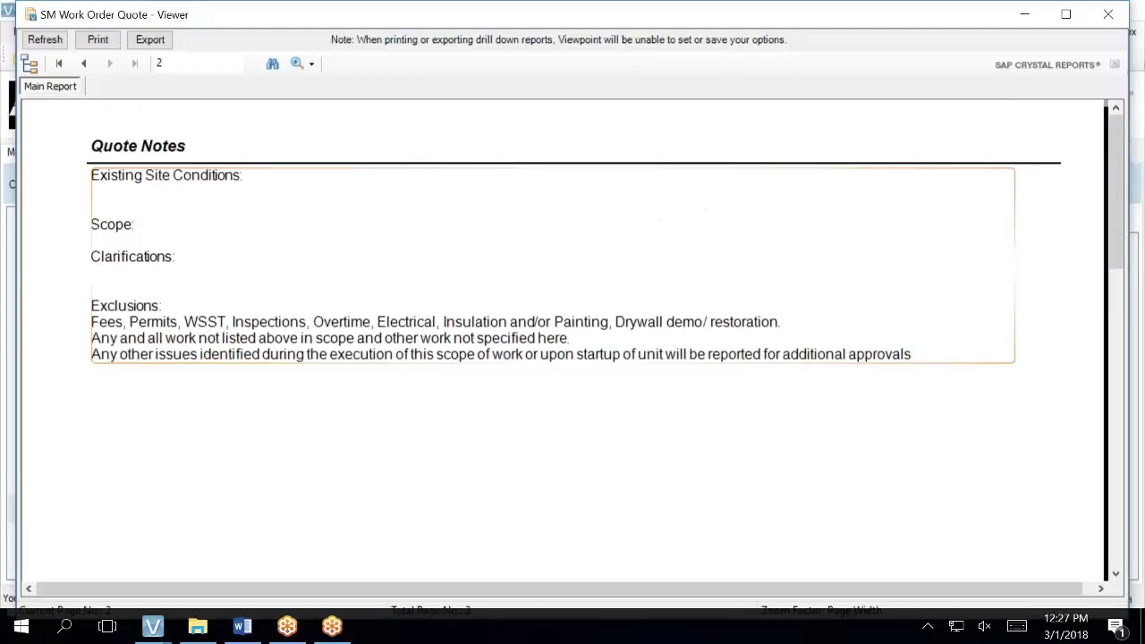
pyautogui.click(90, 68)
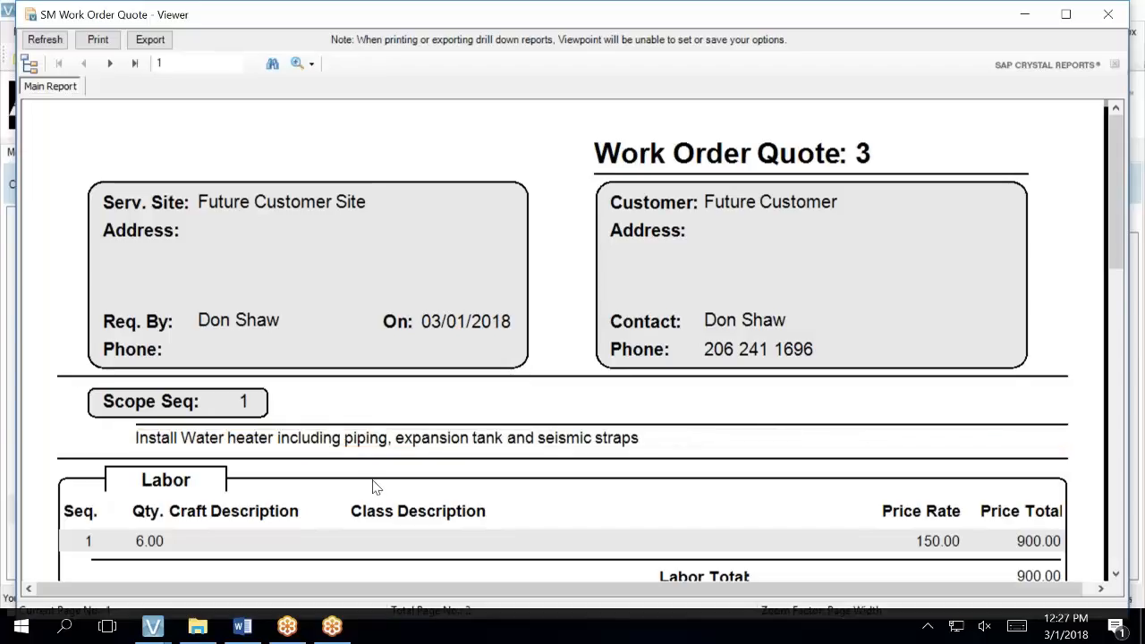
pyautogui.scroll(-3, 374, 485)
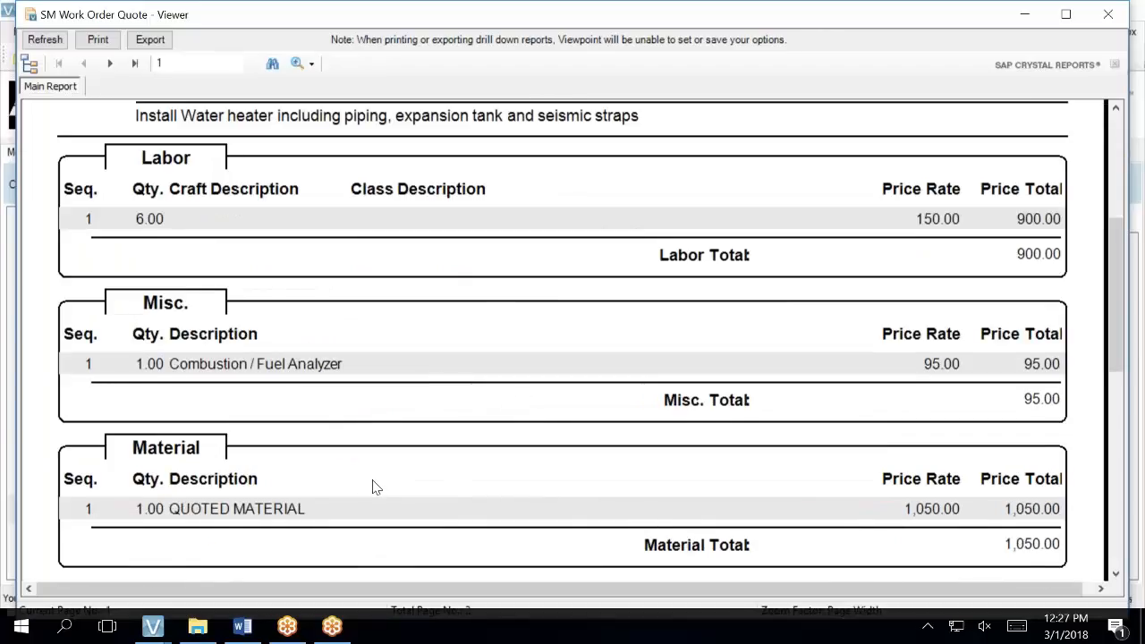
pyautogui.scroll(-1, 374, 486)
pyautogui.scroll(4, 374, 486)
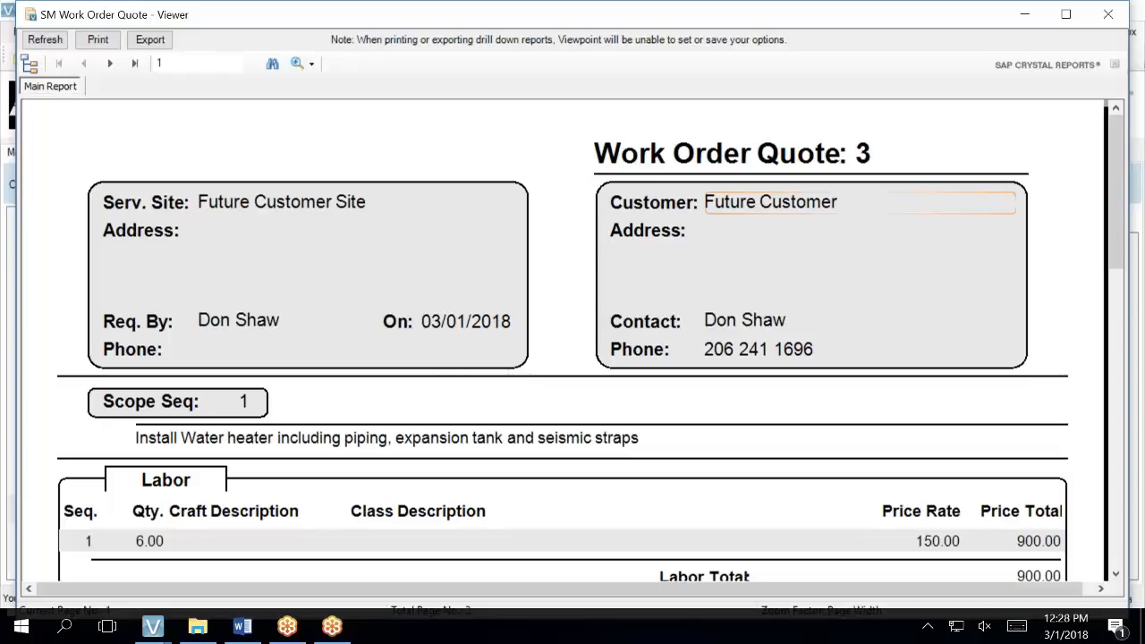
# - Close the report preview, return to the Work Order Quotes form and enlarge the scope details area
pyautogui.click(1108, 14)
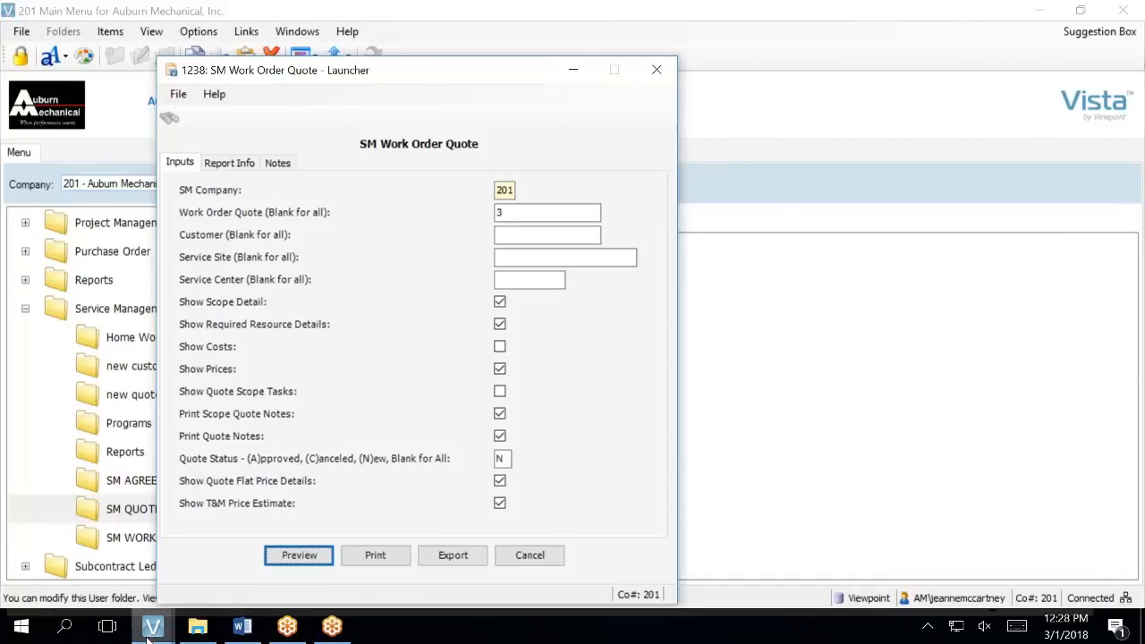
pyautogui.moveTo(149, 635)
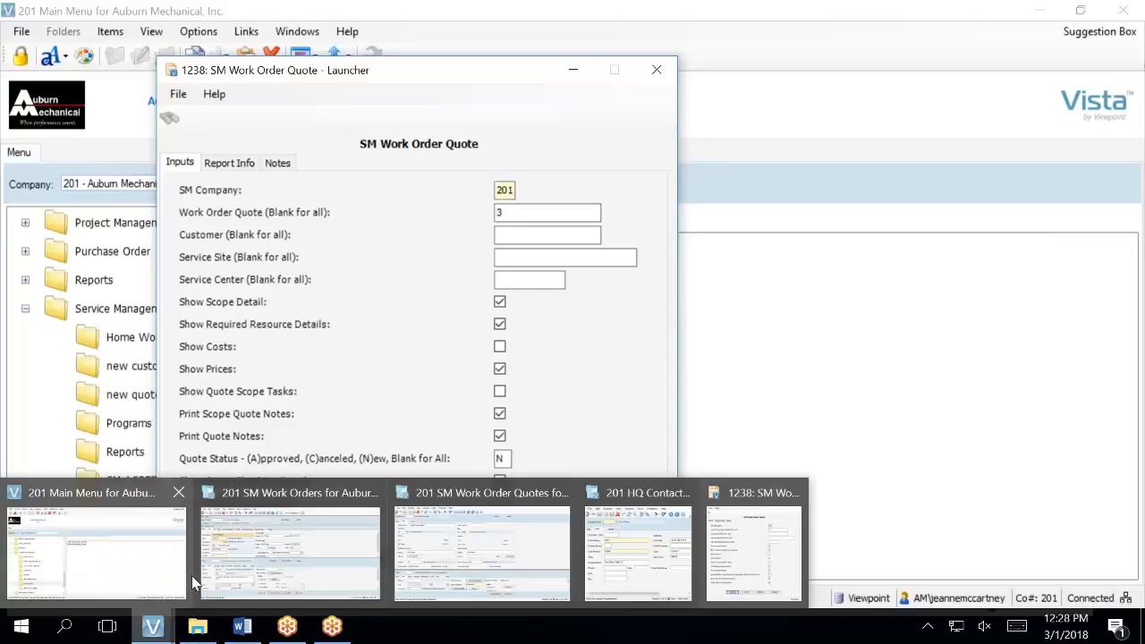
pyautogui.moveTo(205, 579)
pyautogui.moveTo(516, 524)
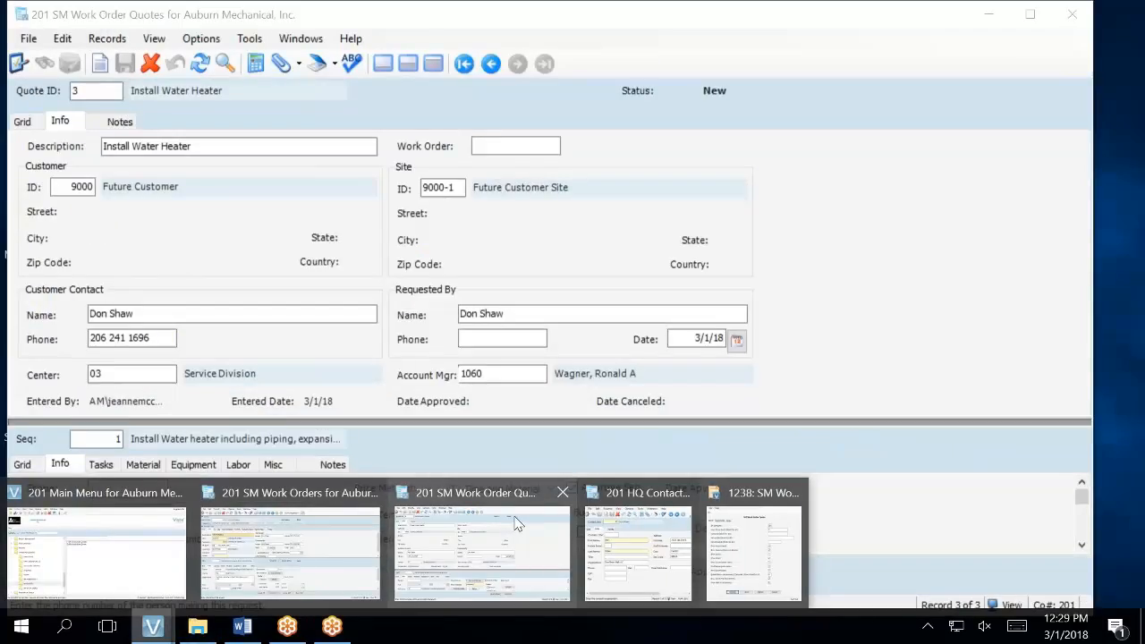
pyautogui.click(515, 523)
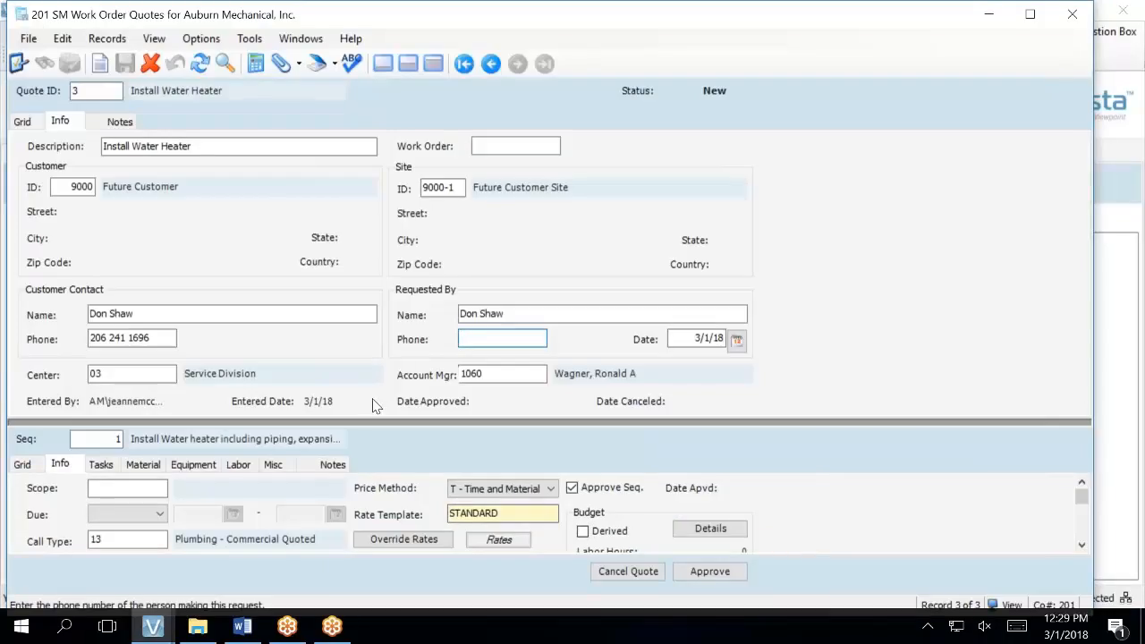
pyautogui.click(111, 129)
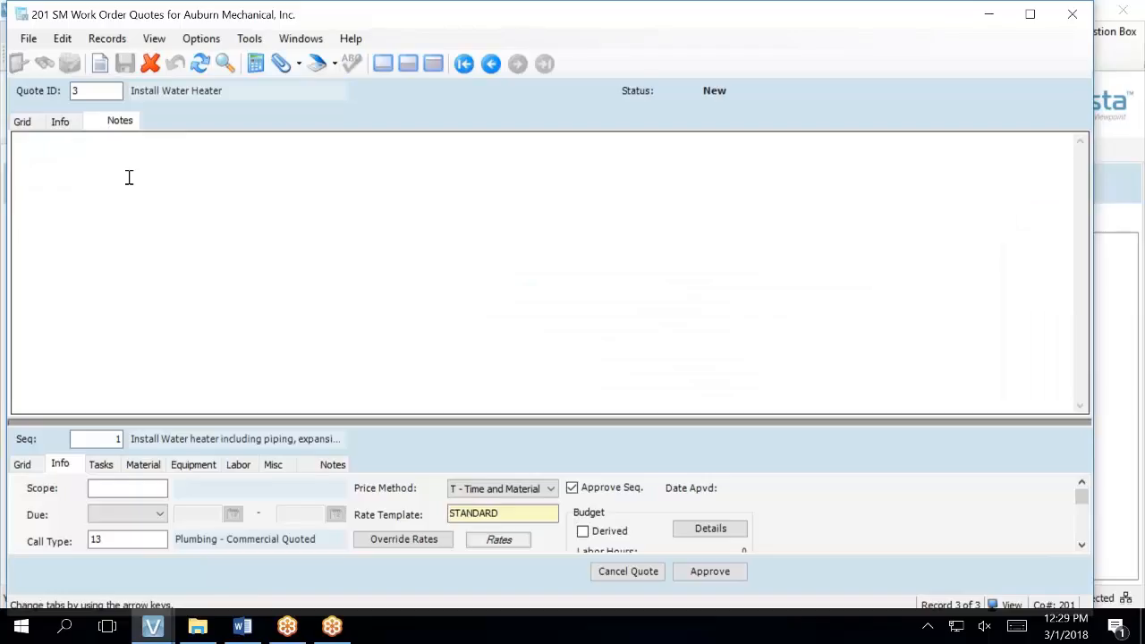
pyautogui.click(129, 177)
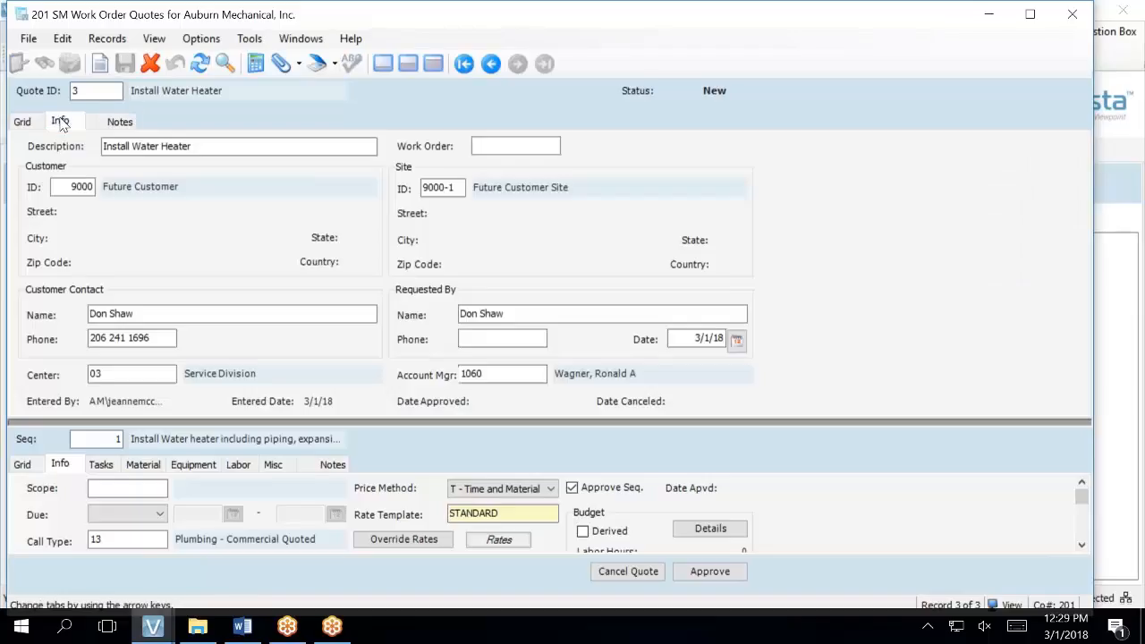
pyautogui.click(59, 126)
pyautogui.click(335, 469)
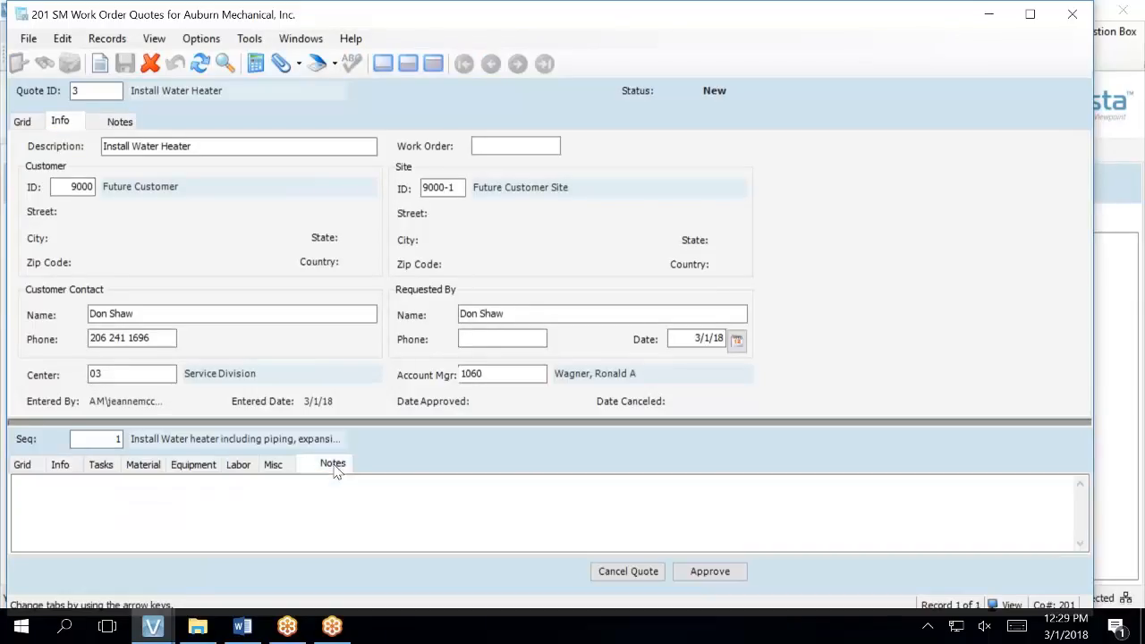
pyautogui.click(59, 465)
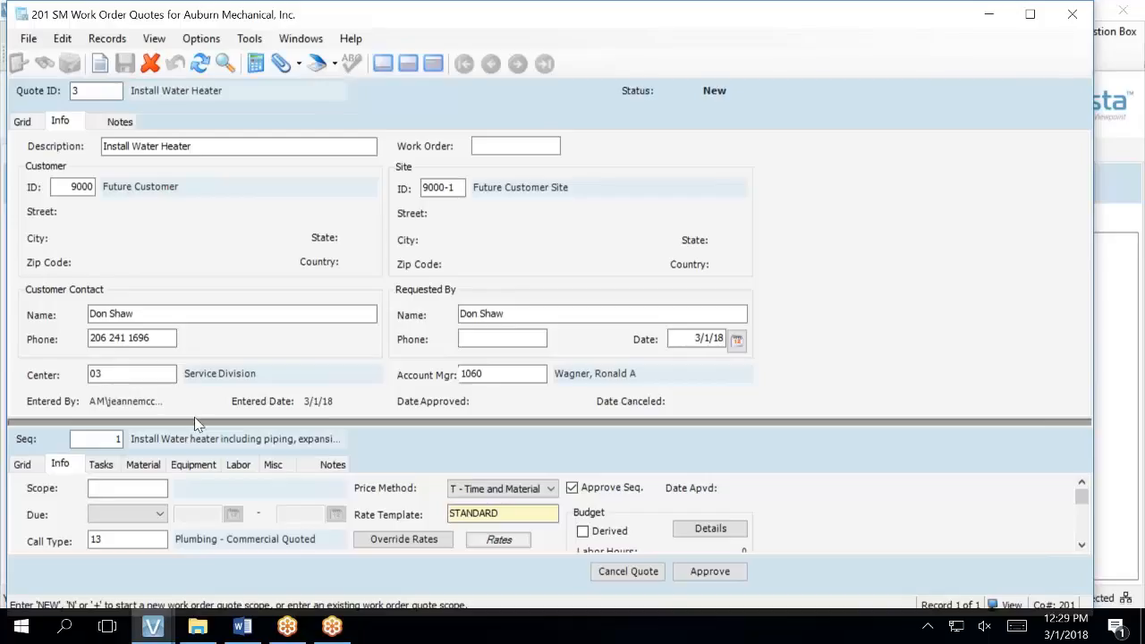
pyautogui.moveTo(195, 421); pyautogui.dragTo(178, 392)
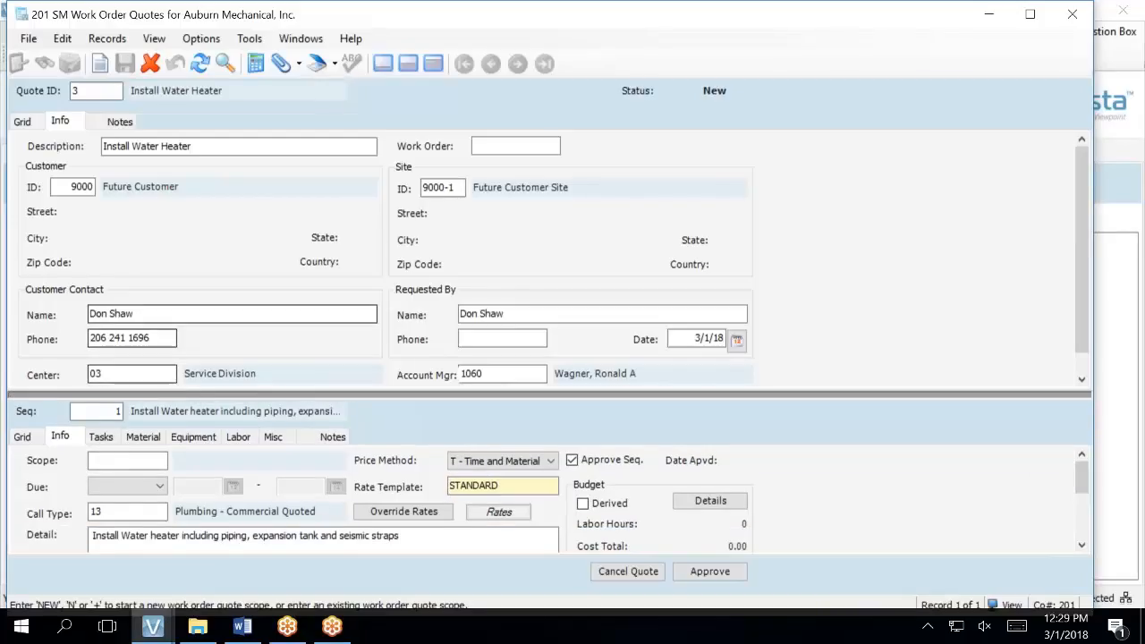
# - Reselect quote 3, Install Water Heater, from the quote list and reload the record
pyautogui.click(201, 65)
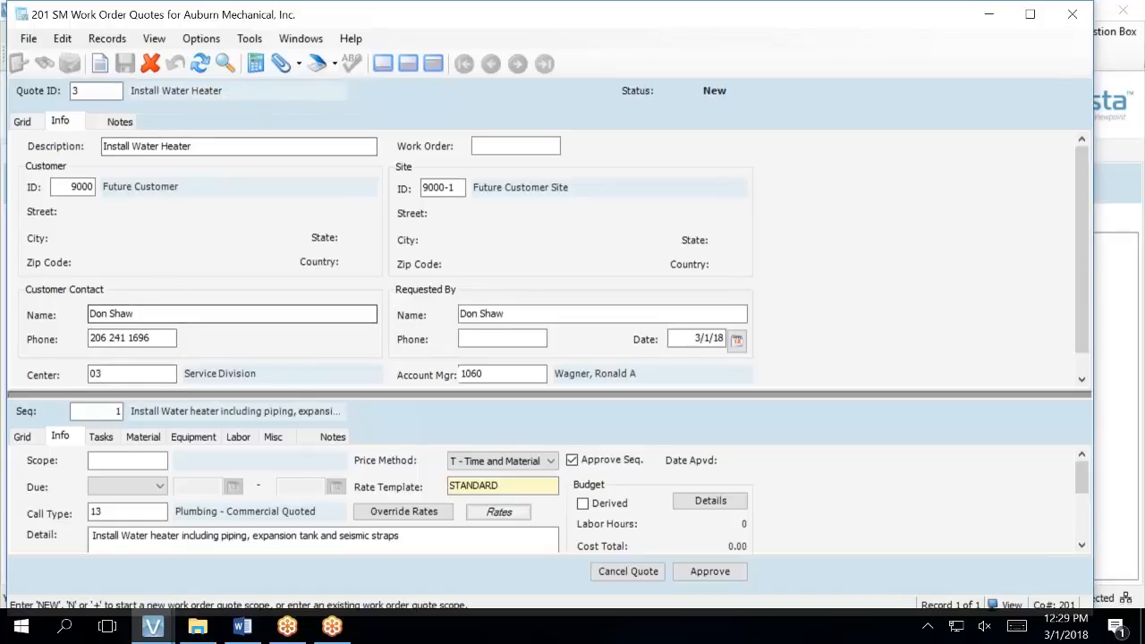
pyautogui.click(116, 122)
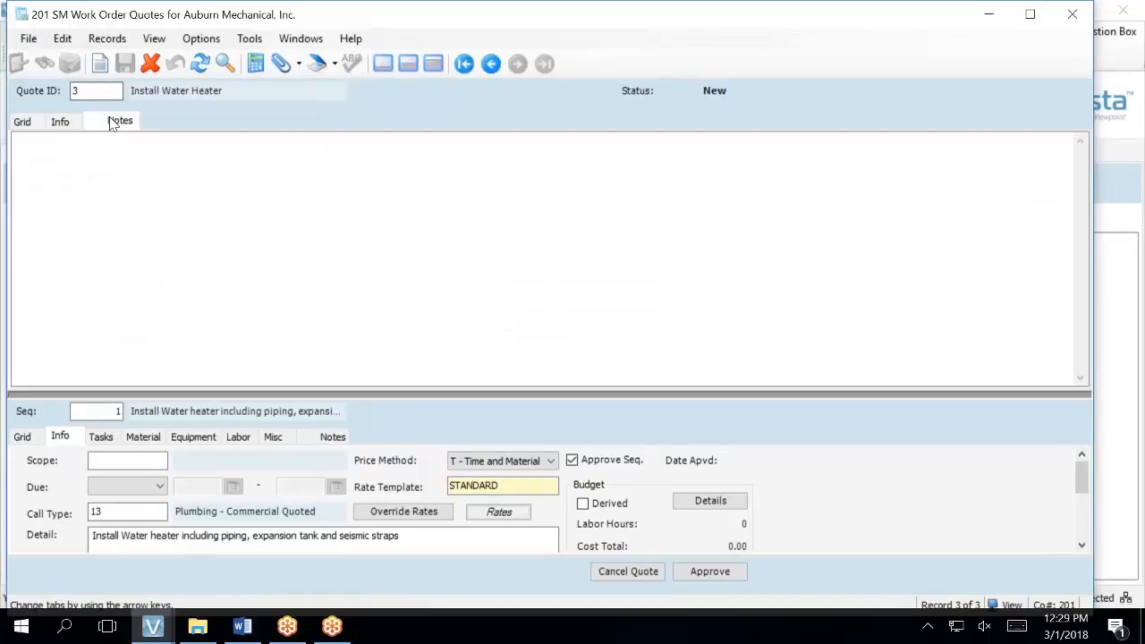
pyautogui.click(64, 121)
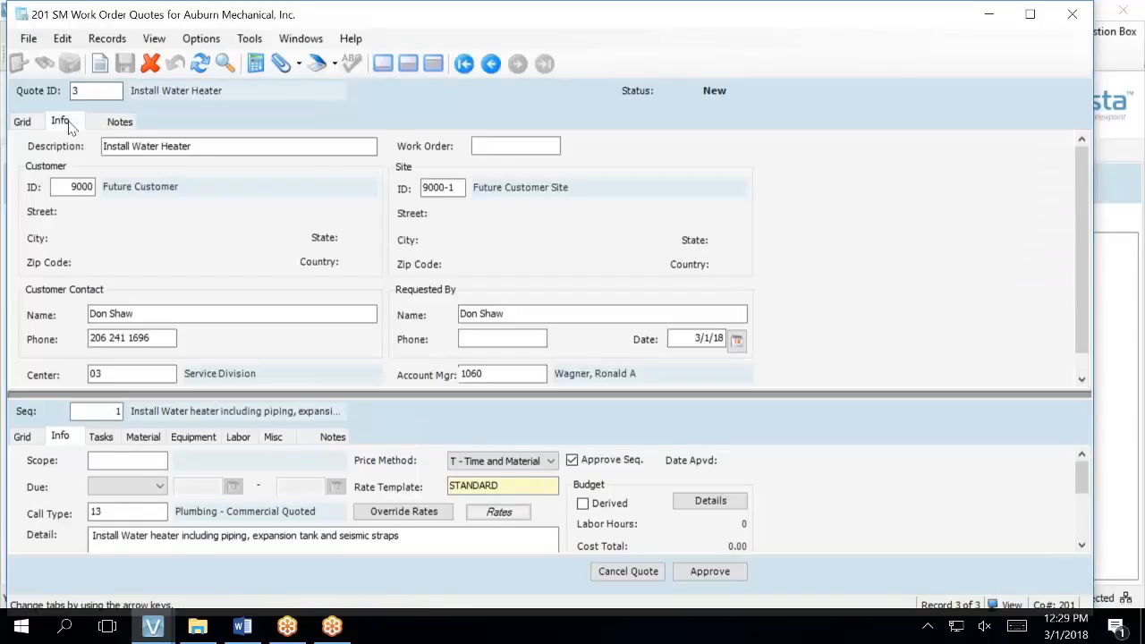
pyautogui.click(21, 122)
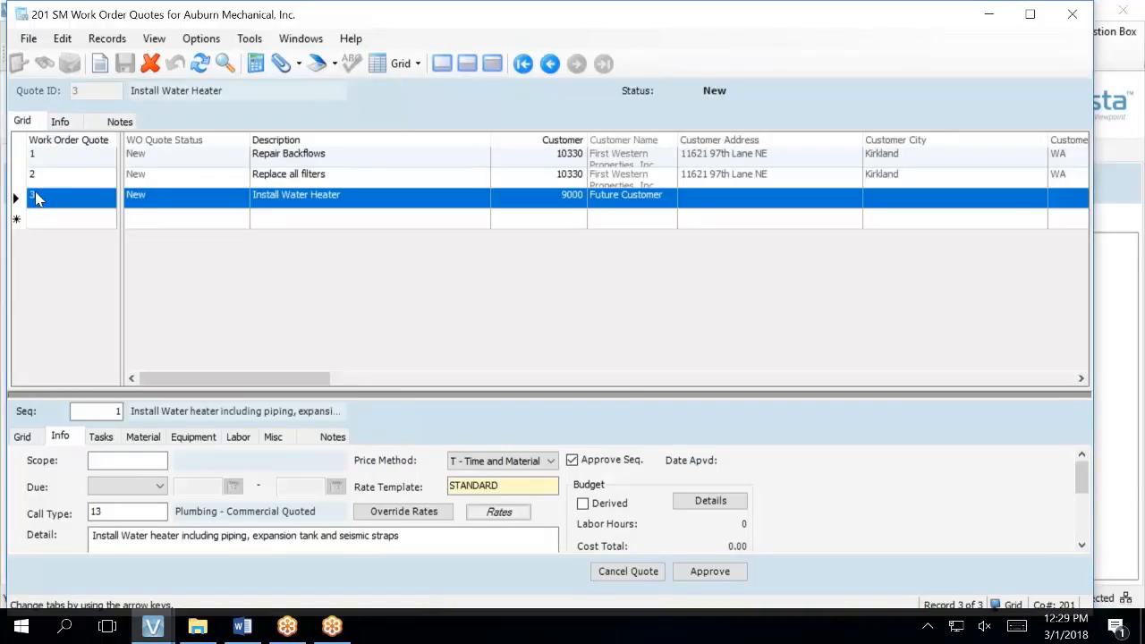
pyautogui.click(14, 178)
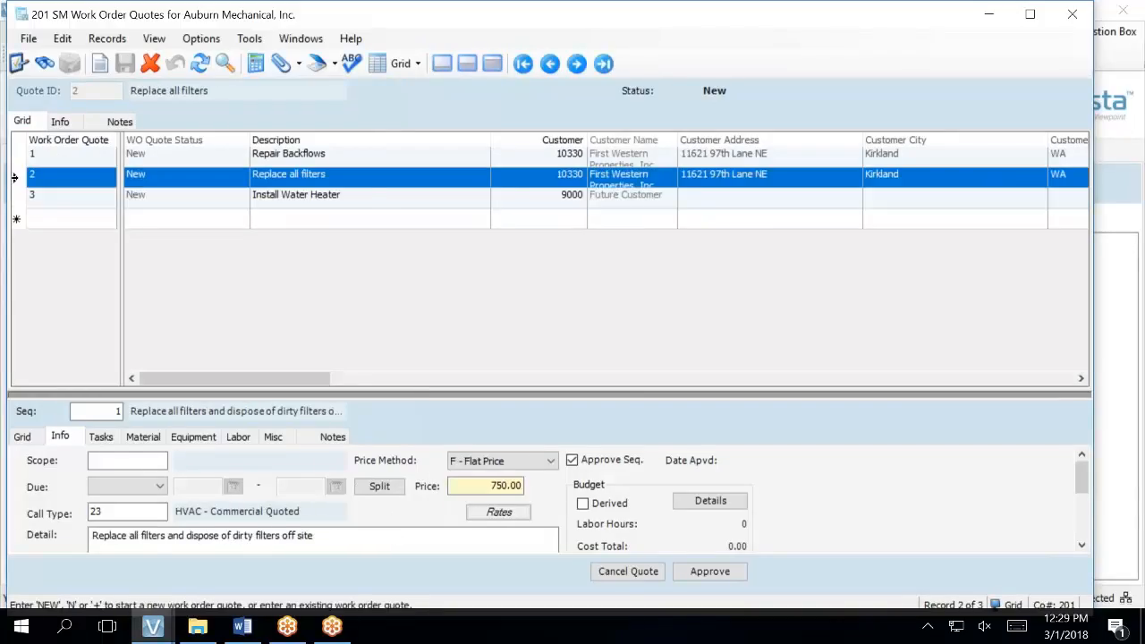
pyautogui.click(36, 197)
pyautogui.click(57, 200)
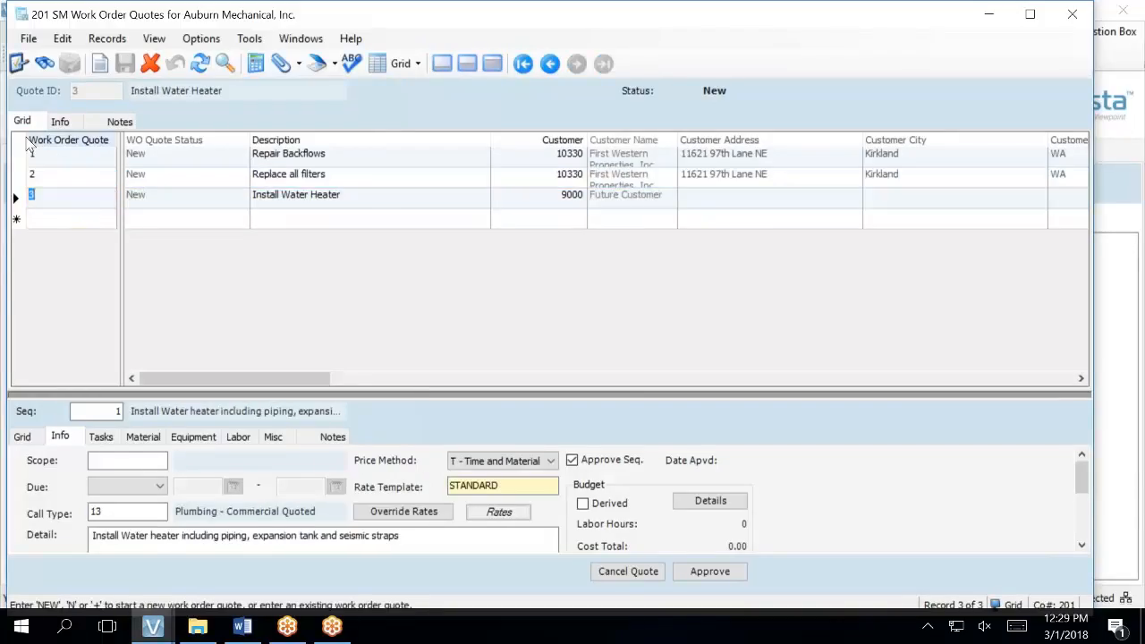
pyautogui.click(200, 63)
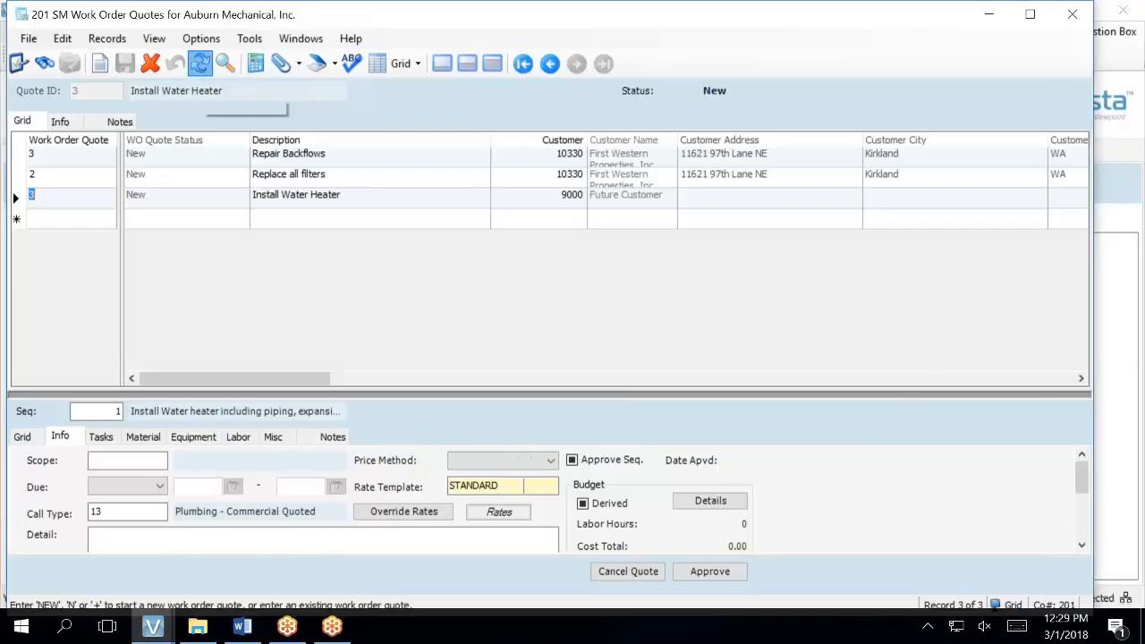
# - Review quote 3's header notes and scope Detail, ending on sequence 1's empty scope notes
pyautogui.click(74, 130)
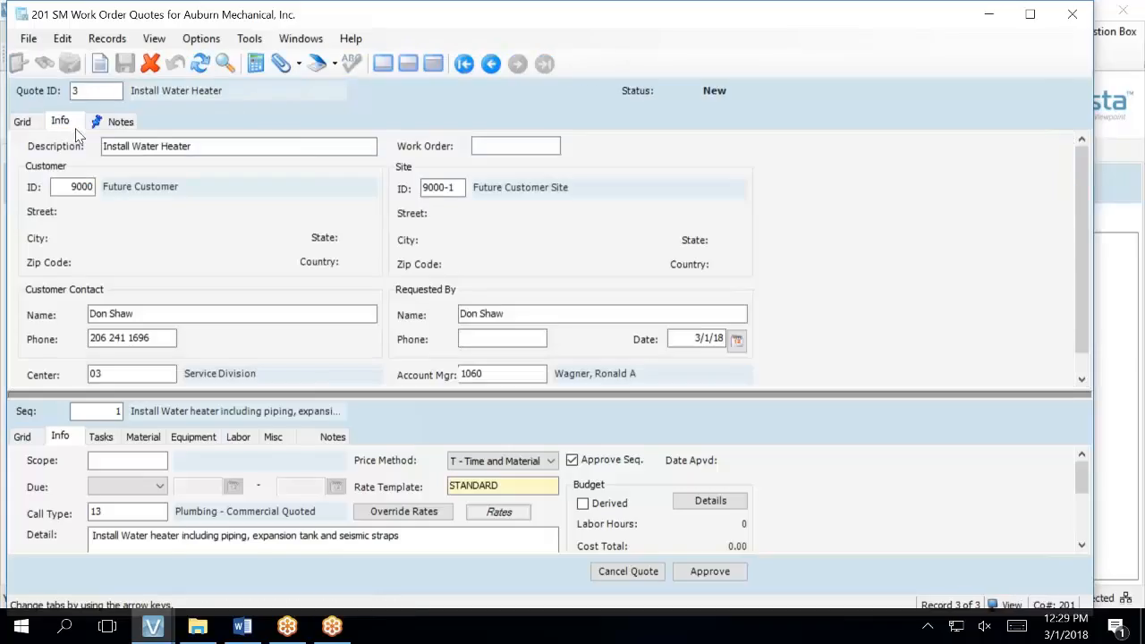
pyautogui.click(121, 122)
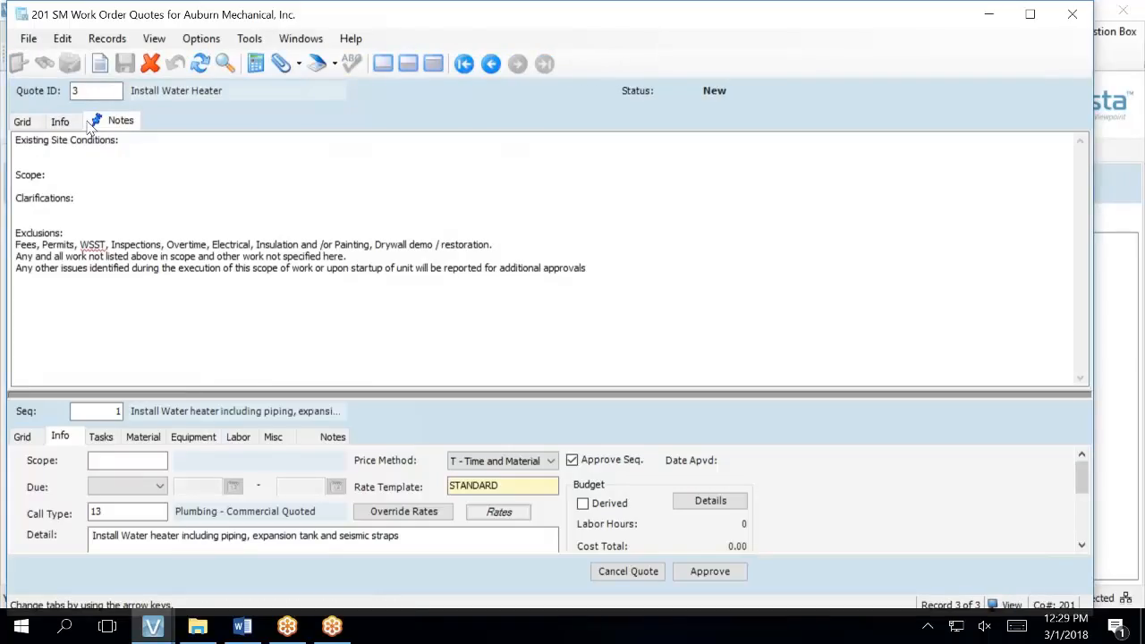
pyautogui.click(223, 230)
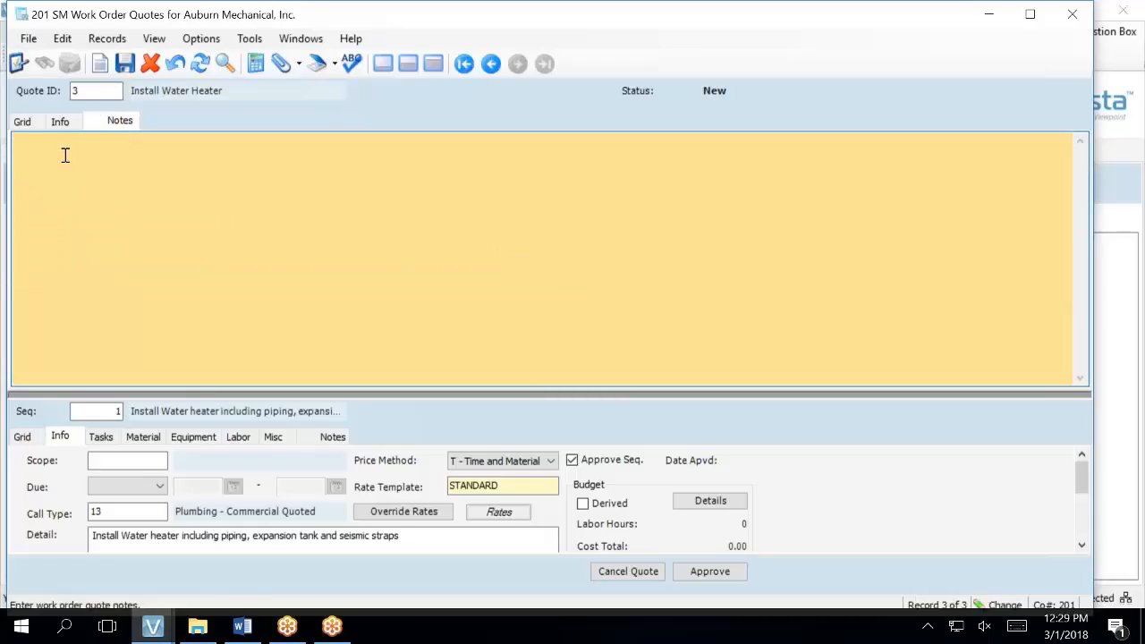
pyautogui.click(61, 120)
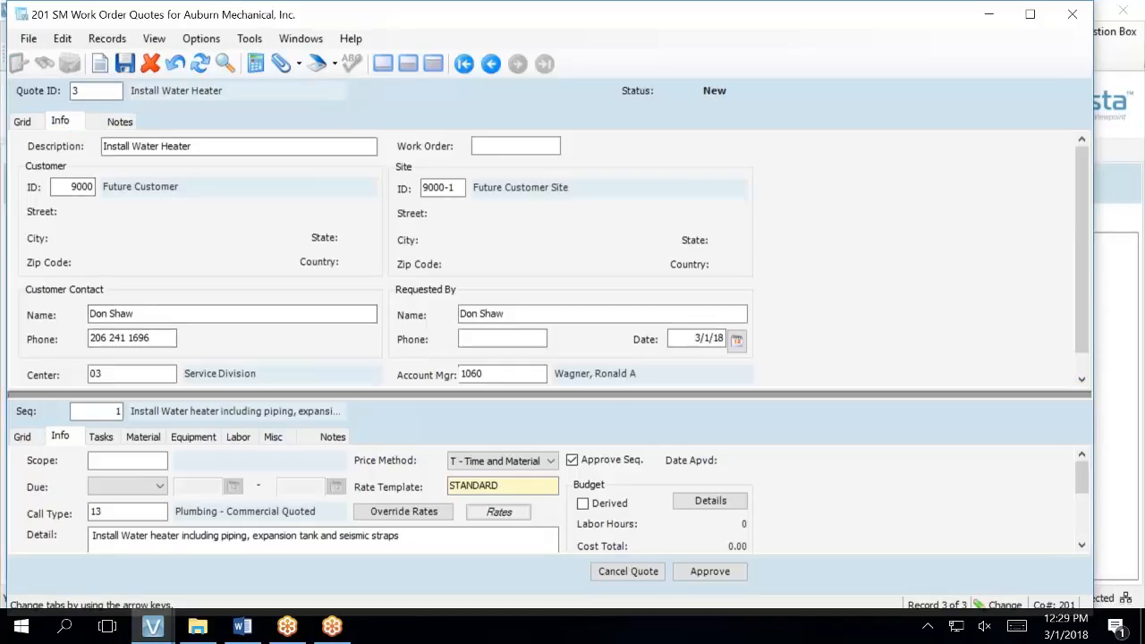
pyautogui.click(100, 437)
pyautogui.click(327, 441)
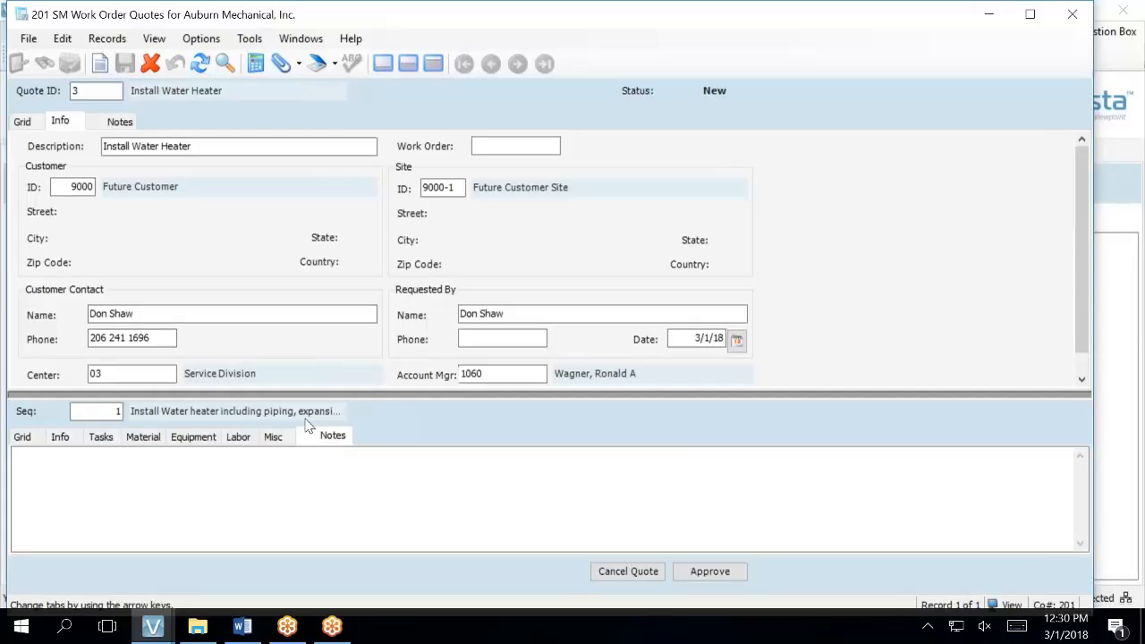
pyautogui.click(110, 438)
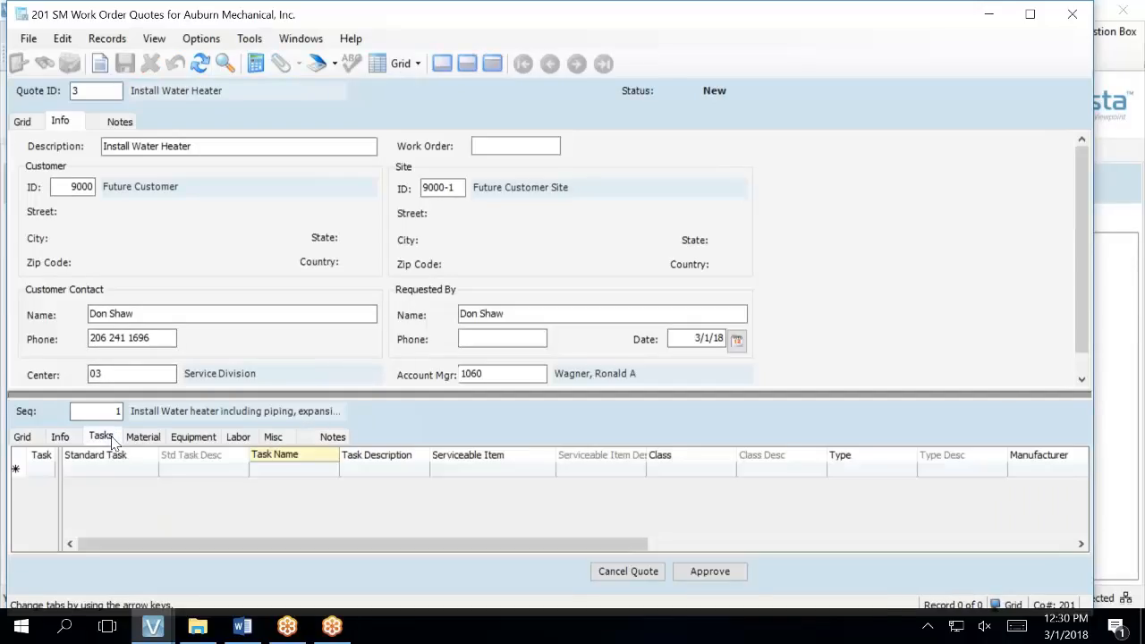
pyautogui.click(74, 438)
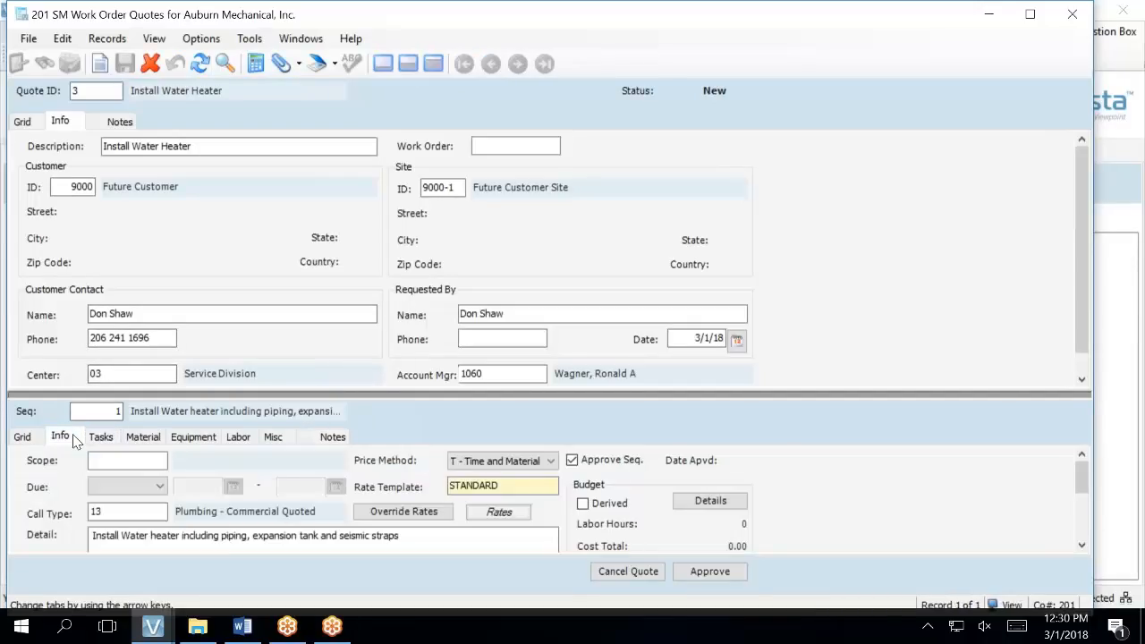
pyautogui.click(422, 533)
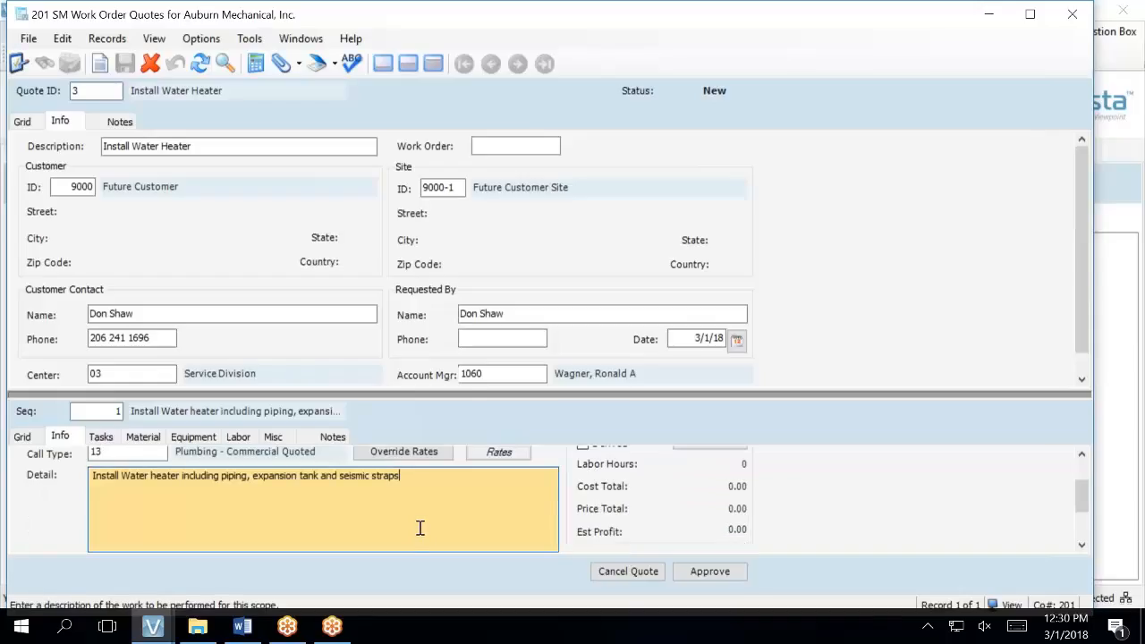
pyautogui.click(333, 437)
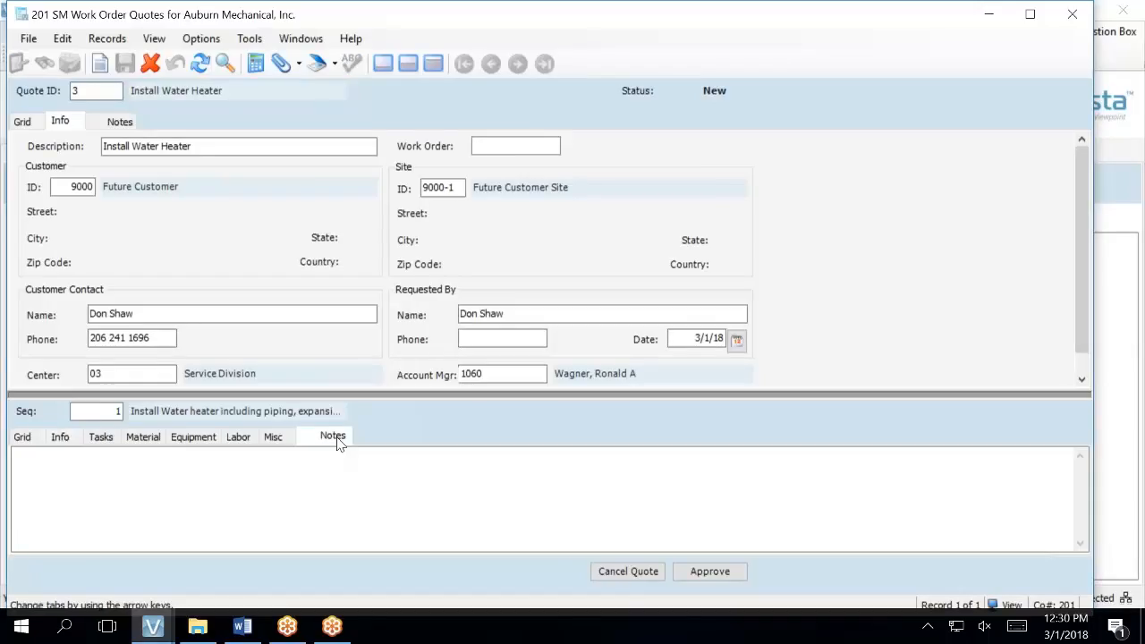
pyautogui.click(286, 480)
# - Insert the SM-QT TMP Standard Quote Template note into sequence 1's scope notes and save
pyautogui.rightClick(285, 480)
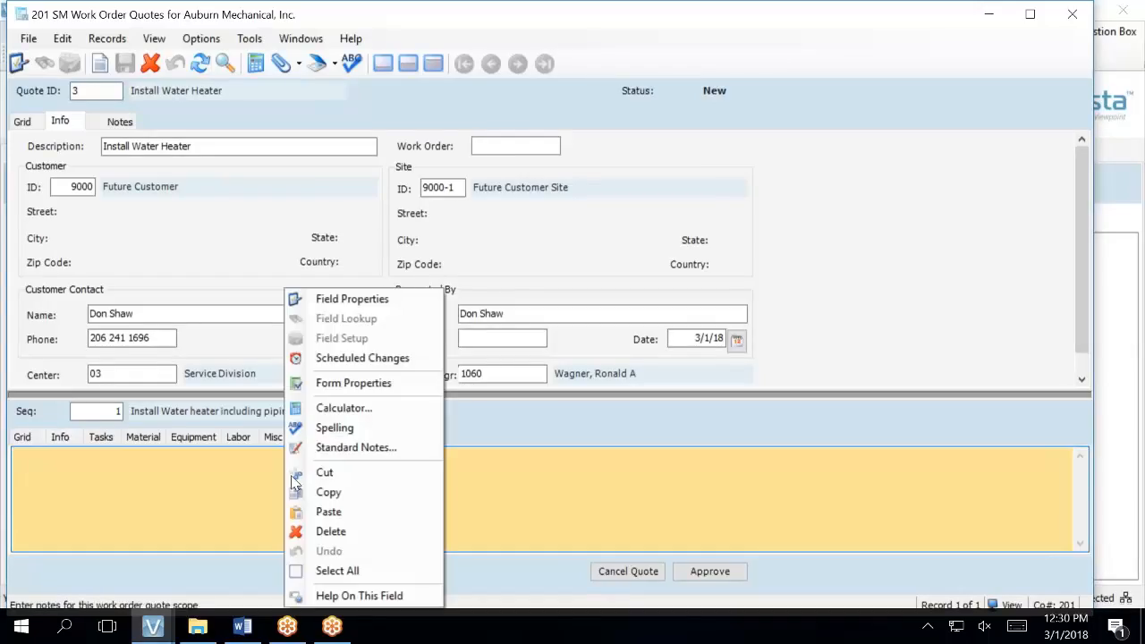
pyautogui.click(319, 449)
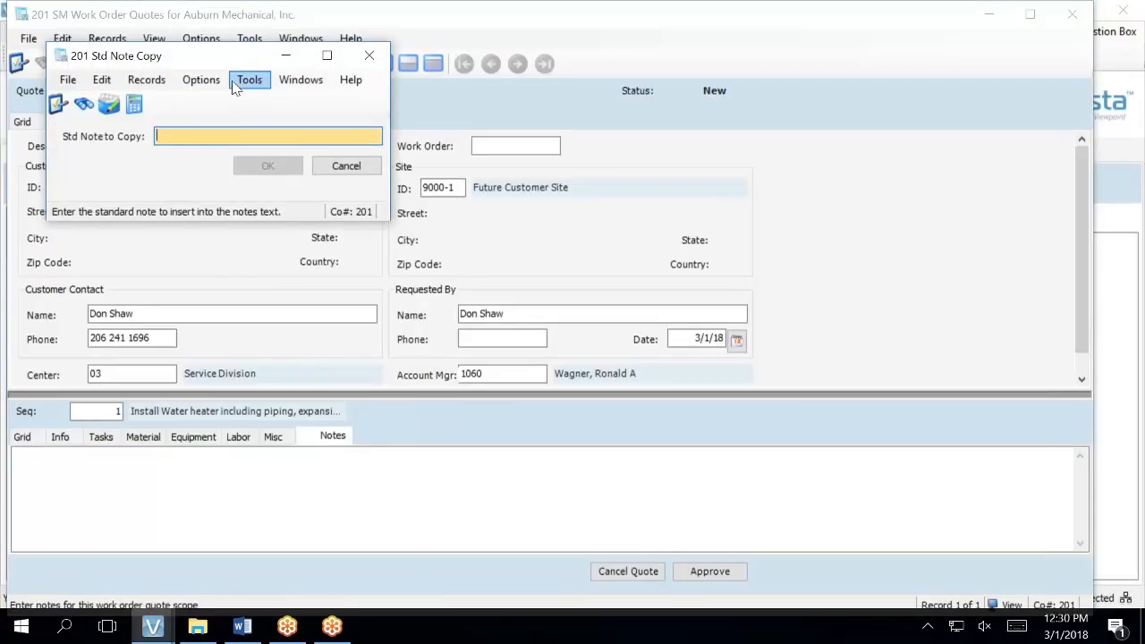
pyautogui.write('S')
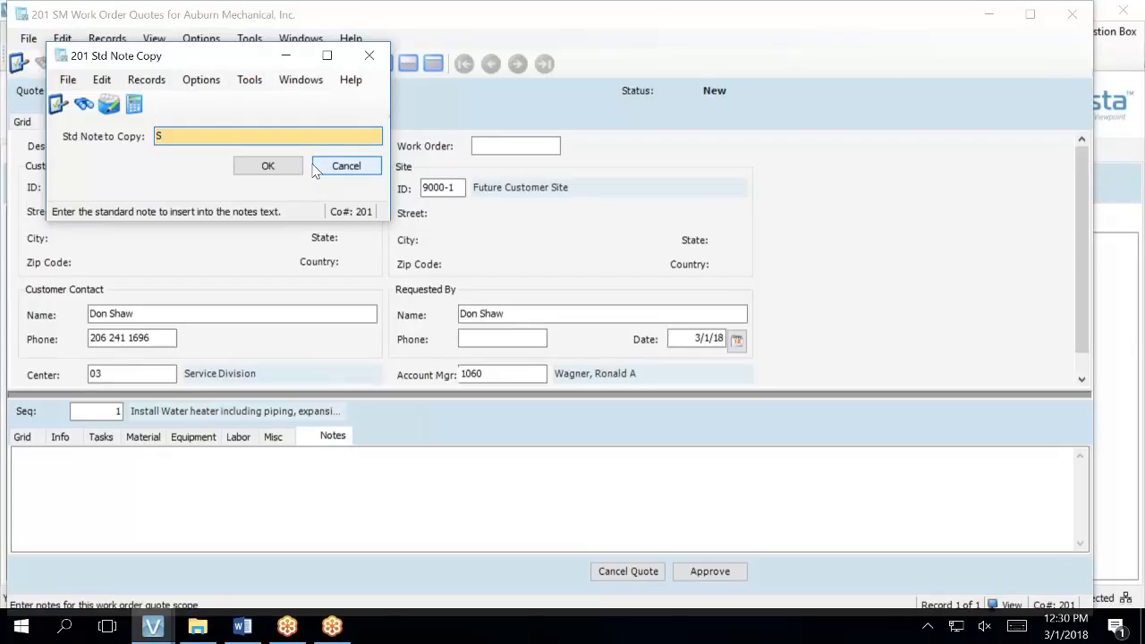
pyautogui.press('F4')
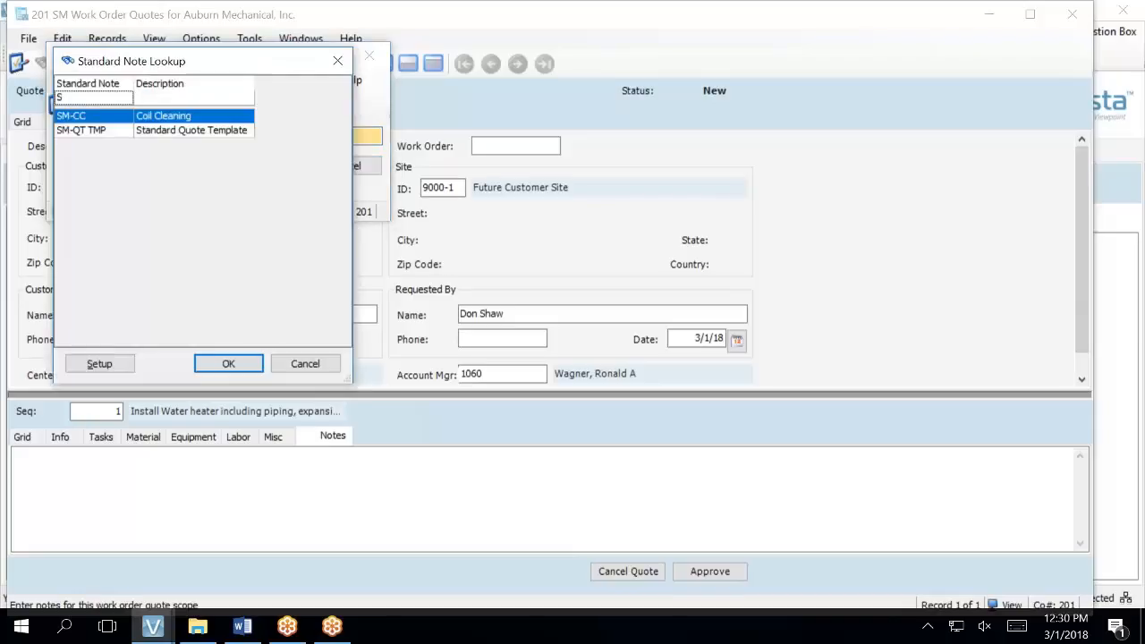
pyautogui.click(158, 129)
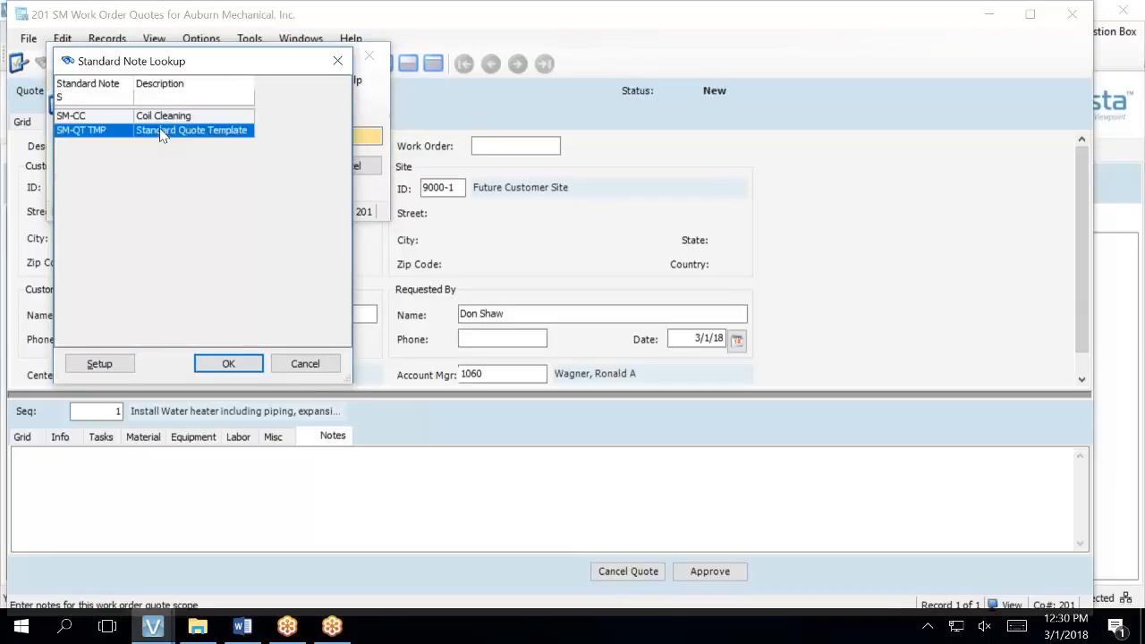
pyautogui.click(210, 365)
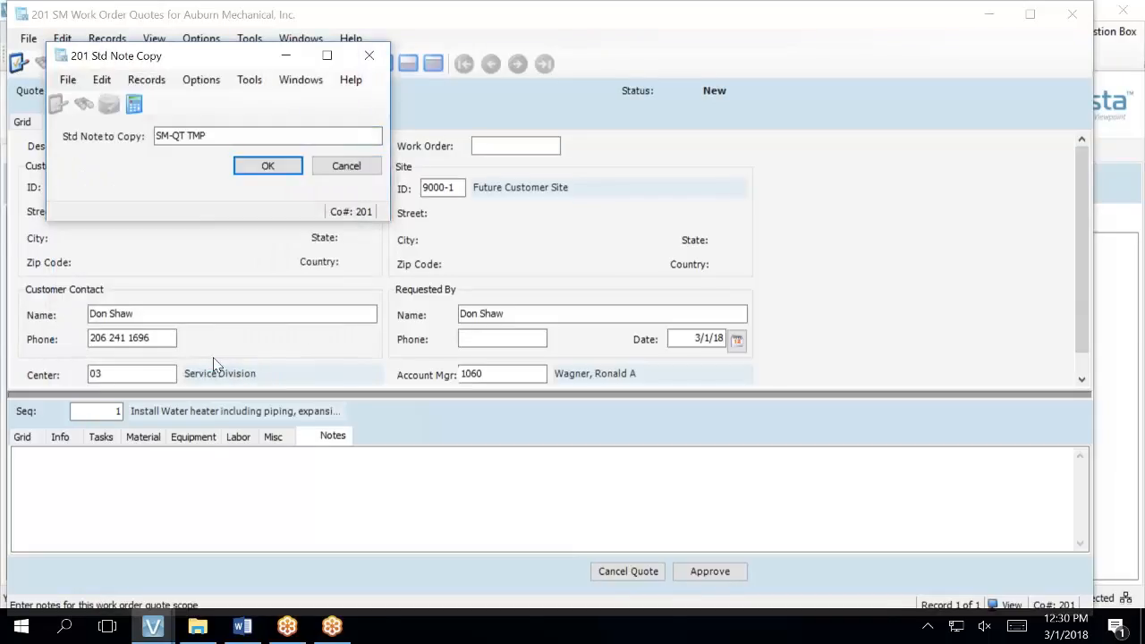
pyautogui.click(269, 168)
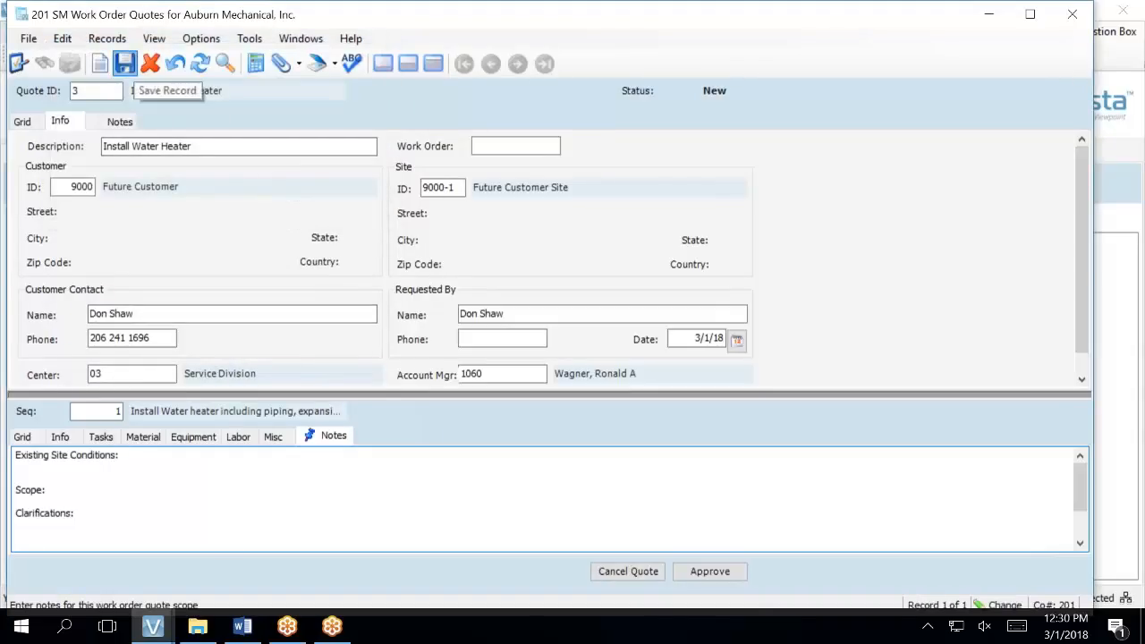
pyautogui.click(126, 63)
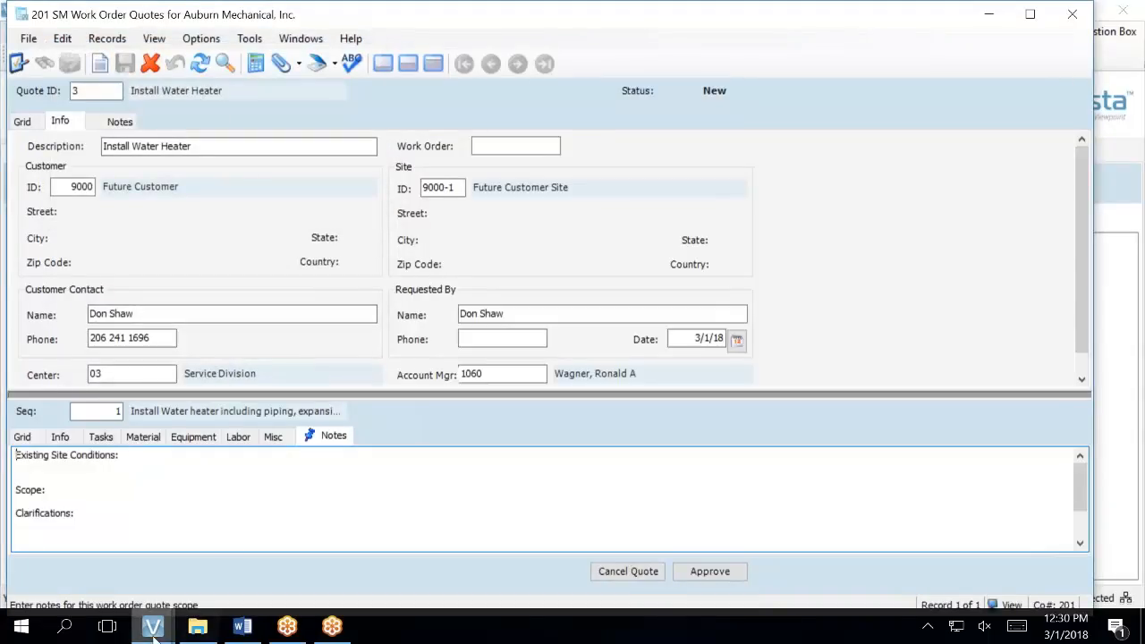
pyautogui.moveTo(153, 627)
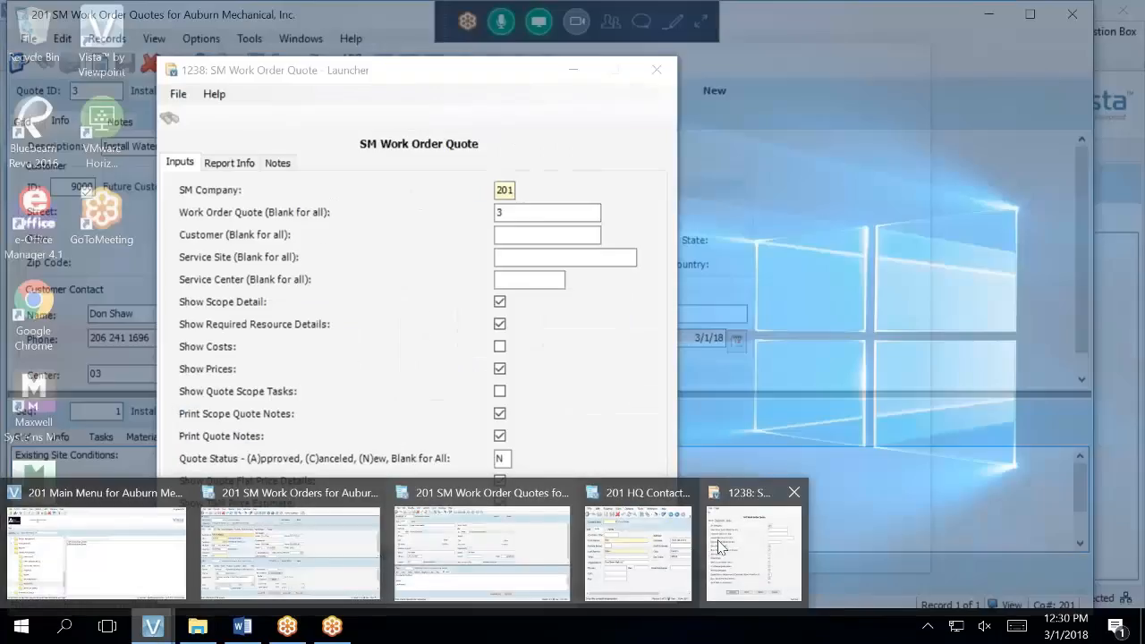
# - Preview the SM Work Order Quote report, reviewing page 2 and returning to page 1
pyautogui.click(719, 539)
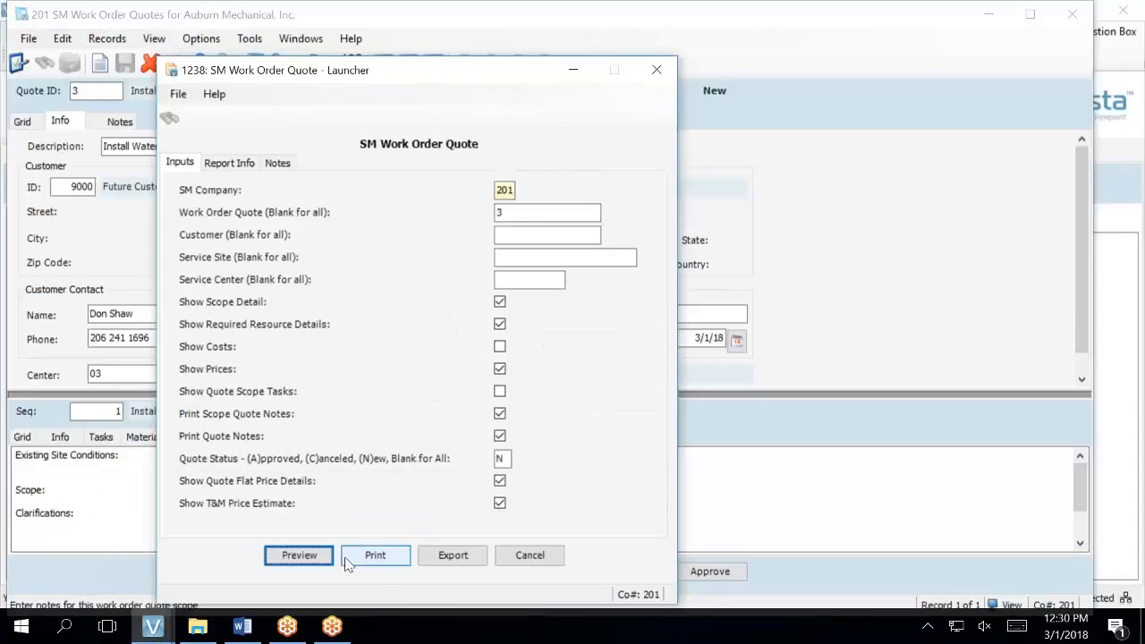
pyautogui.click(300, 556)
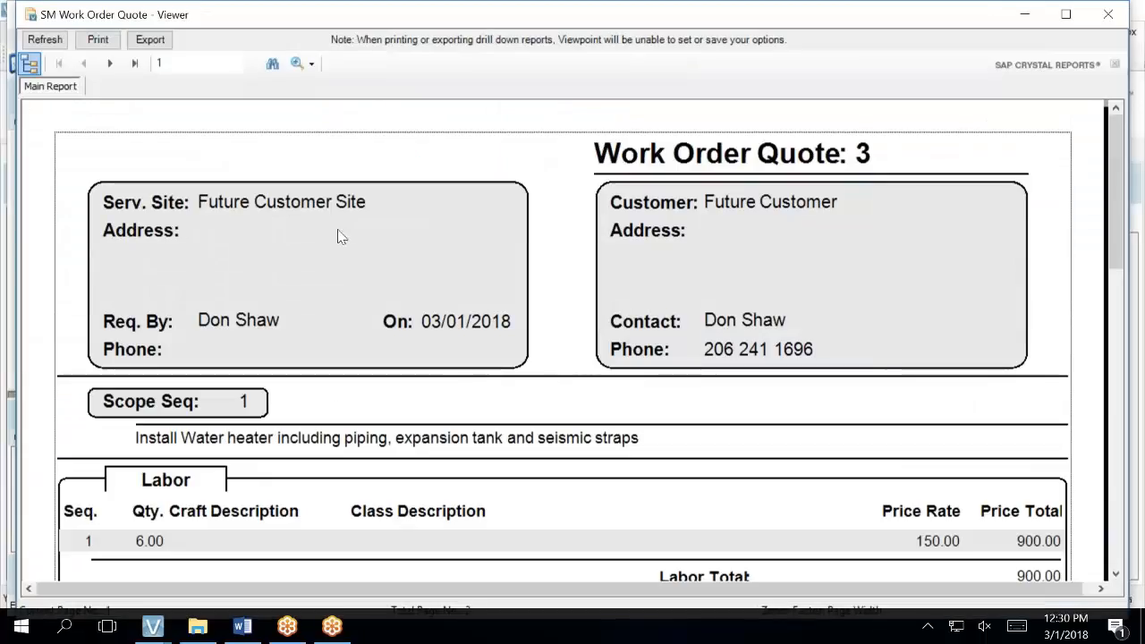
pyautogui.scroll(-10, 388, 450)
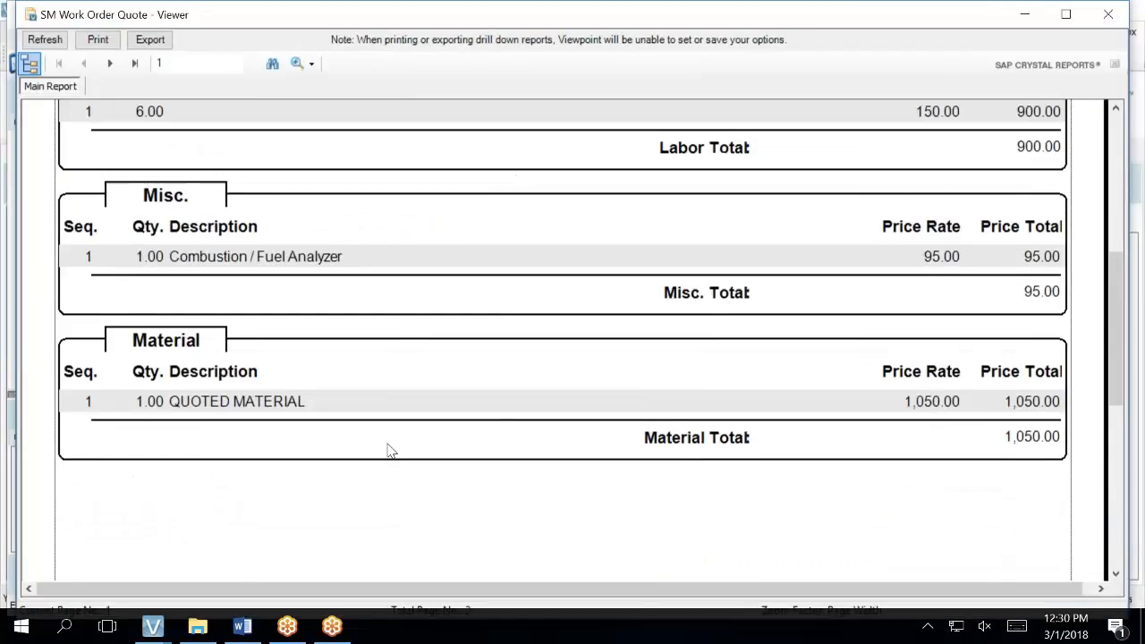
pyautogui.scroll(10, 388, 450)
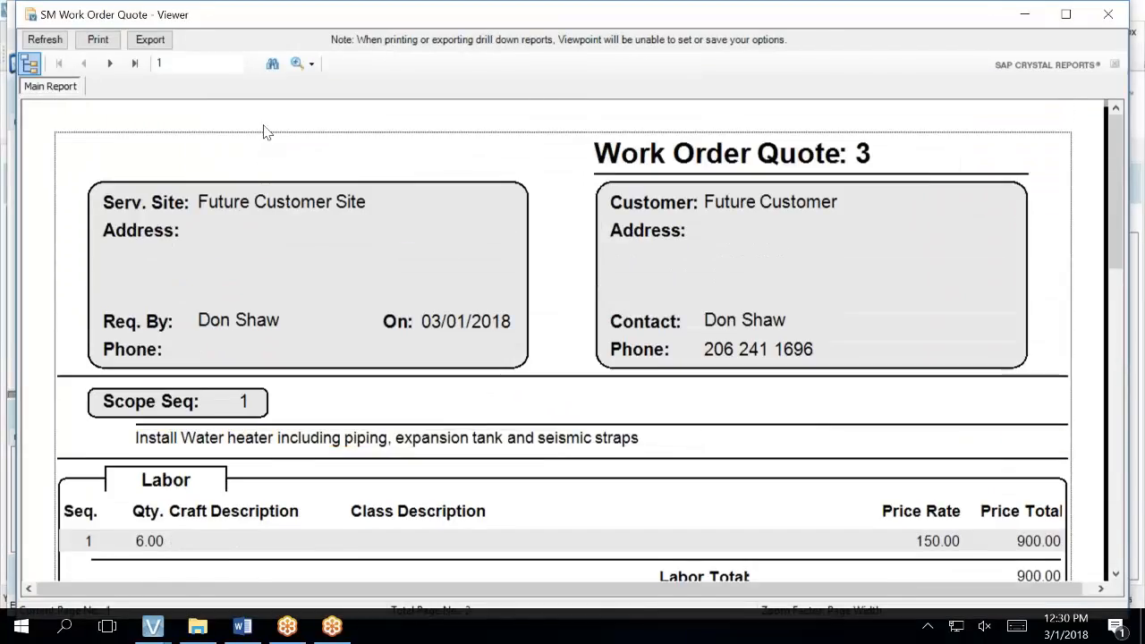
pyautogui.click(109, 63)
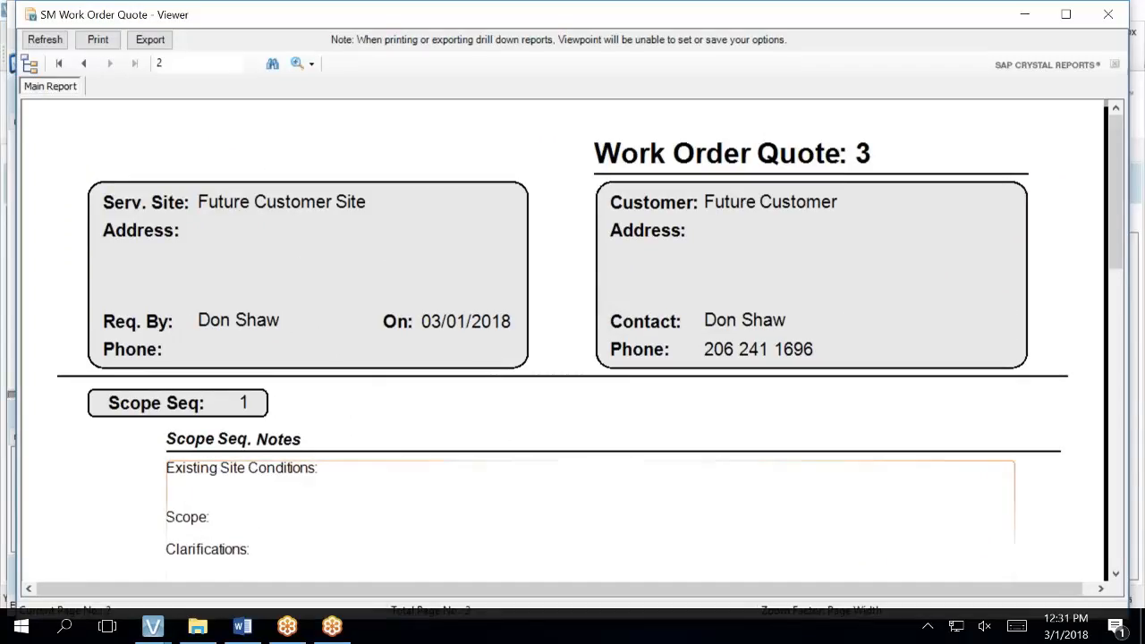
pyautogui.scroll(-3, 404, 534)
pyautogui.scroll(-5, 564, 340)
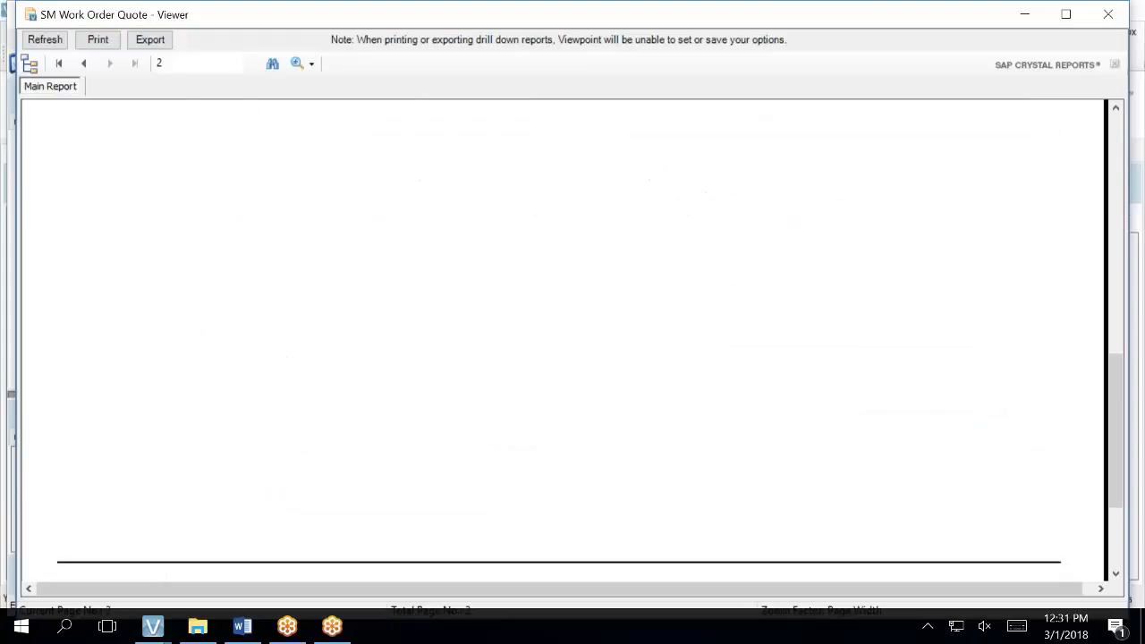
pyautogui.scroll(8, 563, 340)
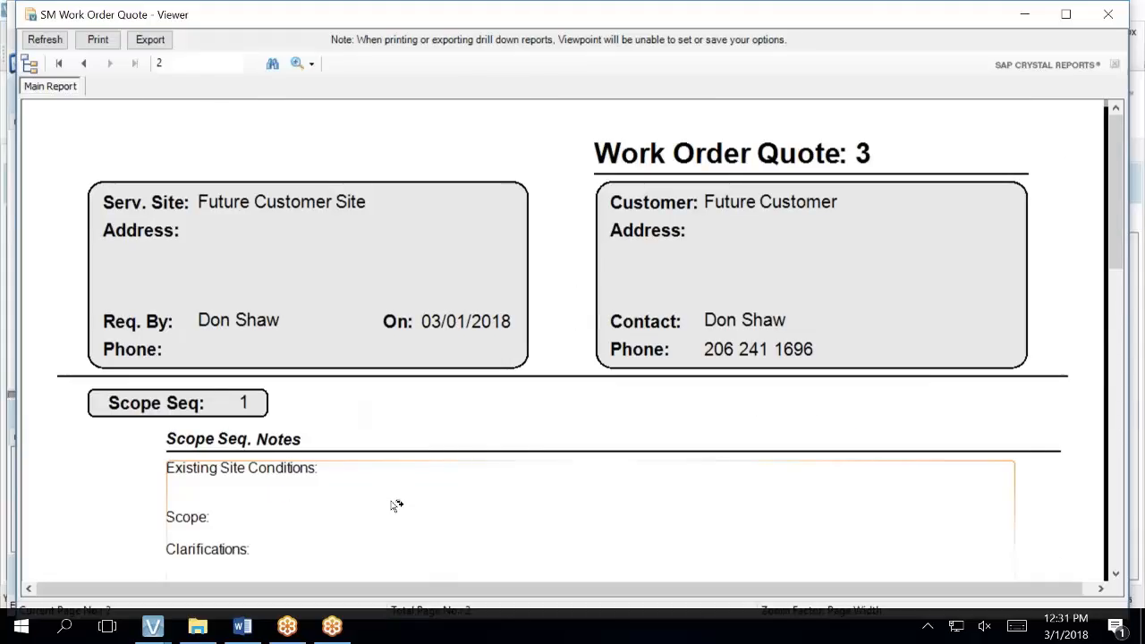
pyautogui.scroll(-1, 397, 506)
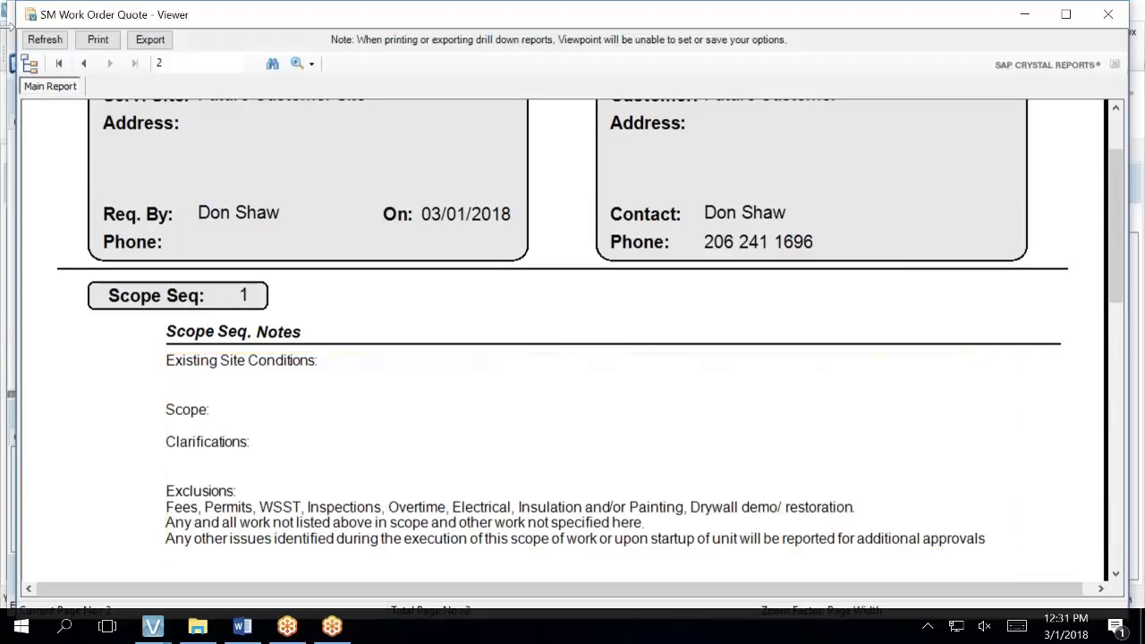
pyautogui.click(83, 64)
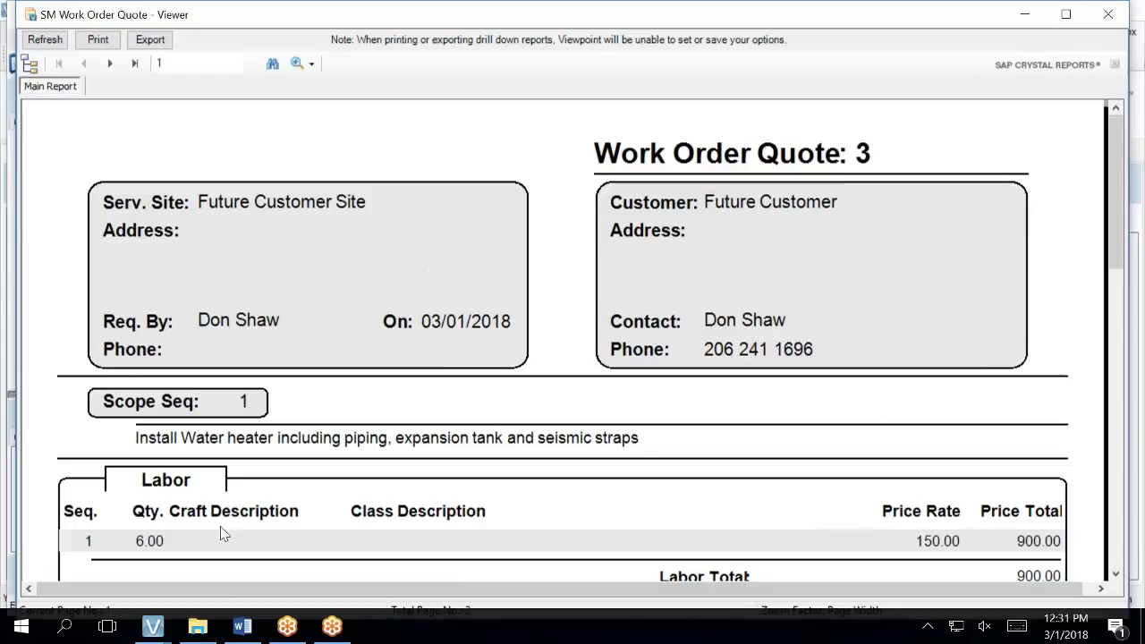
pyautogui.moveTo(153, 626)
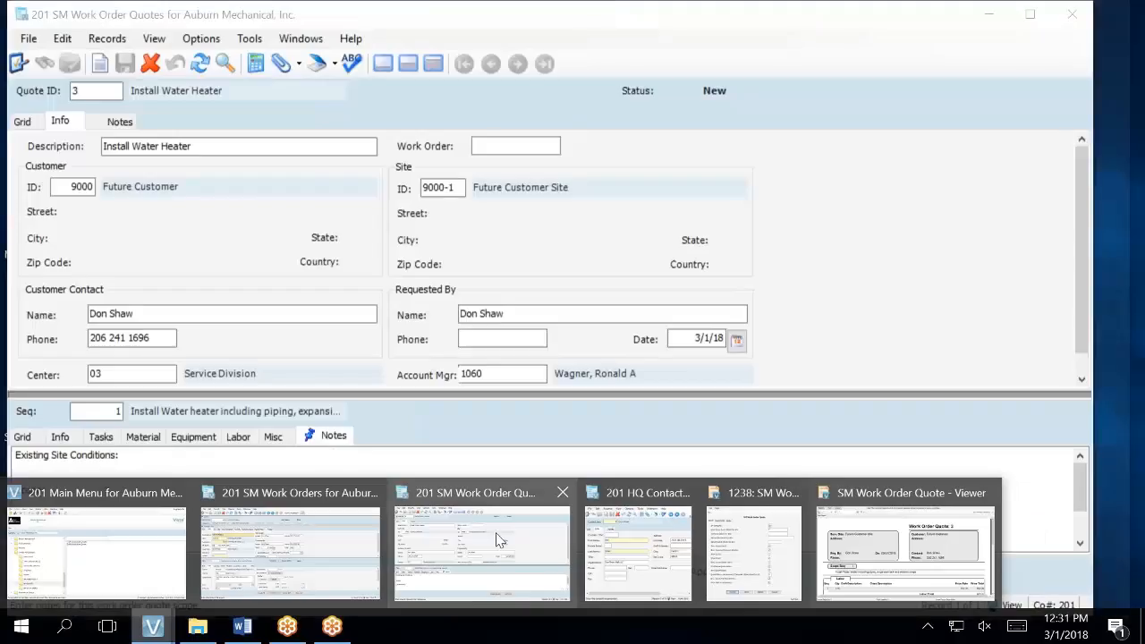
# - Paste the Exclusions paragraph into sequence 1's scope notes
pyautogui.click(499, 540)
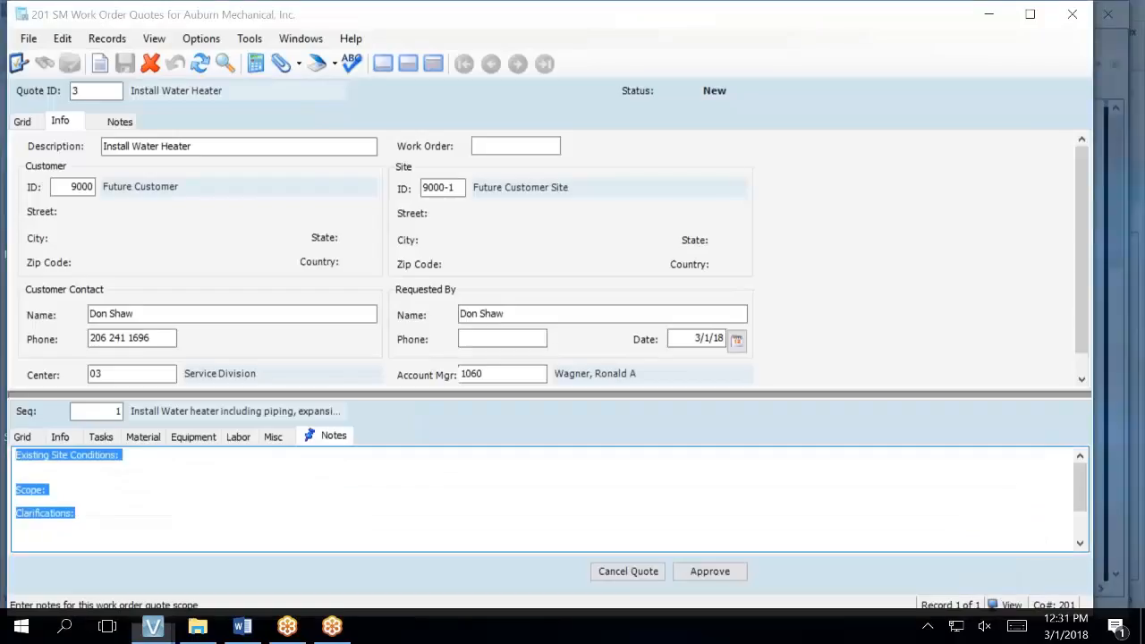
pyautogui.click(72, 499)
pyautogui.moveTo(86, 519); pyautogui.dragTo(17, 458)
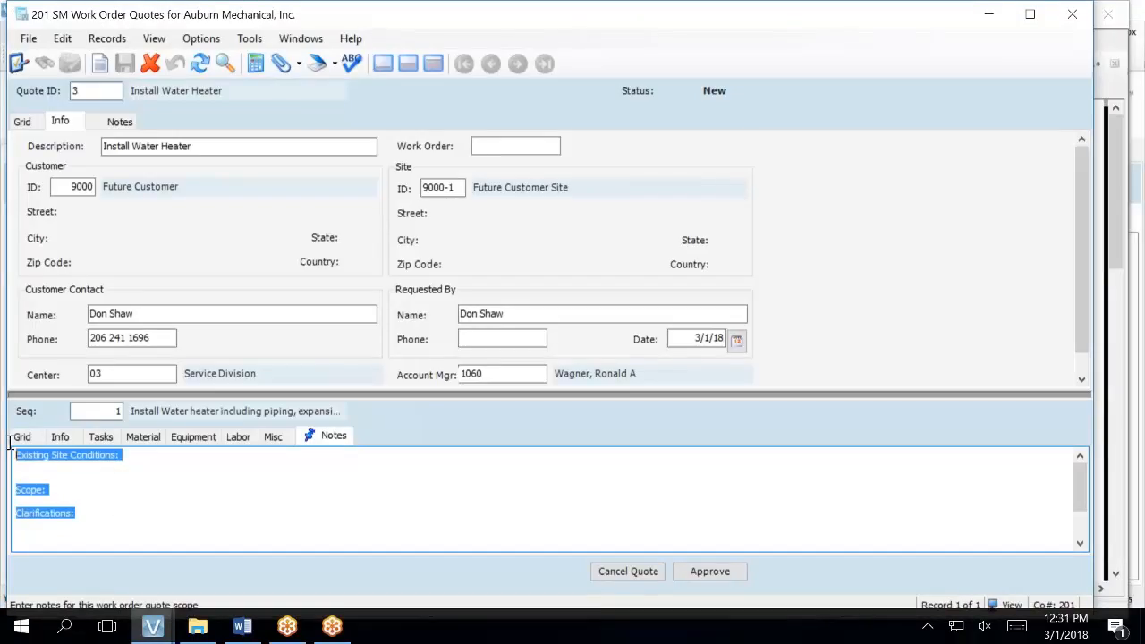
pyautogui.write('Exclusions: Fees, Permits, WSST, Inspections, Overtime, Electrical, Insulation and /or Painting, Drywall demo / restoration. Any and all work not listed above in scope and other work not specified here. Any other issues identified during the execution of this scope of work or upon startup of unit will be reported for additional approvals')
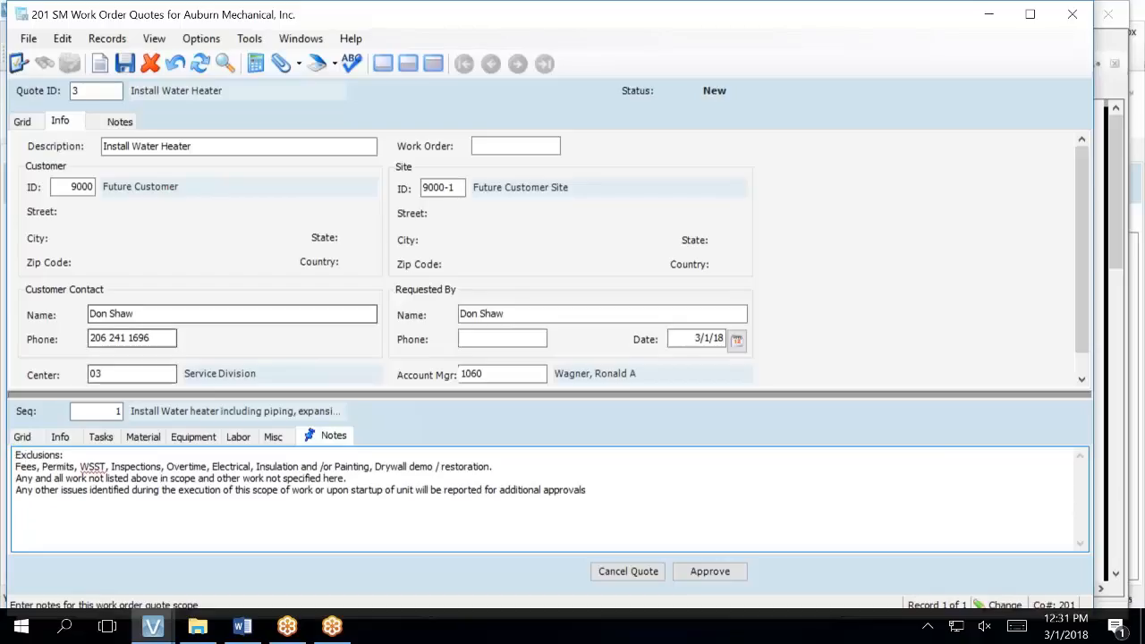
# - Draft 'Current Condition: Water heater has failed.' and 'Scope:' in the Detail field, then clear it entirely
pyautogui.click(62, 438)
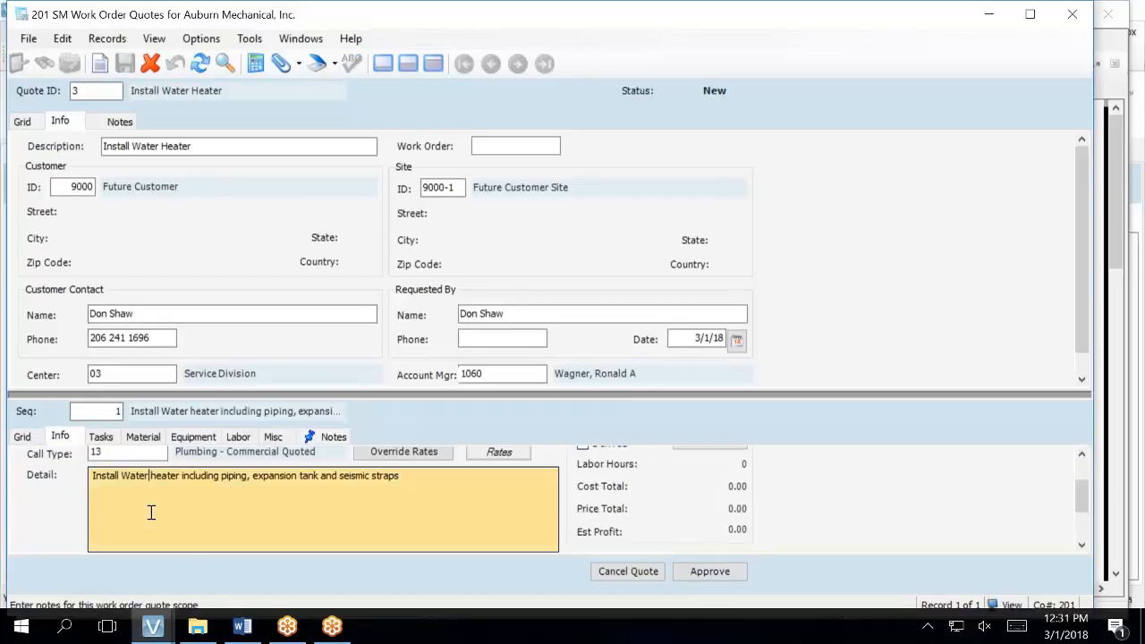
pyautogui.click(428, 480)
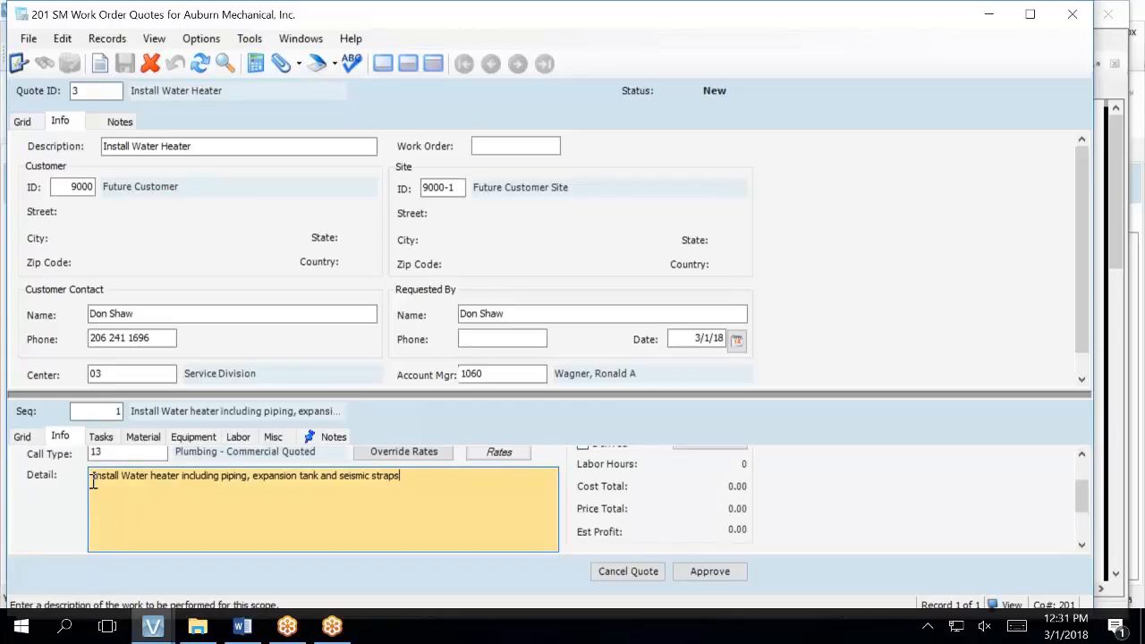
pyautogui.moveTo(93, 481); pyautogui.dragTo(97, 482)
pyautogui.click(92, 480)
pyautogui.press('Tab')
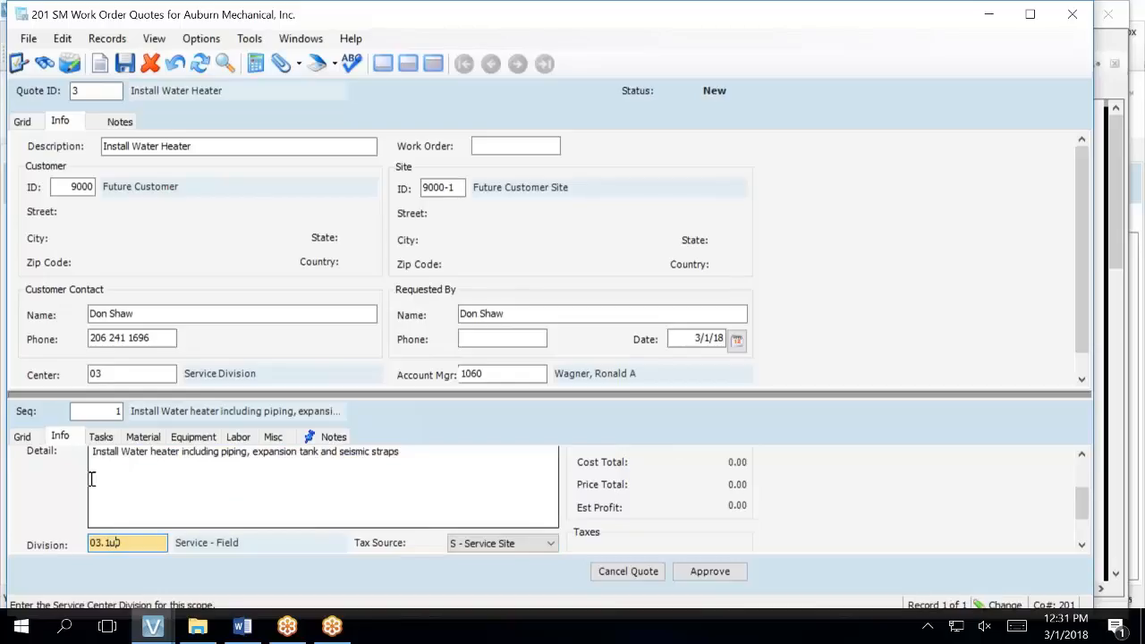
pyautogui.click(92, 474)
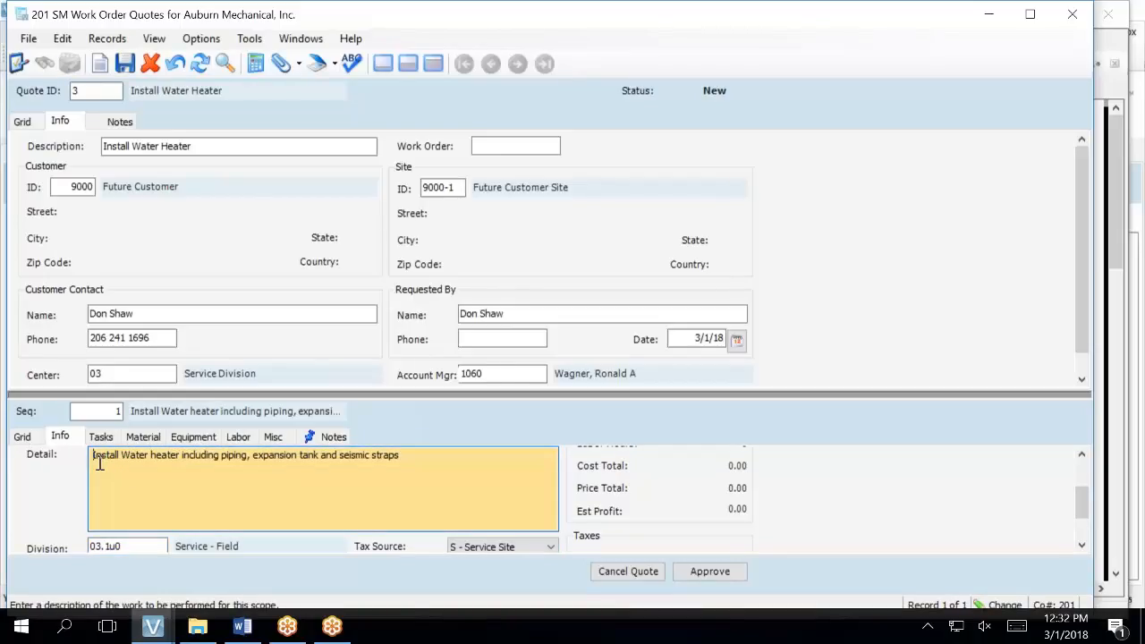
pyautogui.write('Curren ')
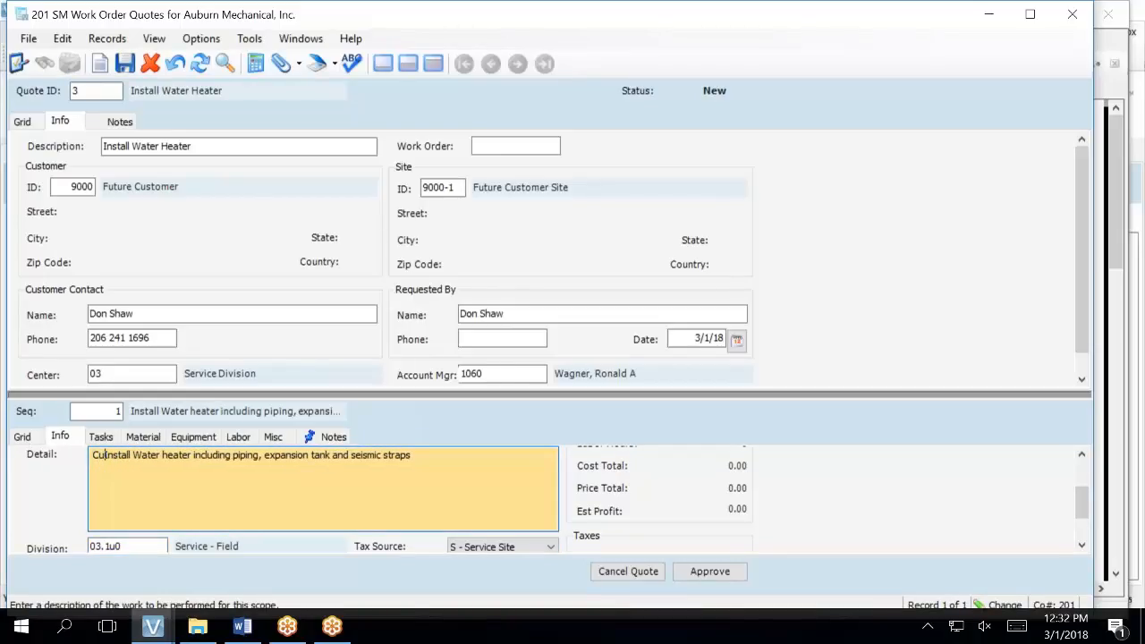
pyautogui.write('t Condi')
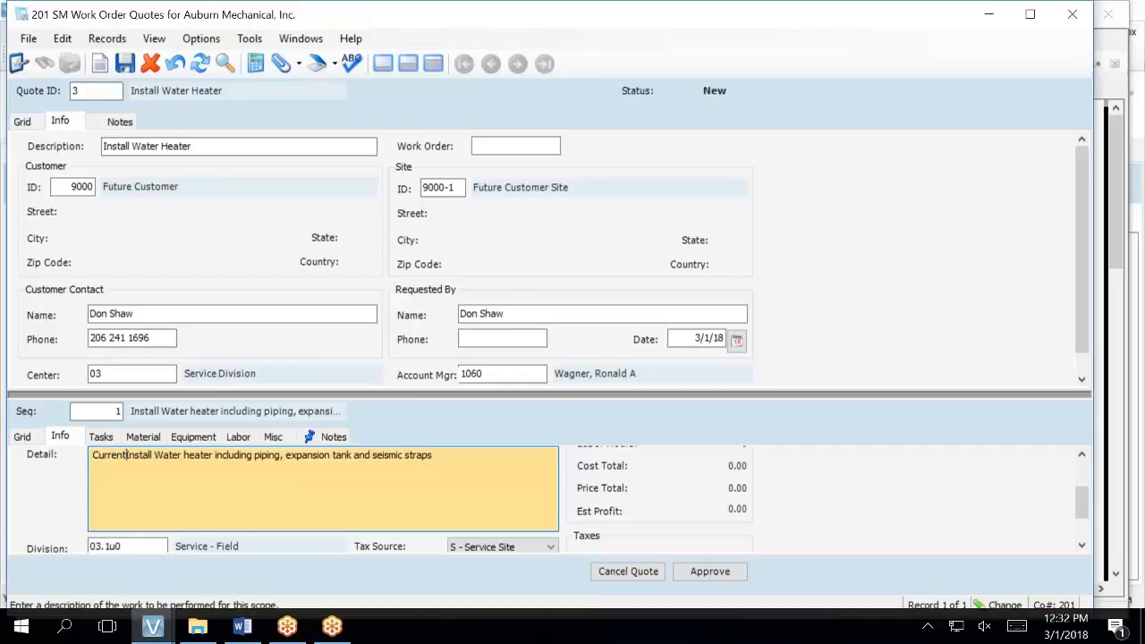
pyautogui.write('tion: Water ')
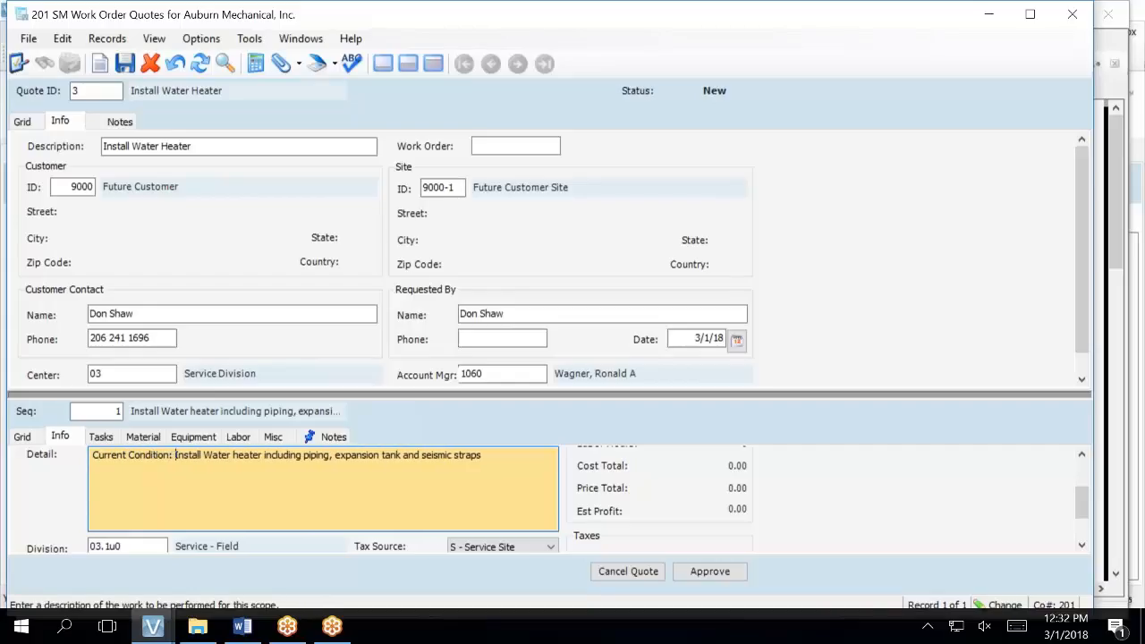
pyautogui.write('heater has fail')
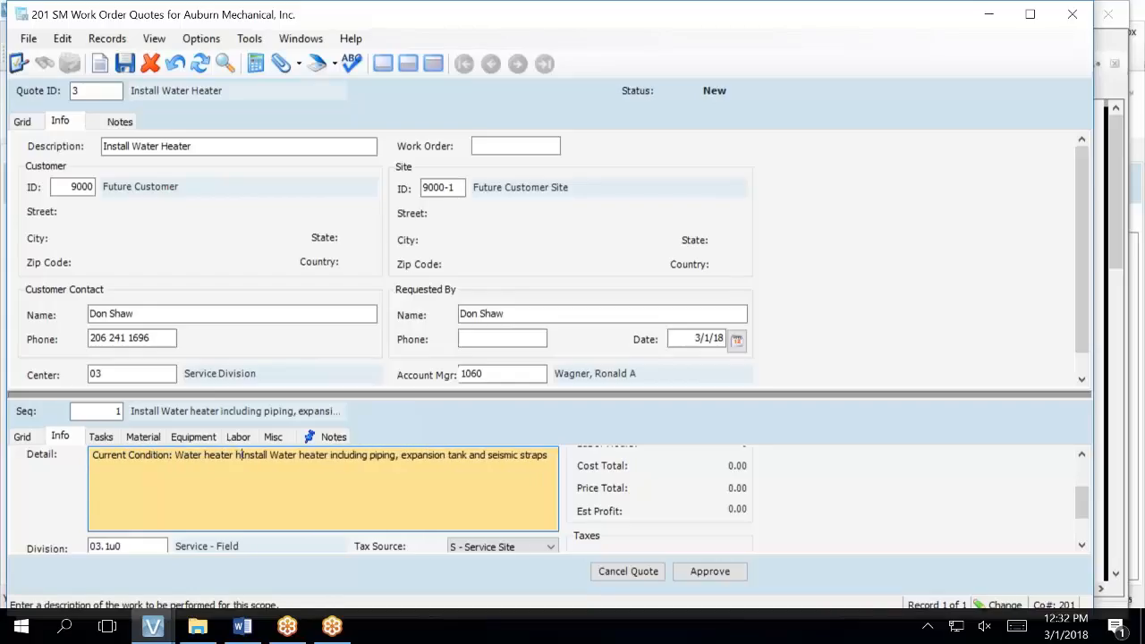
pyautogui.write('ed.')
pyautogui.press('Tab')
pyautogui.write('S')
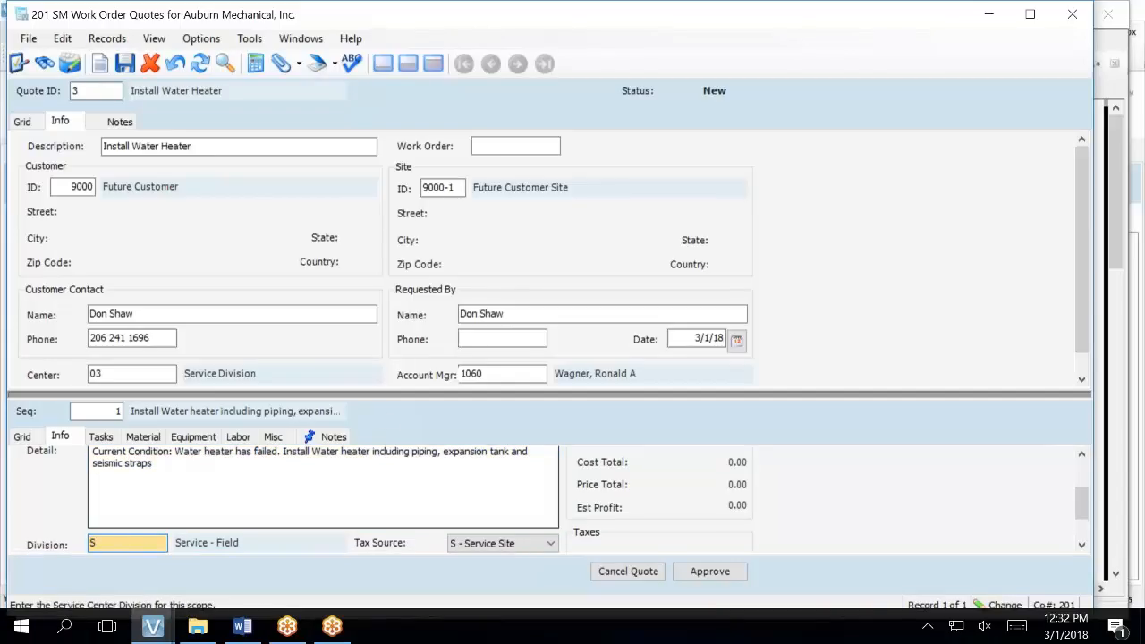
pyautogui.click(285, 454)
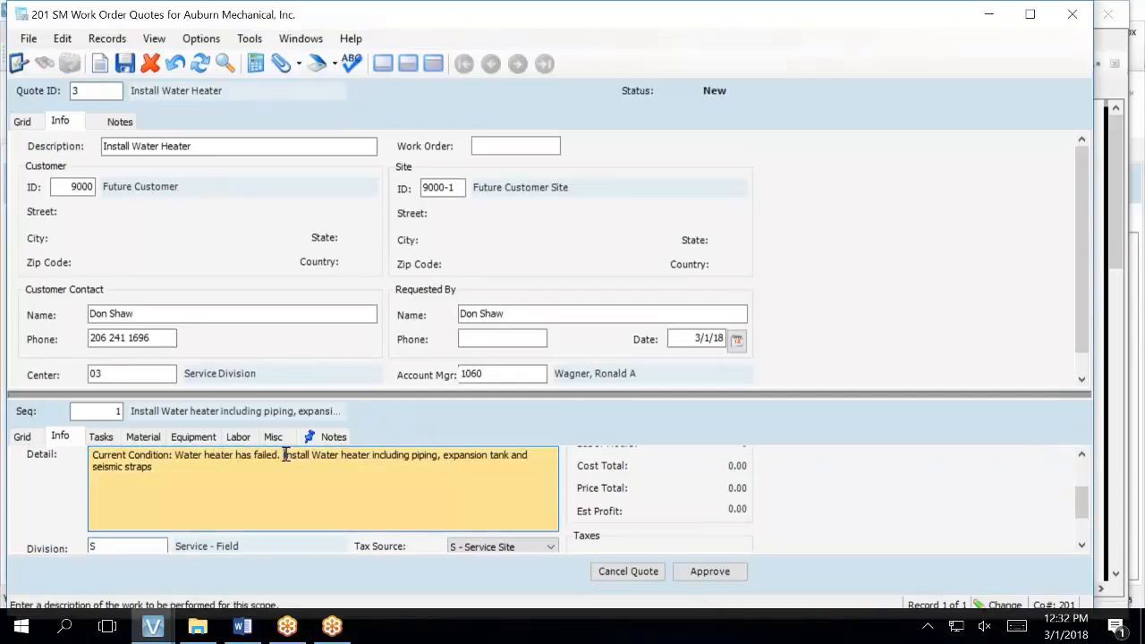
pyautogui.write('Scope:')
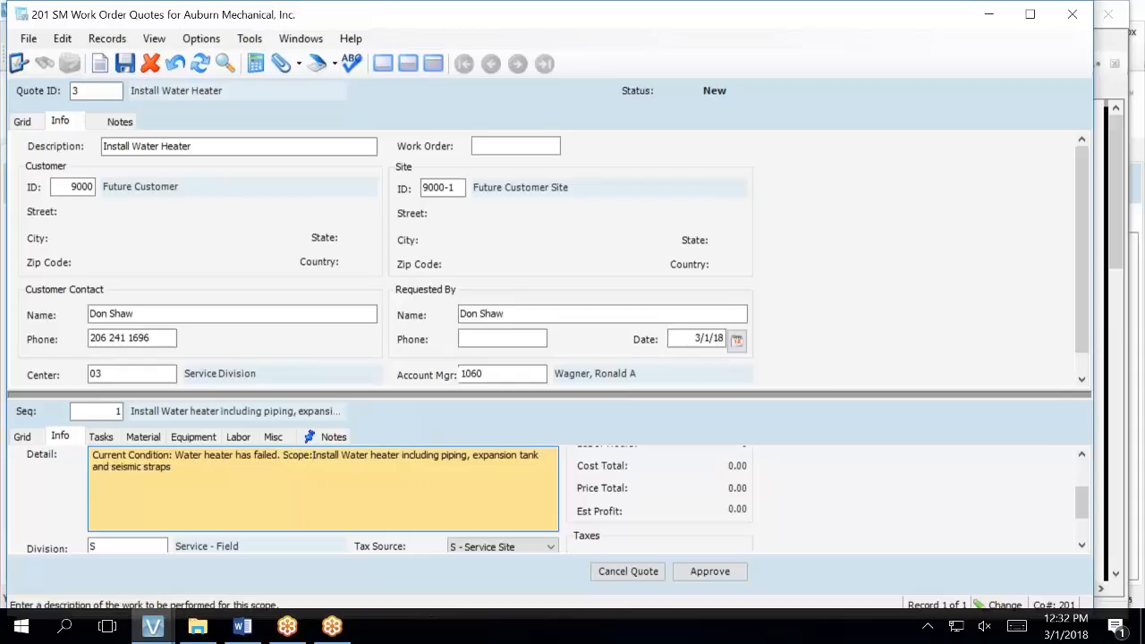
pyautogui.click(263, 484)
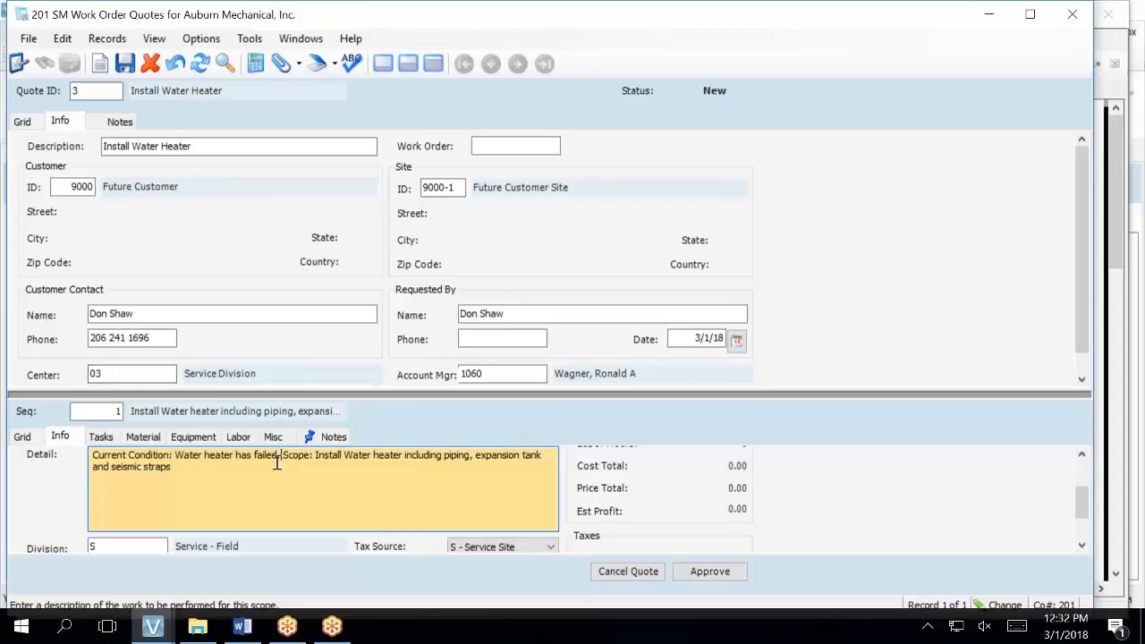
pyautogui.hotkey('ctrl', 'a')
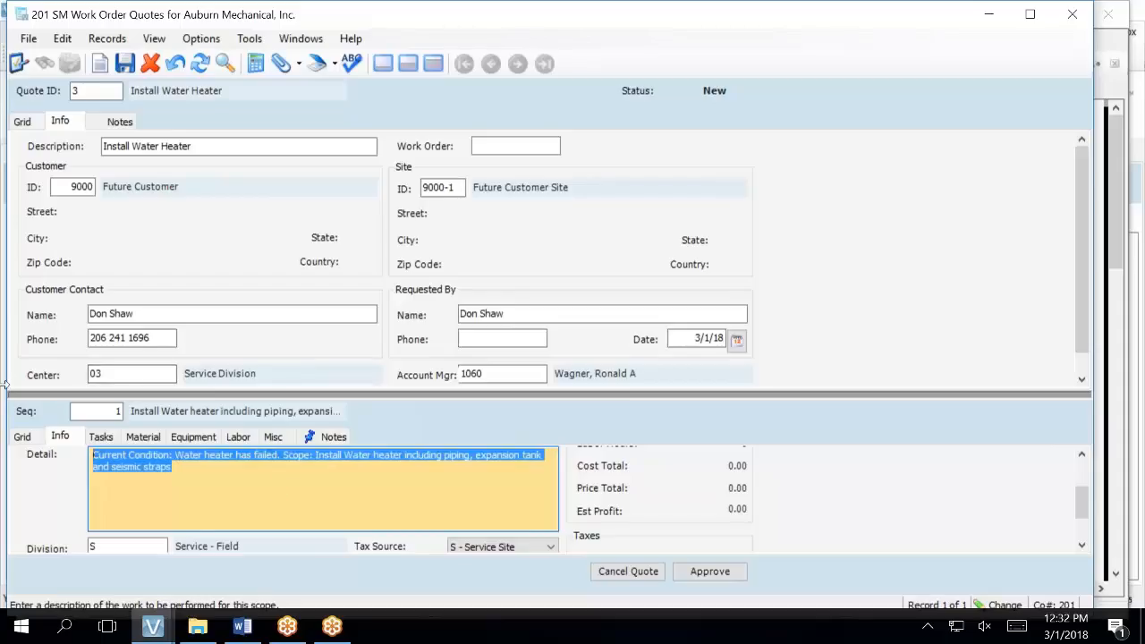
pyautogui.press('Delete')
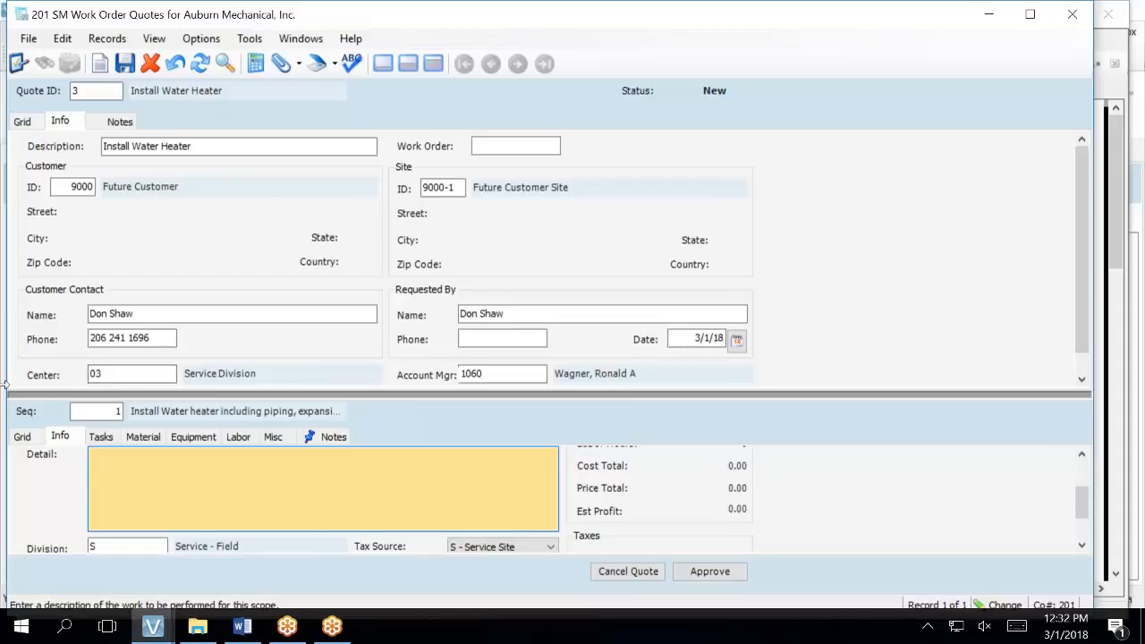
# - Paste into the empty Detail box and delete the wrongly pasted SMServiceSite text
pyautogui.rightClick(123, 490)
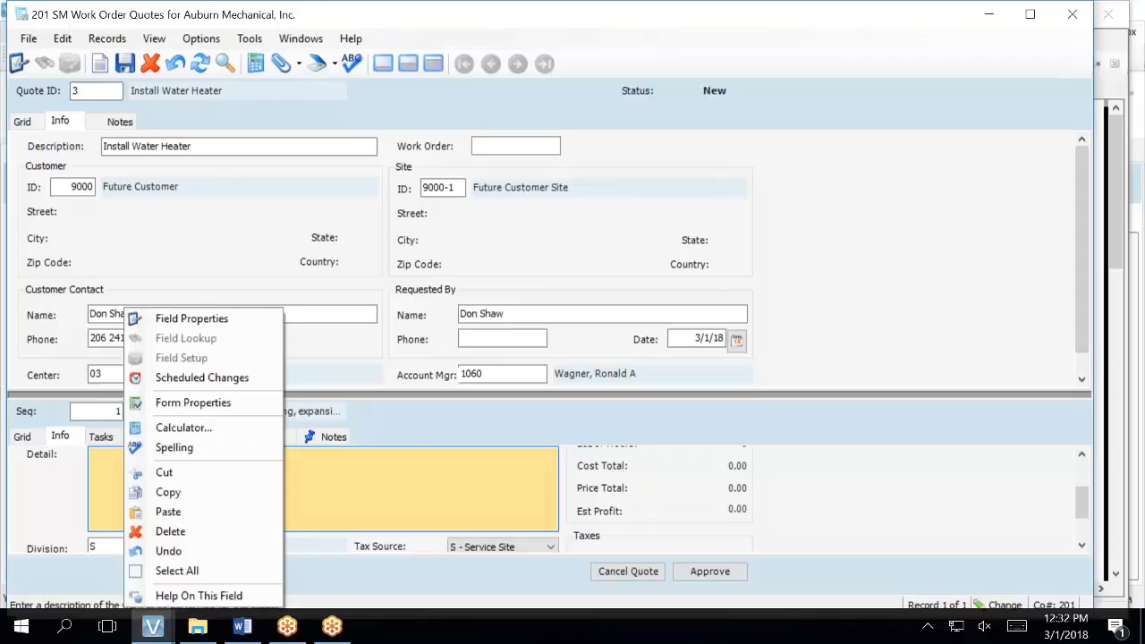
pyautogui.click(168, 511)
pyautogui.moveTo(200, 457); pyautogui.dragTo(26, 448)
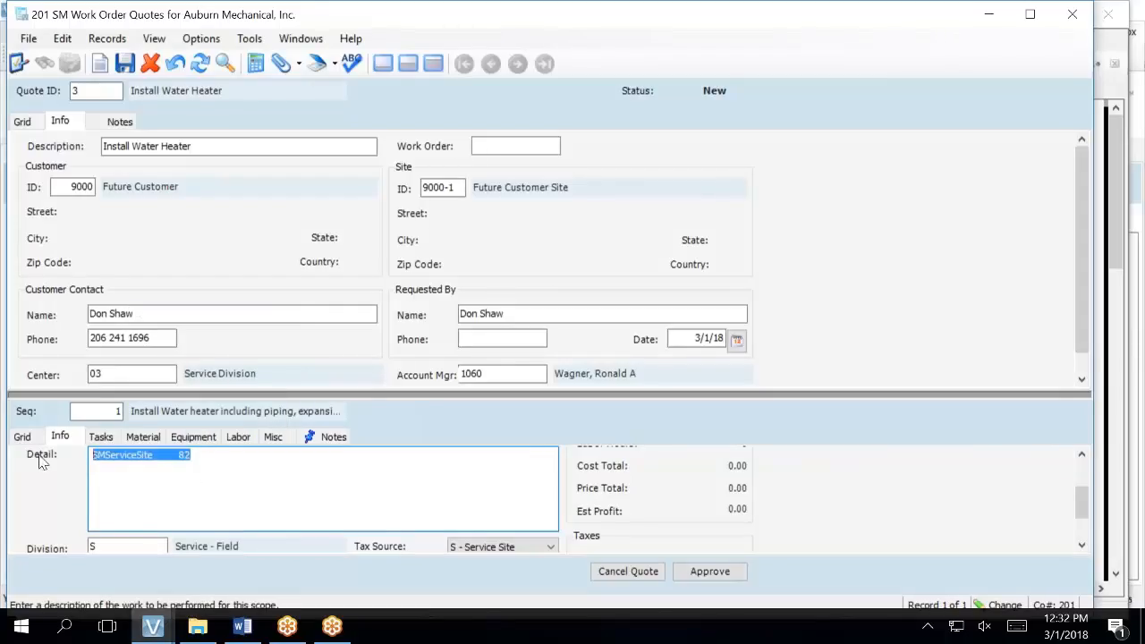
pyautogui.press('Delete')
# - Copy the scope notes into Detail, trimmed to Existing Site Conditions, Scope and Clarifications headings
pyautogui.click(333, 436)
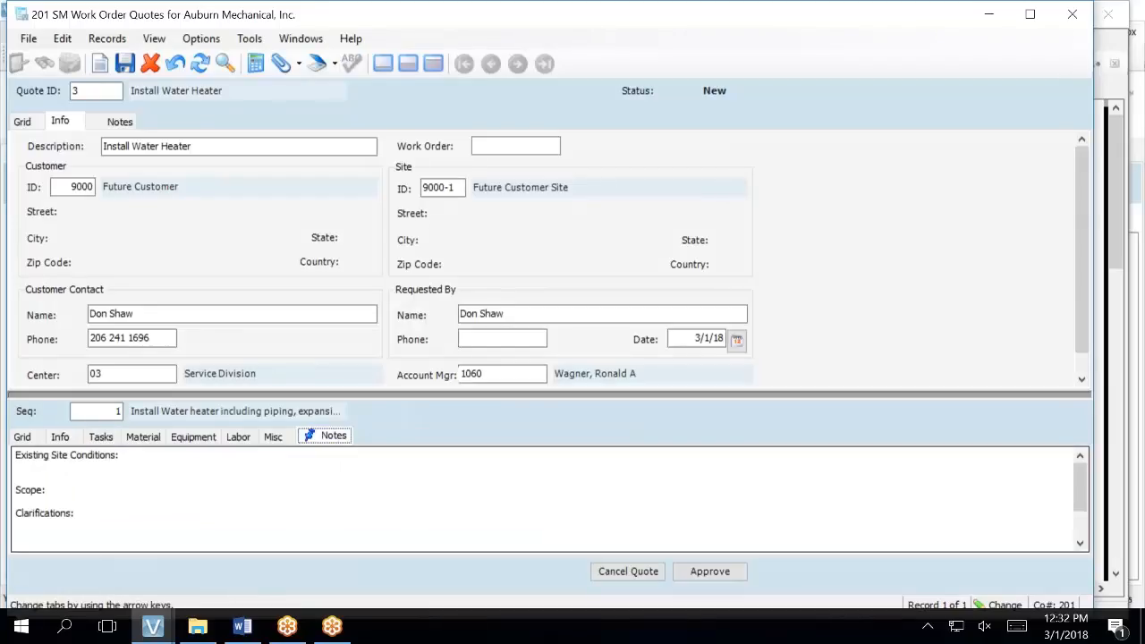
pyautogui.click(17, 460)
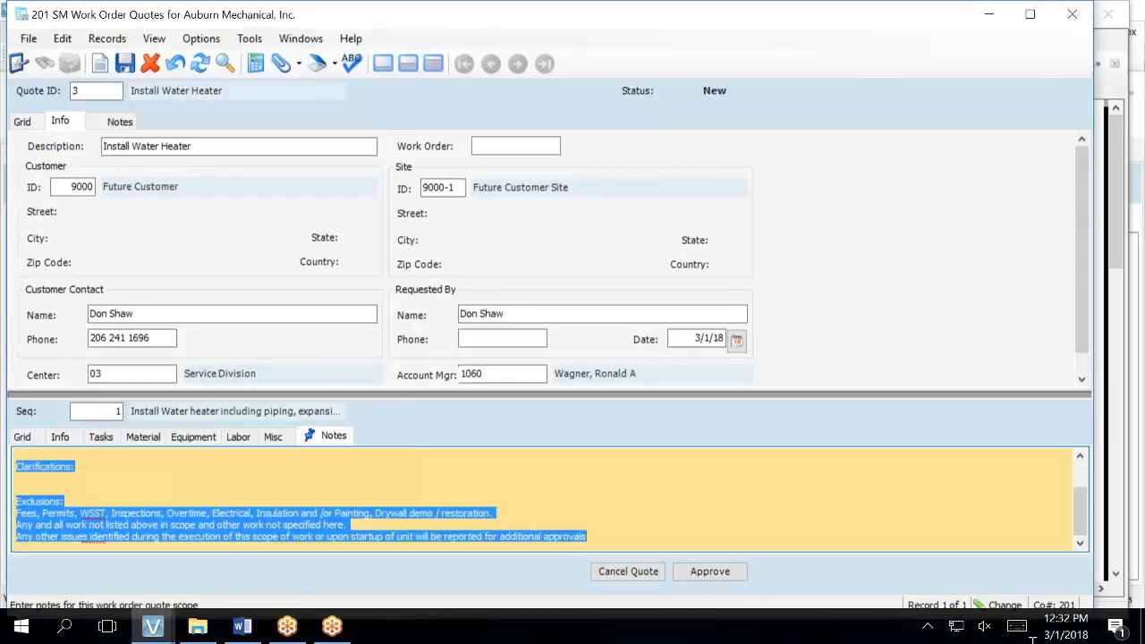
pyautogui.rightClick(358, 498)
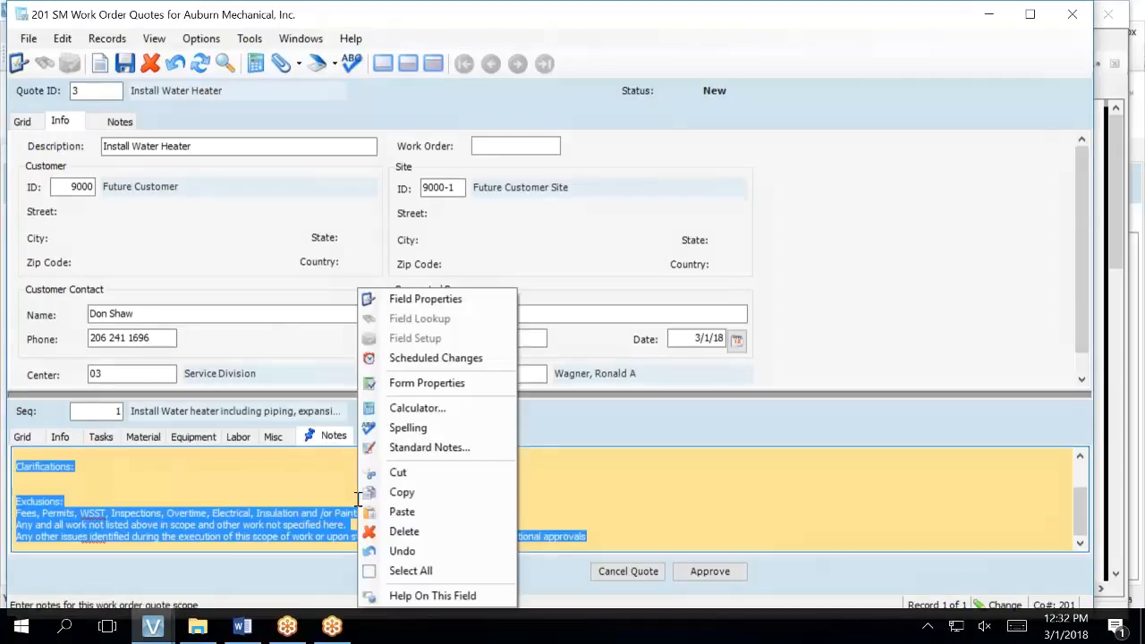
pyautogui.click(409, 491)
pyautogui.click(60, 437)
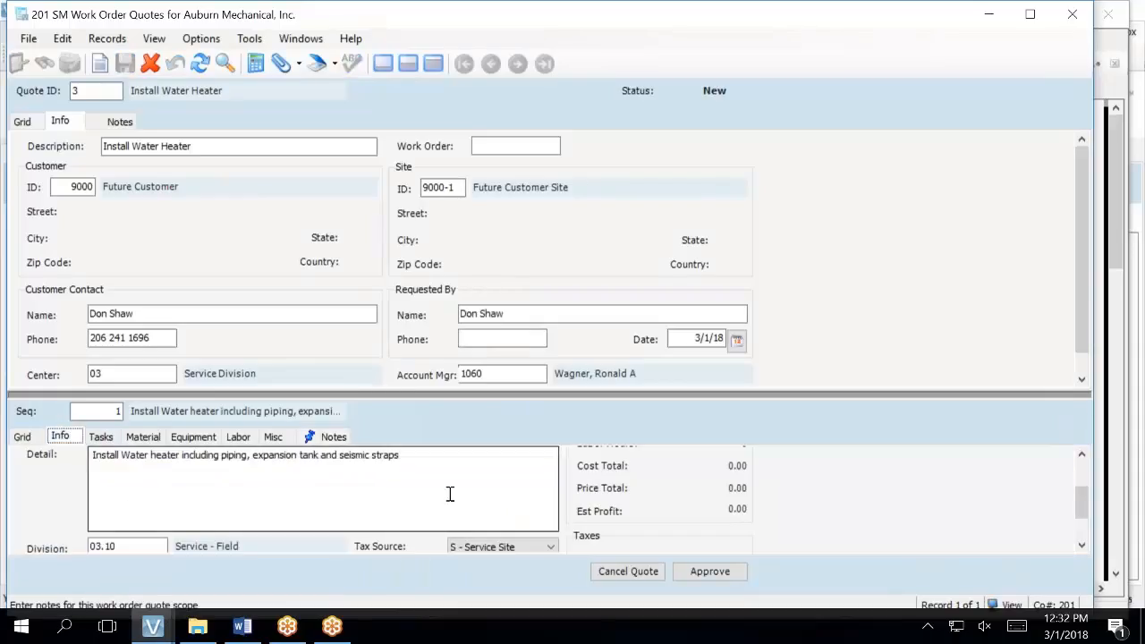
pyautogui.moveTo(445, 471); pyautogui.dragTo(16, 474)
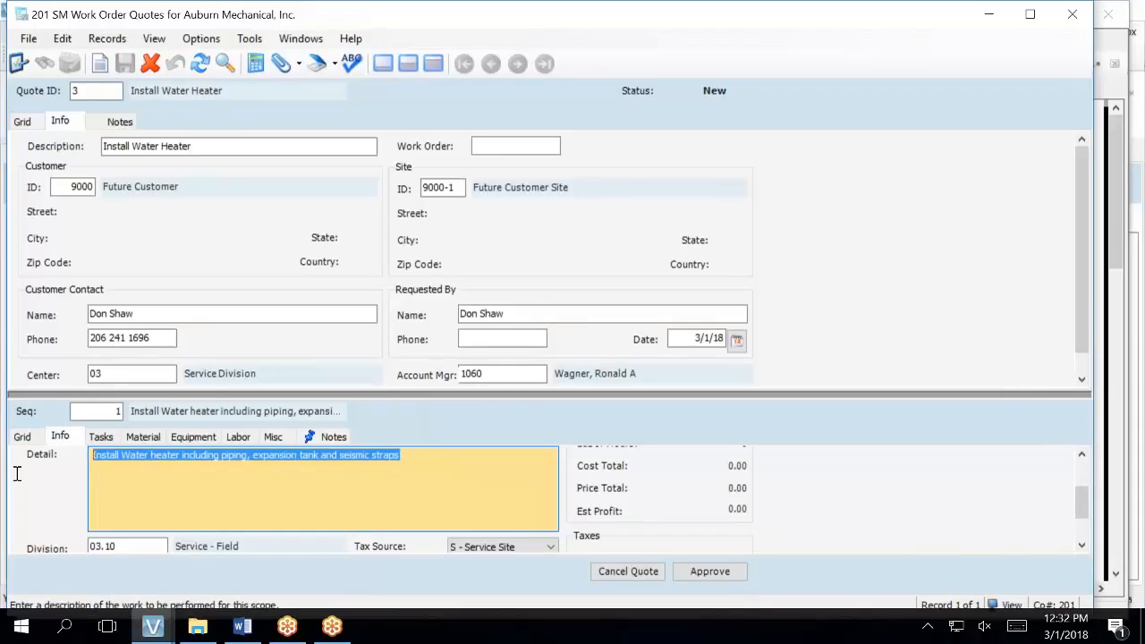
pyautogui.press('Delete')
pyautogui.hotkey('ctrl', 'v')
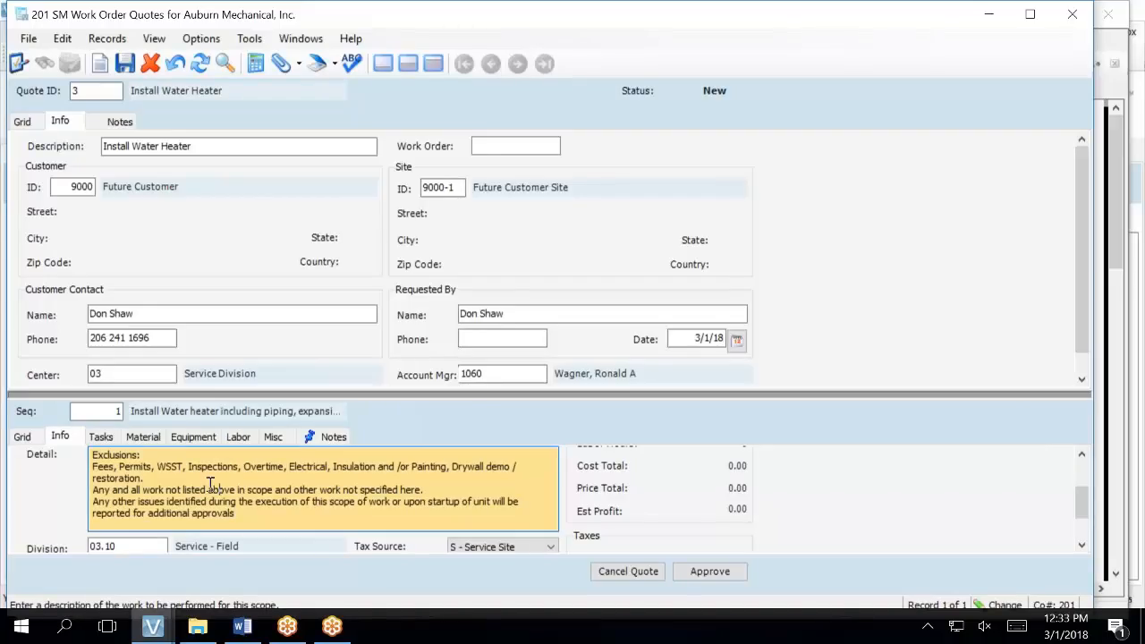
pyautogui.hotkey('ctrl', 'z')
# - Write 'Water heater is leaking' after the Existing Site Conditions heading
pyautogui.click(273, 458)
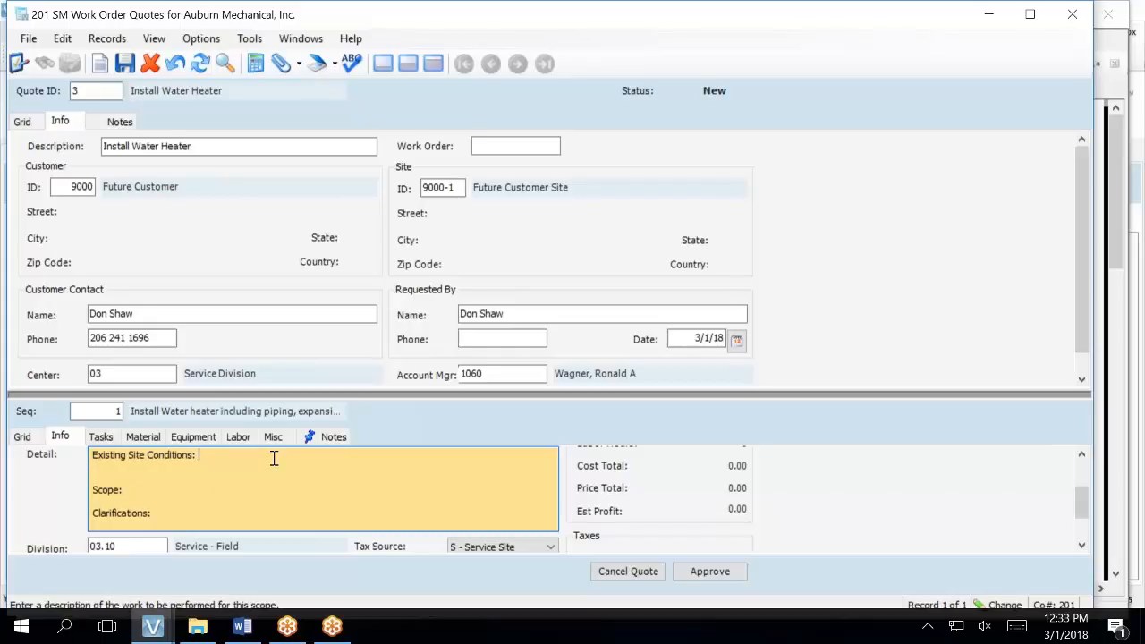
pyautogui.write('EW')
pyautogui.write('tr')
pyautogui.press('BackSpace')
pyautogui.press('BackSpace')
pyautogui.write('ater jesat')
pyautogui.press('BackSpace')
pyautogui.press('BackSpace')
pyautogui.press('BackSpace')
pyautogui.press('BackSpace')
pyautogui.press('BackSpace')
pyautogui.write('heaters')
pyautogui.press('BackSpace')
pyautogui.press('BackSpace')
pyautogui.write('is leaking')
# - Add 'Need to remove and replace water heater.' and the normal-hours service-interruption clarification, then save
pyautogui.click(328, 489)
pyautogui.write('Need to remove ')
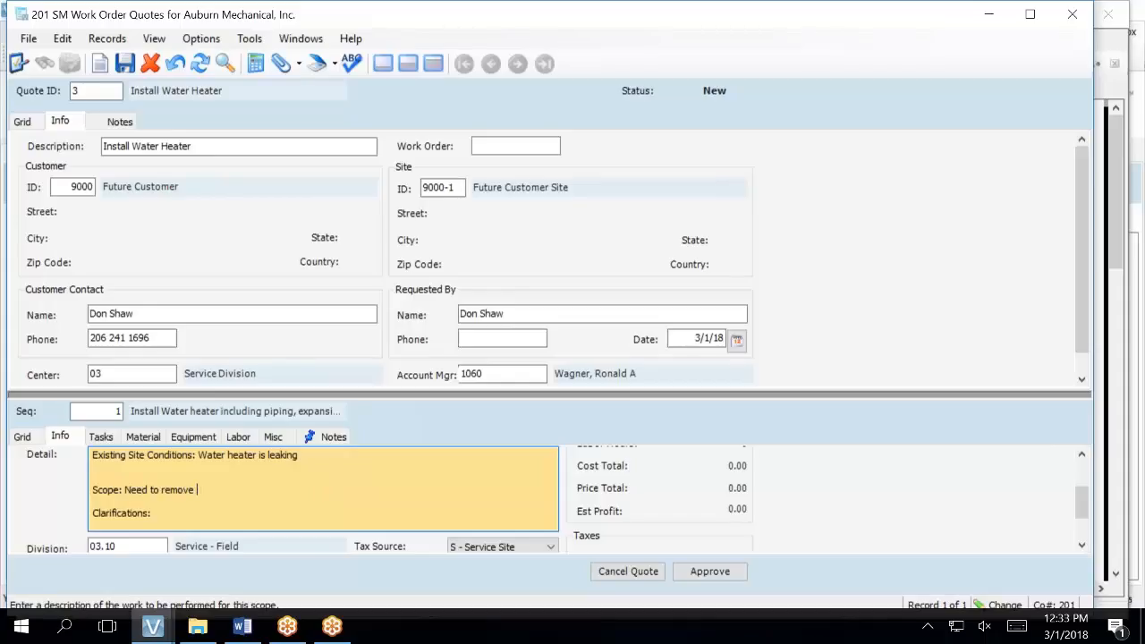
pyautogui.write('and replace water heater.')
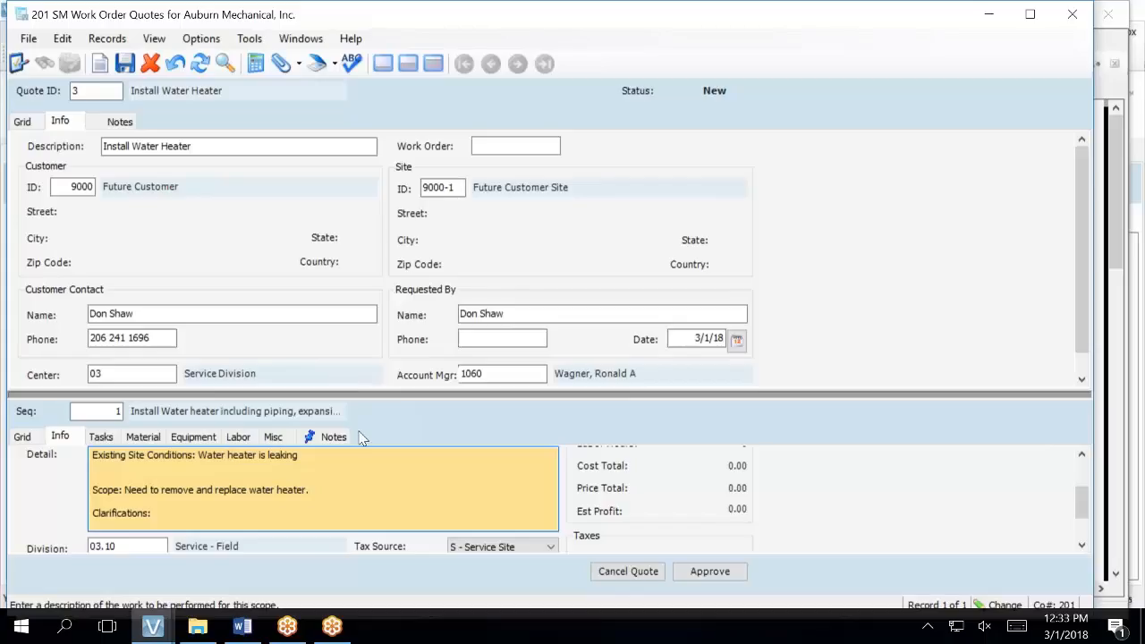
pyautogui.click(329, 504)
pyautogui.click(332, 514)
pyautogui.write('Work will be performed during')
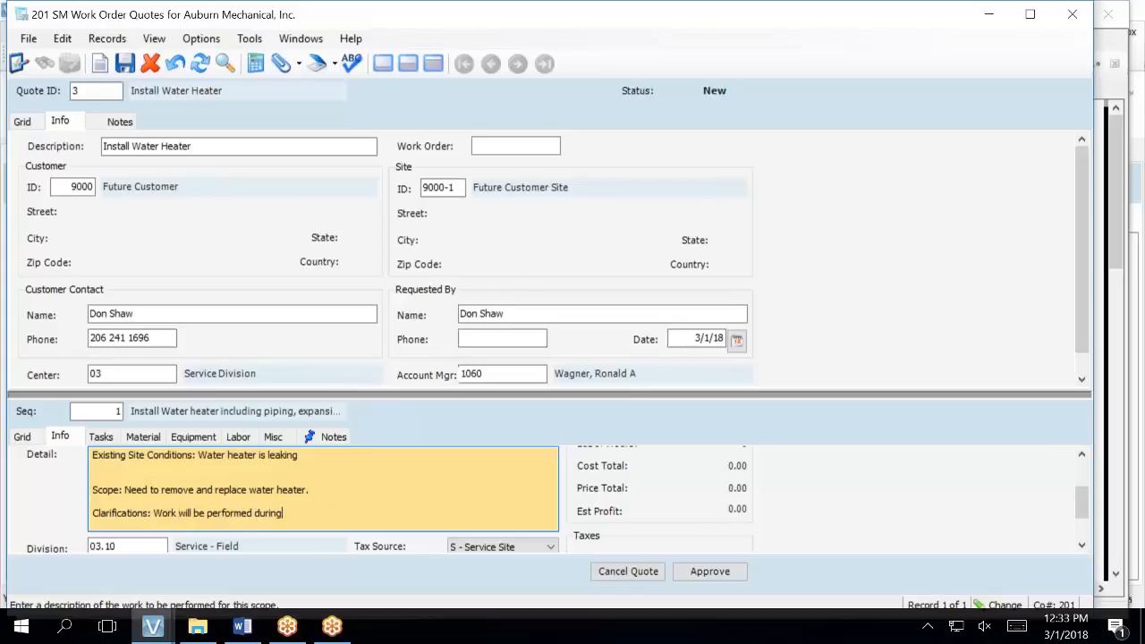
pyautogui.write(' normal hours, service interr')
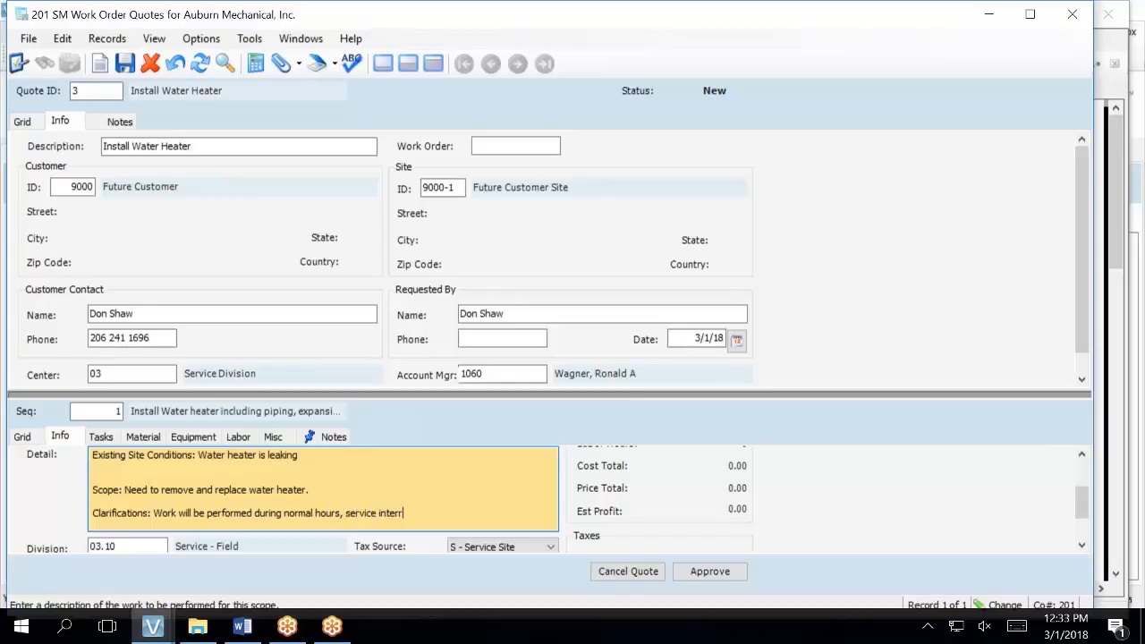
pyautogui.write('upation')
pyautogui.press('BackSpace')
pyautogui.press('BackSpace')
pyautogui.press('BackSpace')
pyautogui.press('BackSpace')
pyautogui.press('BackSpace')
pyautogui.press('BackSpace')
pyautogui.write('ion will occur.')
pyautogui.click(126, 65)
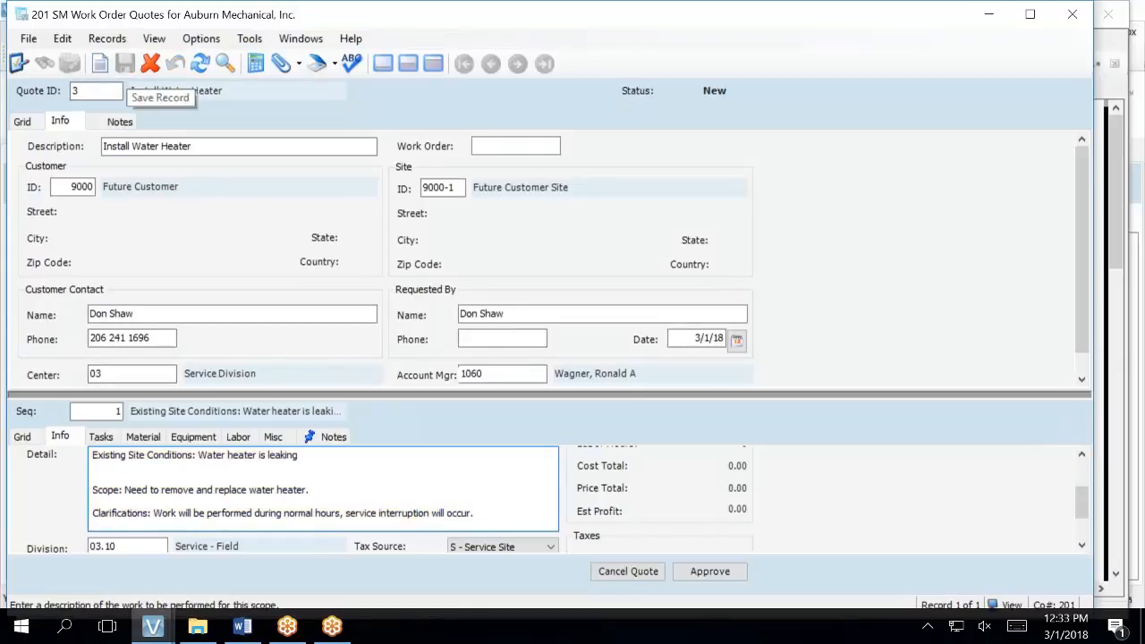
pyautogui.moveTo(154, 628)
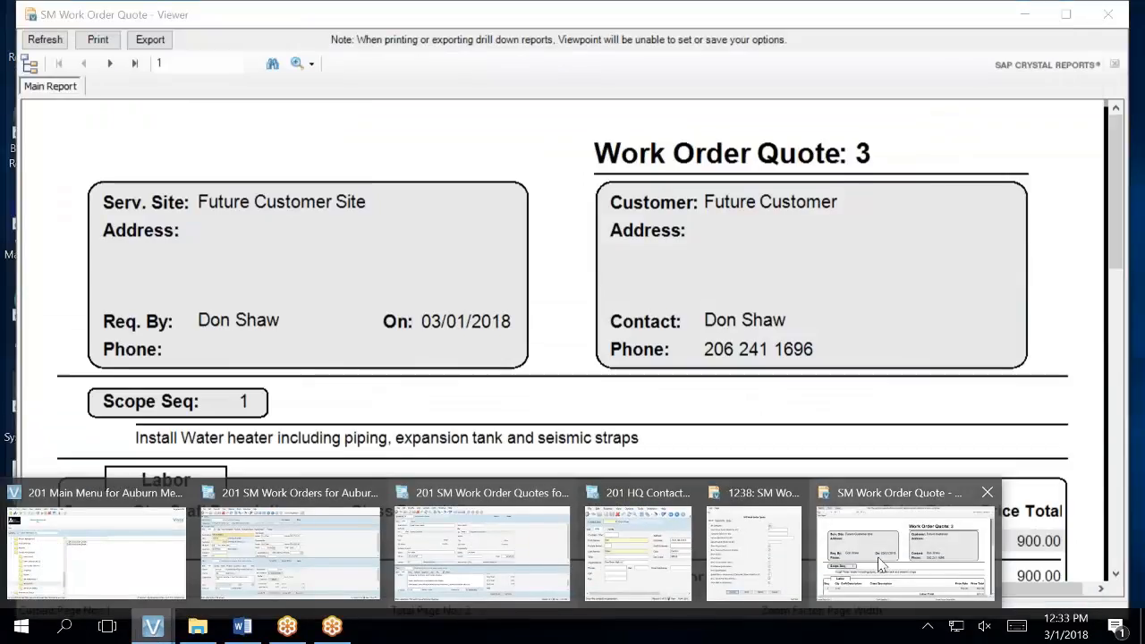
# - Refresh the Work Order Quote 3 preview and scroll page 1 to check the new scope text
pyautogui.click(881, 563)
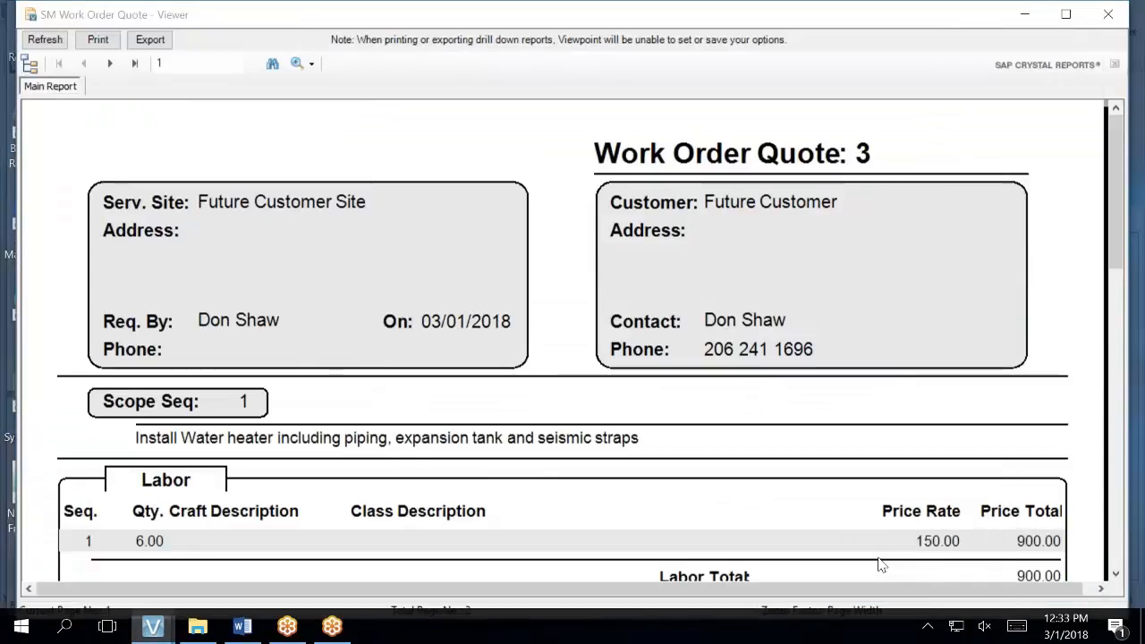
pyautogui.click(39, 39)
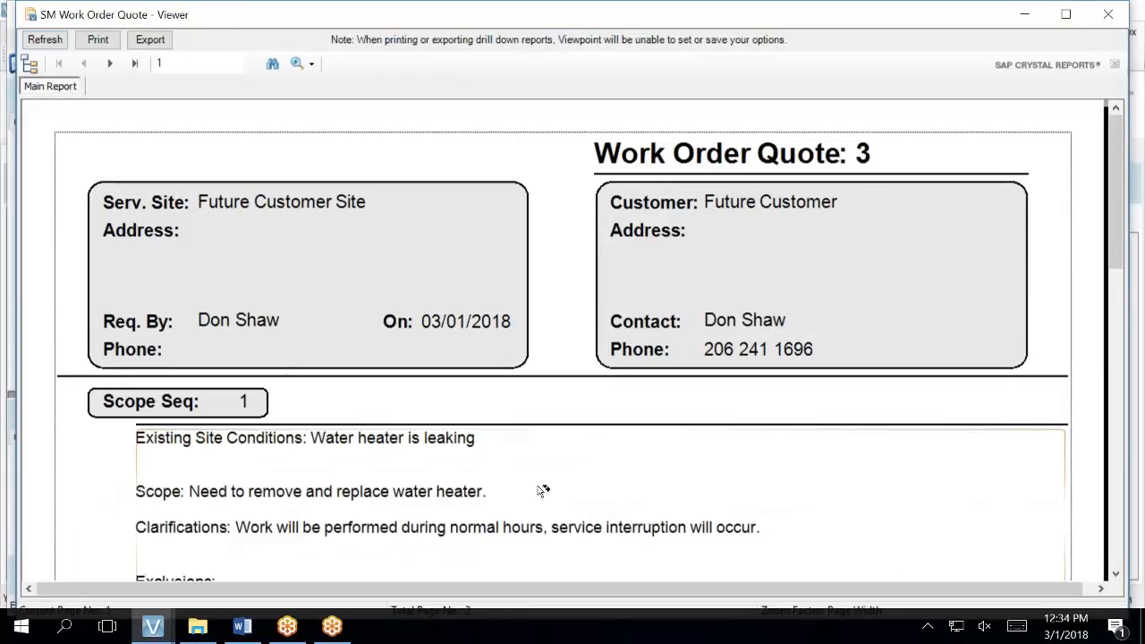
pyautogui.scroll(-3, 542, 490)
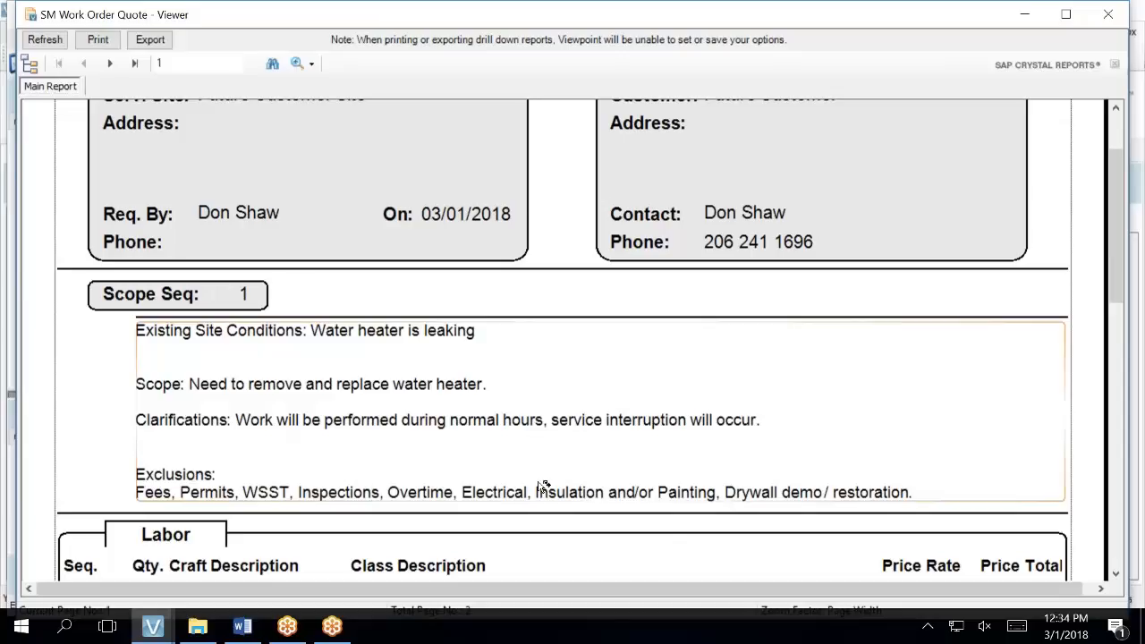
pyautogui.scroll(-15, 542, 471)
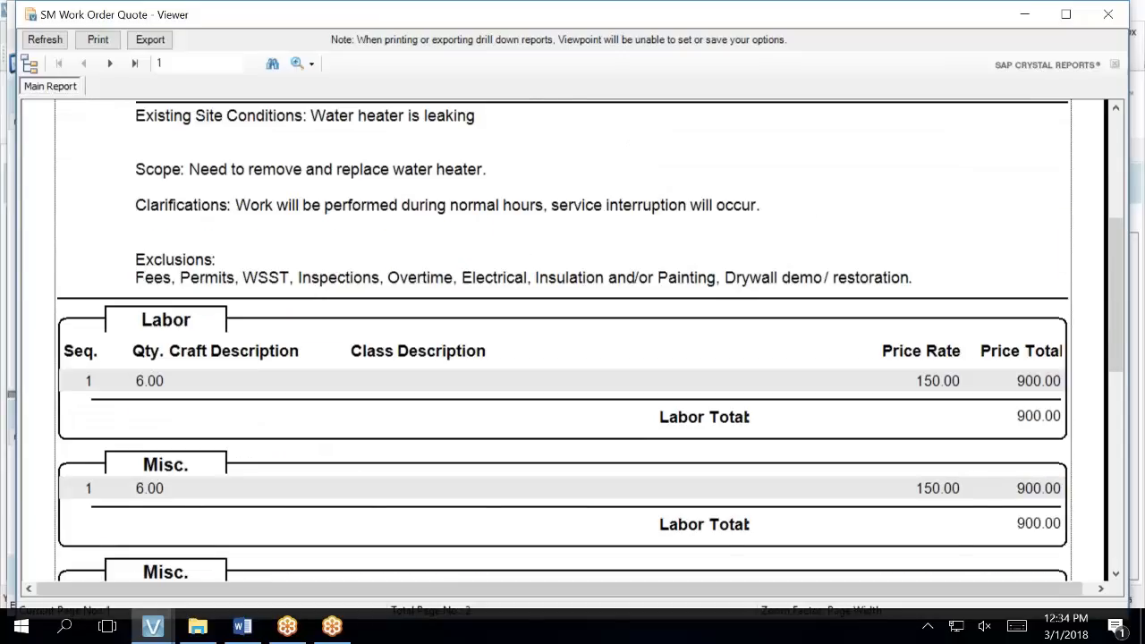
pyautogui.scroll(-3, 528, 448)
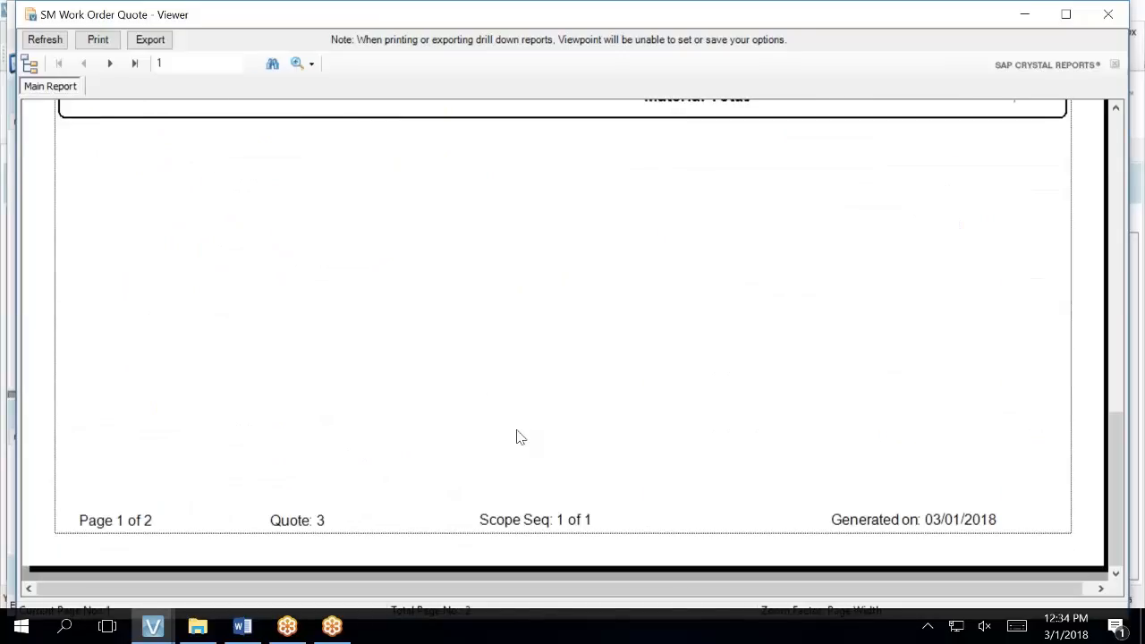
pyautogui.scroll(20, 521, 438)
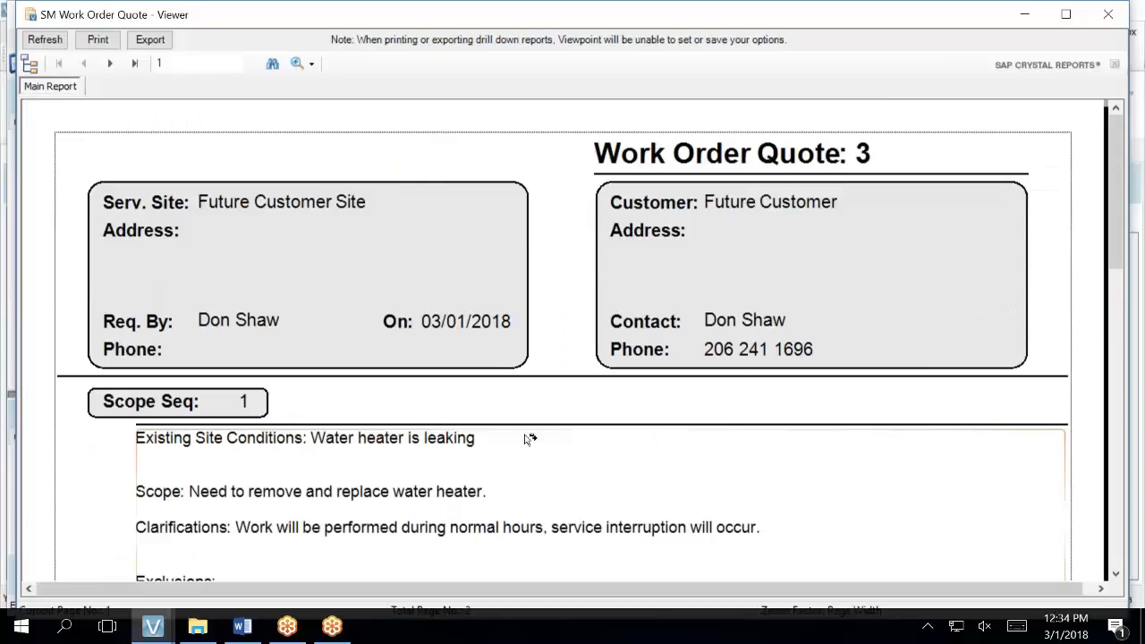
pyautogui.scroll(-3, 530, 439)
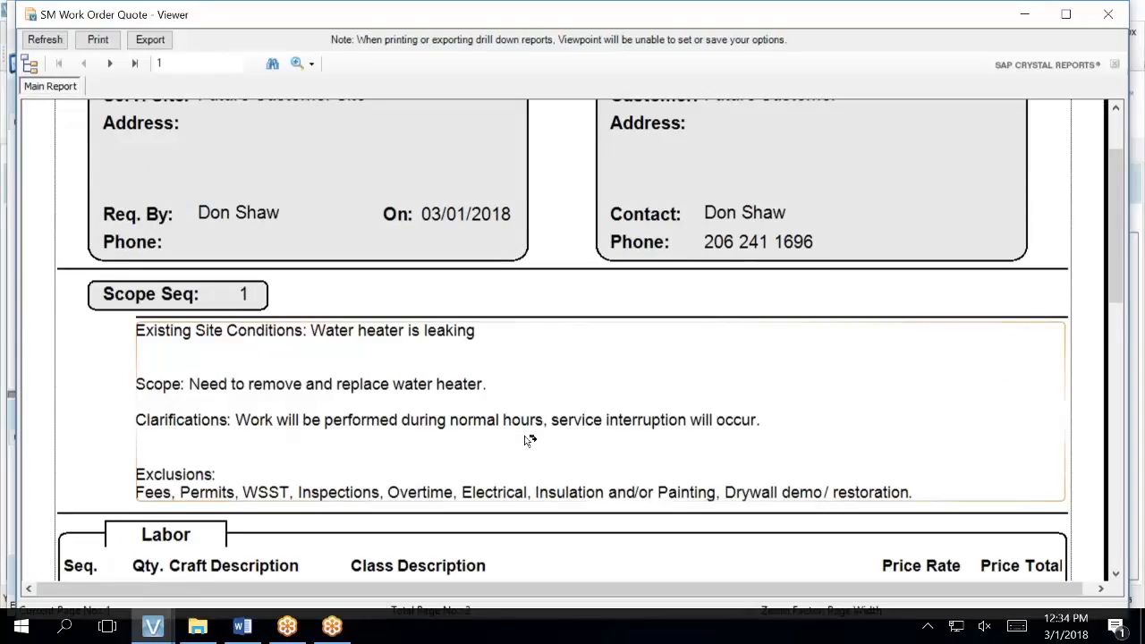
pyautogui.click(530, 439)
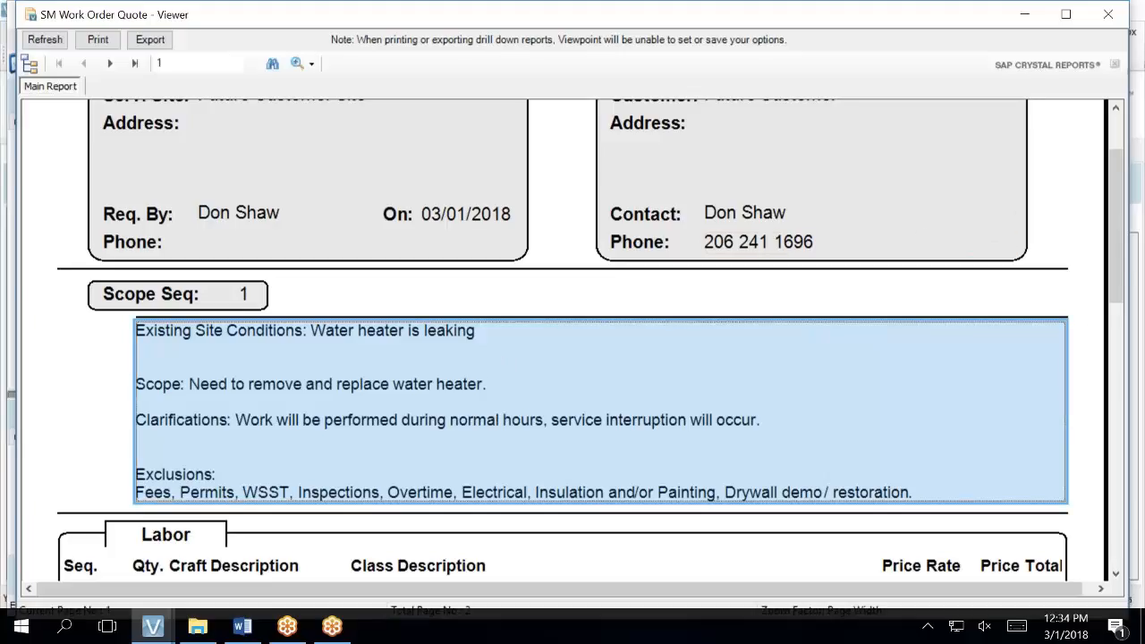
pyautogui.moveTo(1111, 293); pyautogui.dragTo(998, 200)
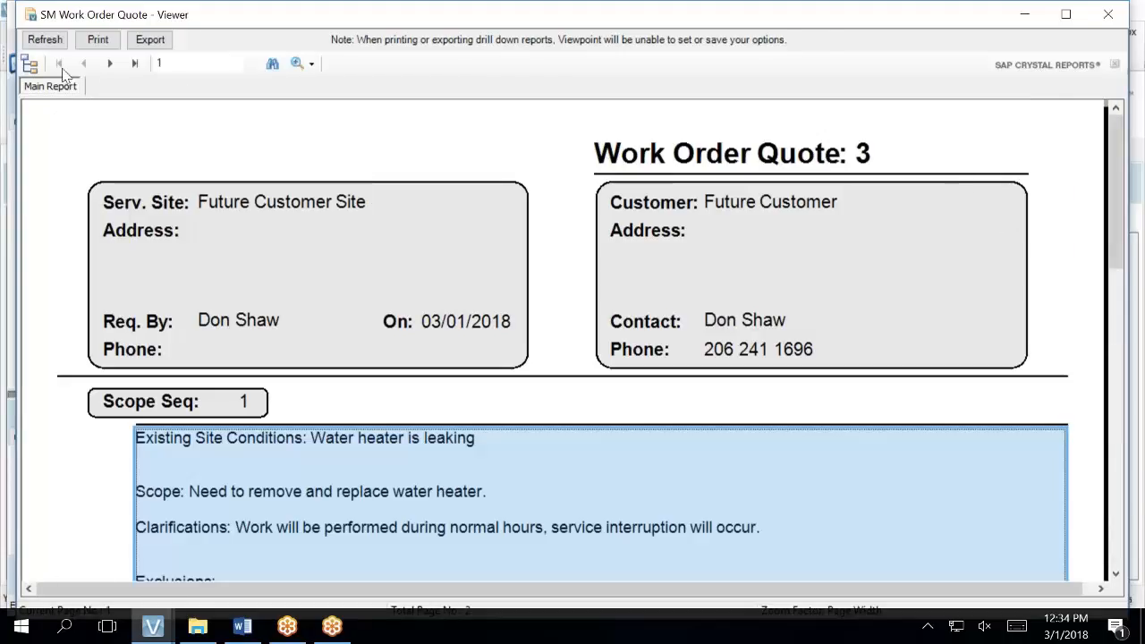
# - Move to page 2 of the report and scroll through the Scope Seq. 1 notes and exclusions
pyautogui.click(111, 68)
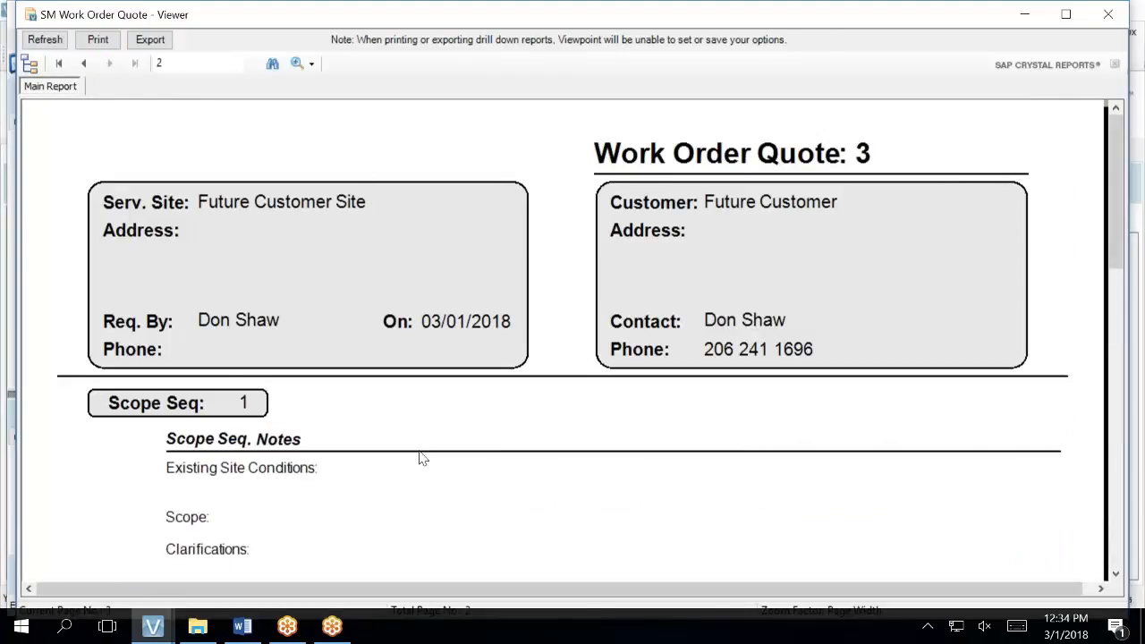
pyautogui.scroll(-2, 473, 498)
pyautogui.scroll(-6, 564, 340)
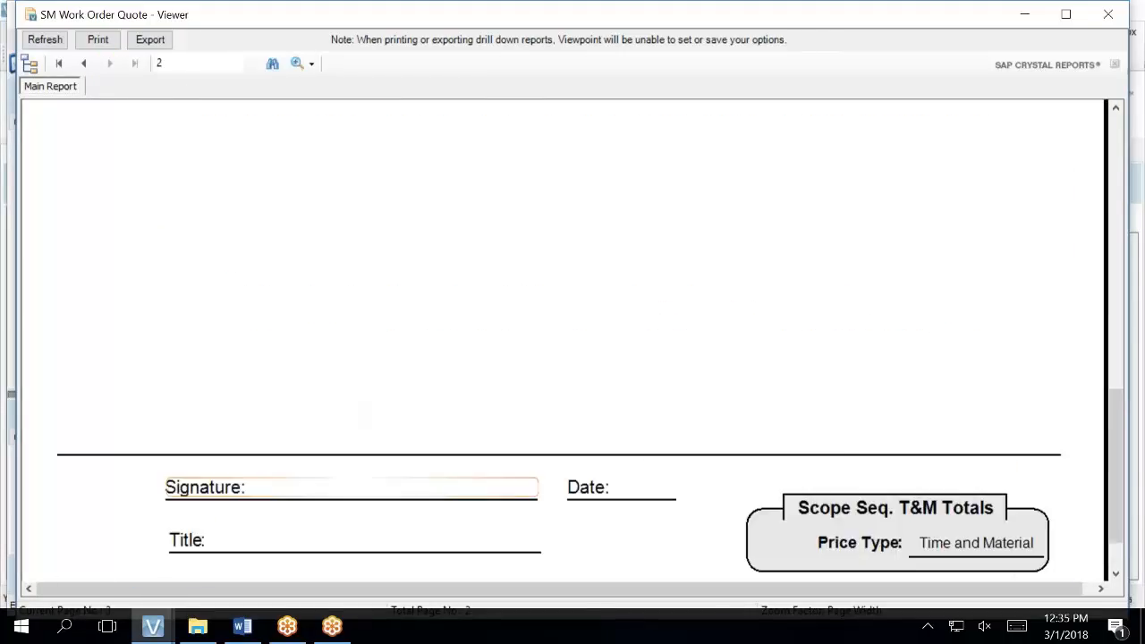
pyautogui.scroll(1, 564, 340)
pyautogui.scroll(8, 563, 340)
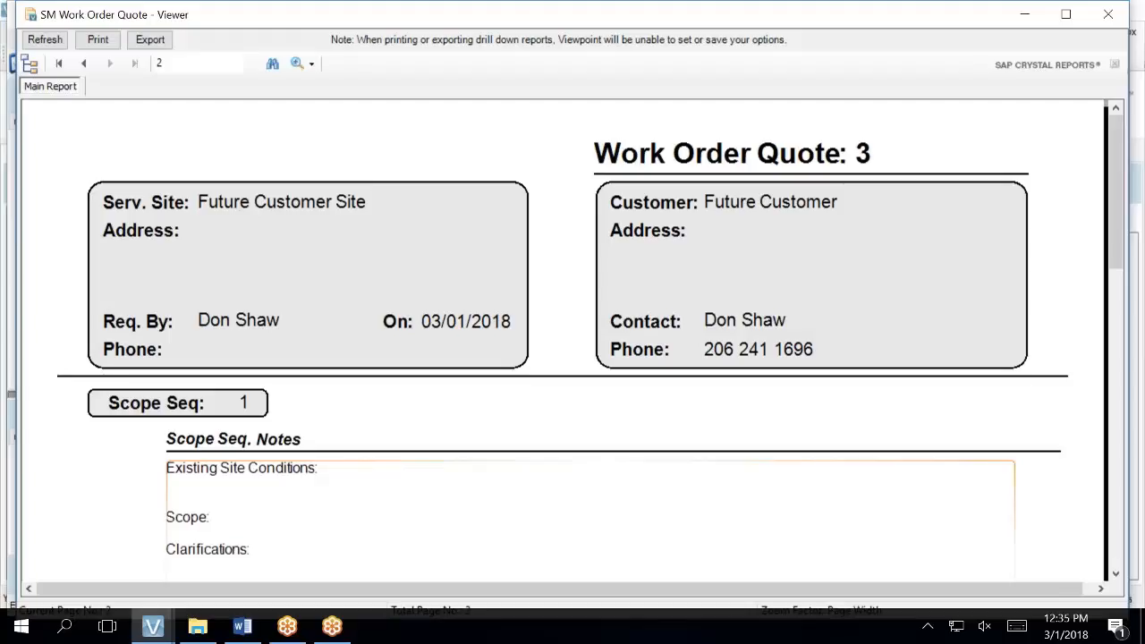
pyautogui.scroll(-3, 426, 501)
pyautogui.scroll(1, 376, 511)
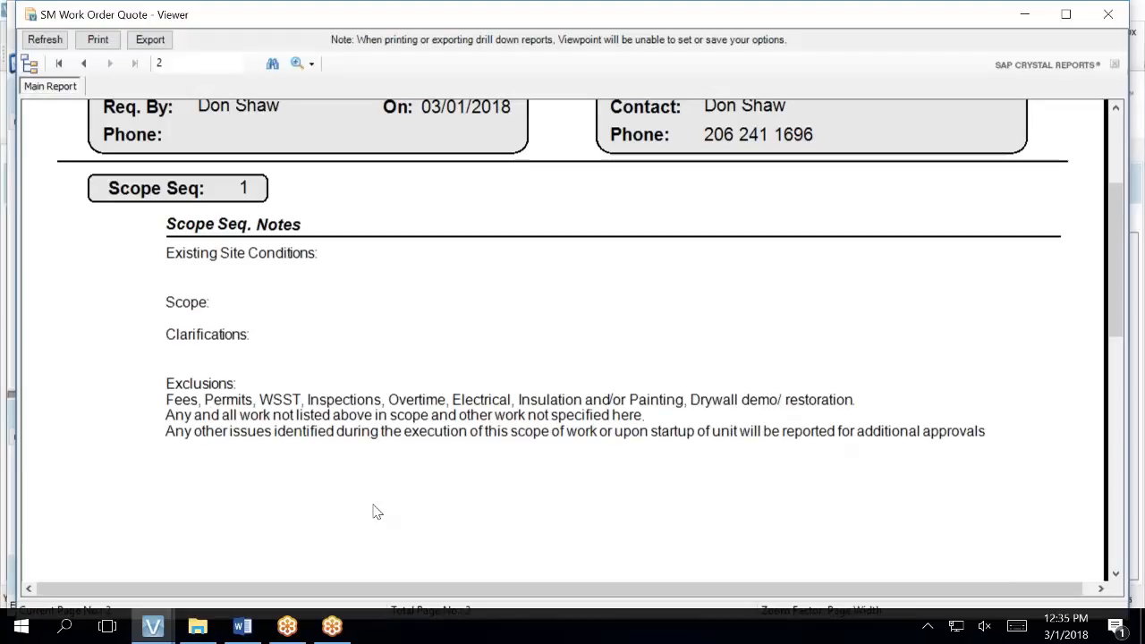
# - Navigate to Inside Sales > Proposals and pick the 77 Central Apartments condenser fan motor PDF
pyautogui.moveTo(168, 632)
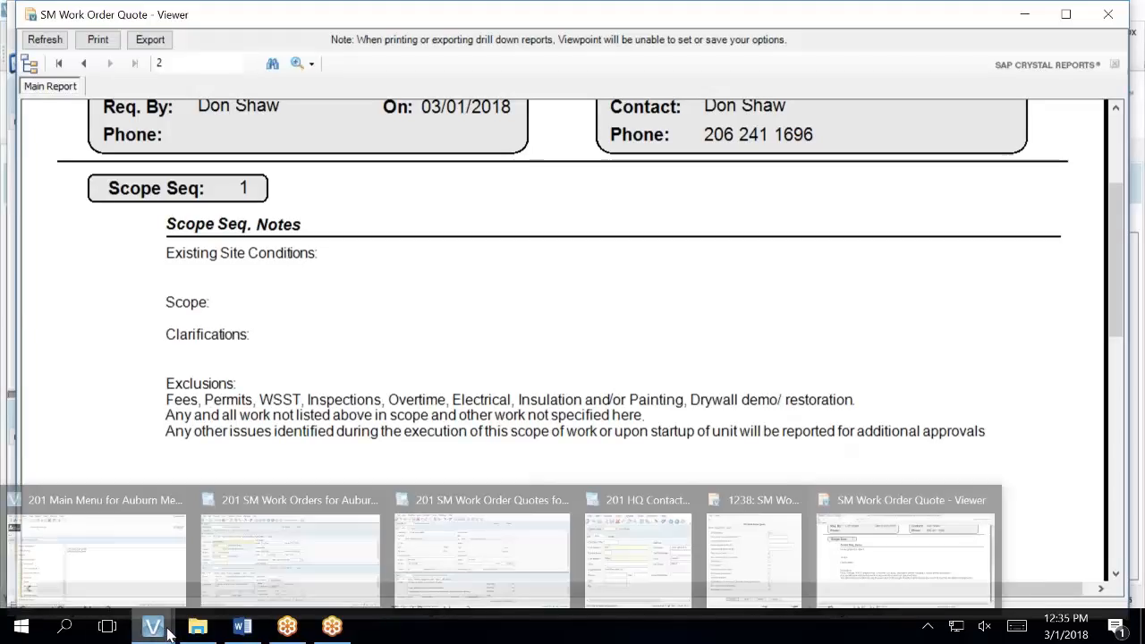
pyautogui.click(177, 574)
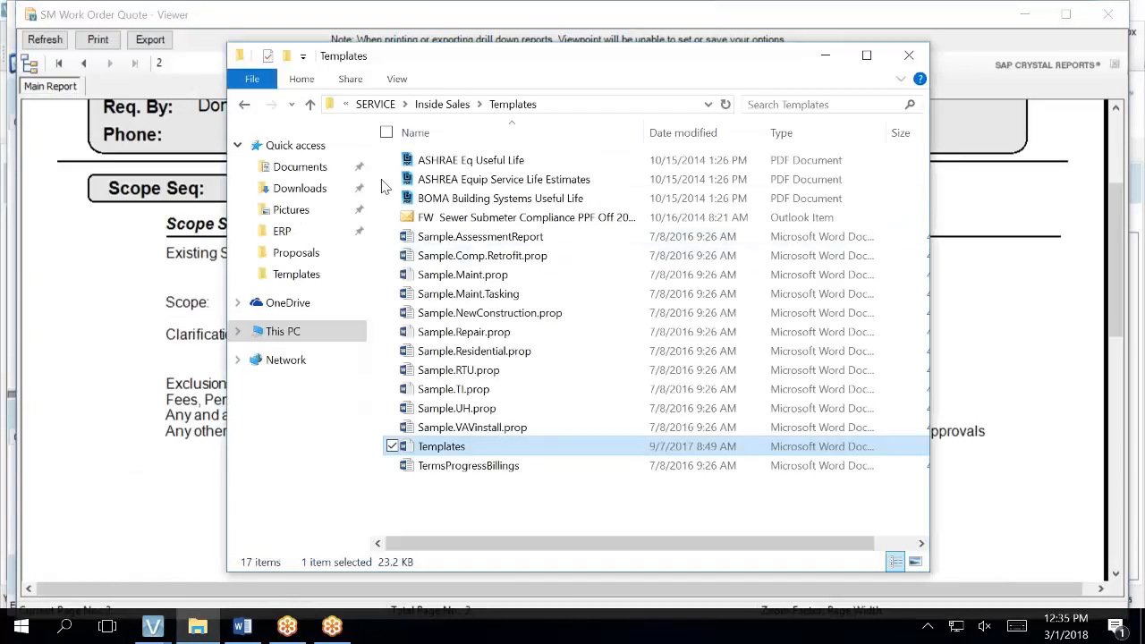
pyautogui.click(465, 105)
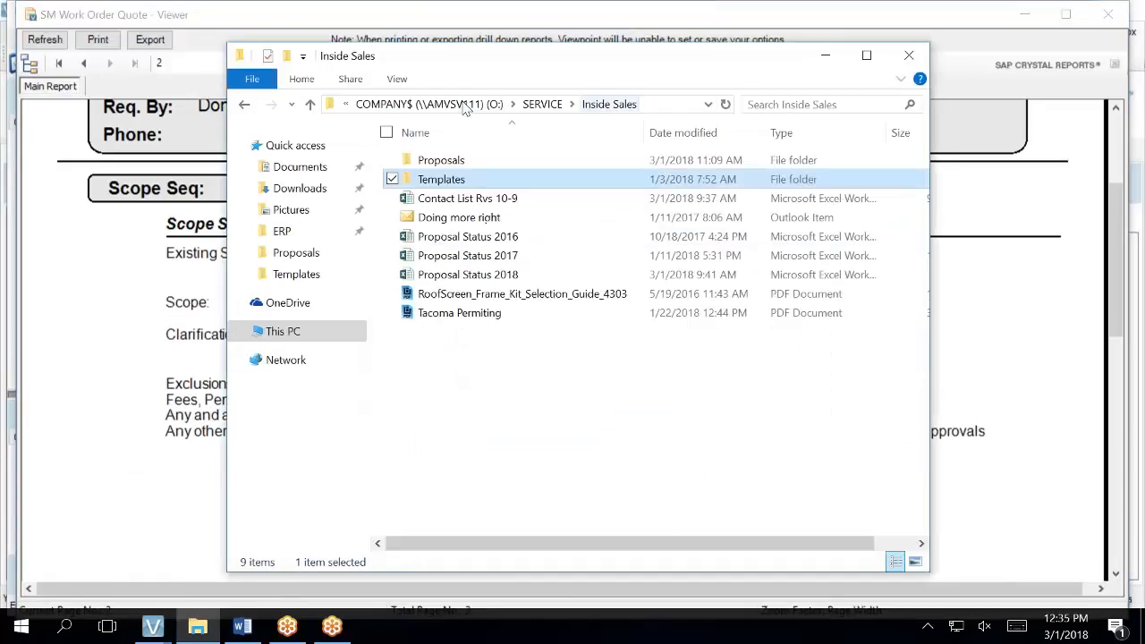
pyautogui.click(442, 161)
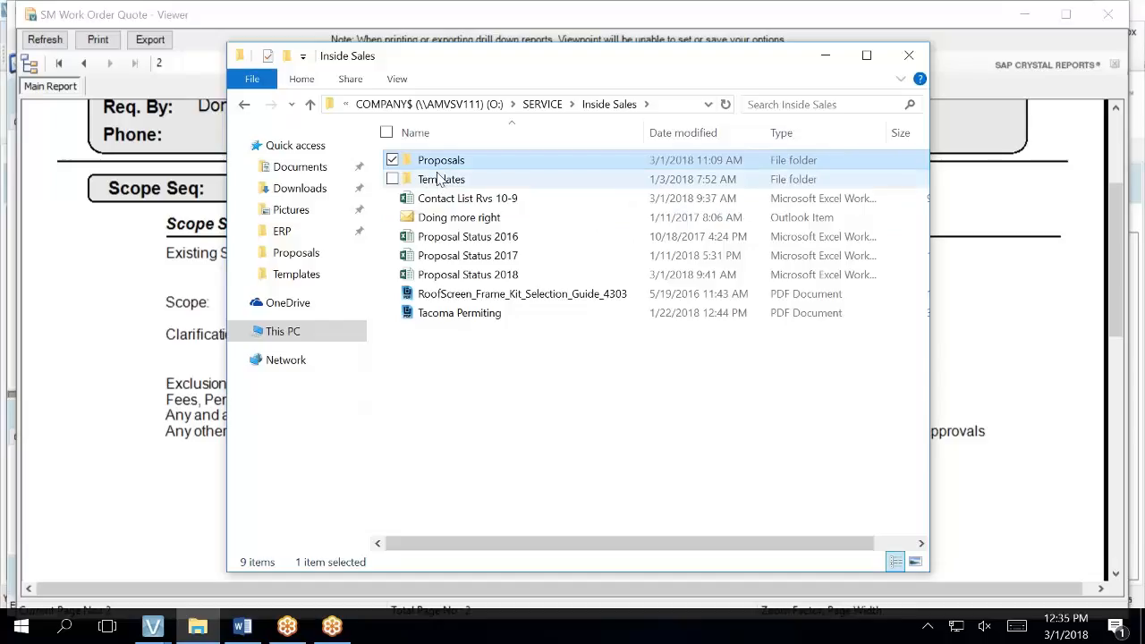
pyautogui.doubleClick(440, 161)
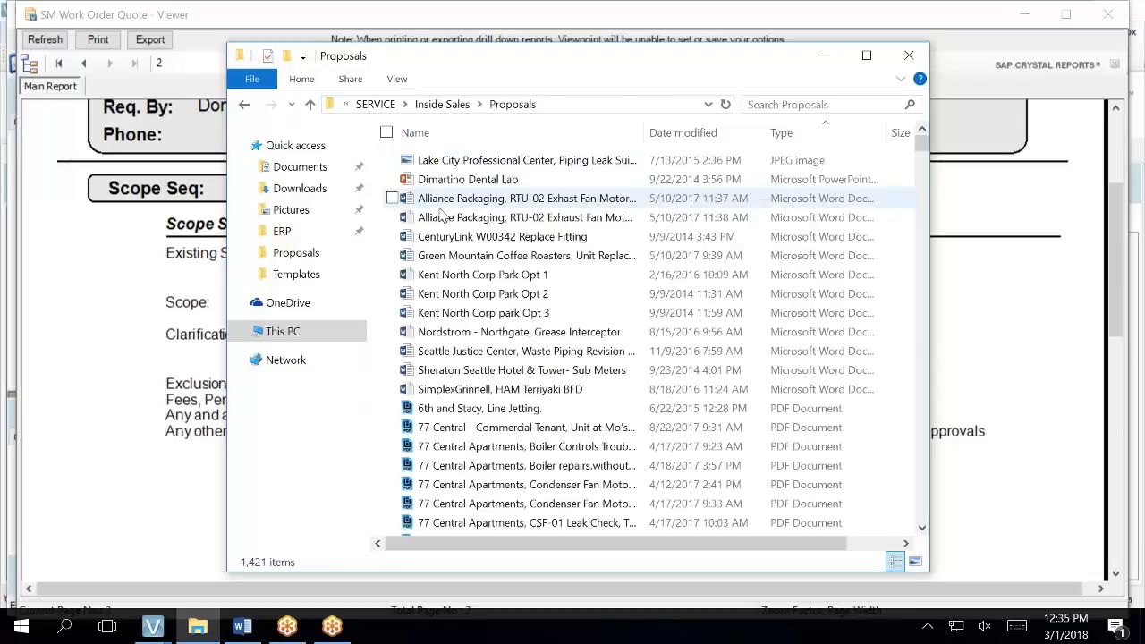
pyautogui.click(507, 503)
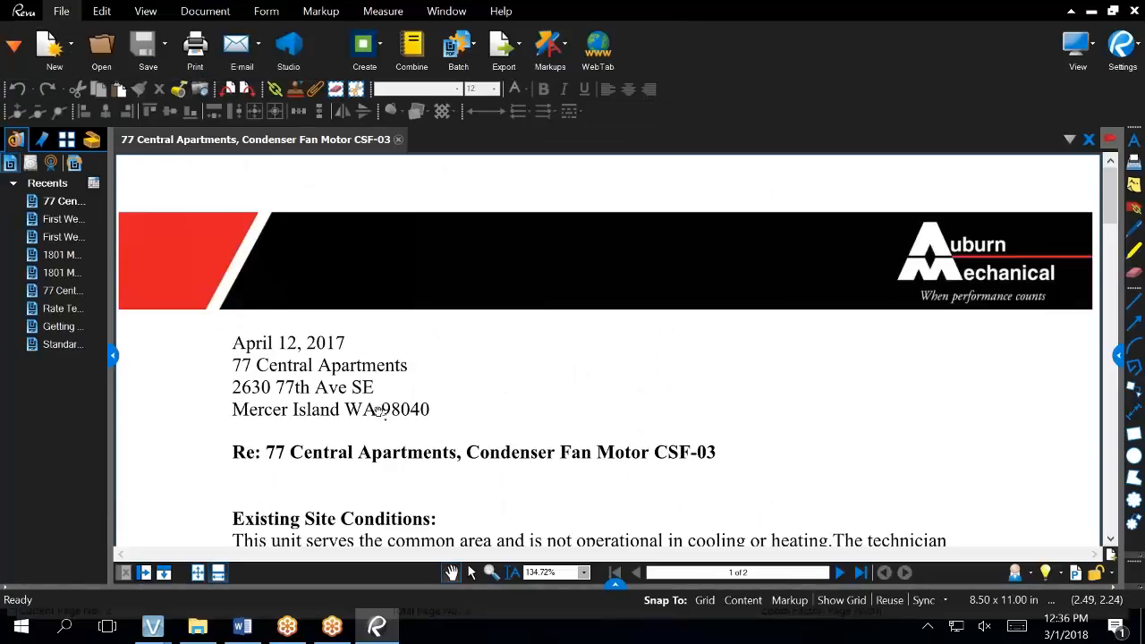
# - View the CSF-03 proposal one full page at a time, checking page 2 and returning to page 1
pyautogui.click(198, 573)
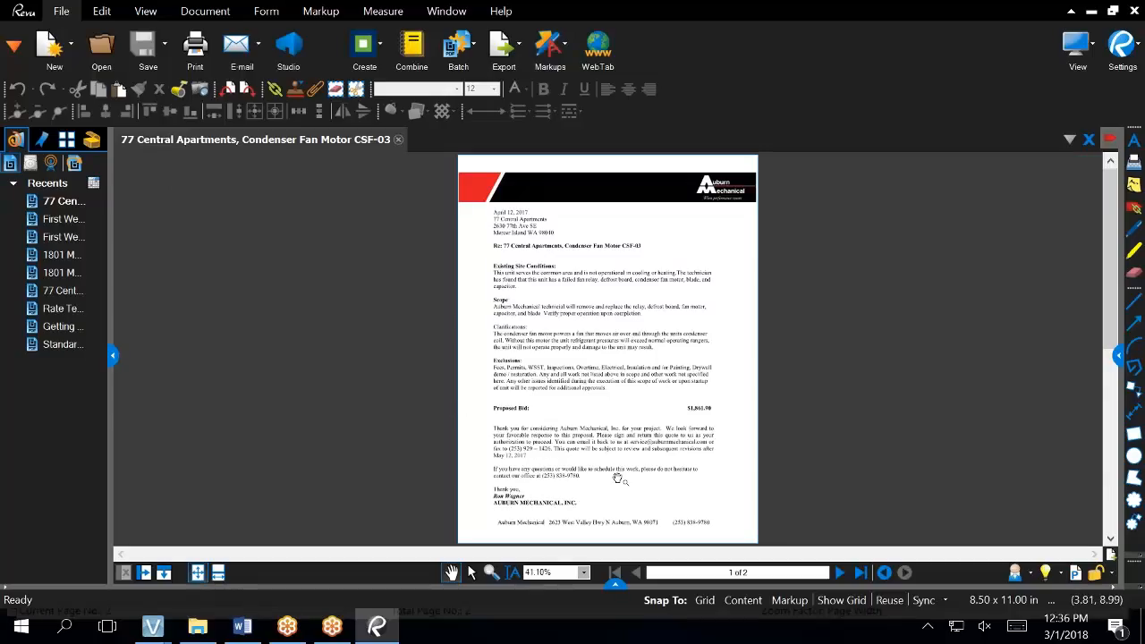
pyautogui.click(839, 572)
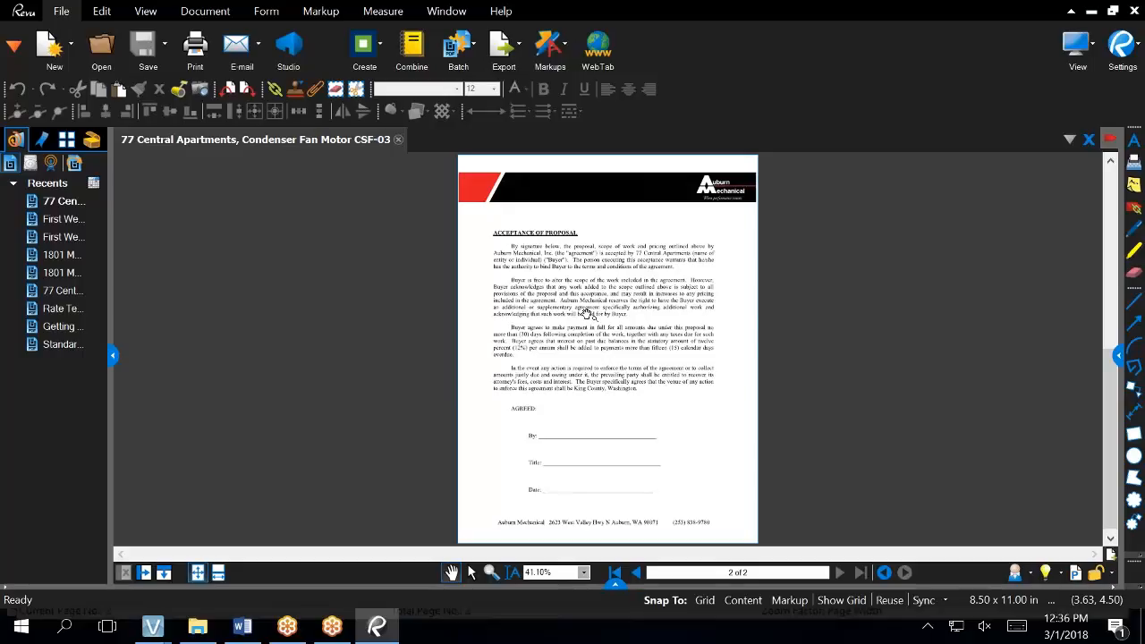
pyautogui.click(637, 573)
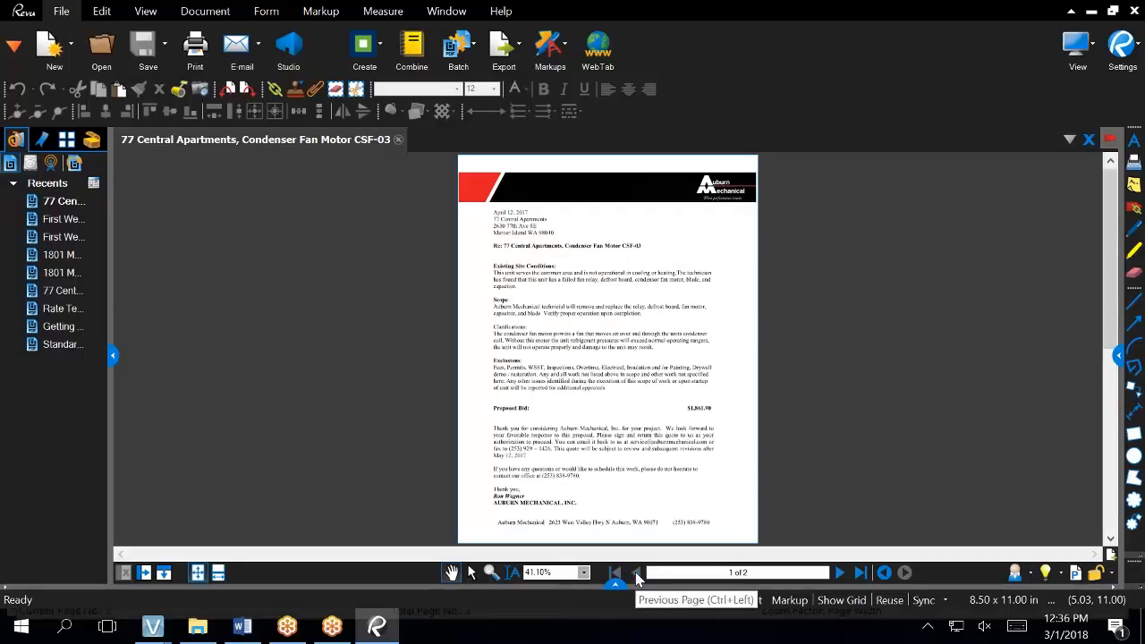
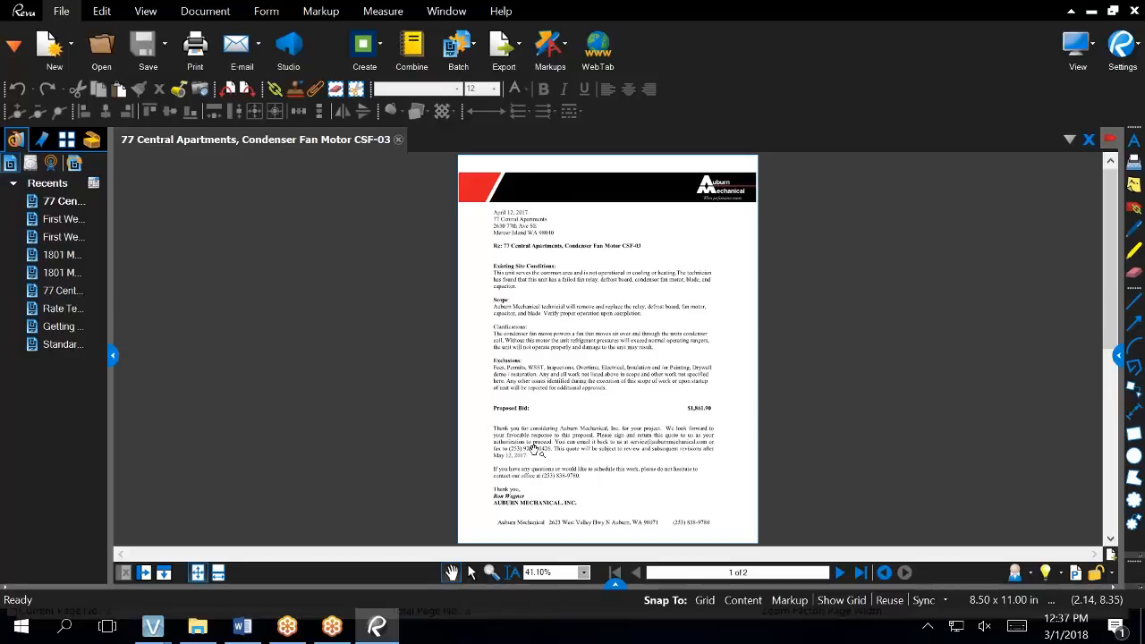
# - Check page 2 of the CSF-03 proposal for acceptance, then close the PDF
pyautogui.click(839, 573)
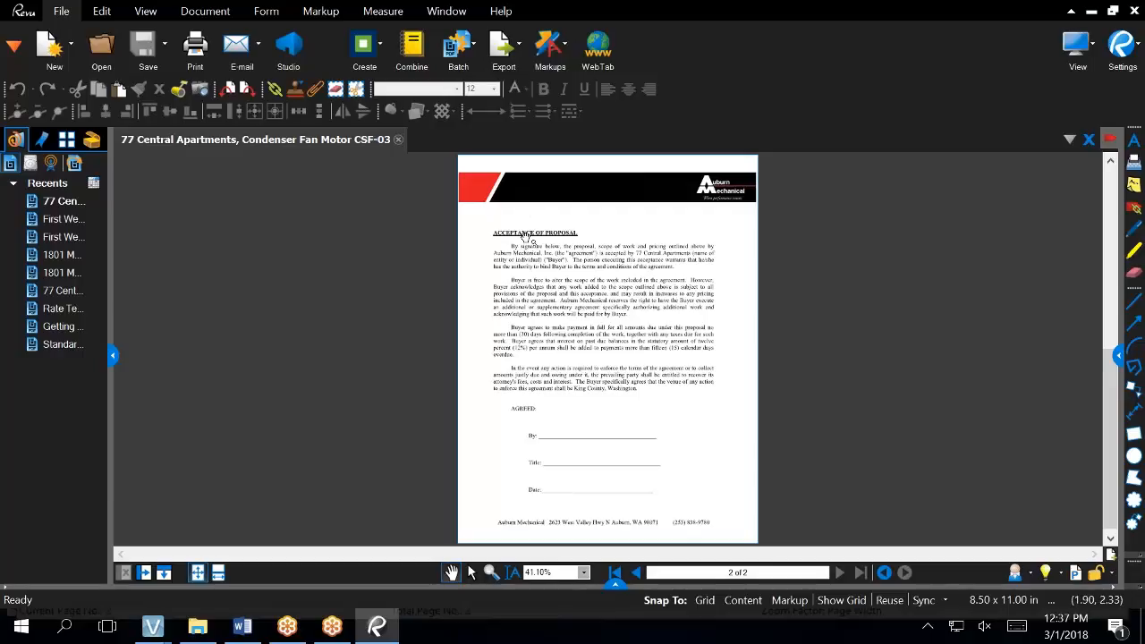
pyautogui.click(398, 143)
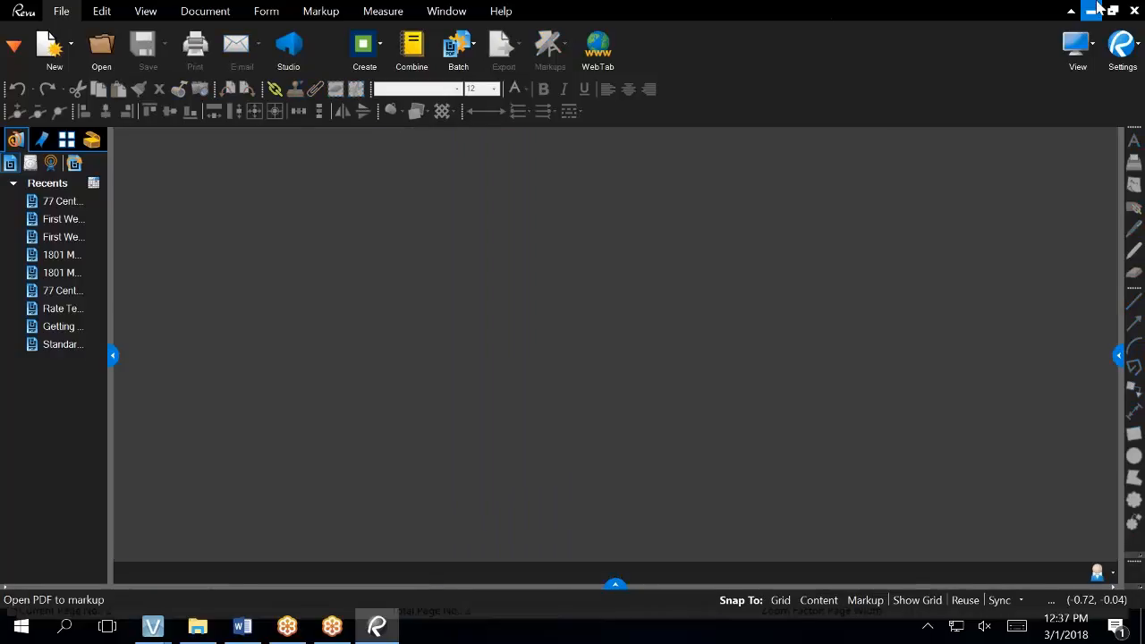
# - Minimize Revu, close Proposals, and bring up the quote 3 report launcher (company 201, status N)
pyautogui.click(1095, 9)
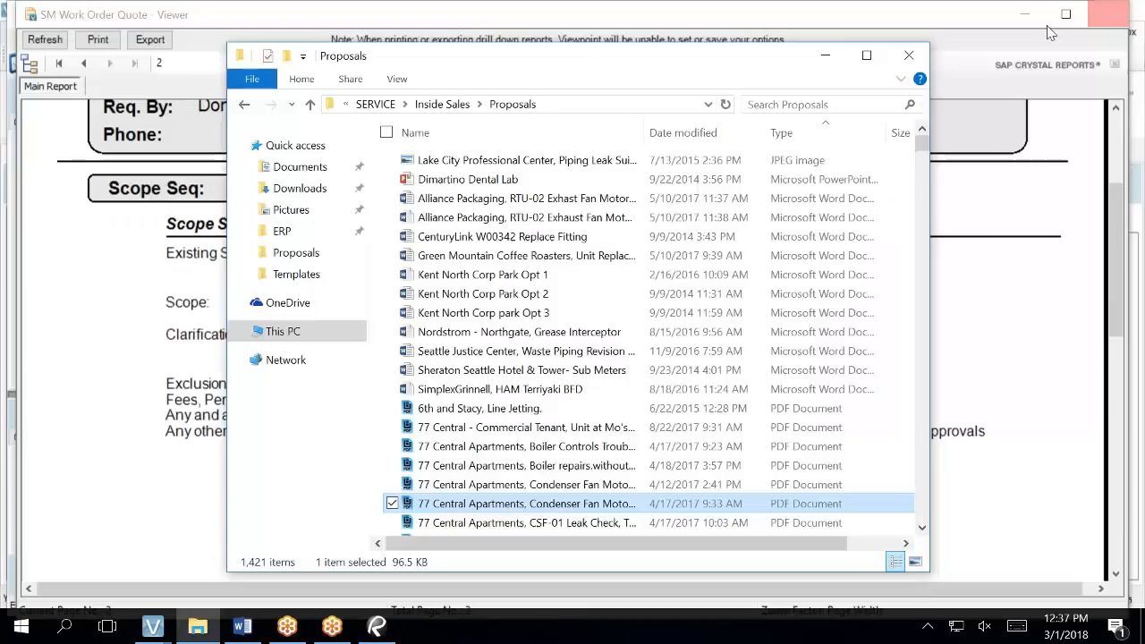
pyautogui.click(926, 51)
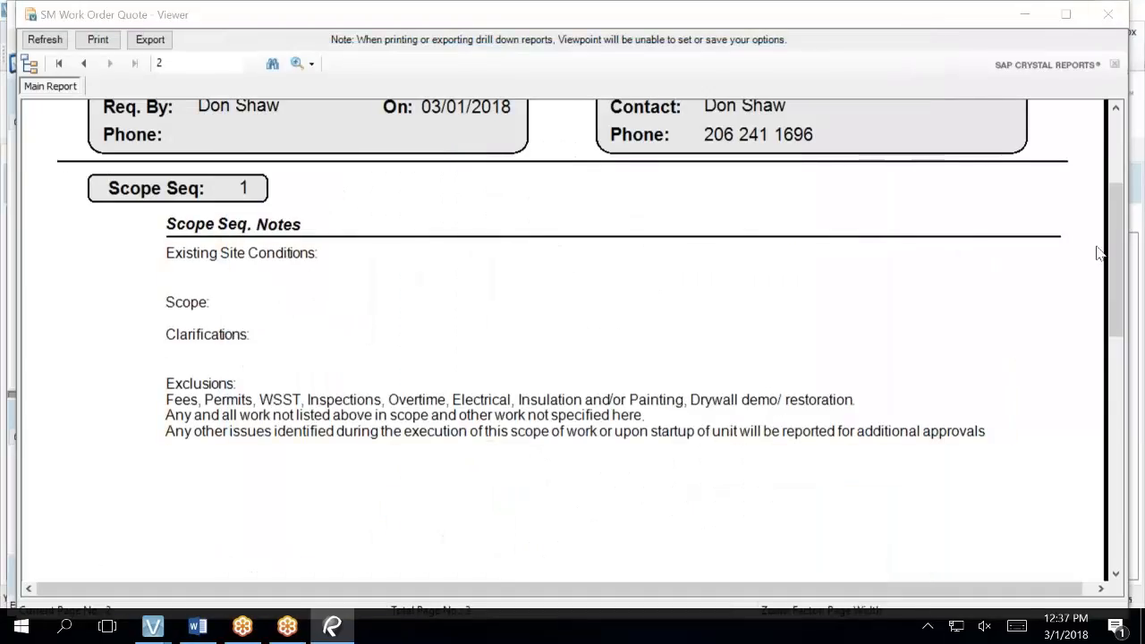
pyautogui.moveTo(1115, 255); pyautogui.dragTo(1113, 163)
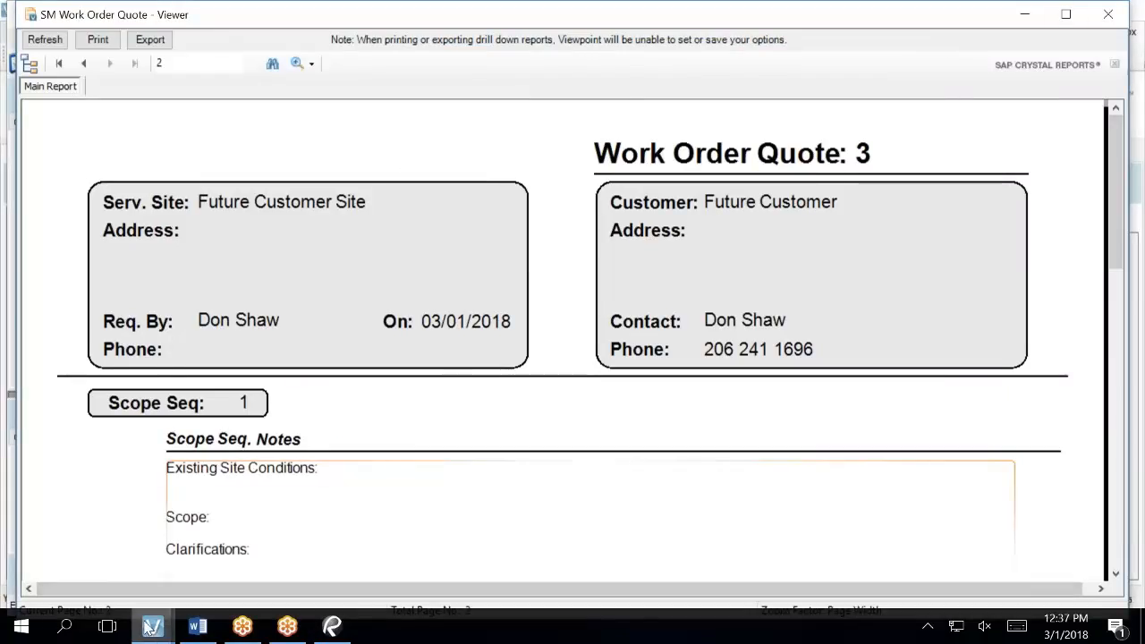
pyautogui.moveTo(150, 629)
pyautogui.moveTo(356, 542)
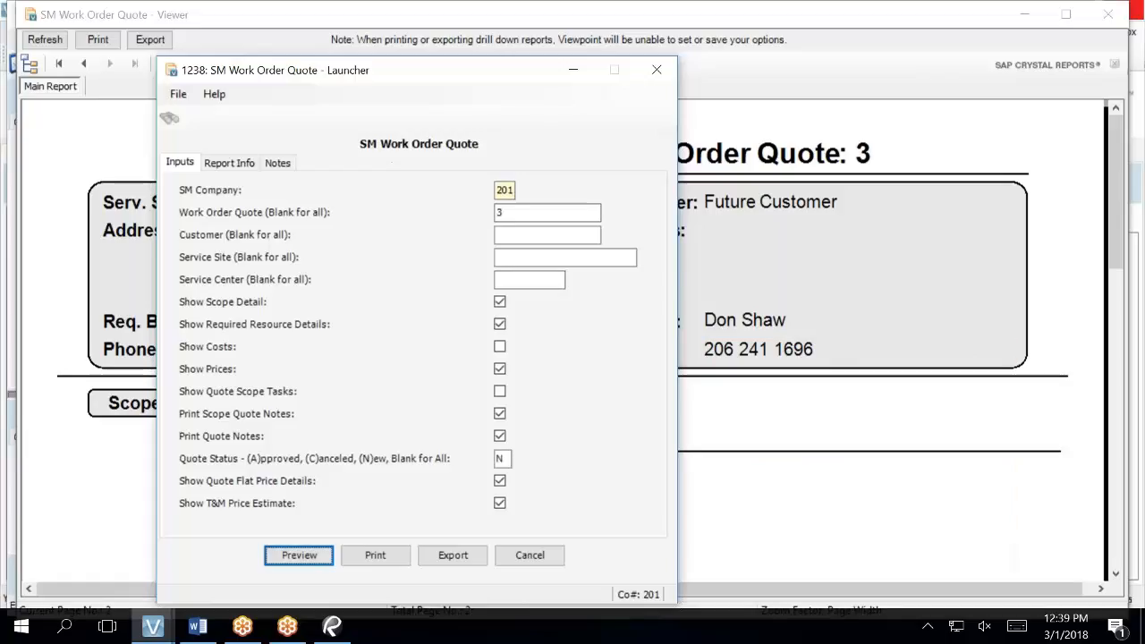
# - Cancel the report launcher and close the SM Work Order Quote viewer from the taskbar
pyautogui.click(542, 555)
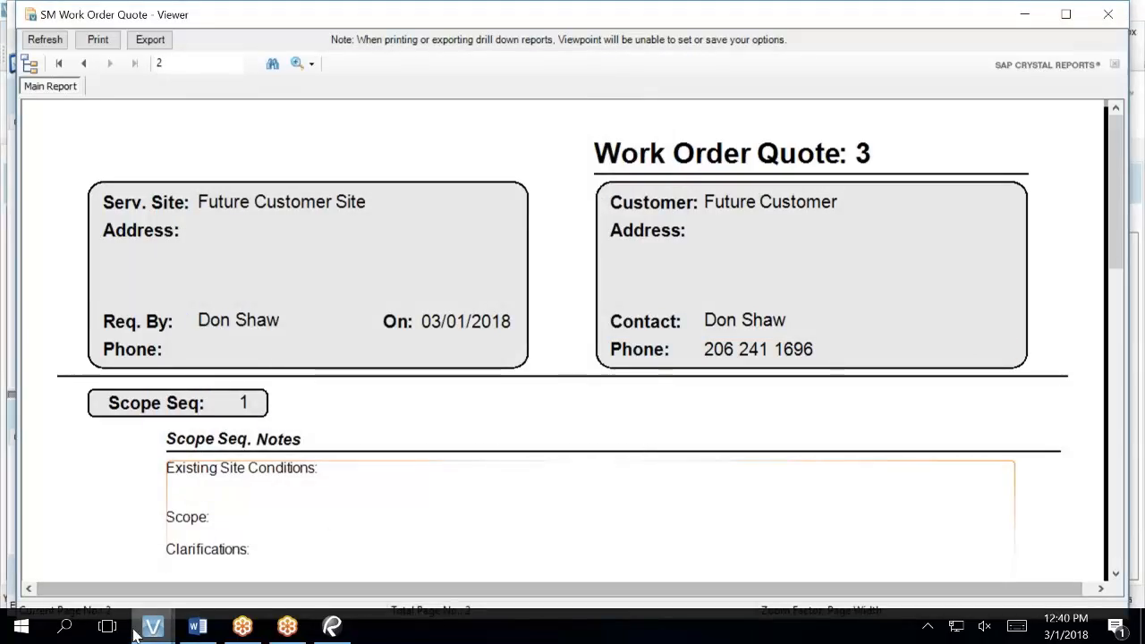
pyautogui.moveTo(154, 629)
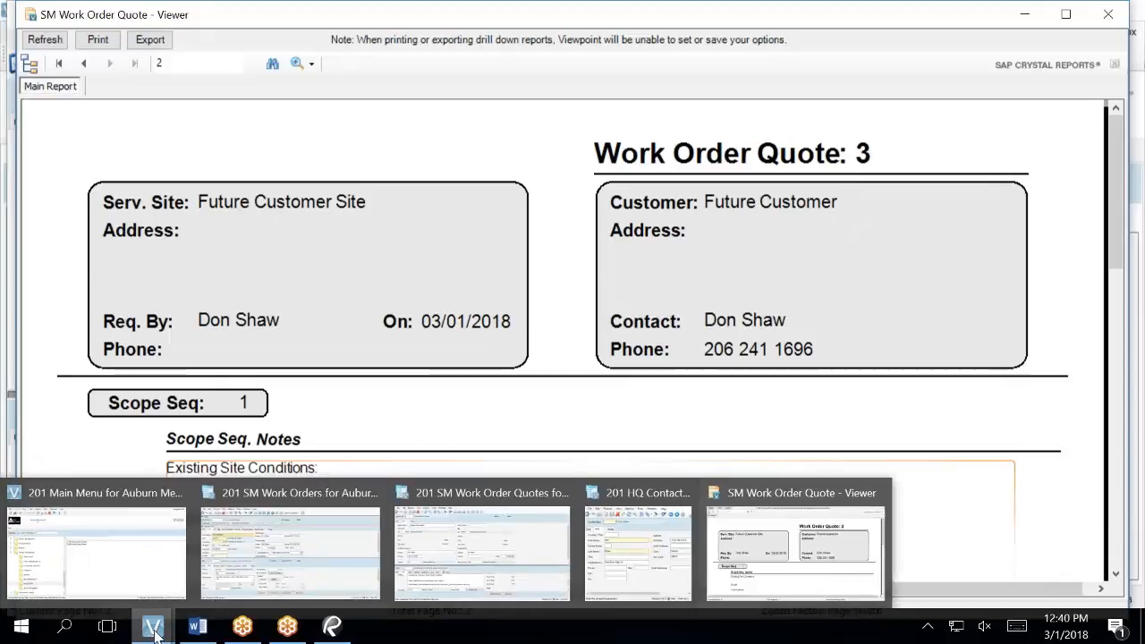
pyautogui.moveTo(213, 607)
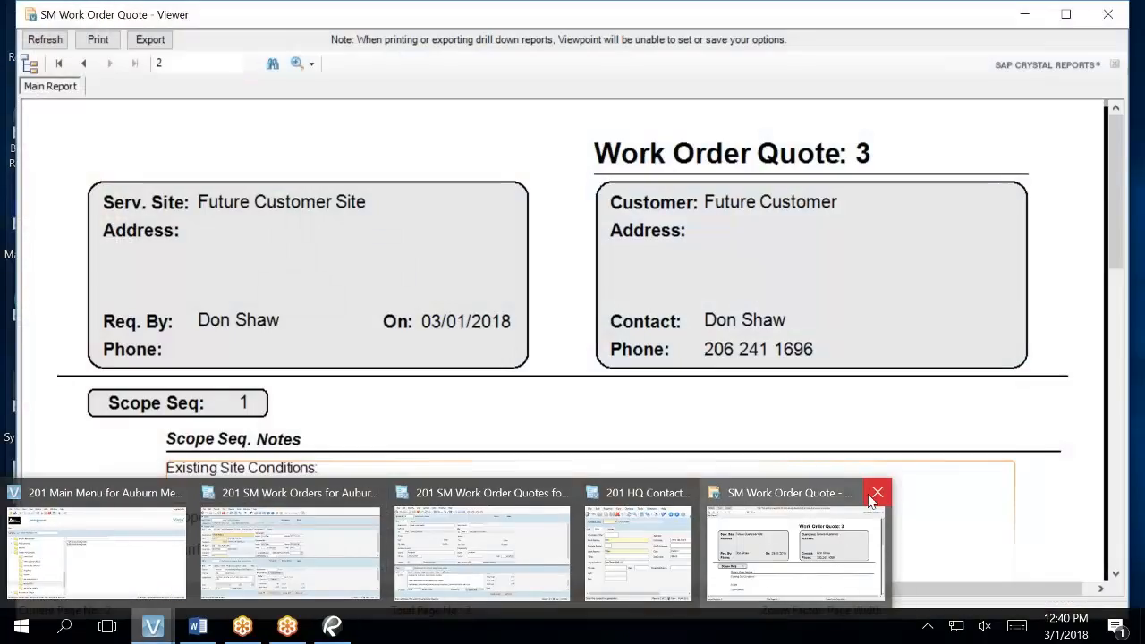
pyautogui.click(873, 498)
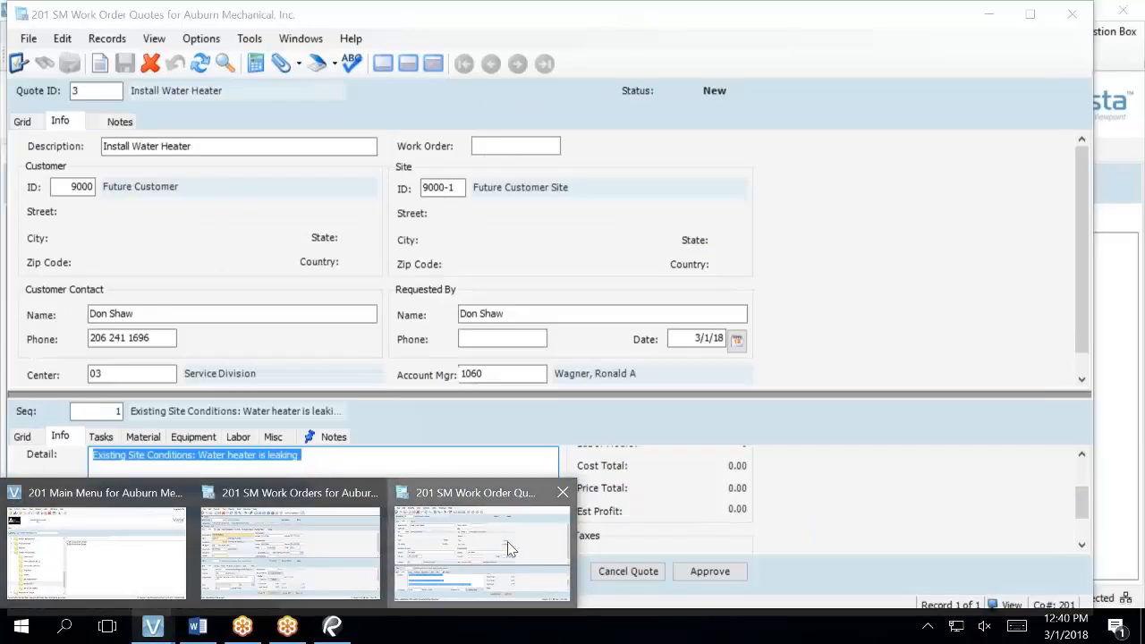
# - Open quote 3's Labor tab and scroll across the 6-hour TECH REGULARSER labor line
pyautogui.click(508, 541)
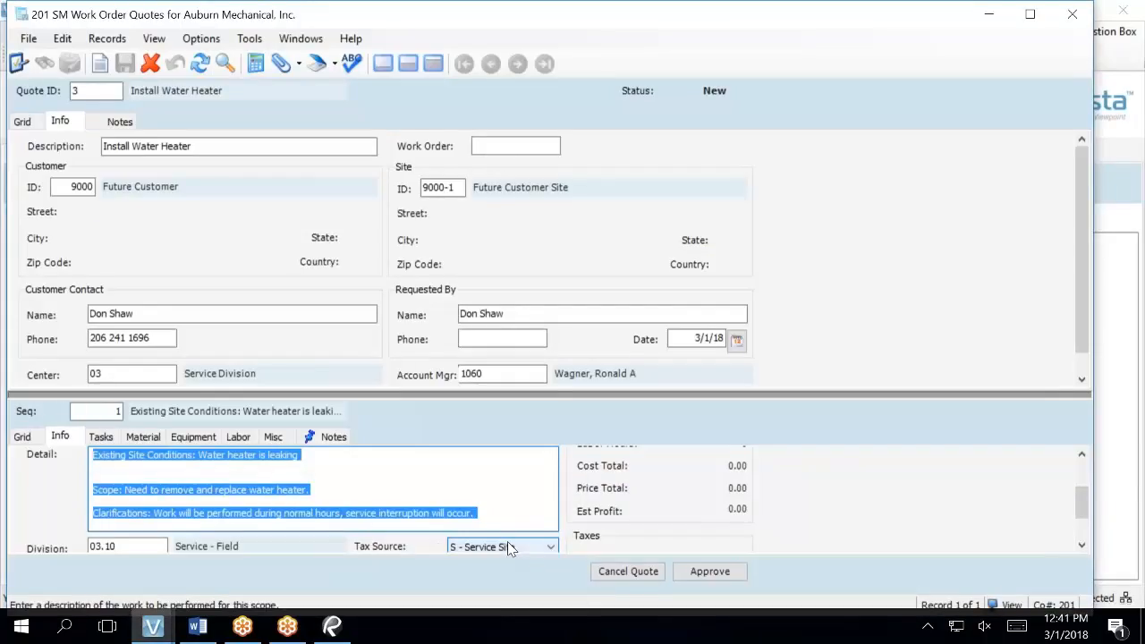
pyautogui.click(404, 483)
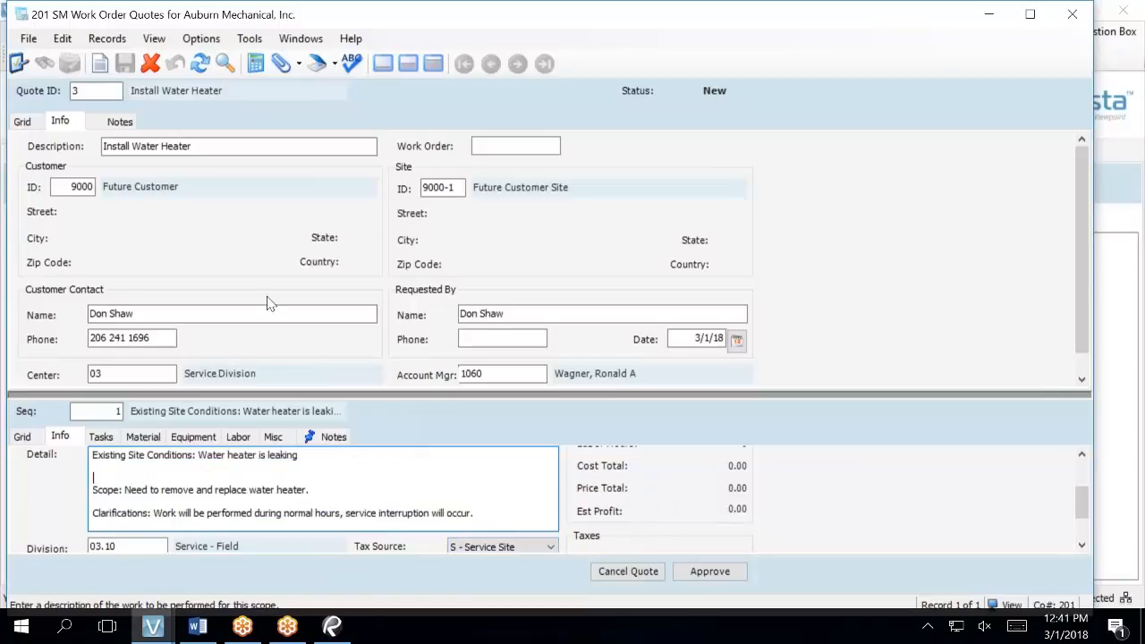
pyautogui.click(239, 438)
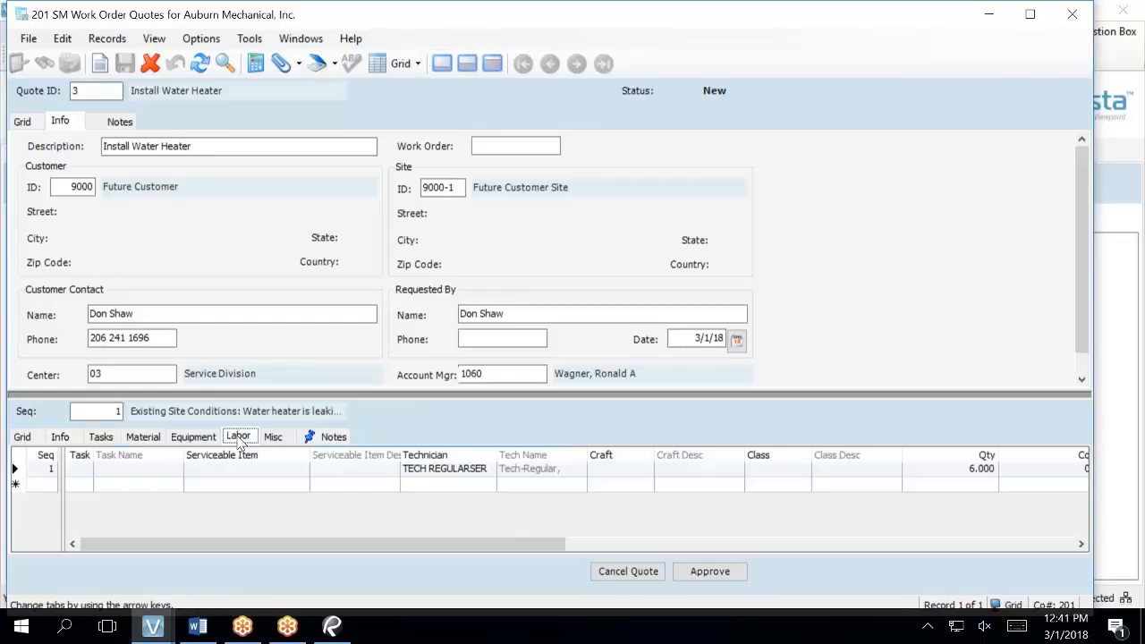
pyautogui.click(426, 472)
pyautogui.moveTo(439, 544); pyautogui.dragTo(840, 643)
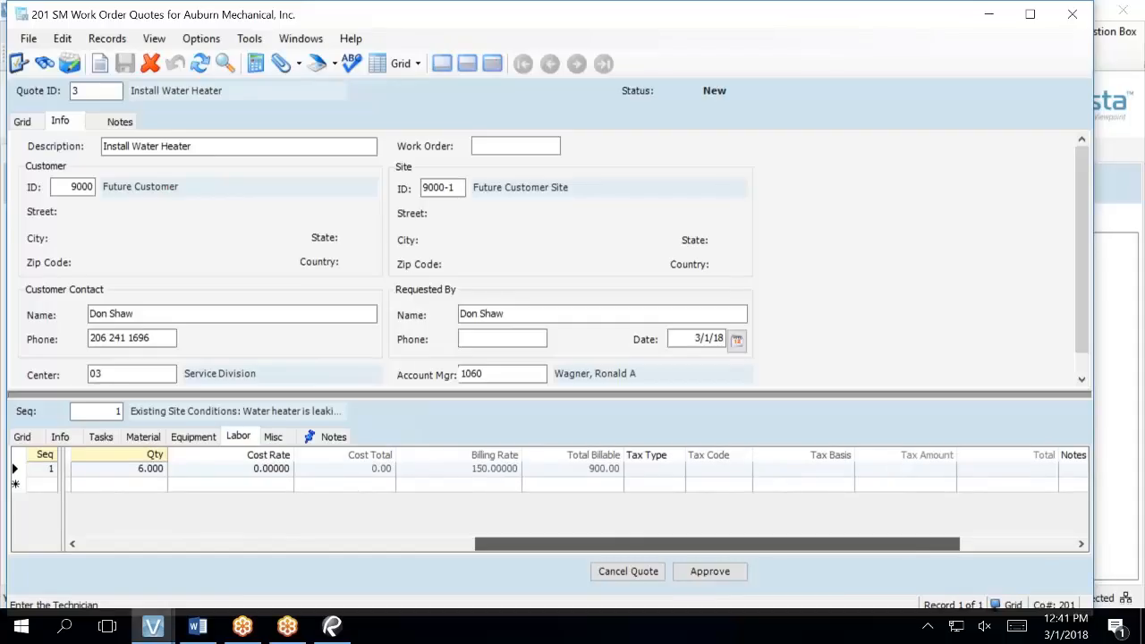
pyautogui.moveTo(840, 642); pyautogui.dragTo(490, 595)
# - Check the Technician lookup filtered by 'T', cancel unchanged, and go back to Info
pyautogui.click(352, 472)
pyautogui.press('F4')
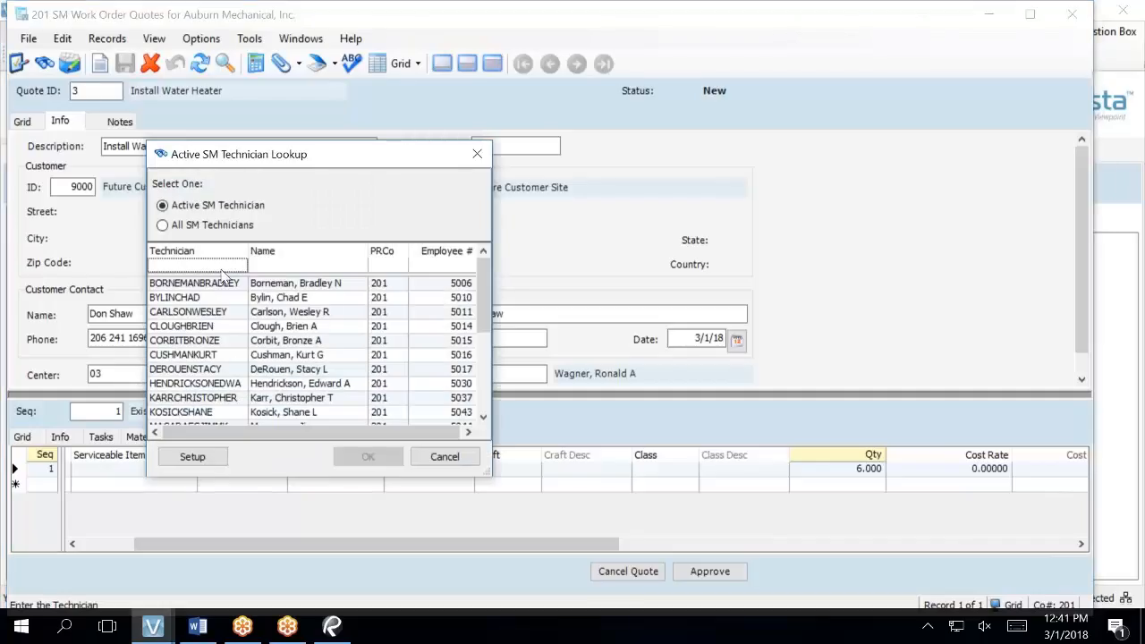
pyautogui.click(286, 274)
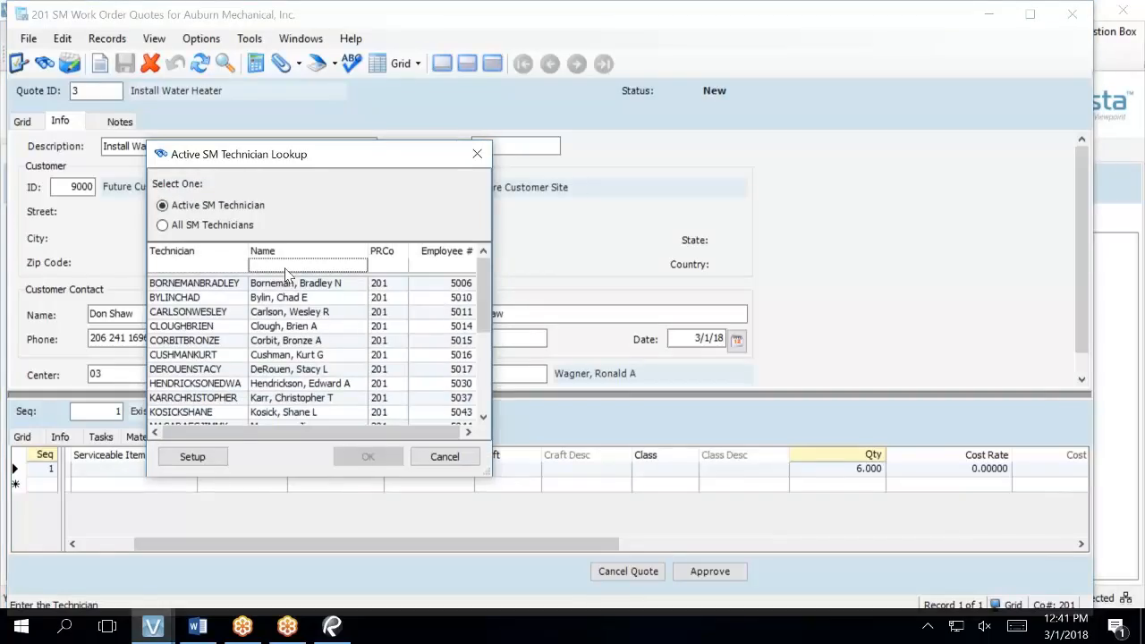
pyautogui.write('T')
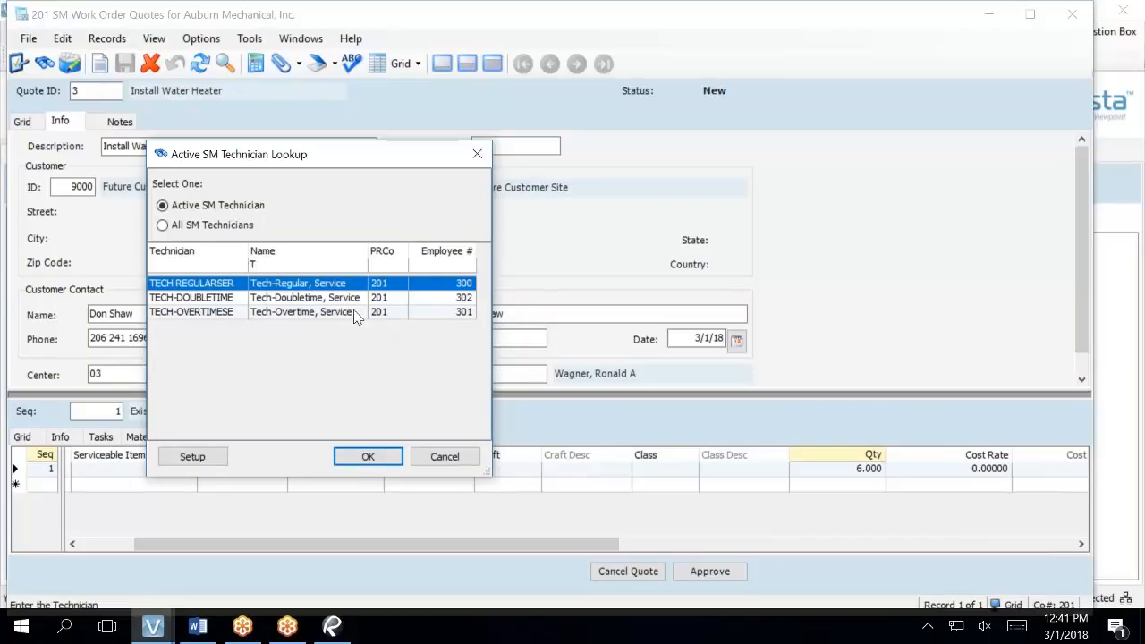
pyautogui.click(445, 456)
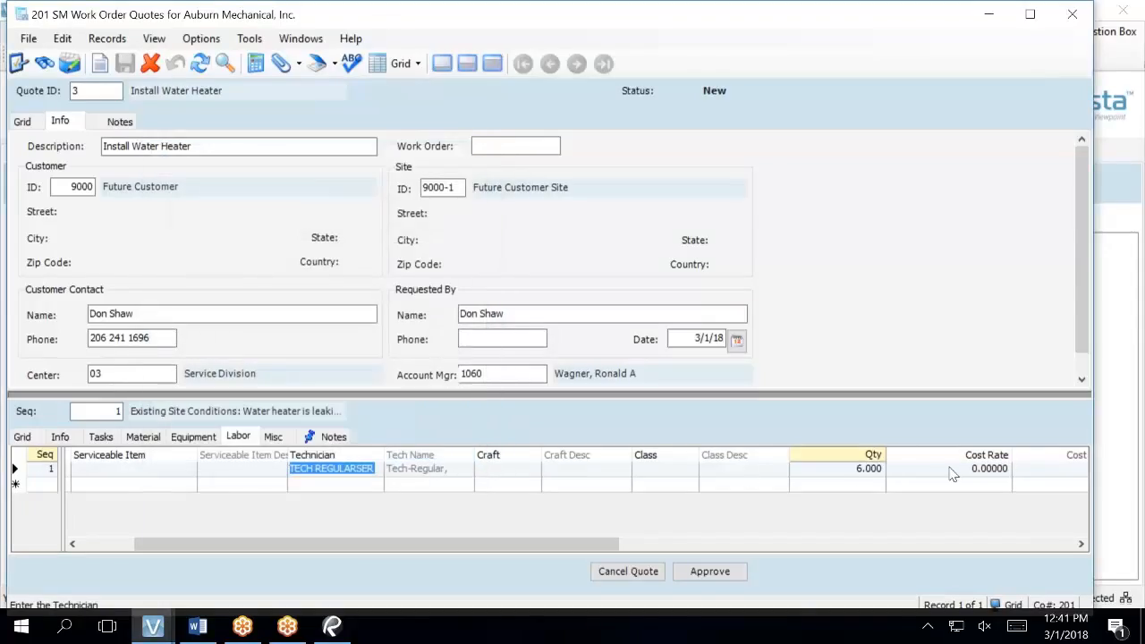
pyautogui.moveTo(515, 540); pyautogui.dragTo(701, 617)
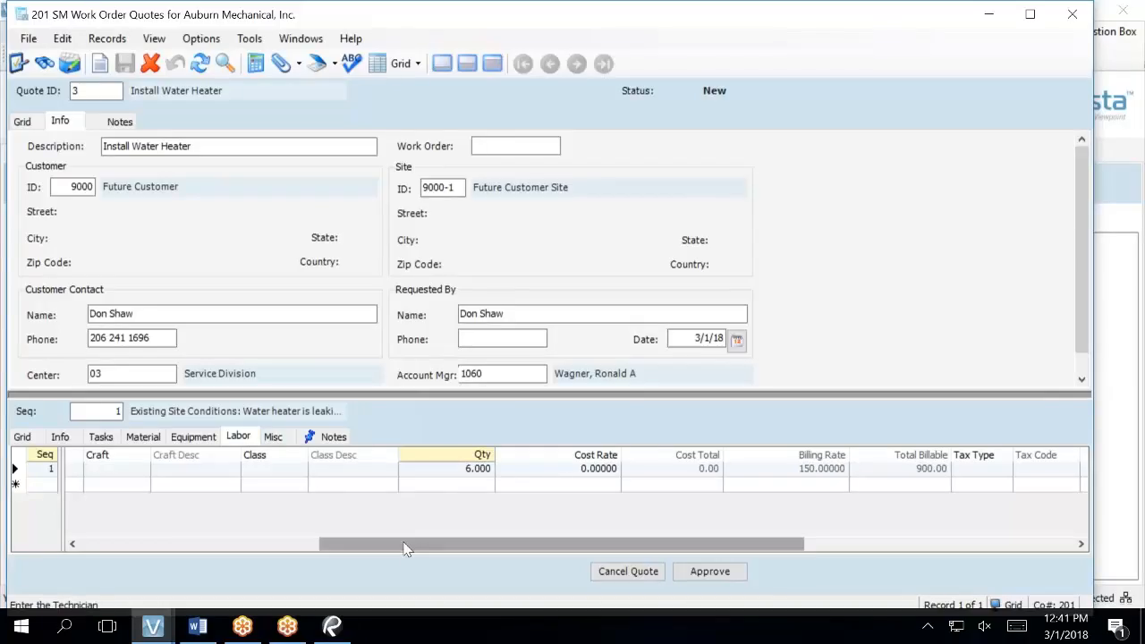
pyautogui.click(60, 437)
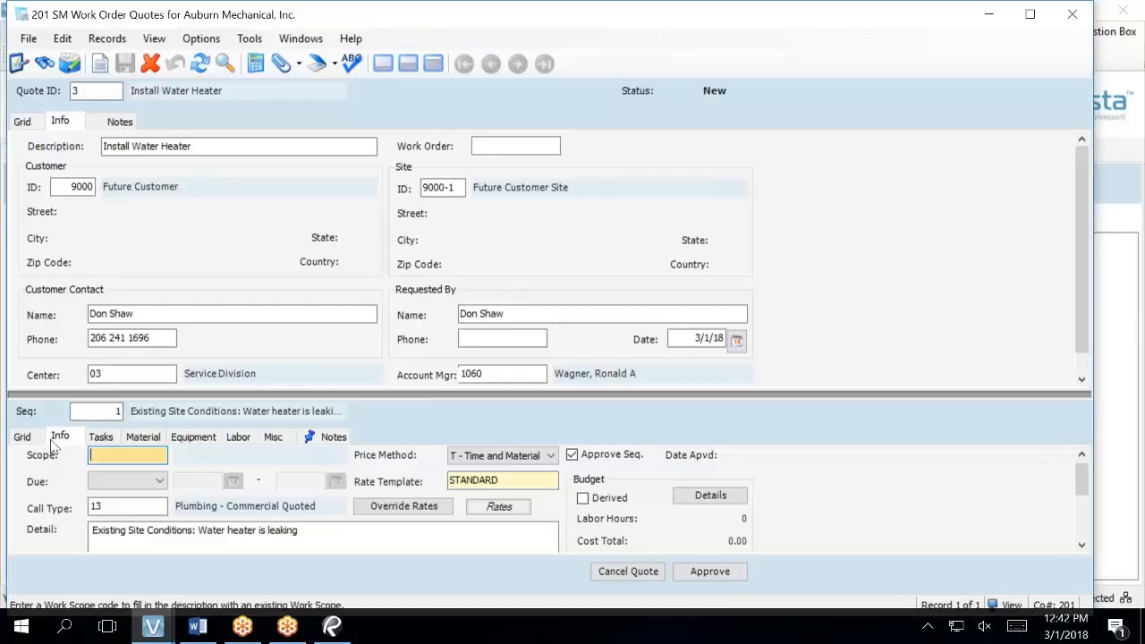
# - Expand Seq Info and check Derived: 6 hours, 600.00 cost, 2,045.00 price, 1,445.00 profit
pyautogui.scroll(-5, 895, 510)
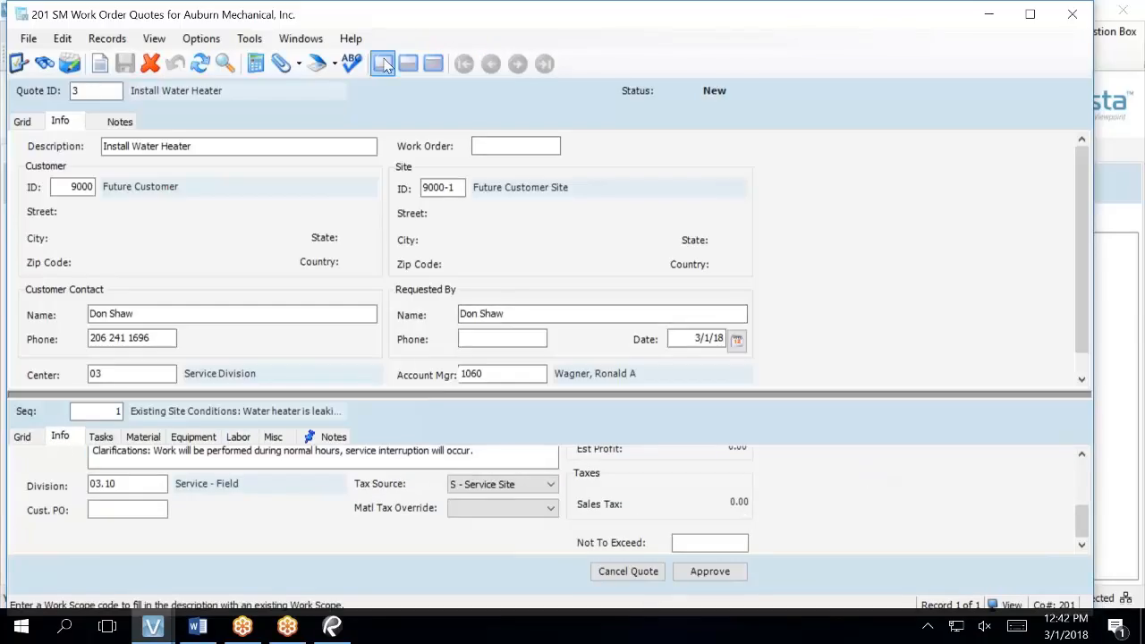
pyautogui.click(426, 66)
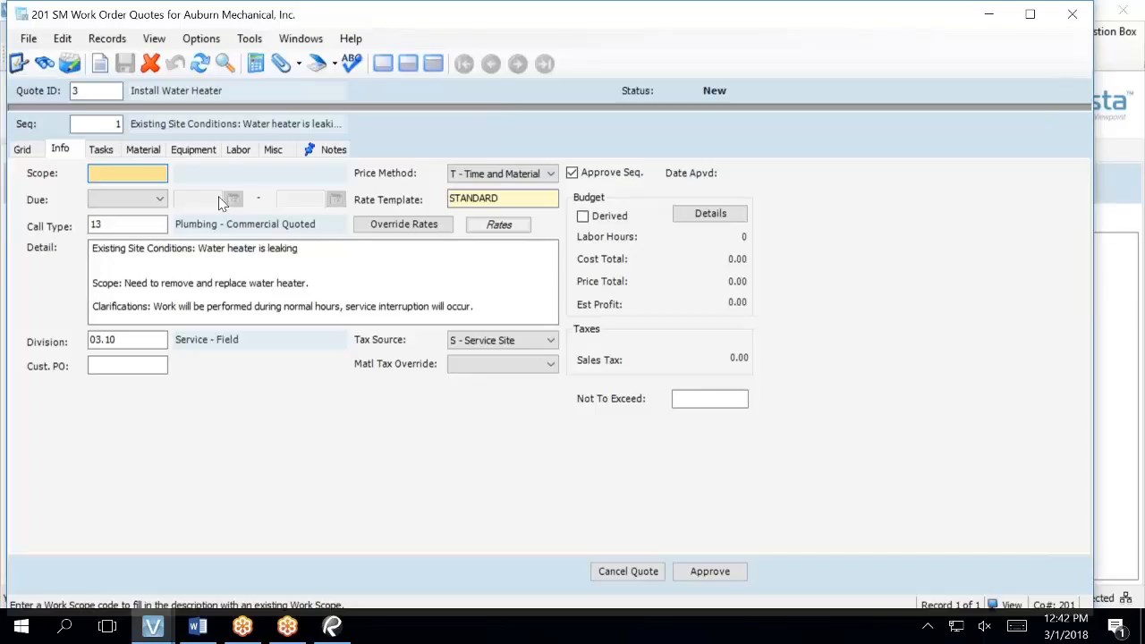
pyautogui.click(583, 217)
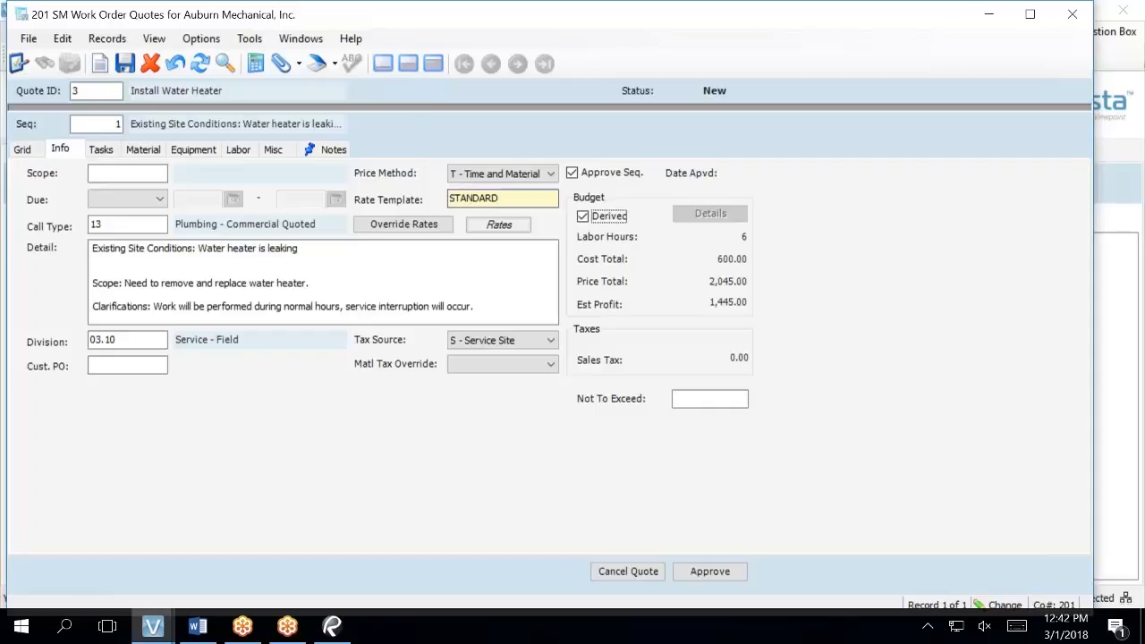
pyautogui.click(141, 151)
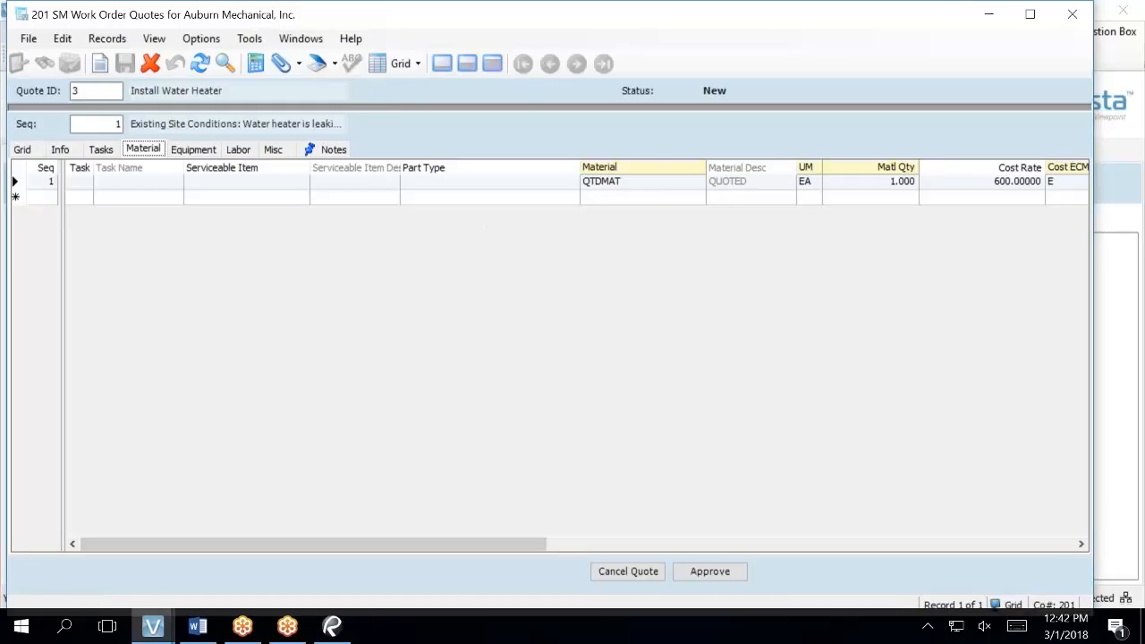
pyautogui.moveTo(421, 542); pyautogui.dragTo(679, 447)
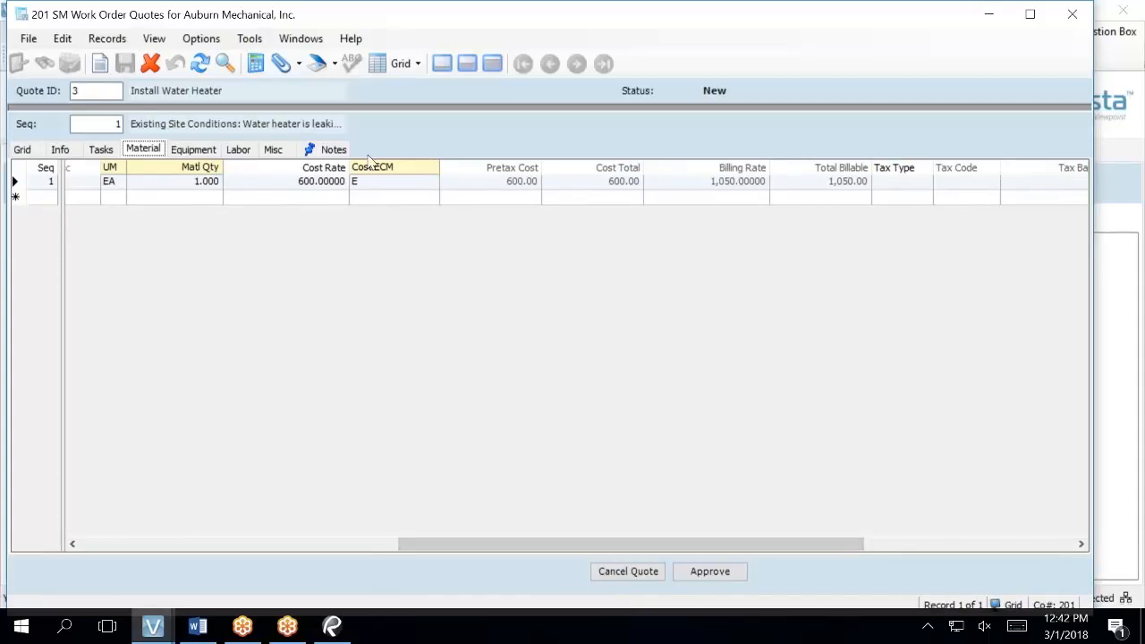
pyautogui.click(68, 150)
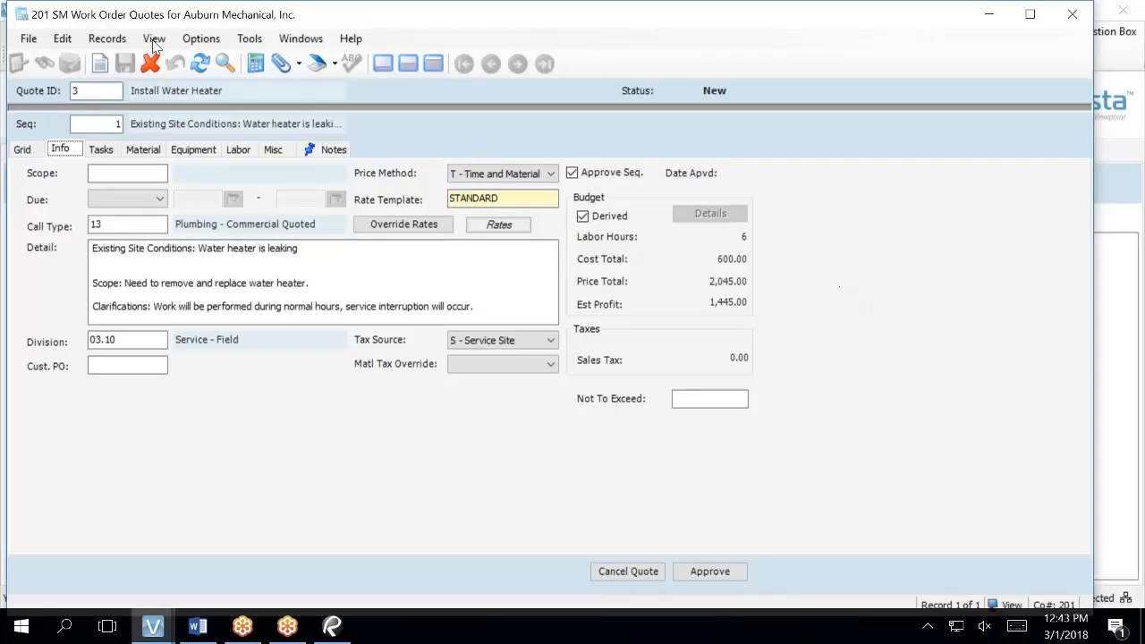
# - Scroll the Labor grid to show 6.000 hours at a 150.00 billing rate, 900.00 billable
pyautogui.click(240, 153)
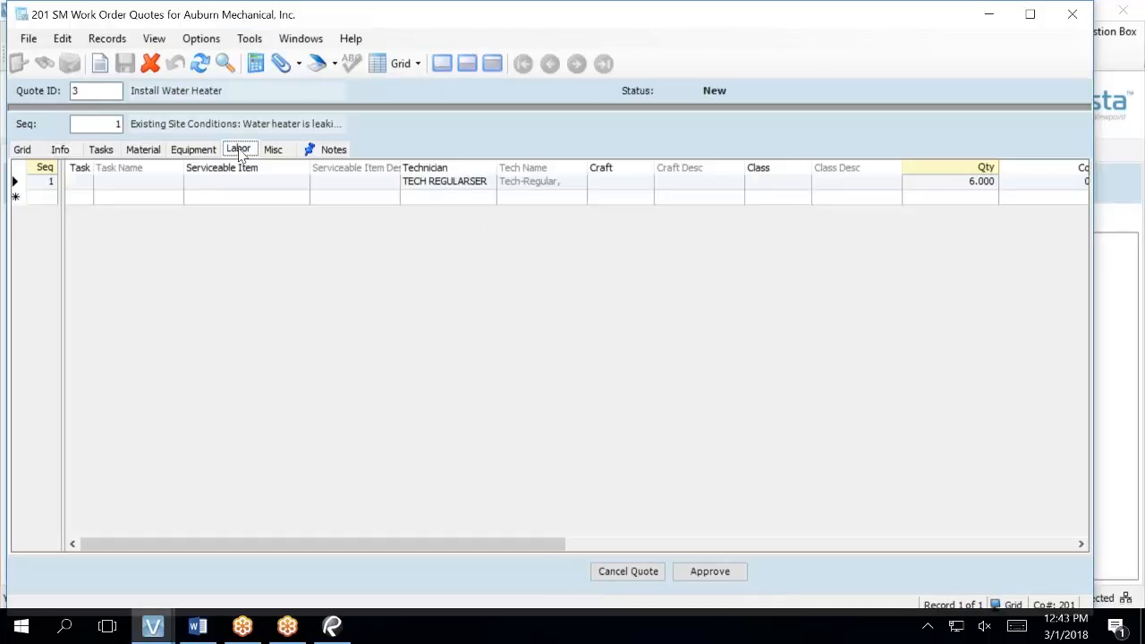
pyautogui.moveTo(549, 544); pyautogui.dragTo(839, 612)
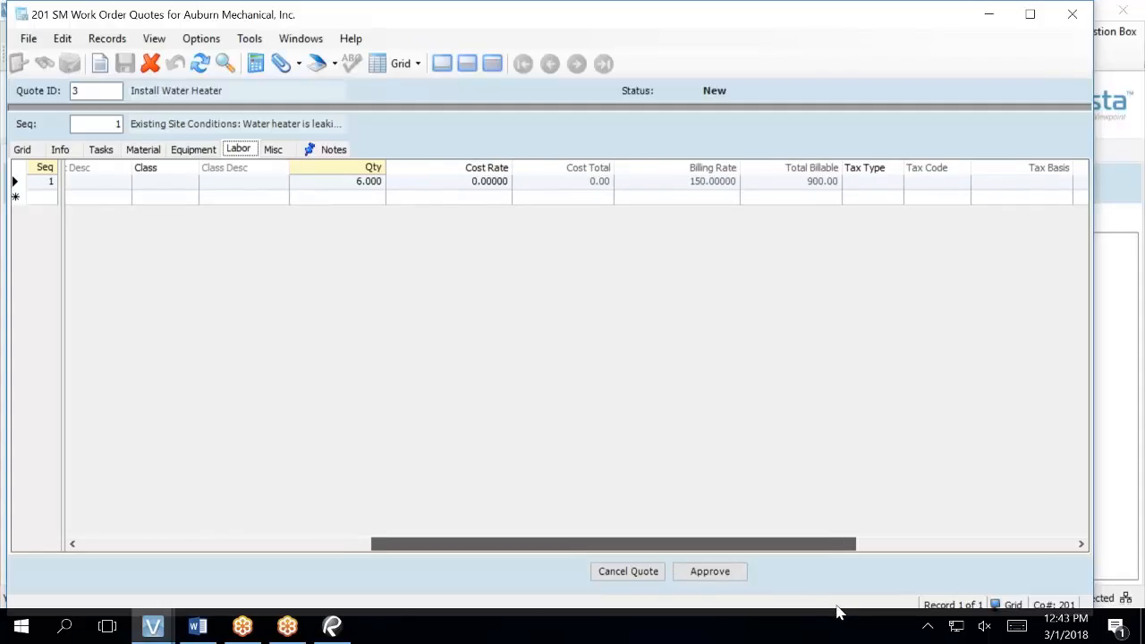
pyautogui.moveTo(839, 611); pyautogui.dragTo(839, 612)
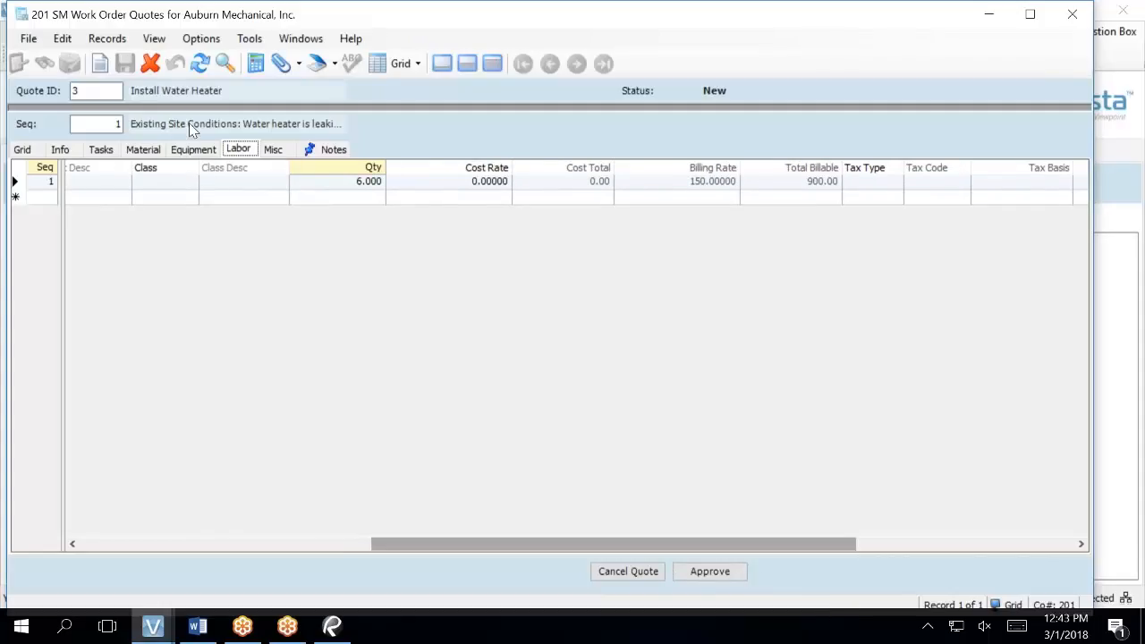
# - On Info, toggle Derived off and back on to confirm the 2,045.00 Price Total
pyautogui.click(61, 150)
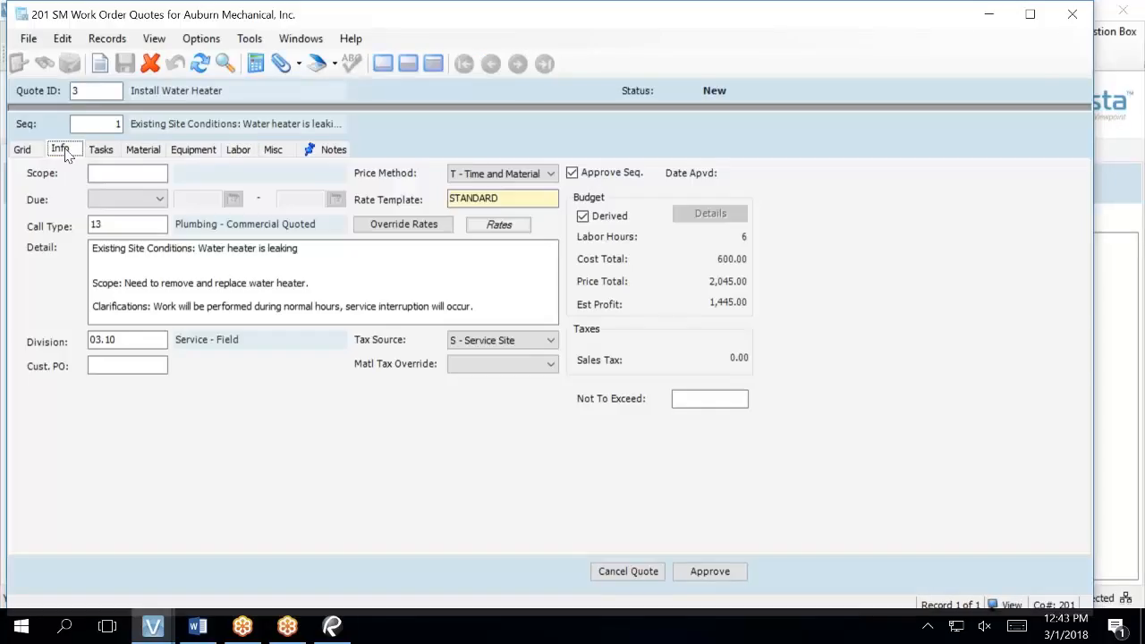
pyautogui.click(583, 217)
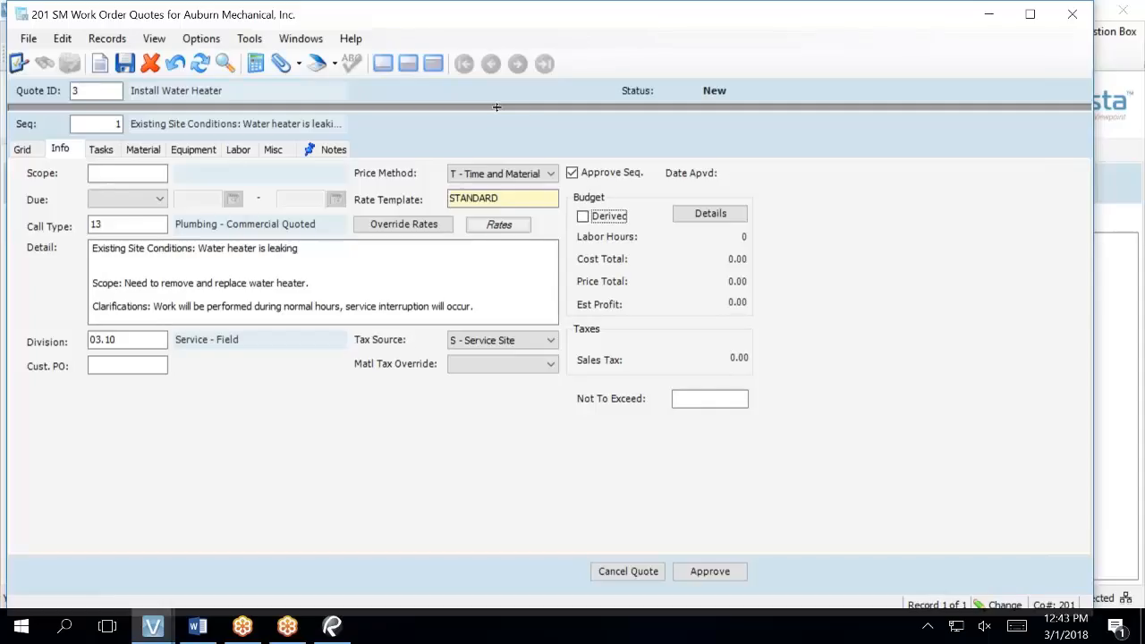
pyautogui.click(583, 218)
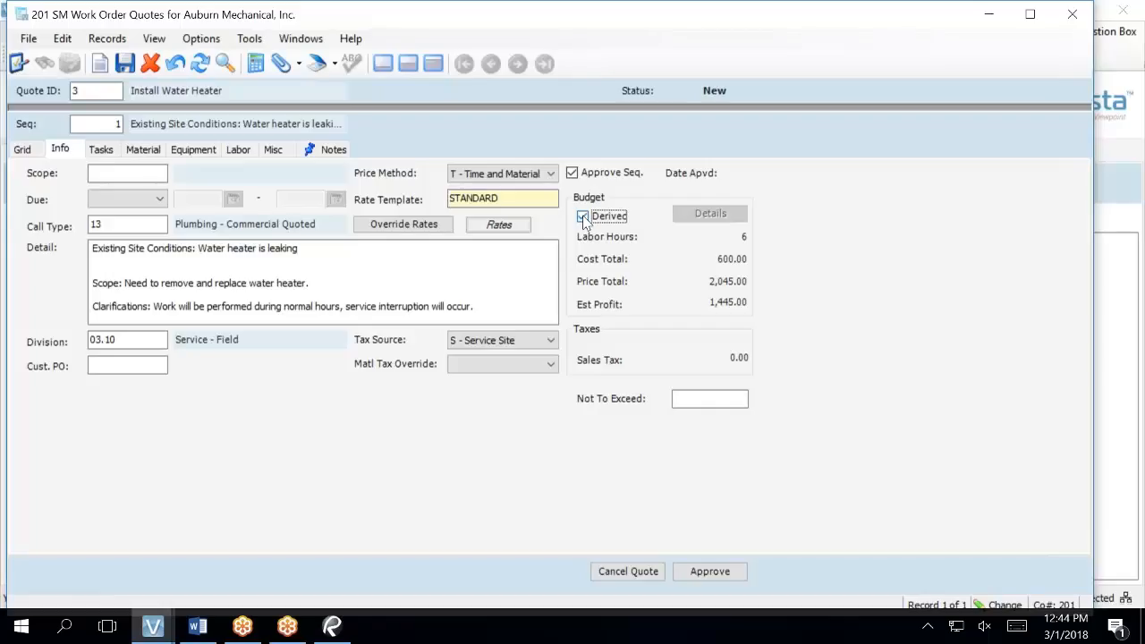
pyautogui.moveTo(158, 632)
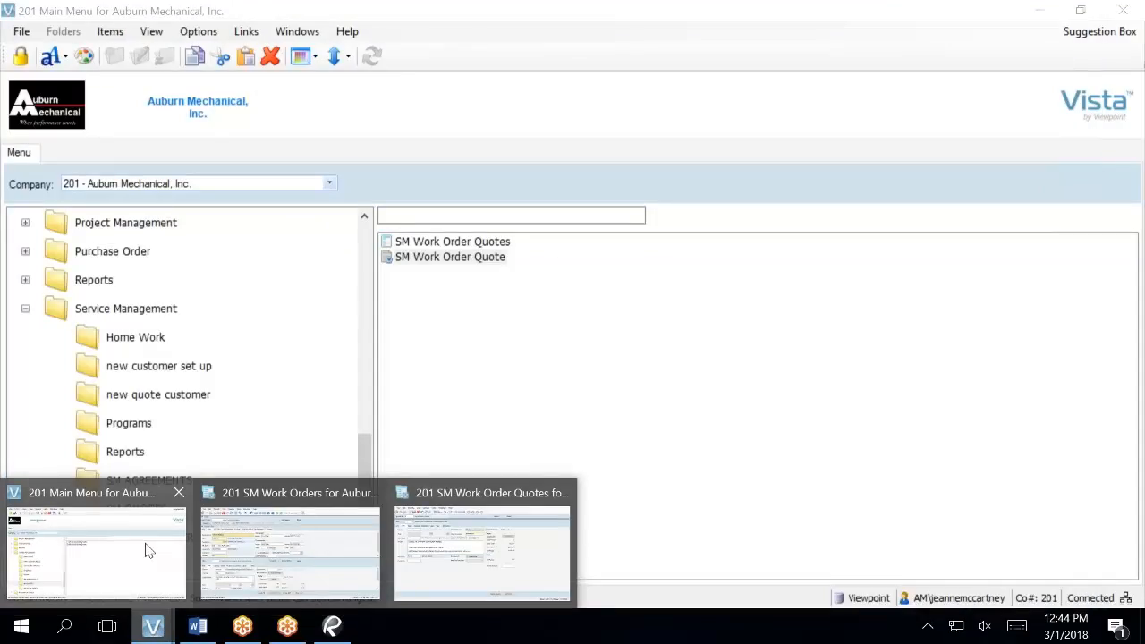
# - From the Main Menu, open the SM Work Order Quote launcher and enter quote 3
pyautogui.click(148, 550)
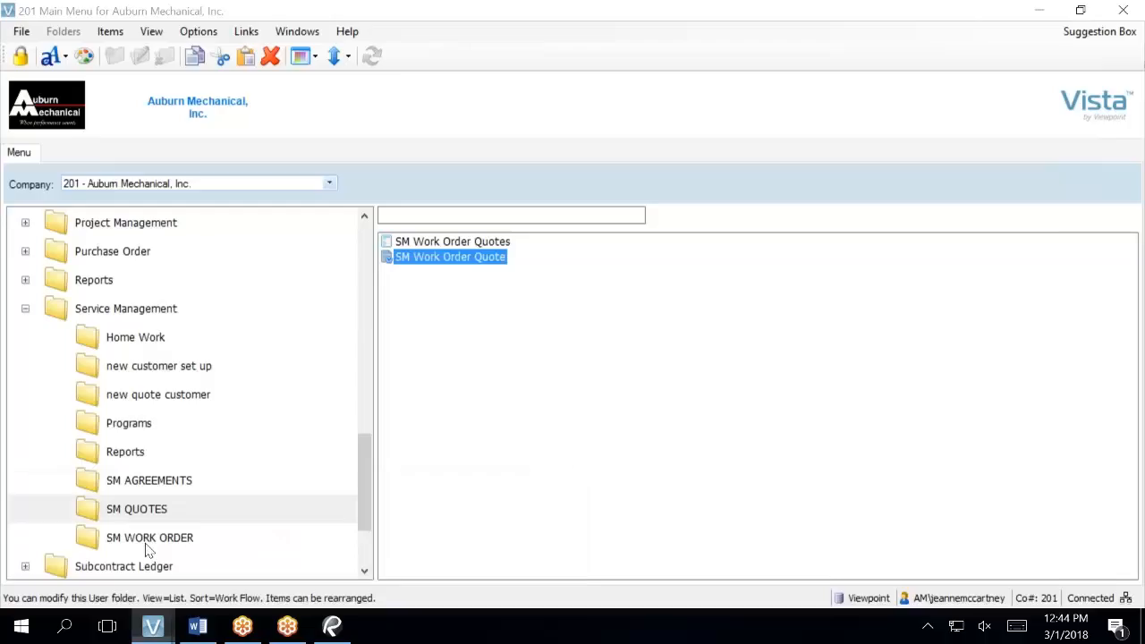
pyautogui.doubleClick(450, 258)
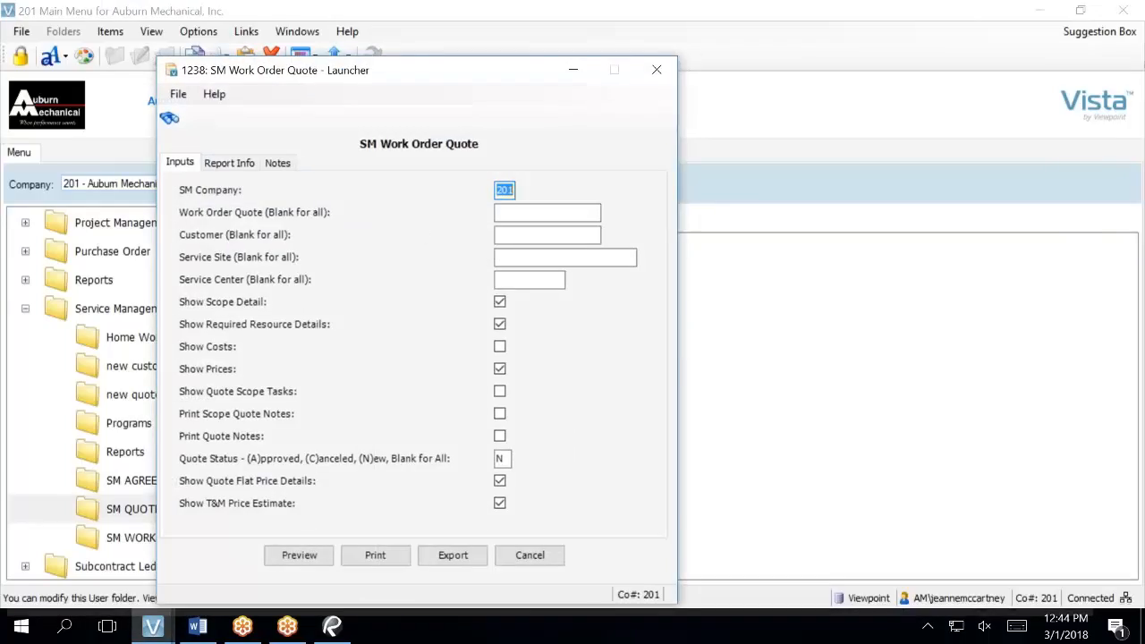
pyautogui.click(517, 215)
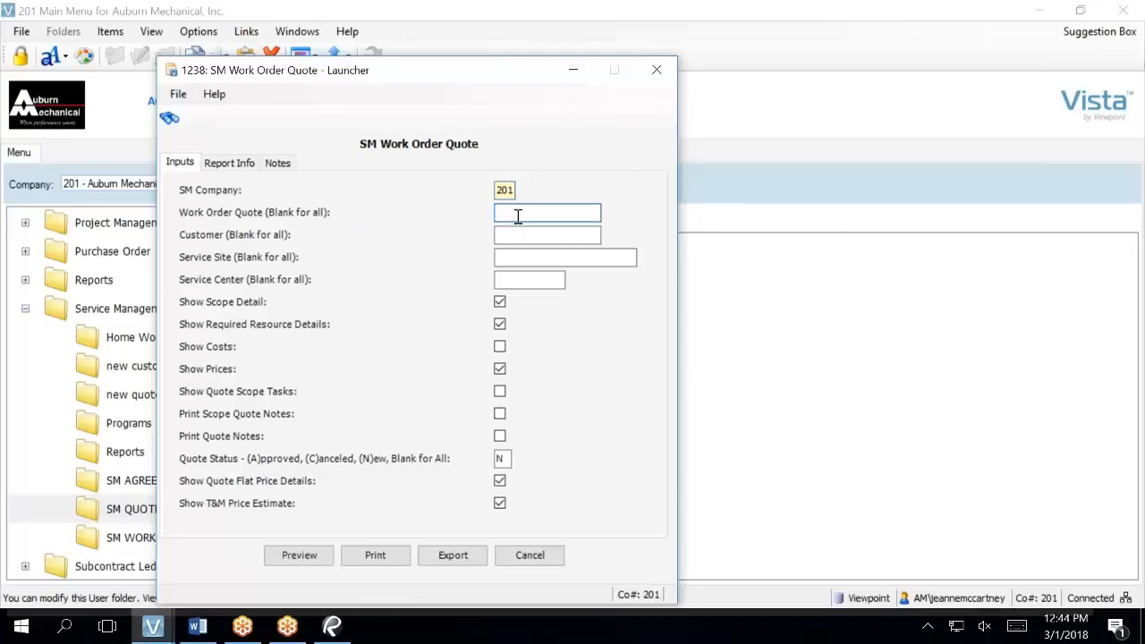
pyautogui.write('3')
pyautogui.press('Tab')
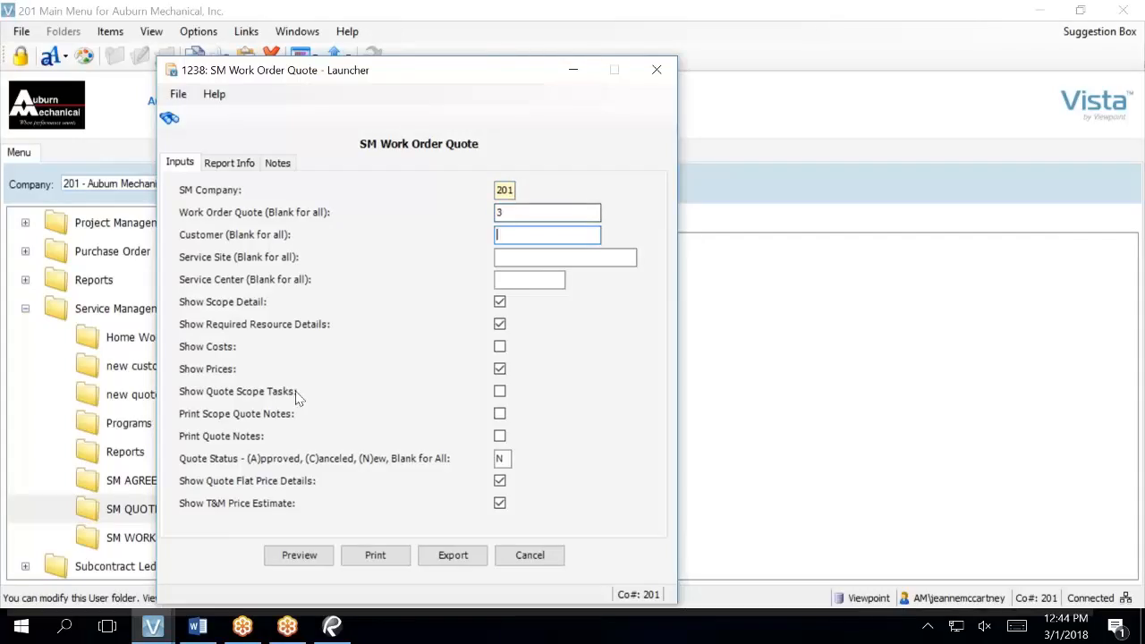
pyautogui.click(299, 556)
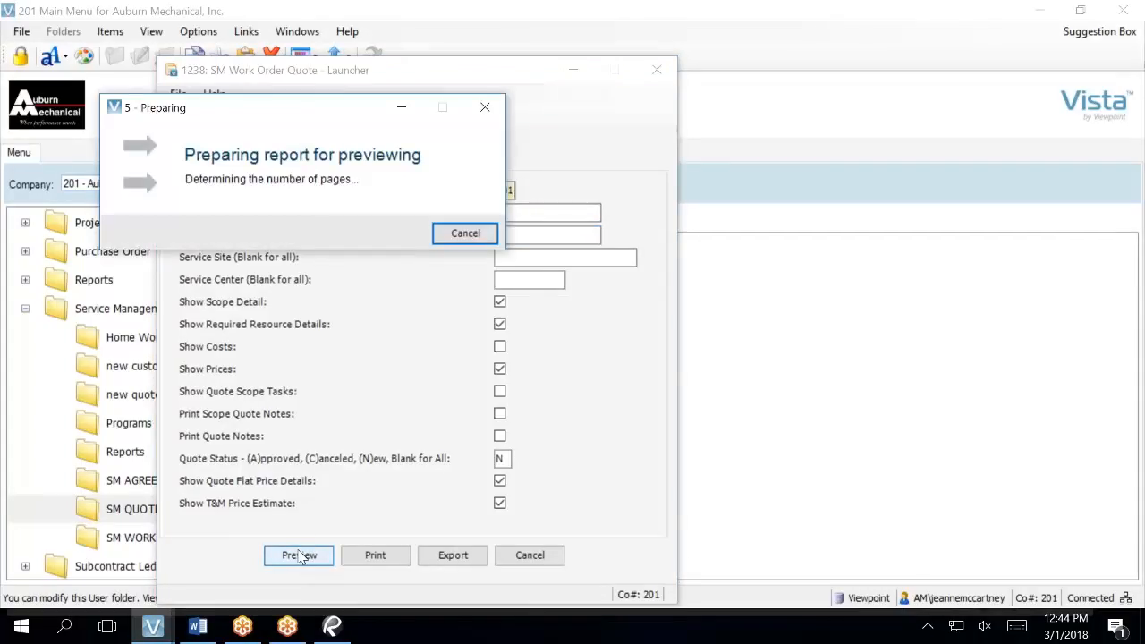
pyautogui.scroll(-3, 465, 483)
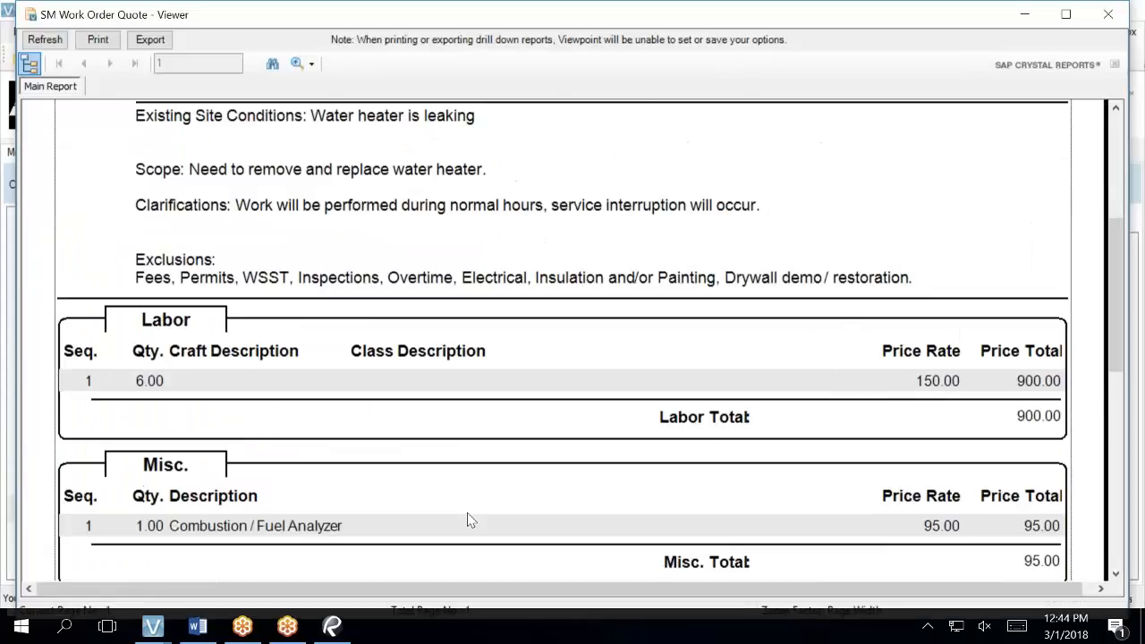
pyautogui.scroll(-6, 467, 520)
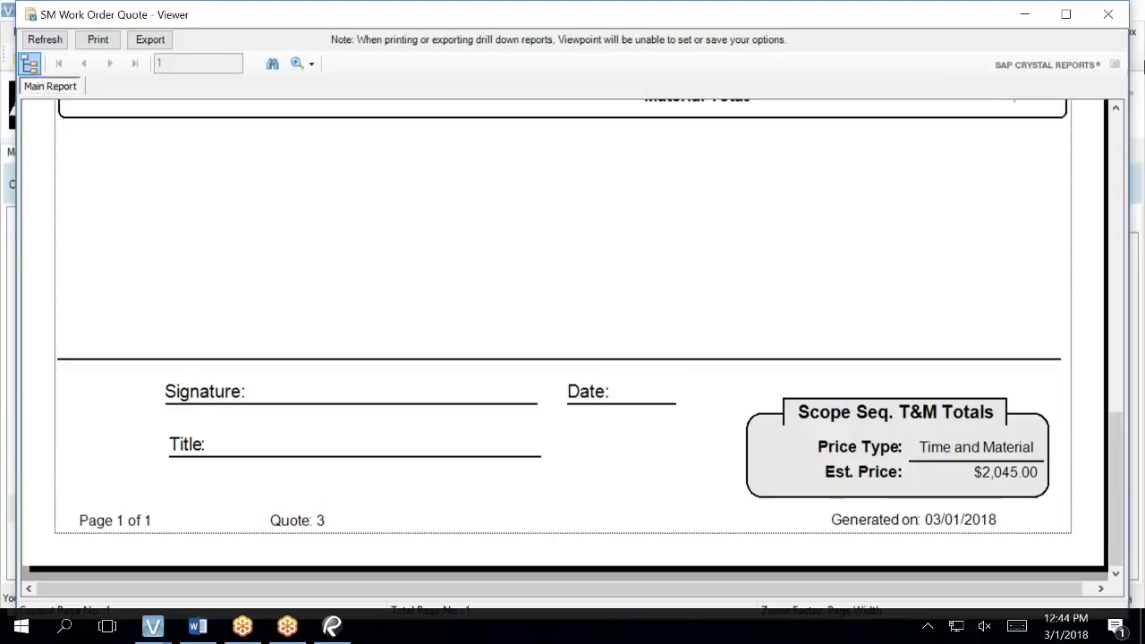
pyautogui.click(1106, 14)
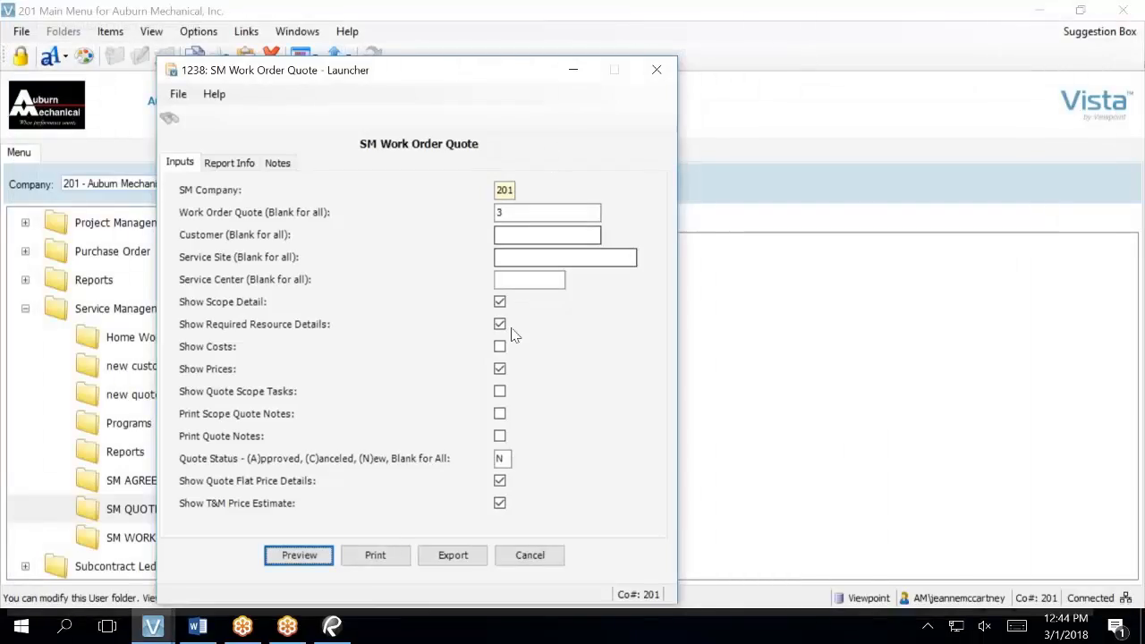
pyautogui.moveTo(153, 626)
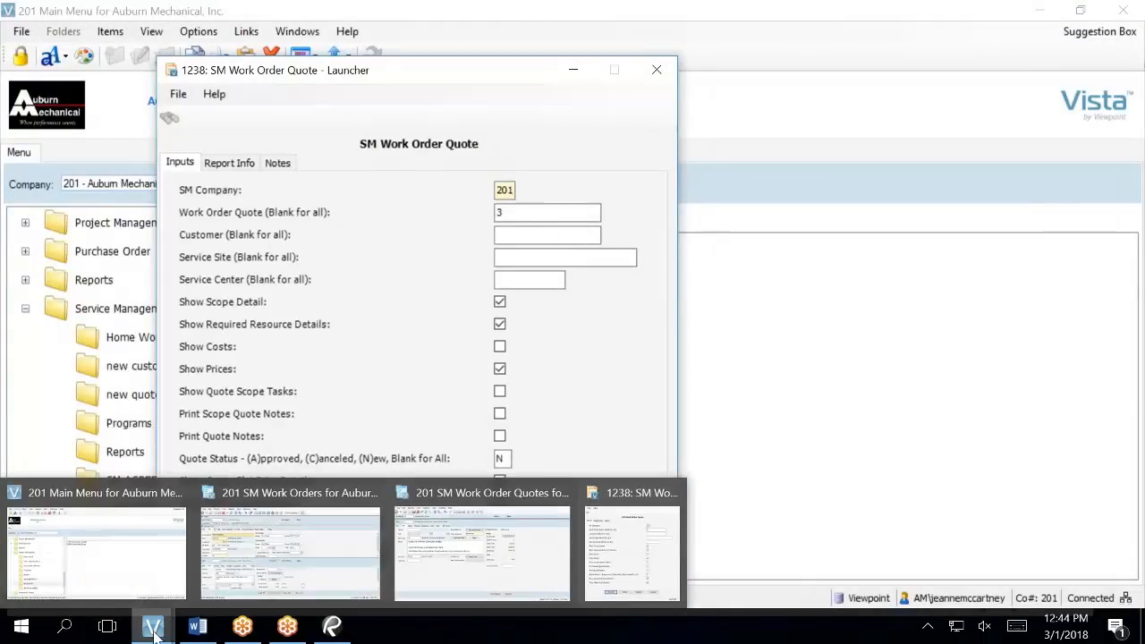
# - Save quote 3, re-toggle Derived, and open Field Properties for 1099 - Derived Estimate
pyautogui.click(502, 546)
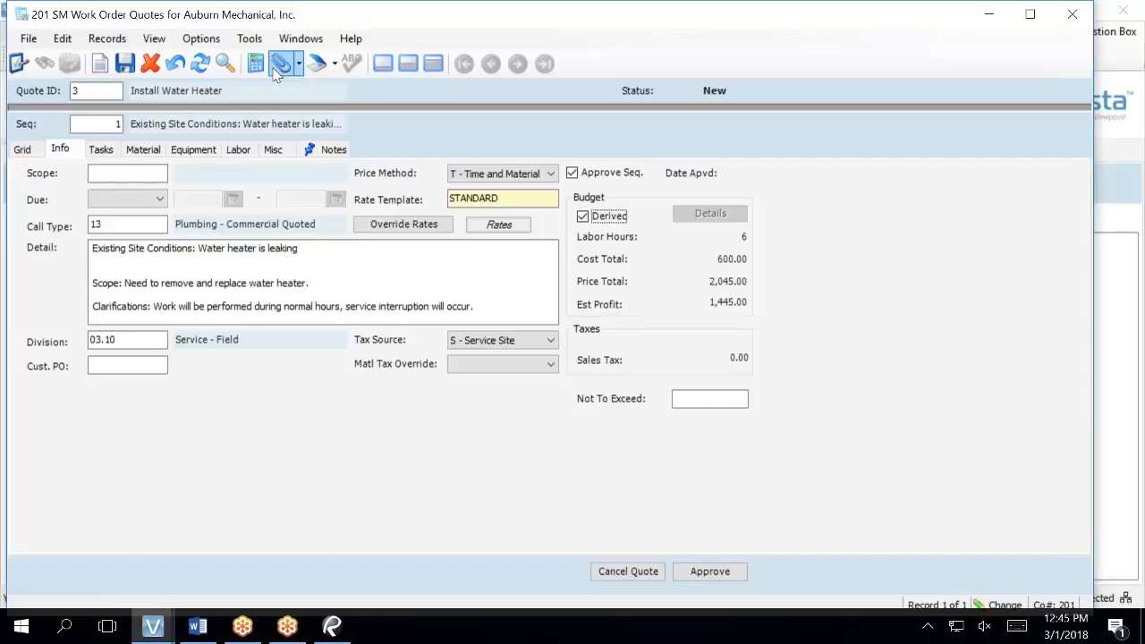
pyautogui.click(125, 62)
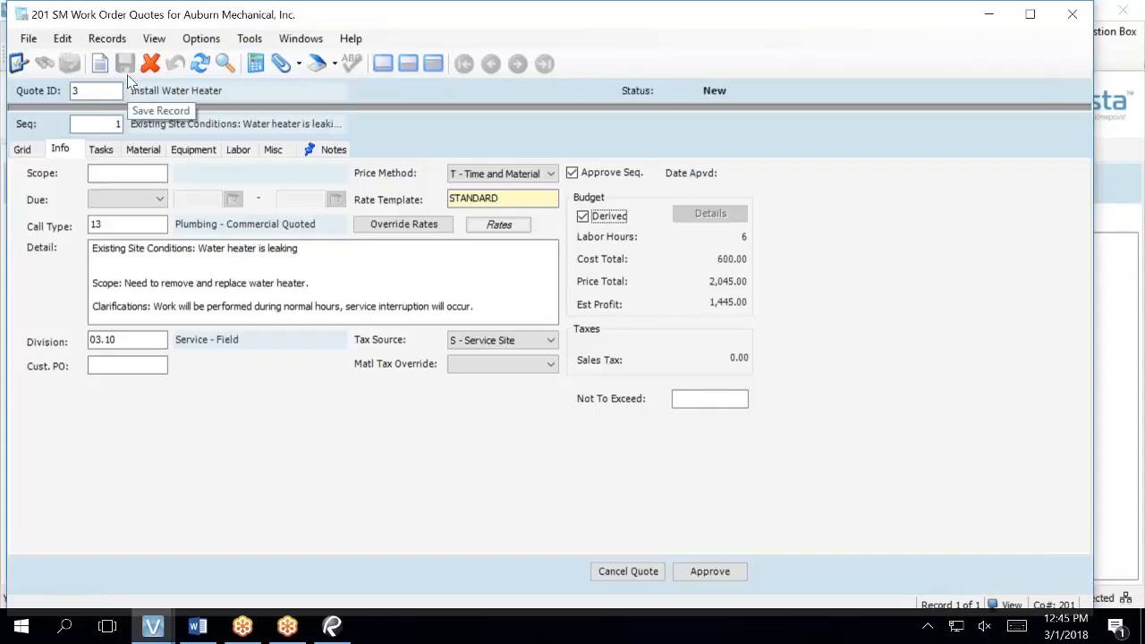
pyautogui.click(617, 226)
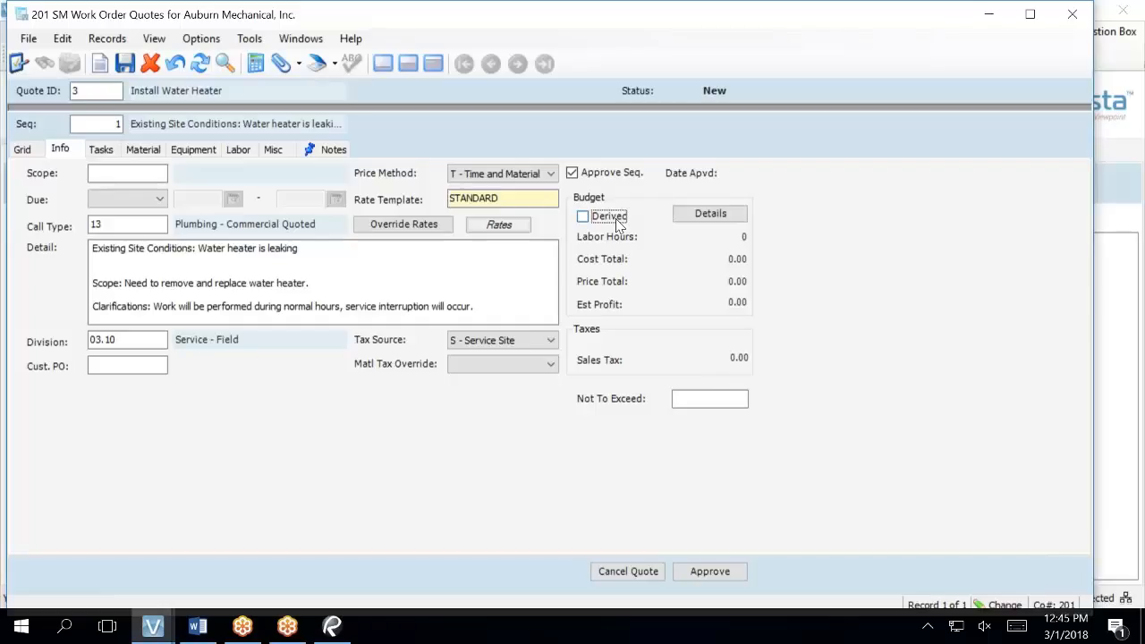
pyautogui.click(584, 217)
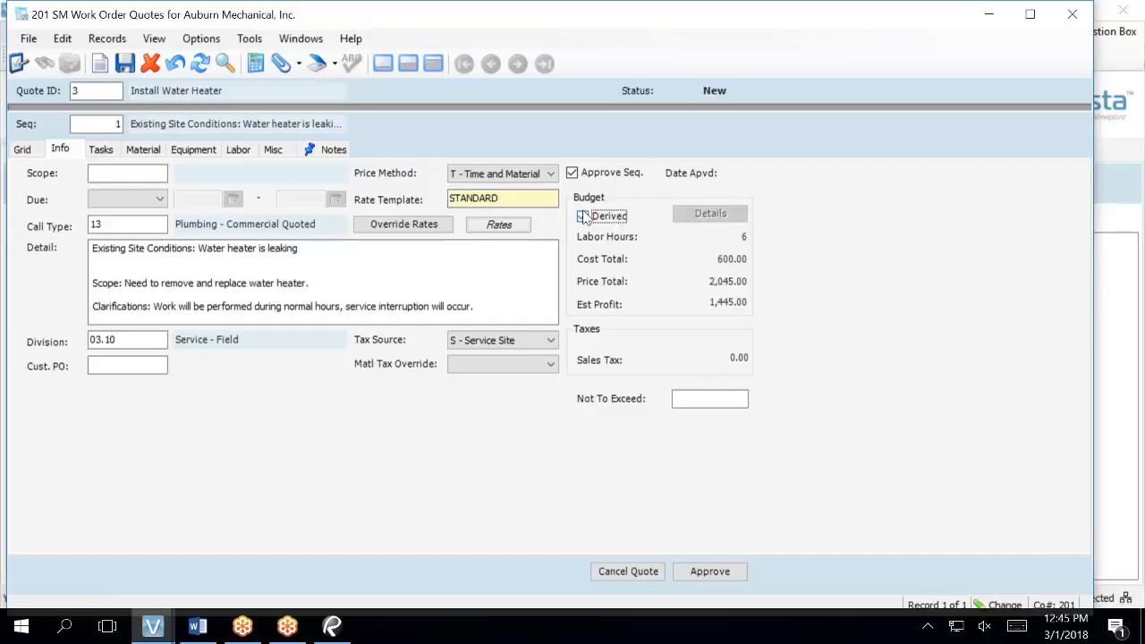
pyautogui.press('F3')
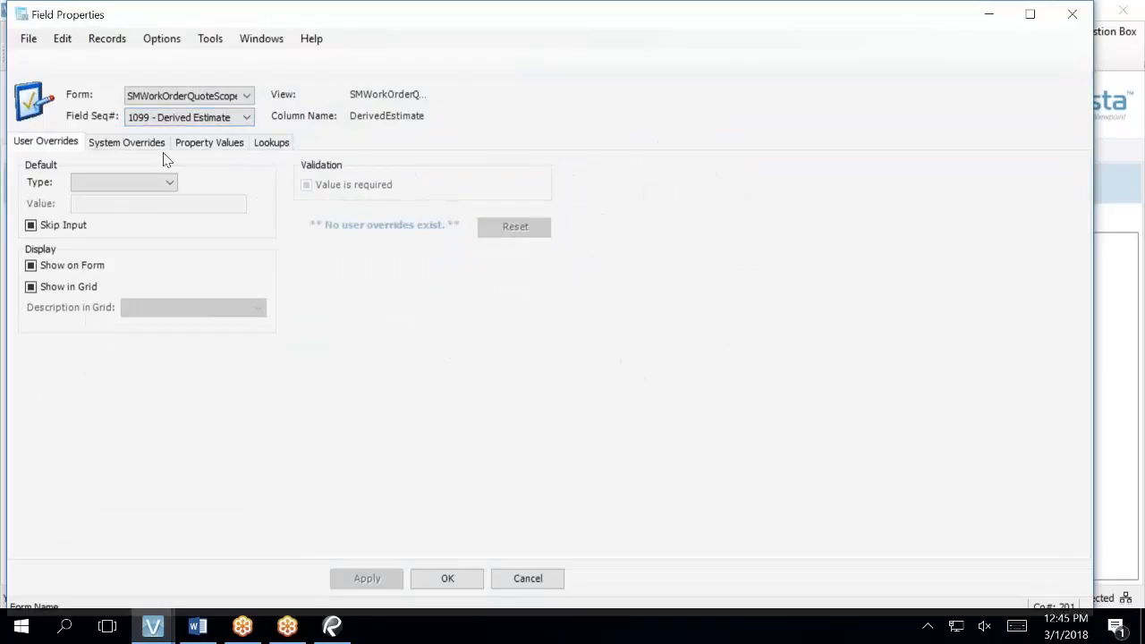
# - Hide 1096 - Derived Cost Total from both form and grid, then apply and confirm
pyautogui.click(246, 117)
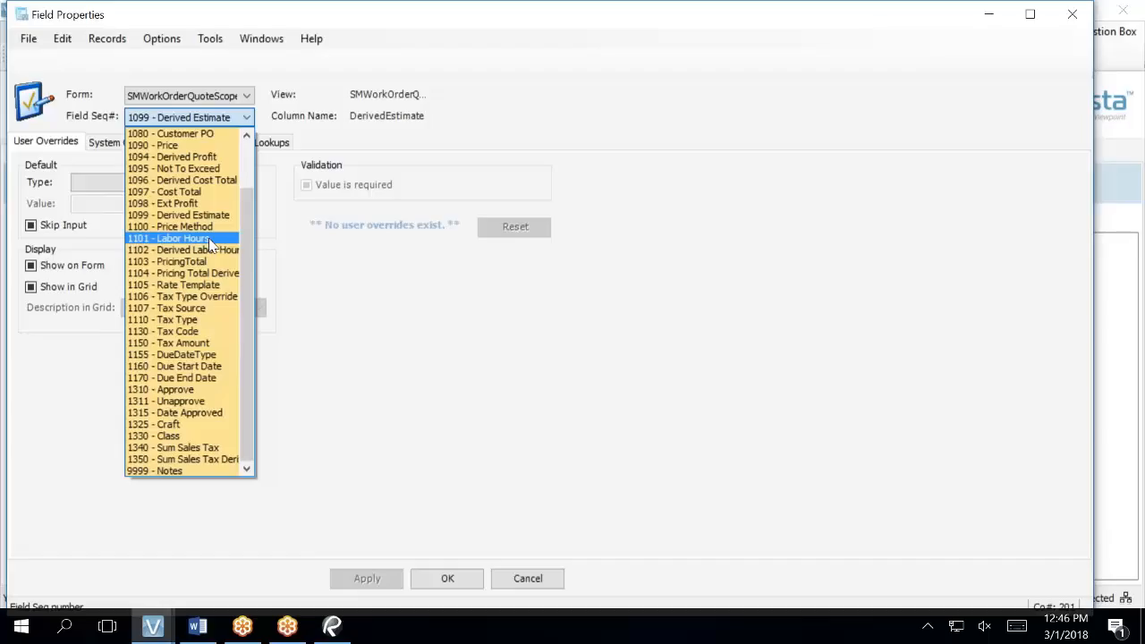
pyautogui.click(194, 184)
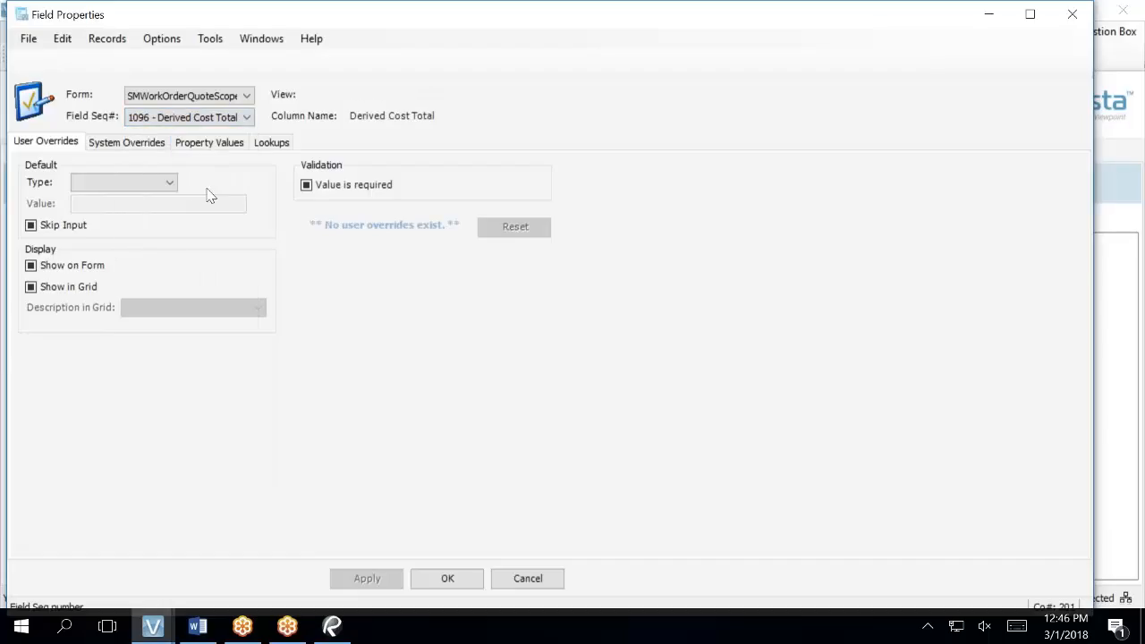
pyautogui.click(31, 266)
pyautogui.click(31, 287)
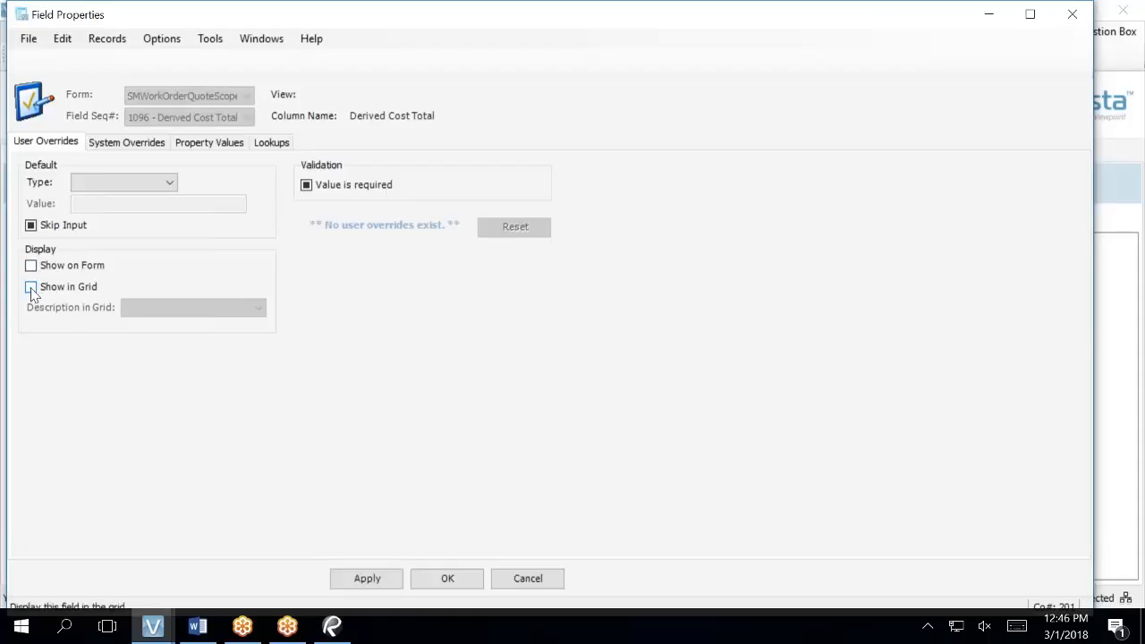
pyautogui.click(365, 581)
pyautogui.click(445, 582)
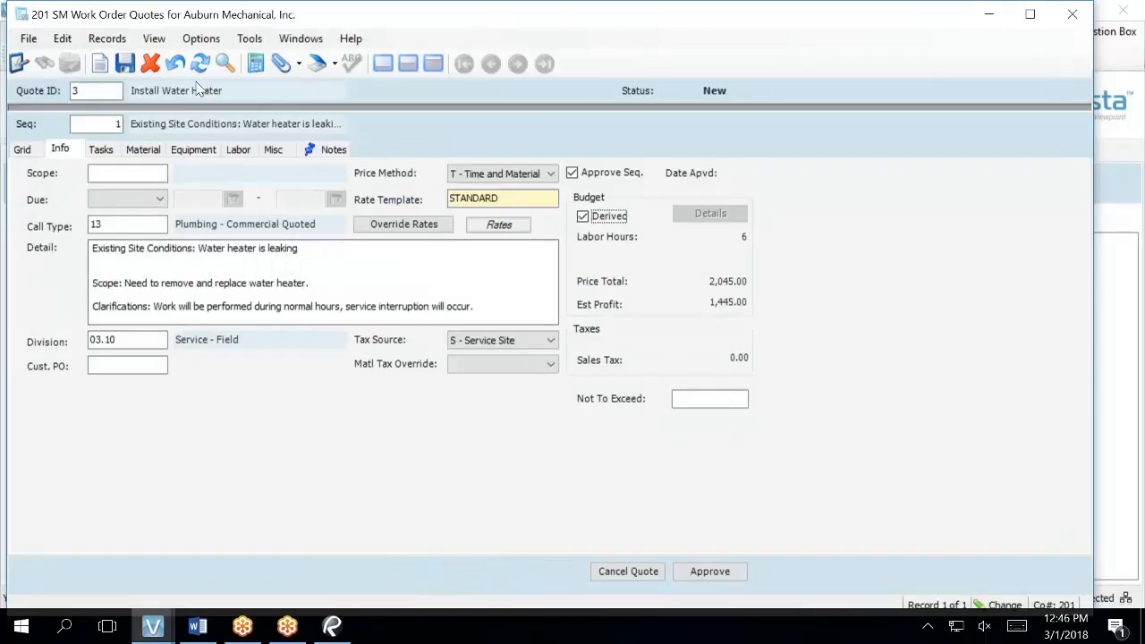
# - Save and refresh the quote, then bring up Field Properties for the Derived checkbox
pyautogui.click(200, 64)
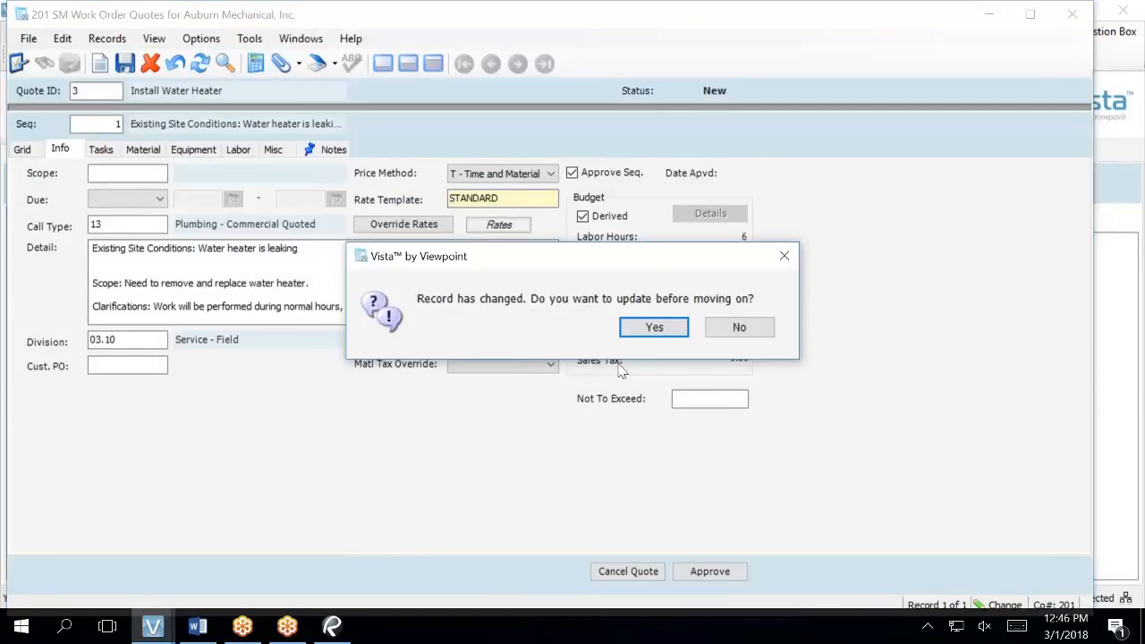
pyautogui.click(652, 327)
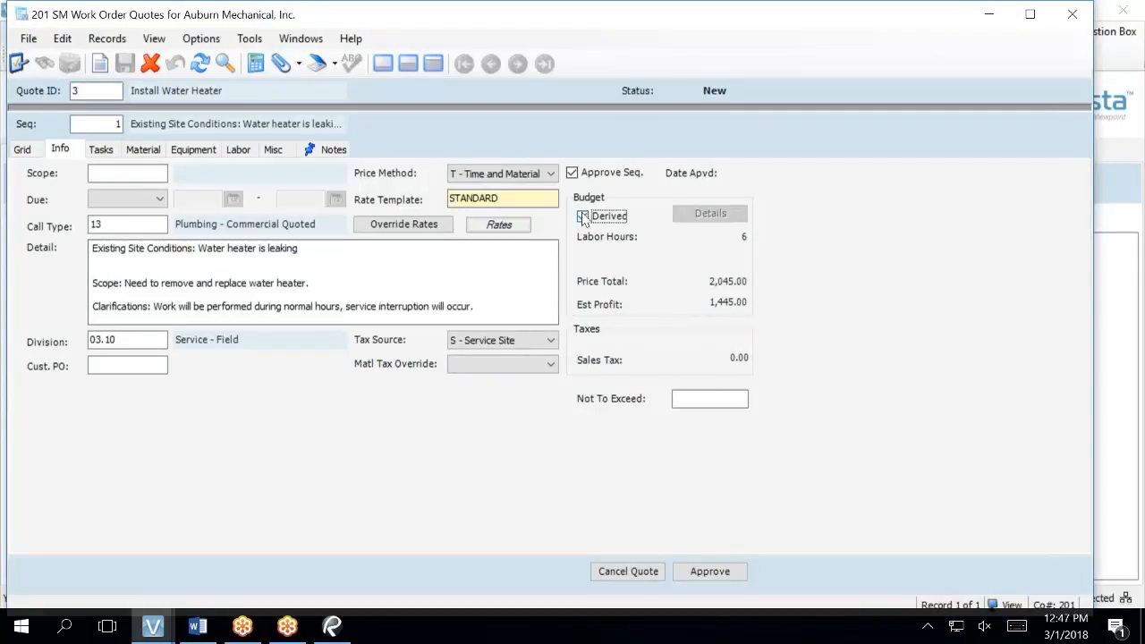
pyautogui.rightClick(608, 222)
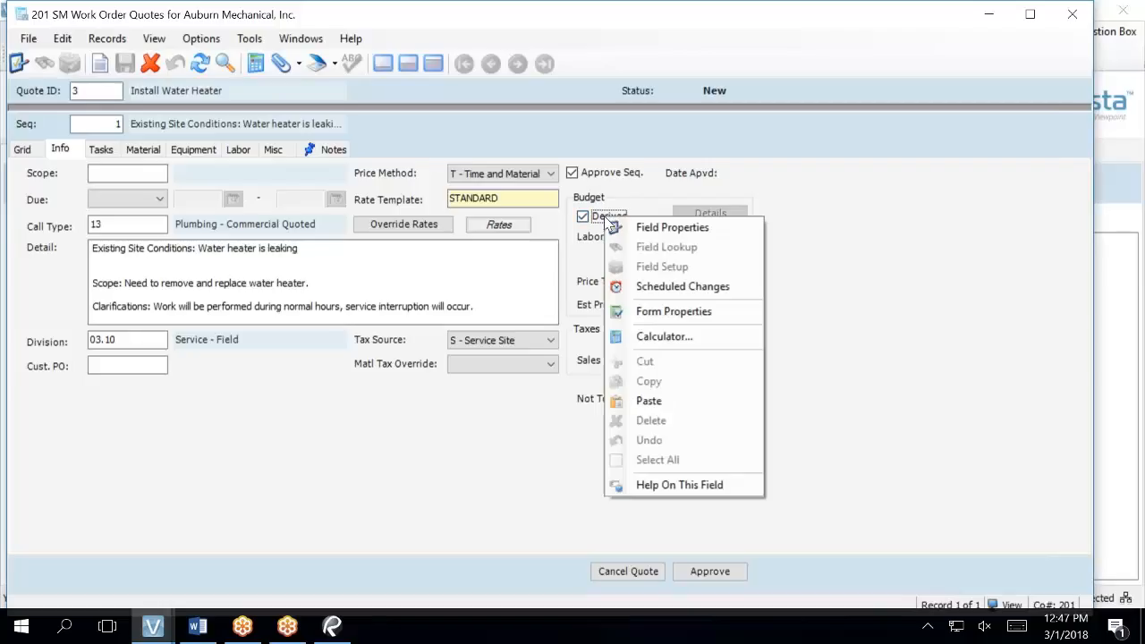
pyautogui.press('Escape')
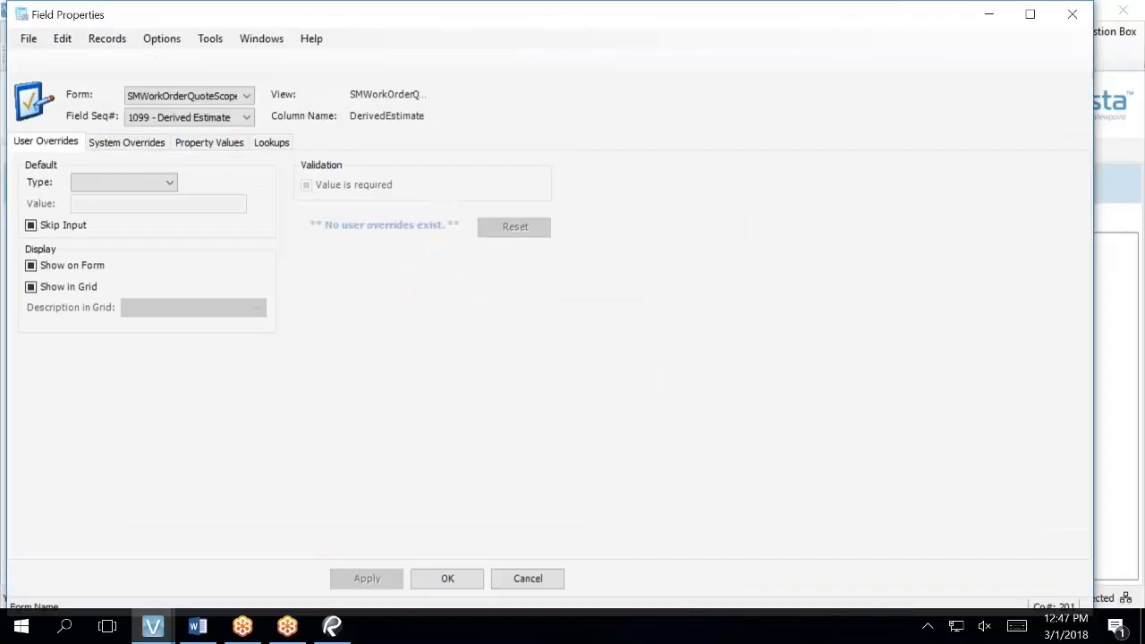
# - Clear Show on Form and Show in Grid for 1099 - Derived Estimate, apply, and close
pyautogui.click(172, 99)
pyautogui.click(169, 97)
pyautogui.click(165, 117)
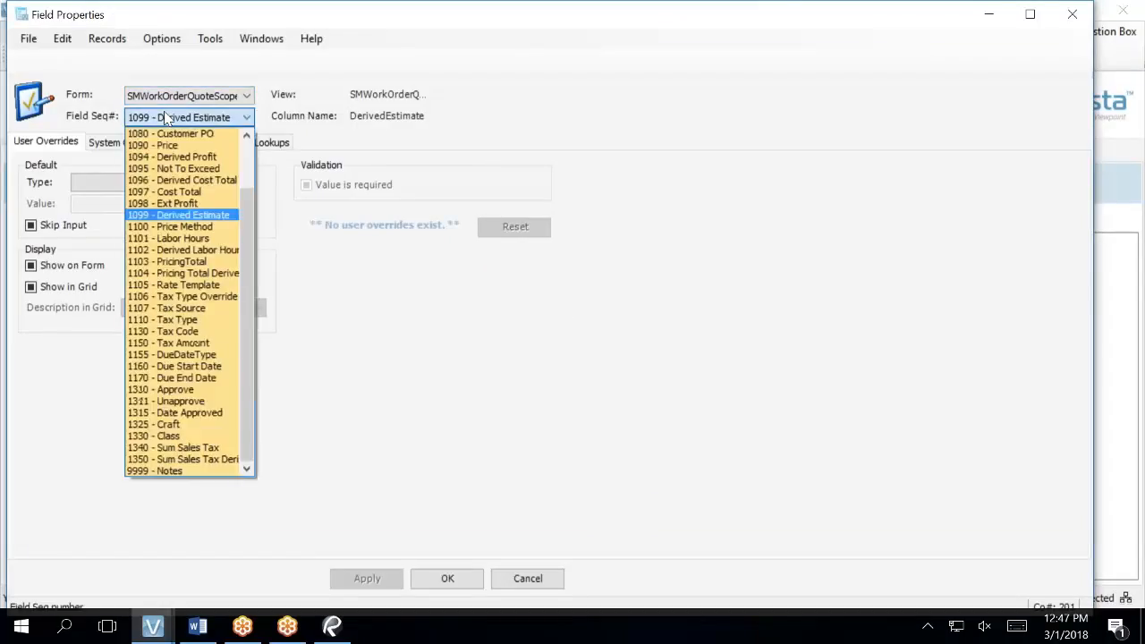
pyautogui.click(198, 217)
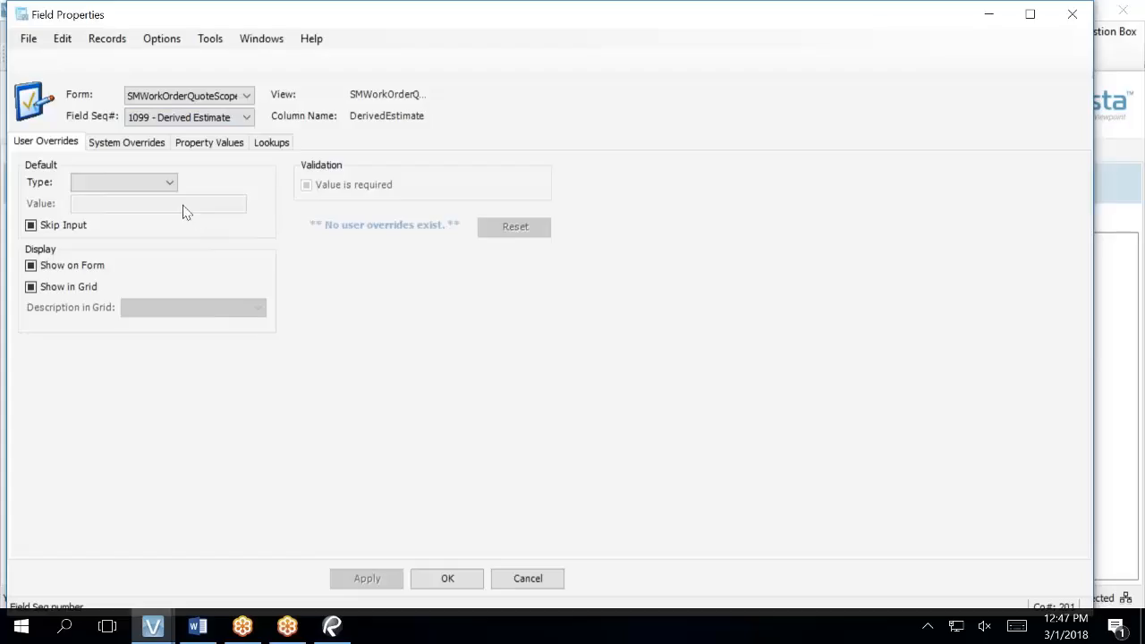
pyautogui.click(46, 266)
pyautogui.click(47, 288)
pyautogui.click(369, 580)
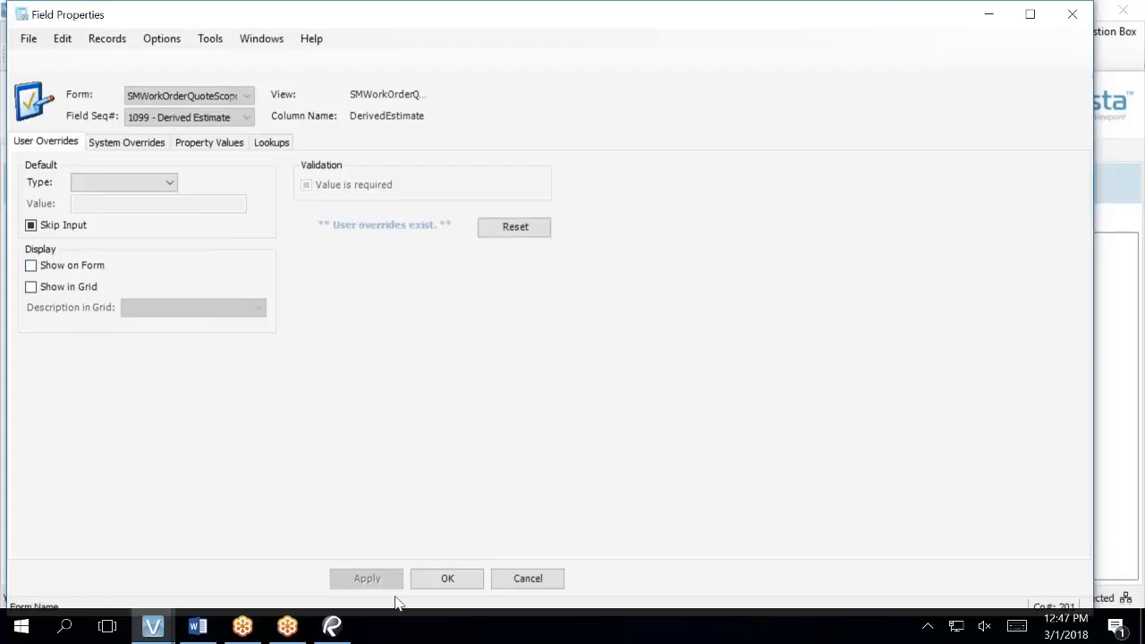
pyautogui.click(428, 586)
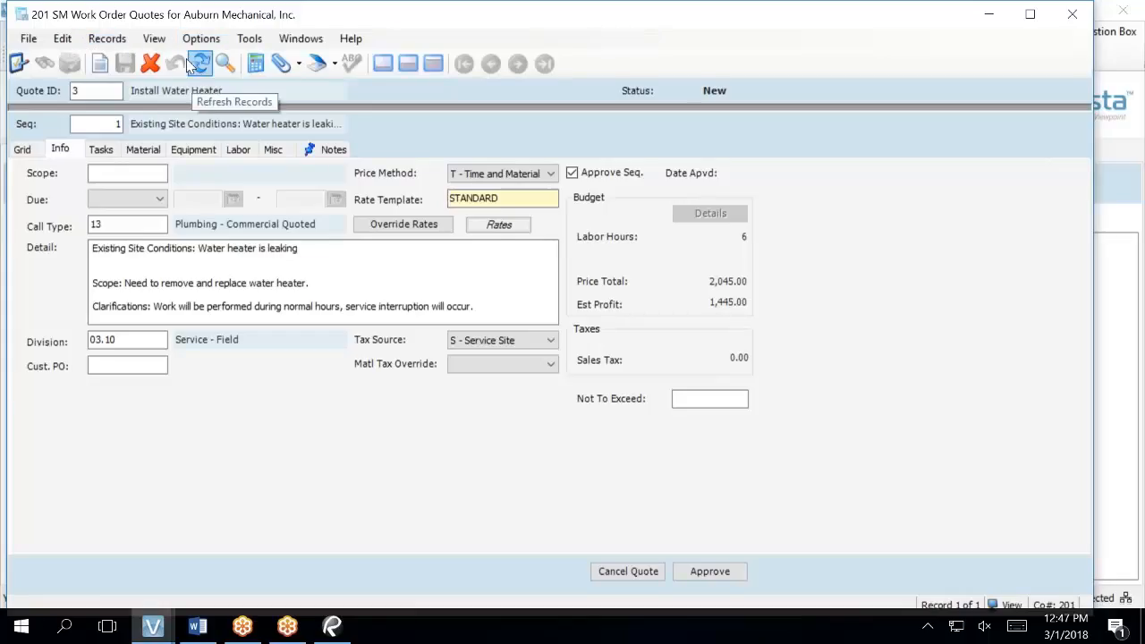
# - Show hidden fields and re-enable Show on Form and Show in Grid for 1099 - Derived Estimate
pyautogui.click(155, 45)
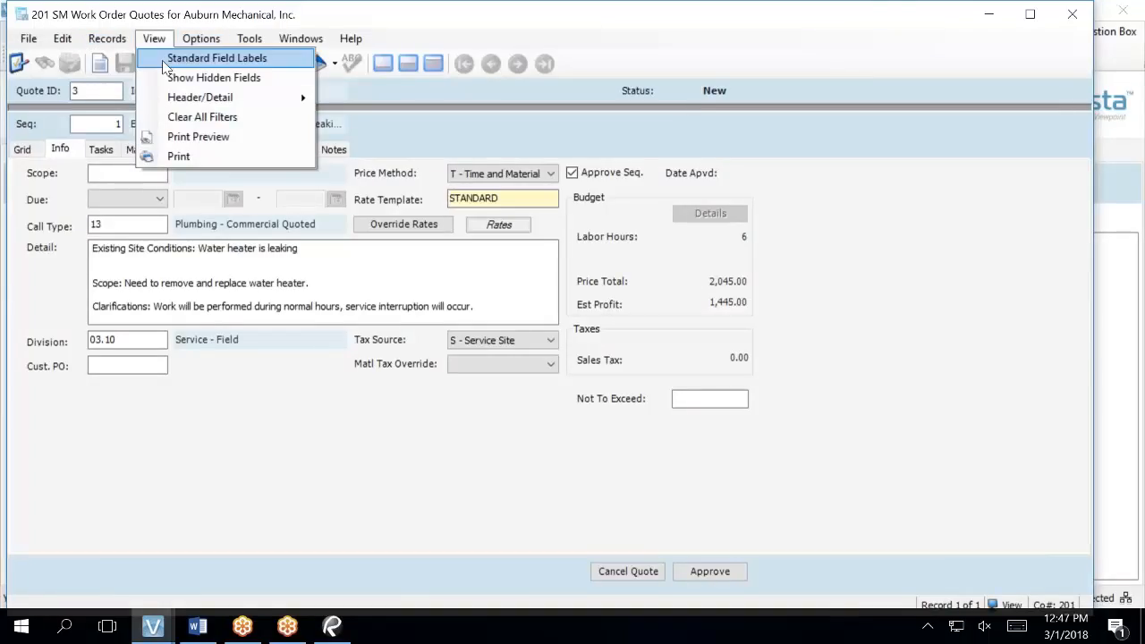
pyautogui.click(170, 77)
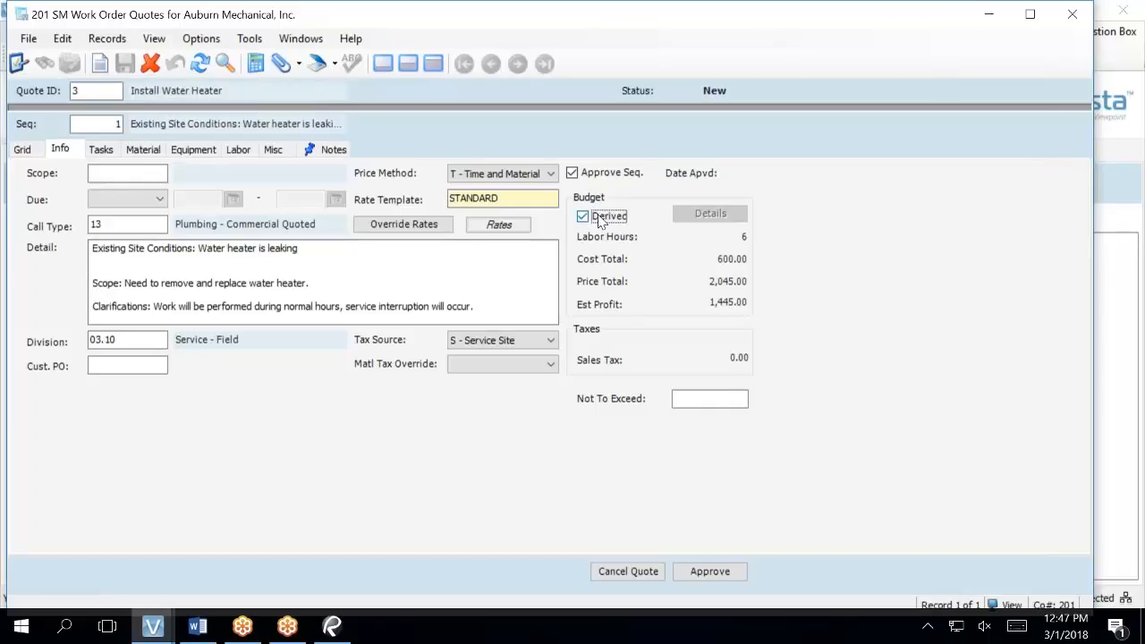
pyautogui.press('F3')
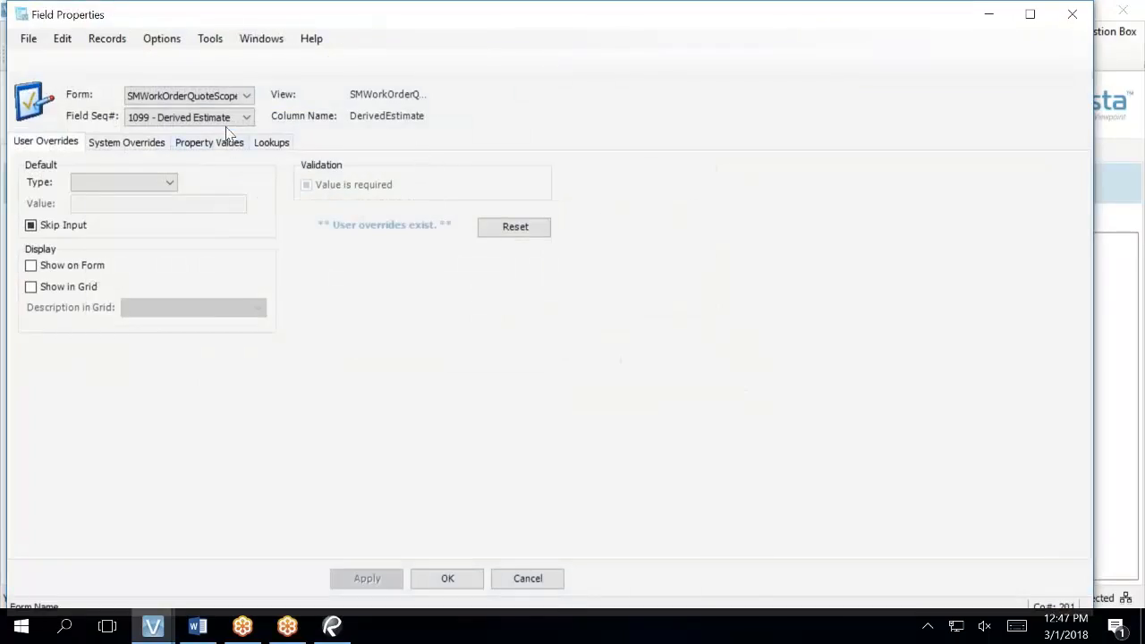
pyautogui.click(232, 121)
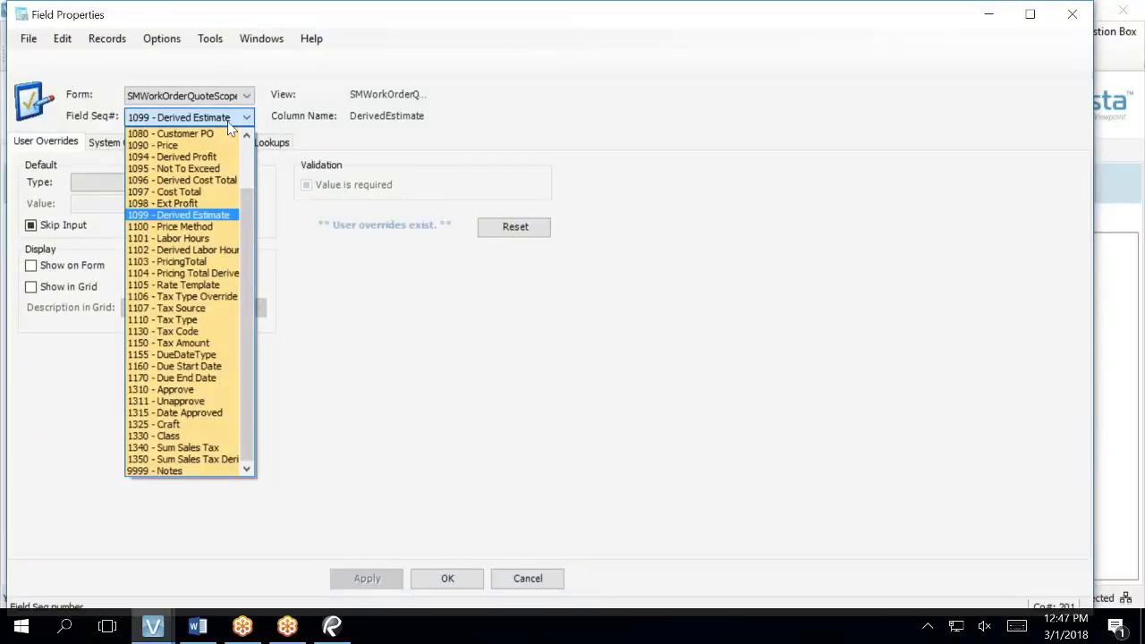
pyautogui.click(204, 215)
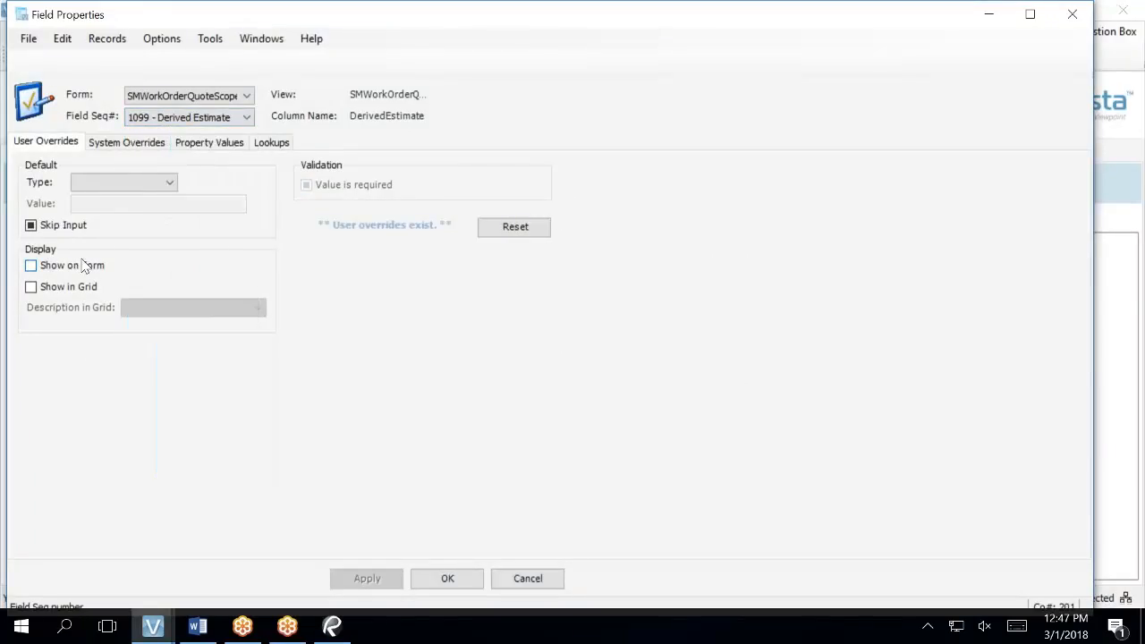
pyautogui.click(45, 274)
pyautogui.click(31, 287)
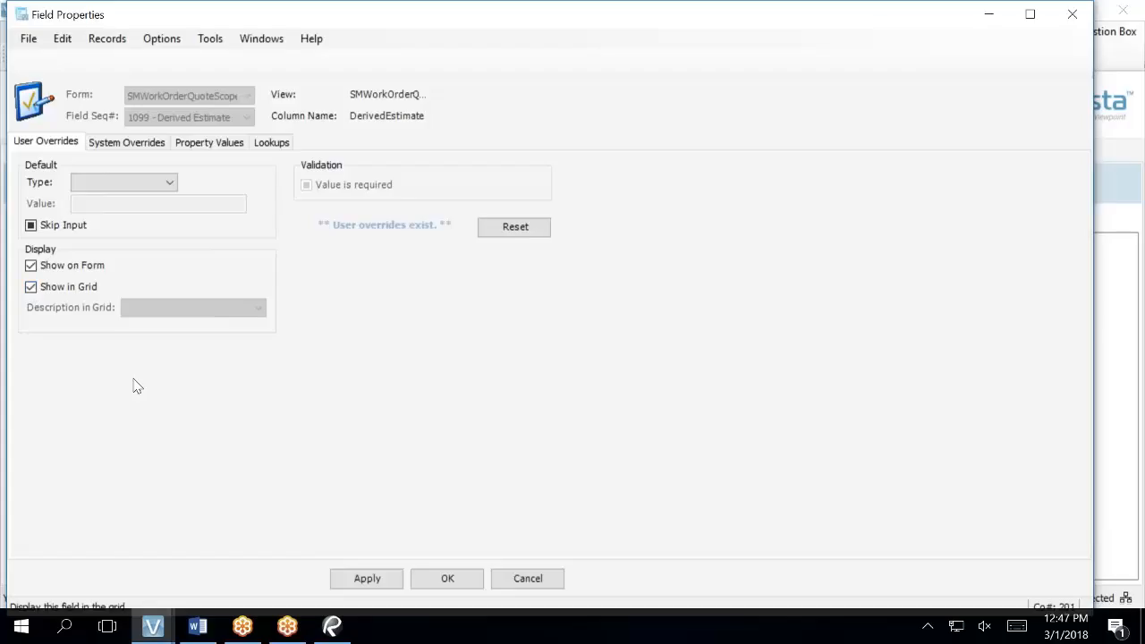
pyautogui.click(365, 580)
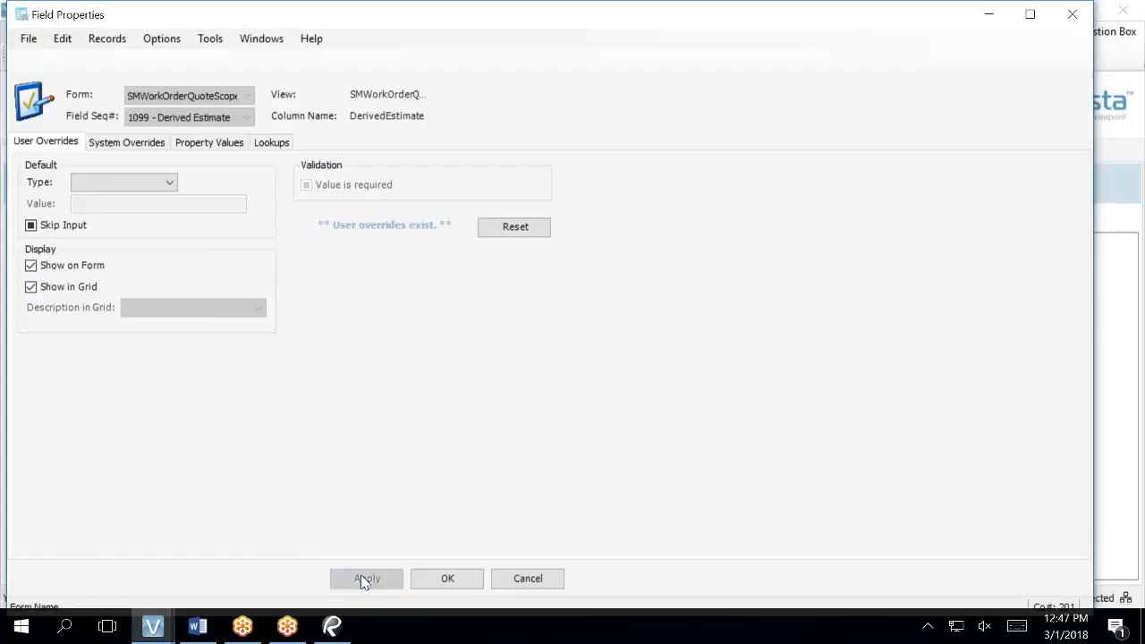
# - Hide 1094 - Derived Profit from the form and grid, apply, and close
pyautogui.click(247, 120)
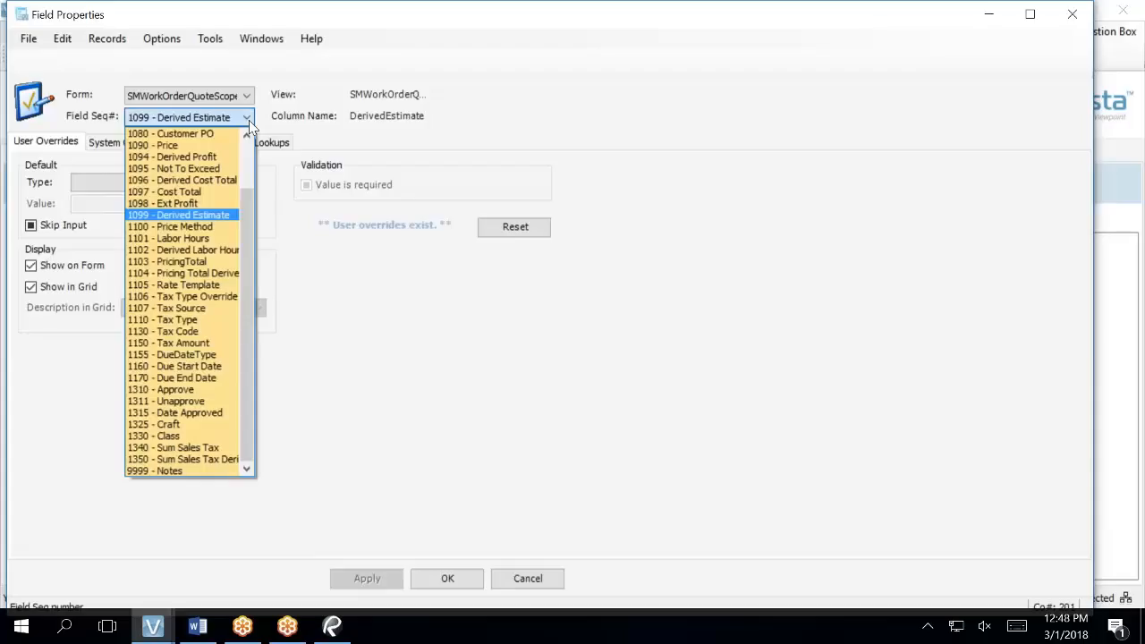
pyautogui.click(218, 158)
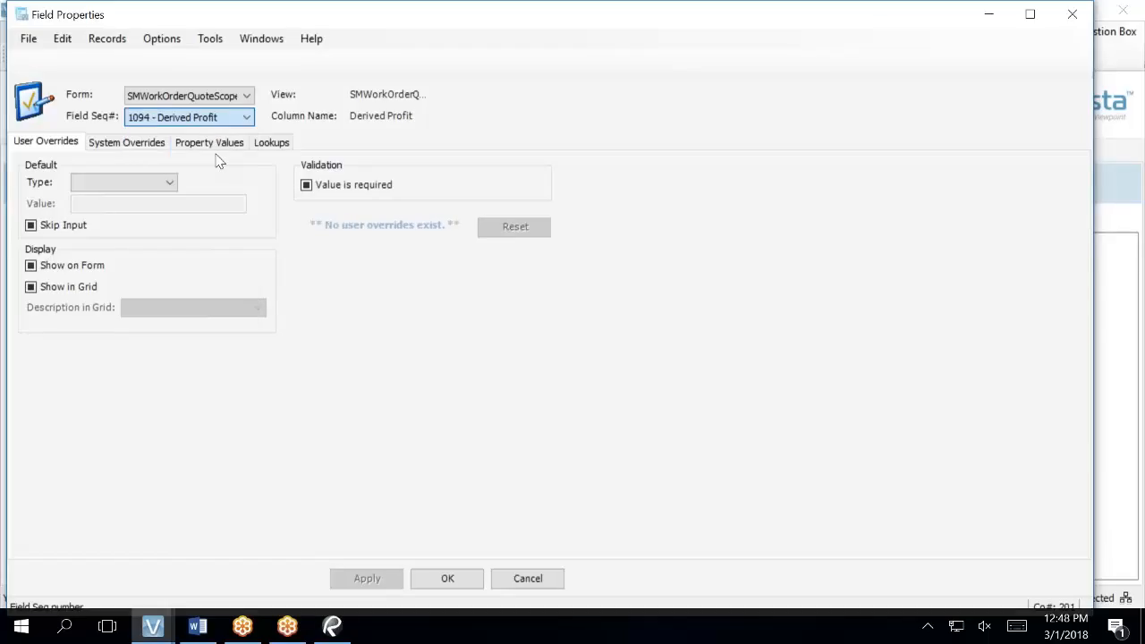
pyautogui.click(49, 268)
pyautogui.click(35, 287)
pyautogui.click(358, 579)
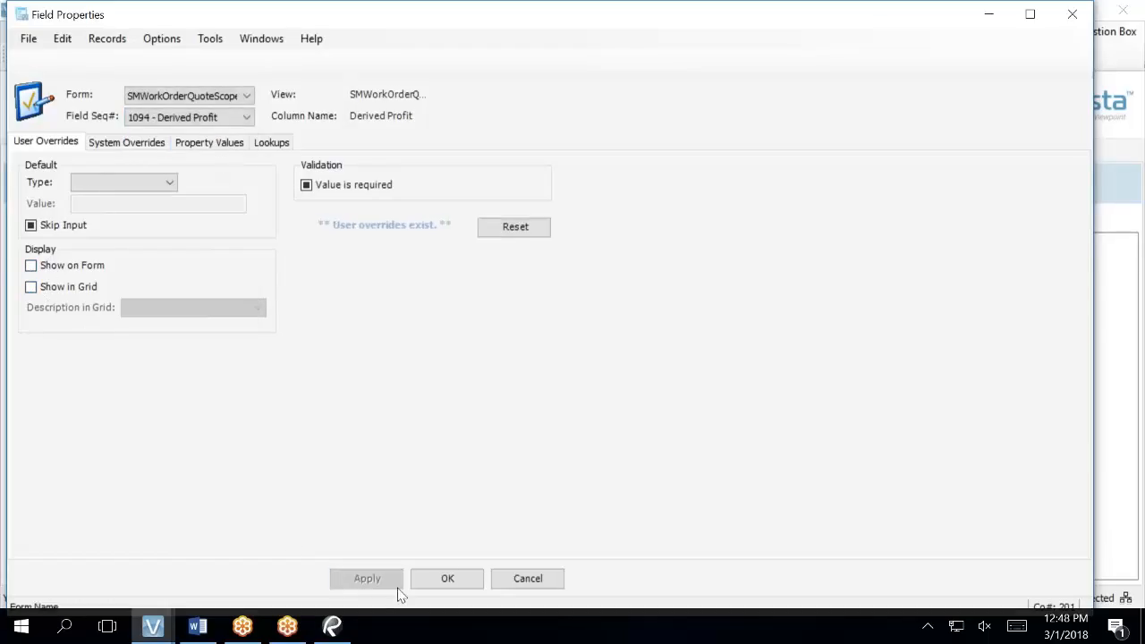
pyautogui.click(443, 577)
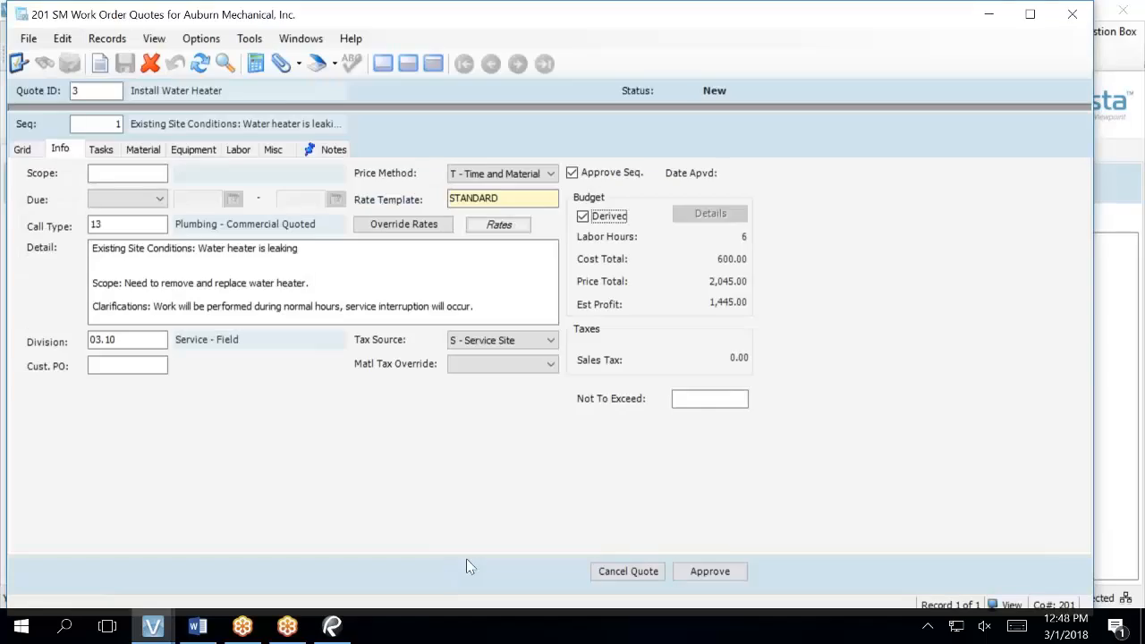
# - Refresh quote 3, then open Field Properties for 1099 - Derived Estimate with F3
pyautogui.click(199, 62)
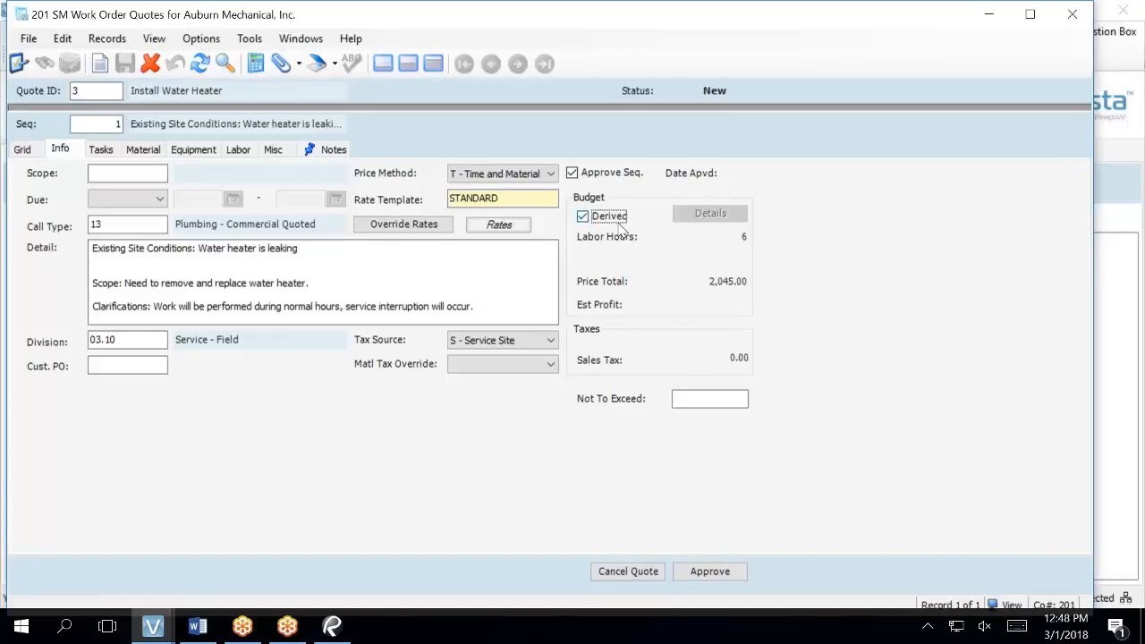
pyautogui.press('F3')
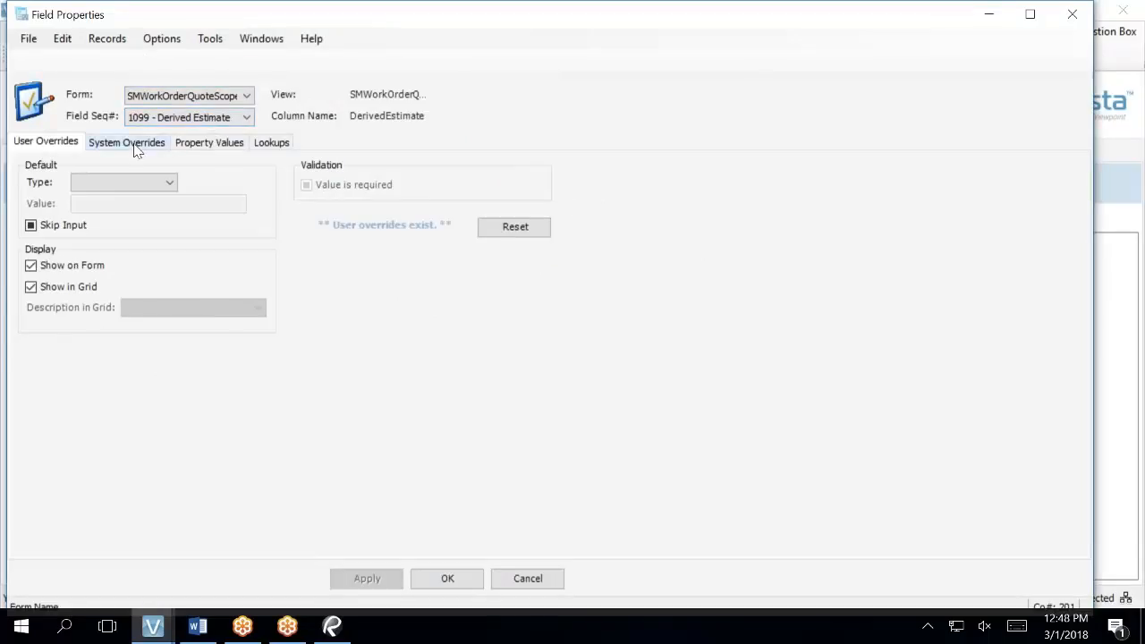
# - Review settings for 1096 - Derived Cost Total, 1099 - Derived Estimate, then 1094 - Derived Profit
pyautogui.click(182, 123)
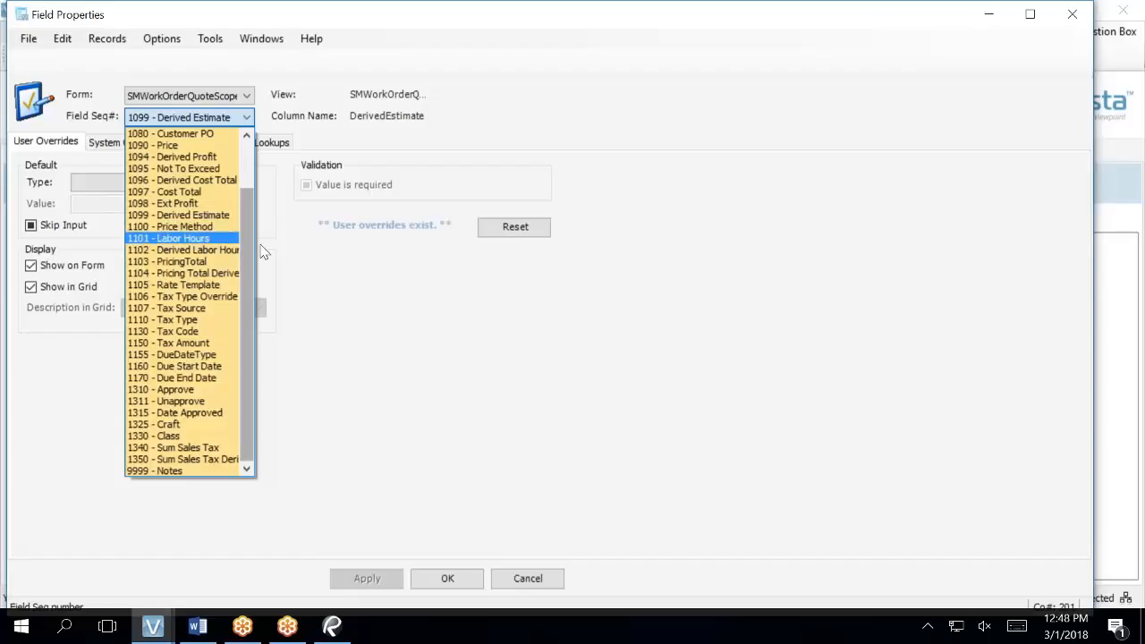
pyautogui.click(201, 181)
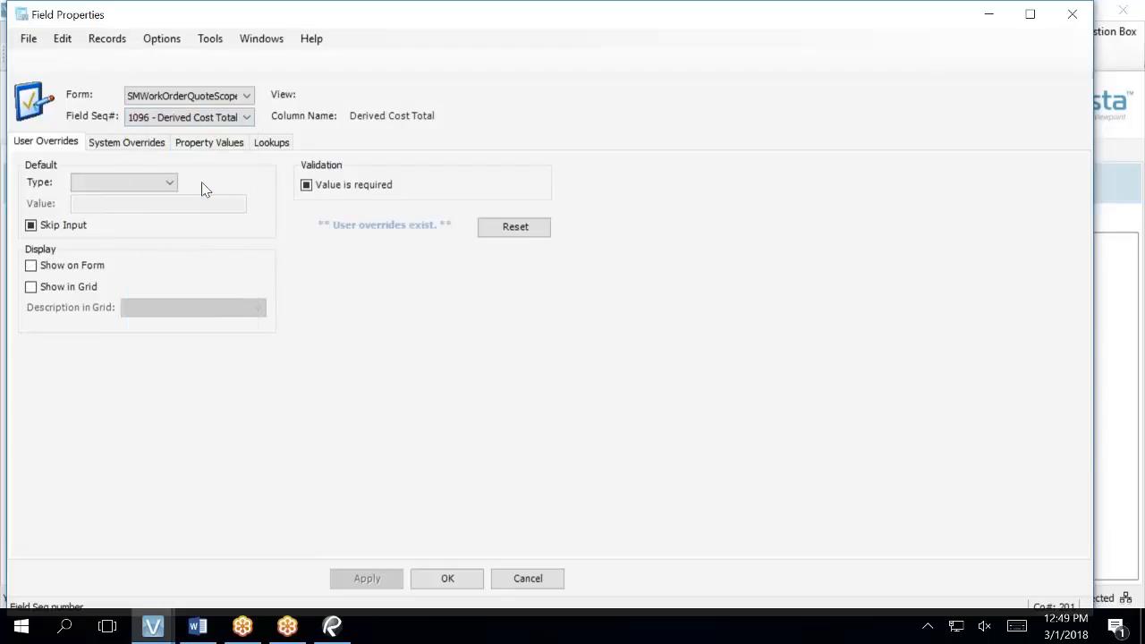
pyautogui.click(192, 120)
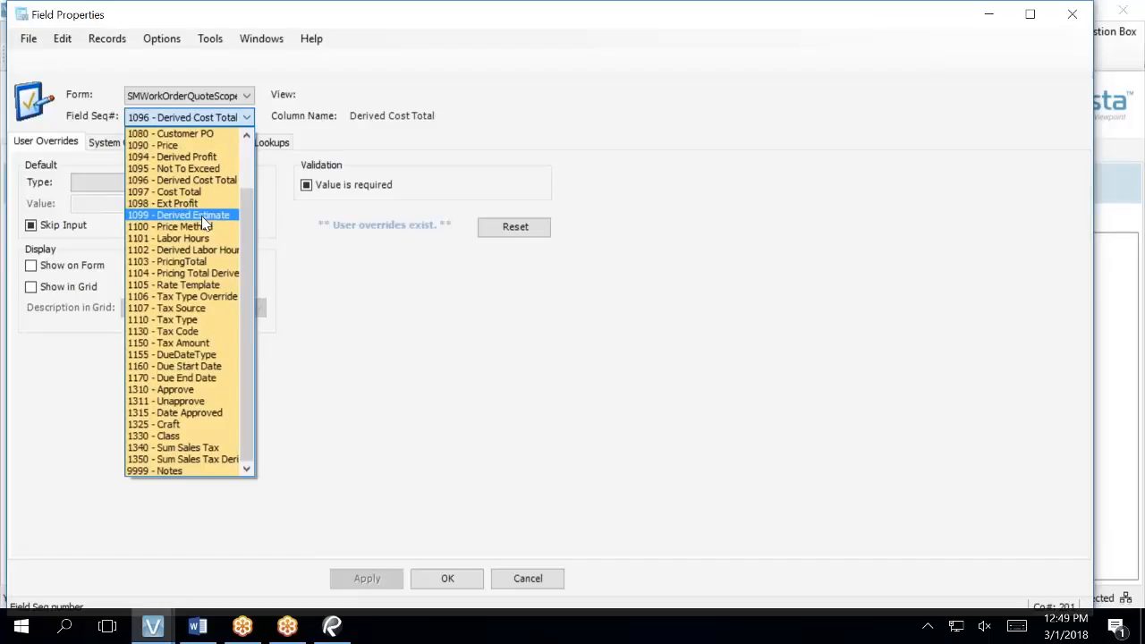
pyautogui.click(205, 218)
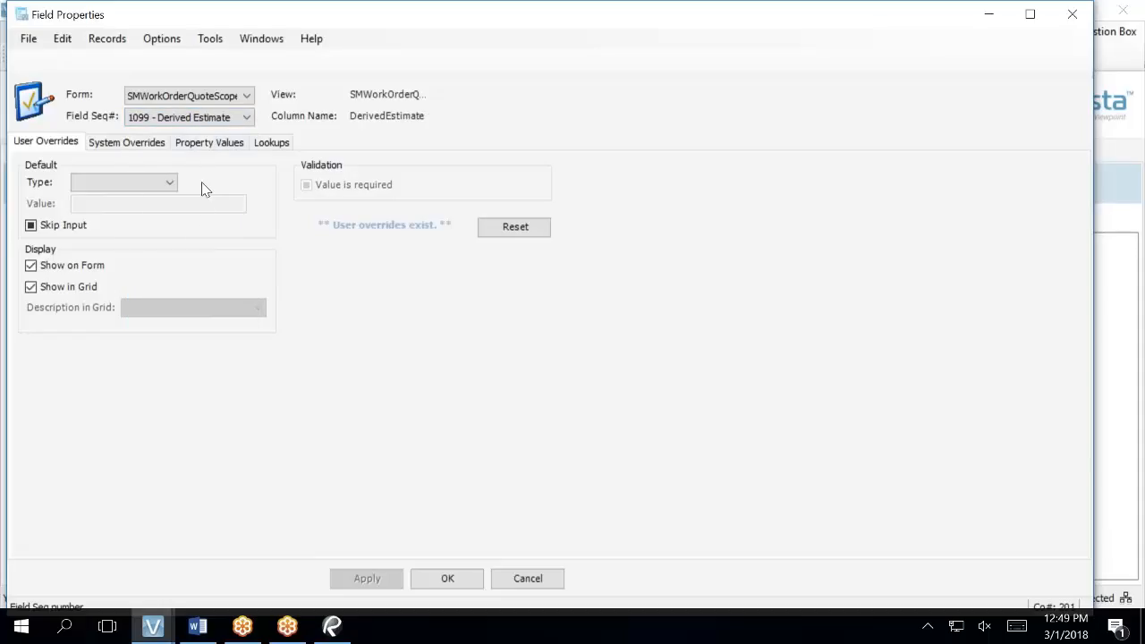
pyautogui.click(209, 119)
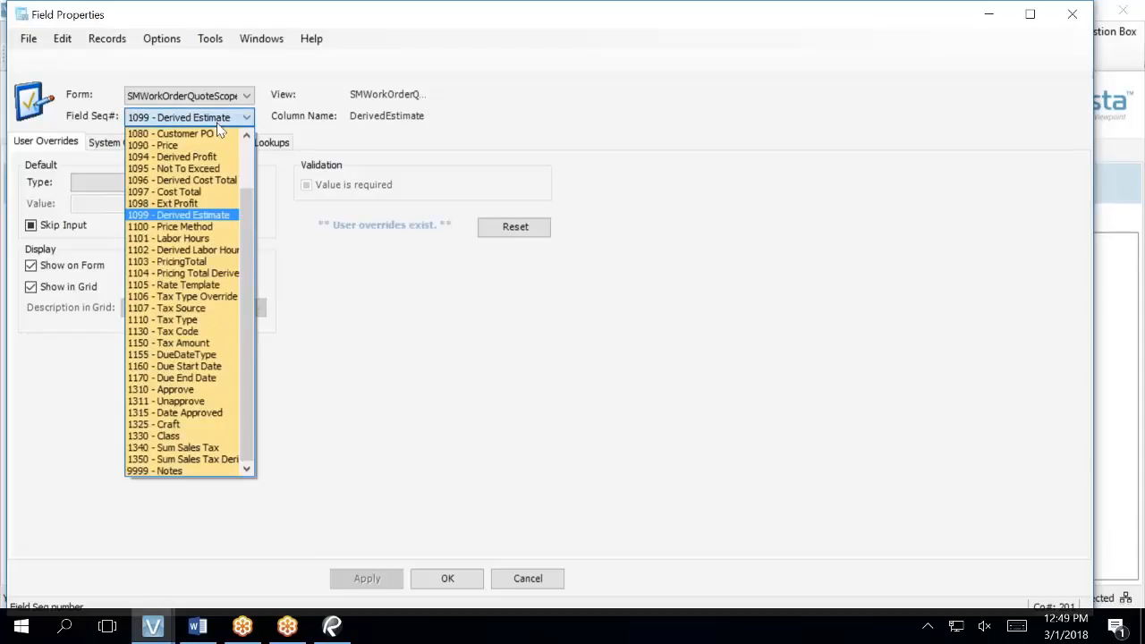
pyautogui.click(176, 159)
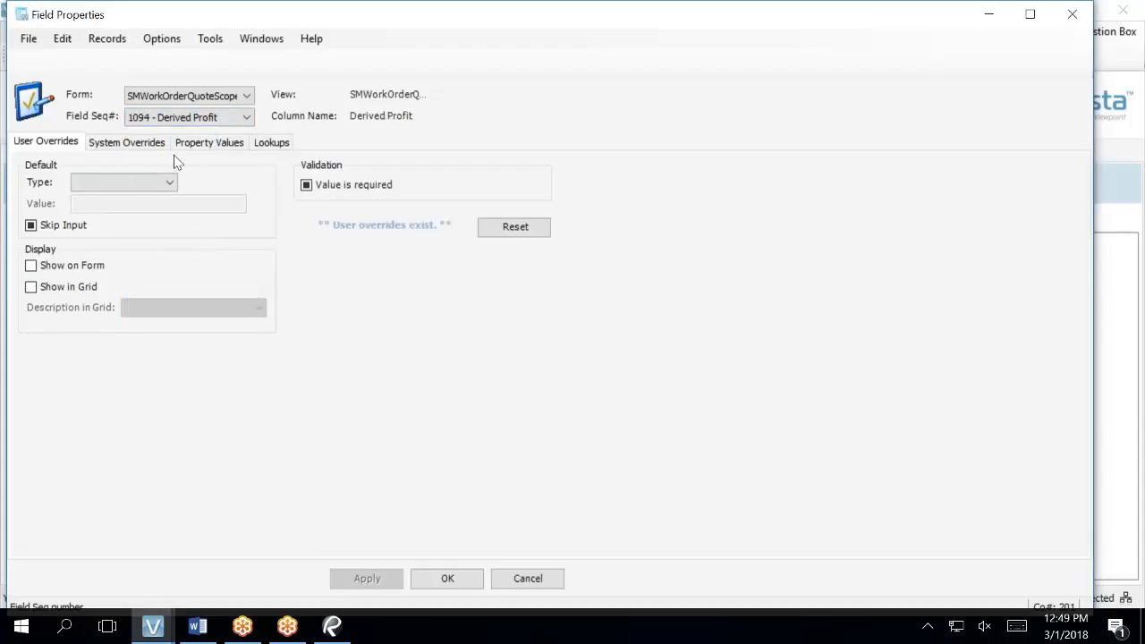
pyautogui.click(229, 121)
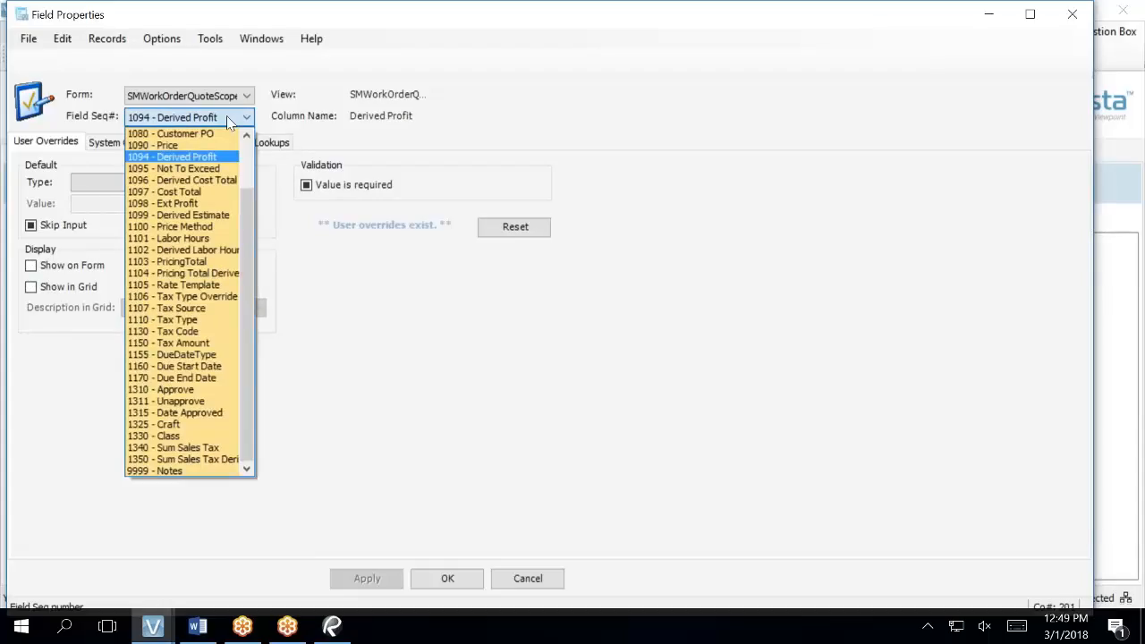
pyautogui.click(110, 149)
# - Under System Overrides, clear Show on Form and Show in Grid for 1094 - Derived Profit
pyautogui.click(114, 148)
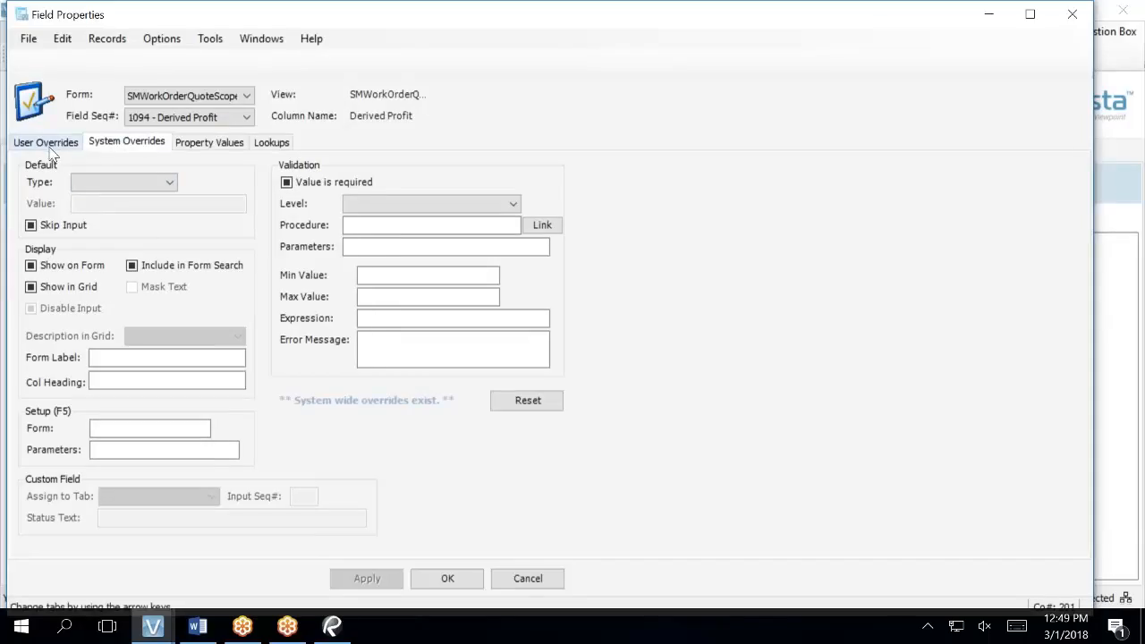
pyautogui.click(170, 120)
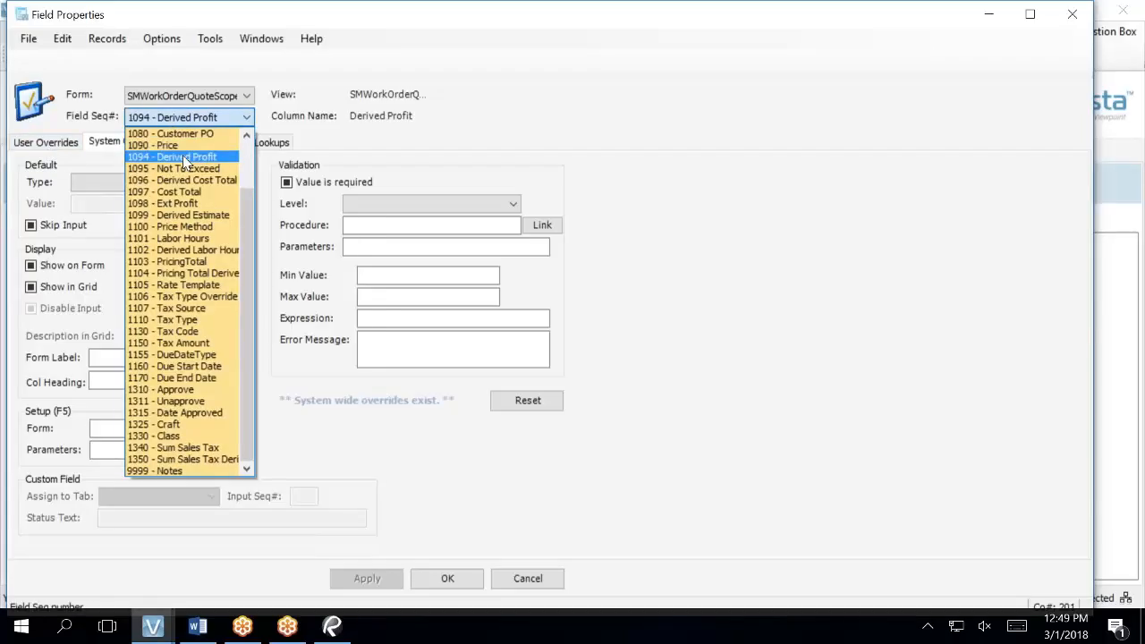
pyautogui.moveTo(252, 221); pyautogui.dragTo(266, 150)
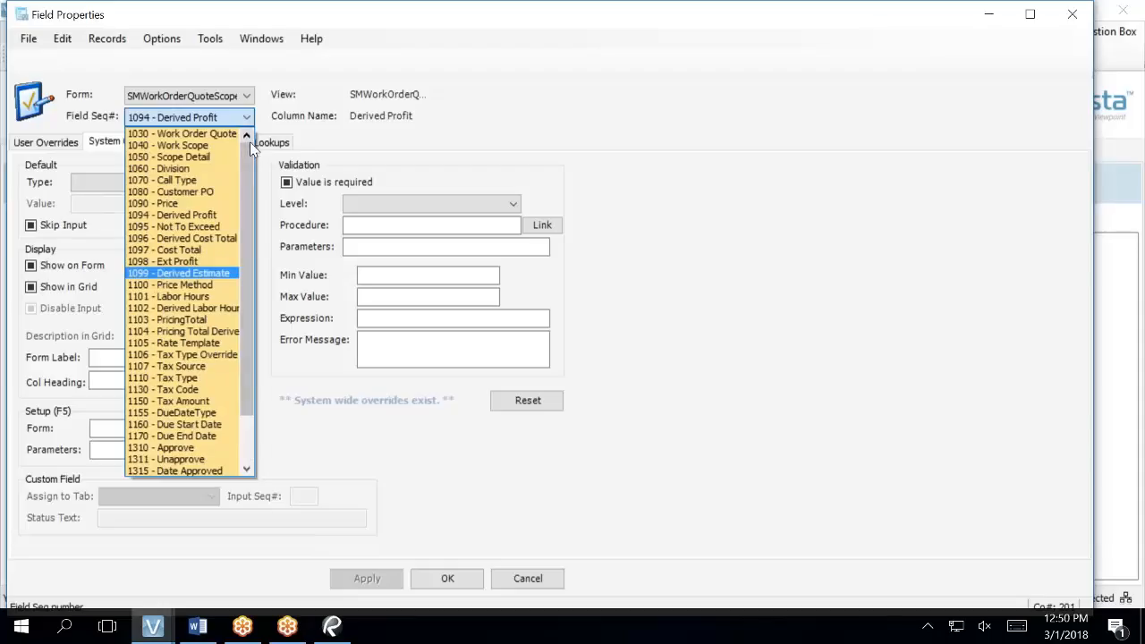
pyautogui.click(188, 216)
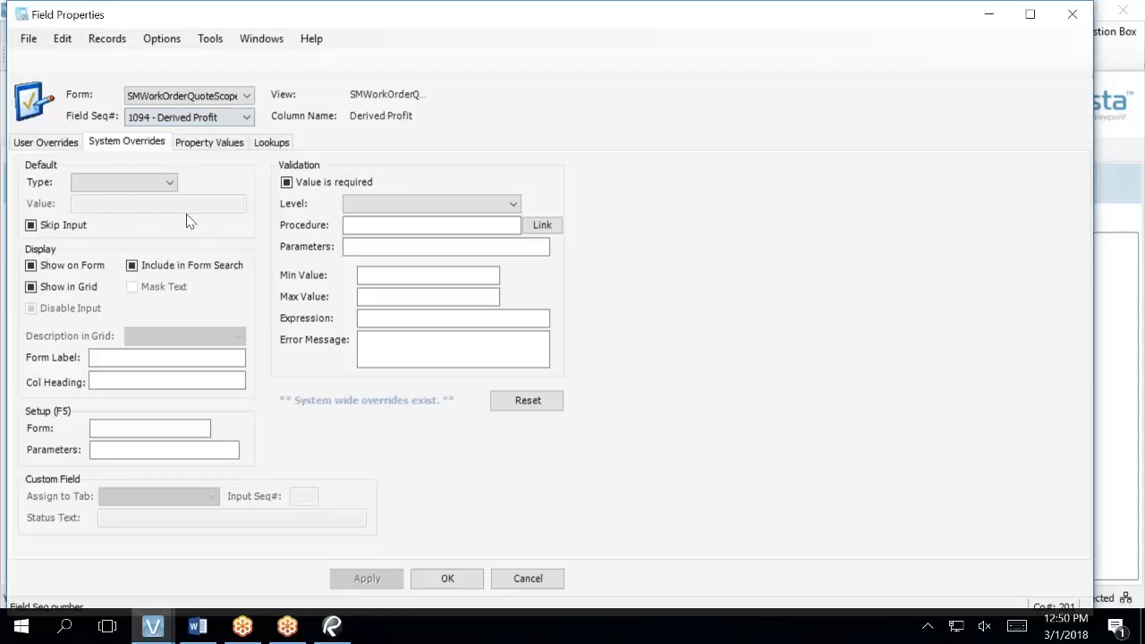
pyautogui.click(56, 275)
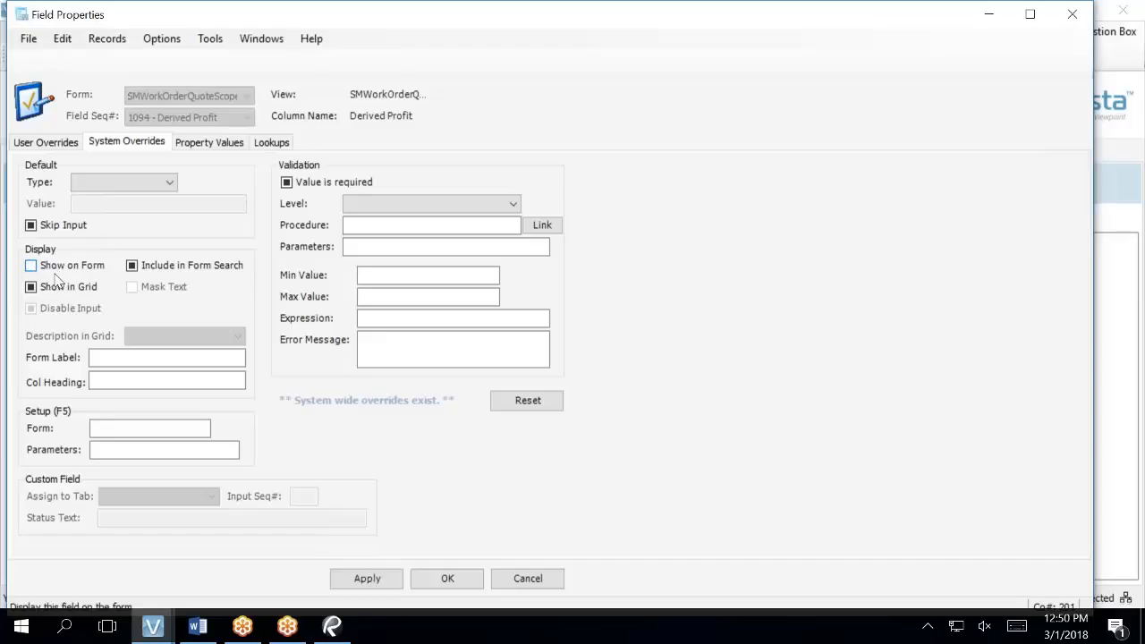
pyautogui.click(61, 288)
pyautogui.click(363, 584)
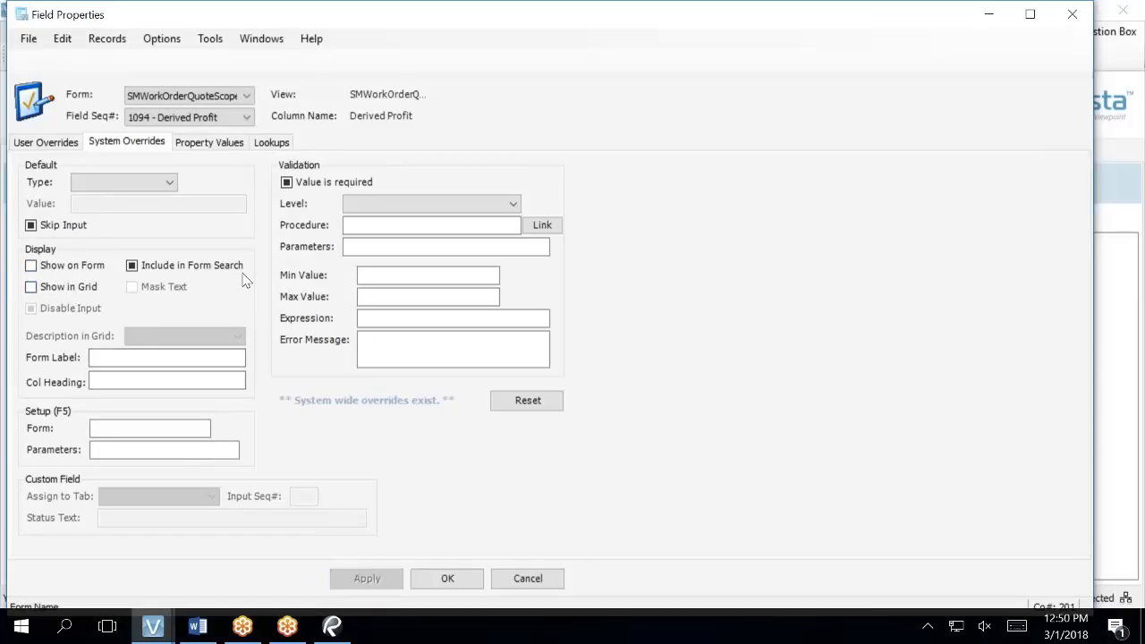
# - Hide 1104 - Pricing Total Derived from the form and grid, apply, and close
pyautogui.click(247, 118)
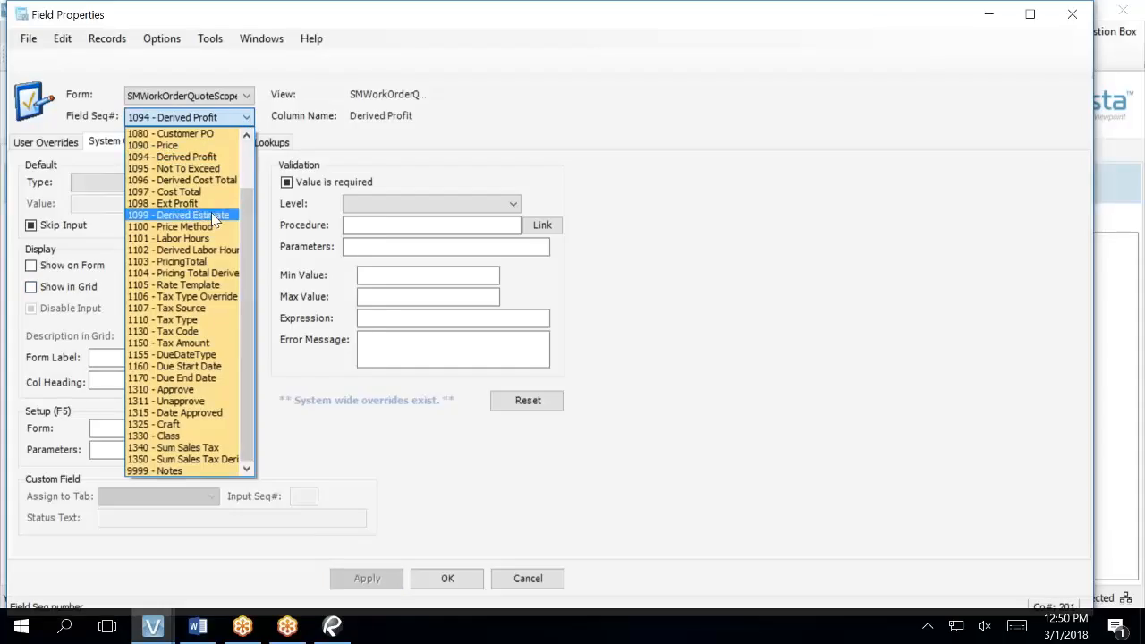
pyautogui.click(231, 276)
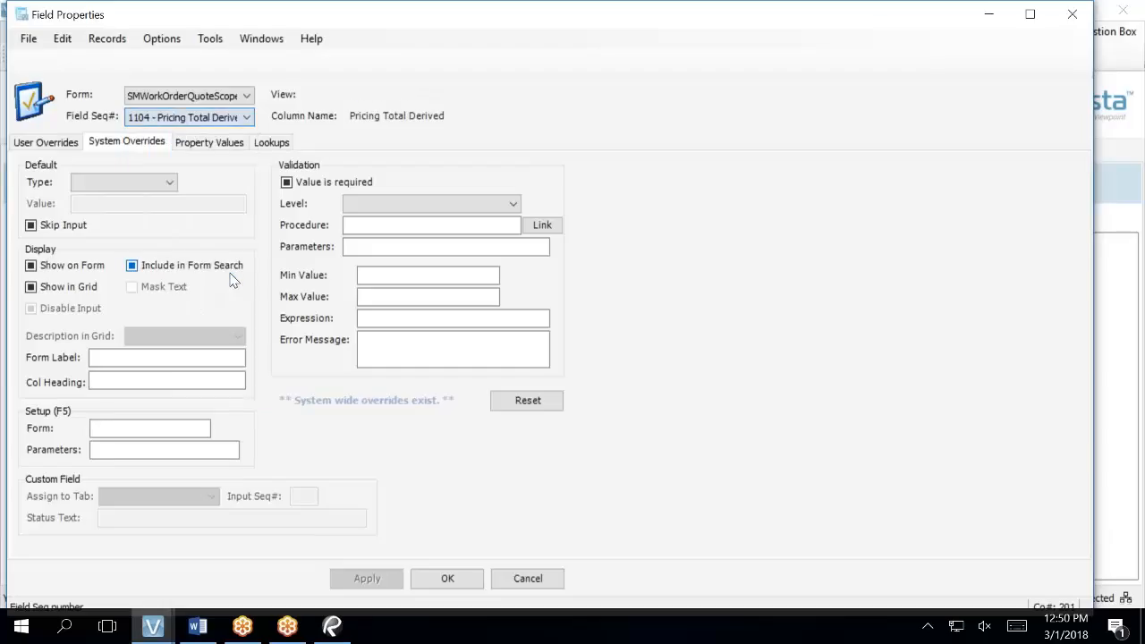
pyautogui.click(41, 270)
pyautogui.click(36, 286)
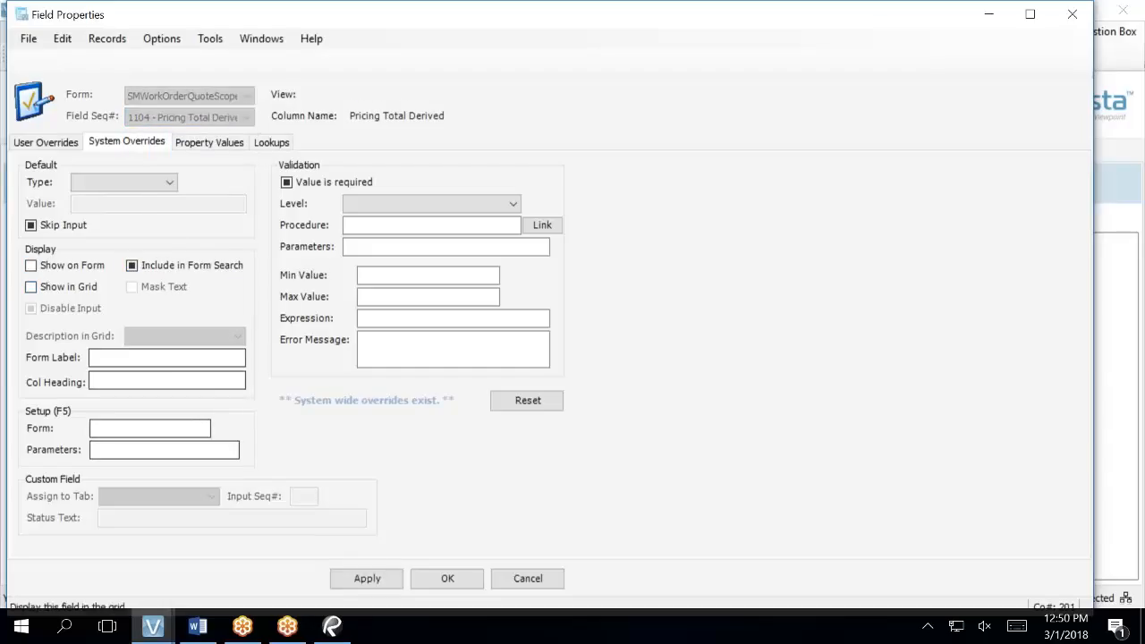
pyautogui.click(367, 578)
pyautogui.click(447, 578)
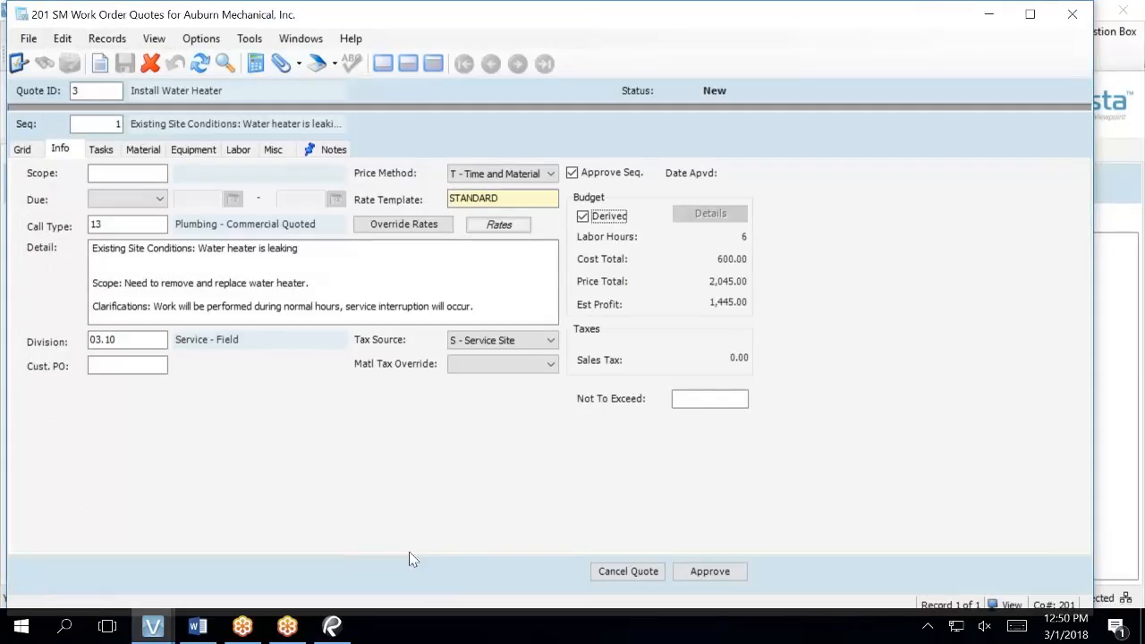
# - Refresh, then re-enable Show on Form and Show in Grid for 1104 - Pricing Total Derived under System Overrides
pyautogui.click(199, 63)
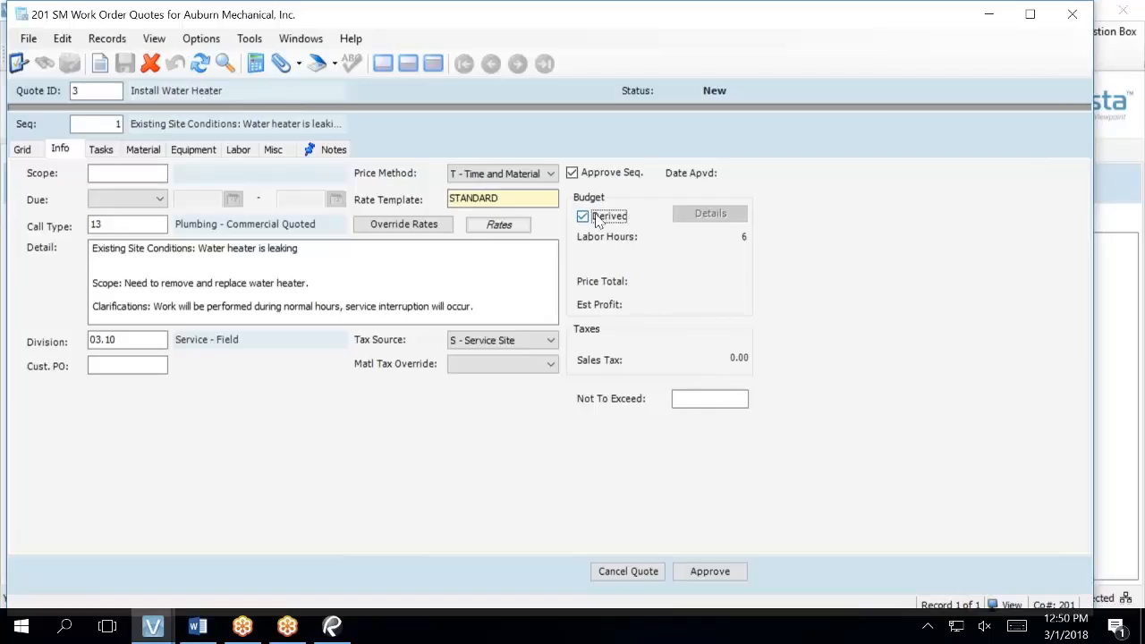
pyautogui.press('F3')
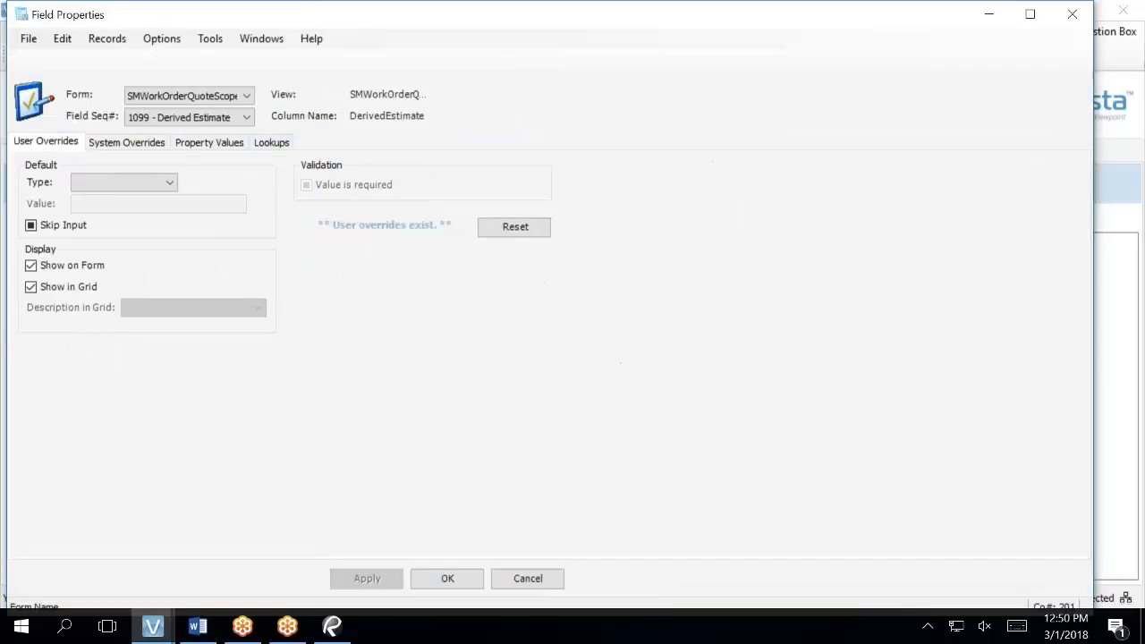
pyautogui.click(106, 143)
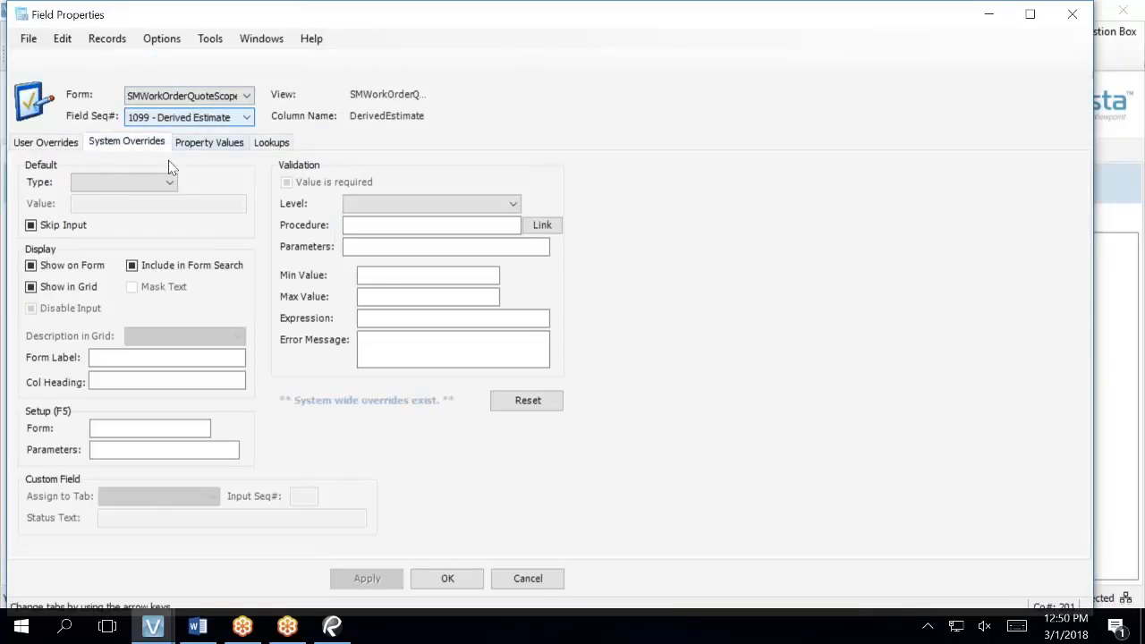
pyautogui.click(245, 120)
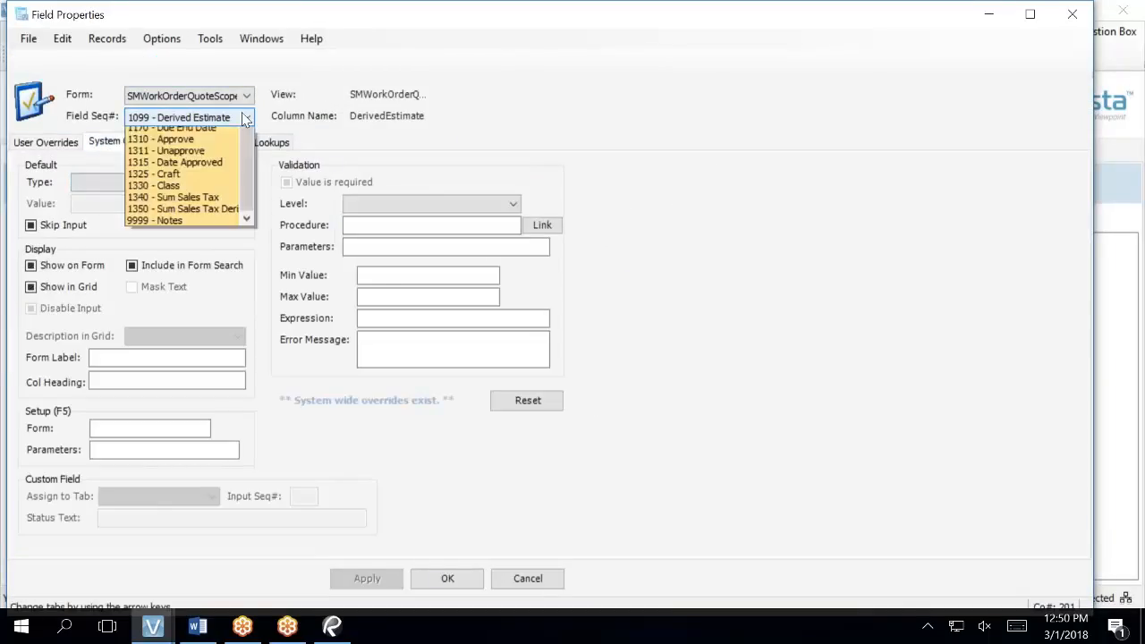
pyautogui.click(130, 273)
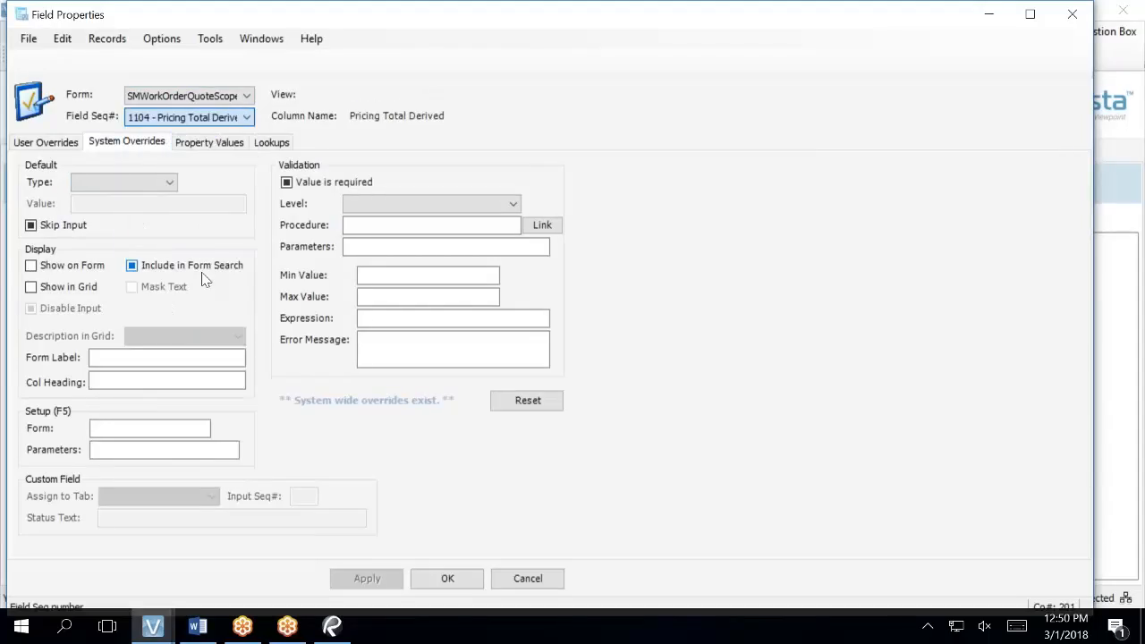
pyautogui.click(89, 267)
pyautogui.click(86, 292)
pyautogui.click(370, 580)
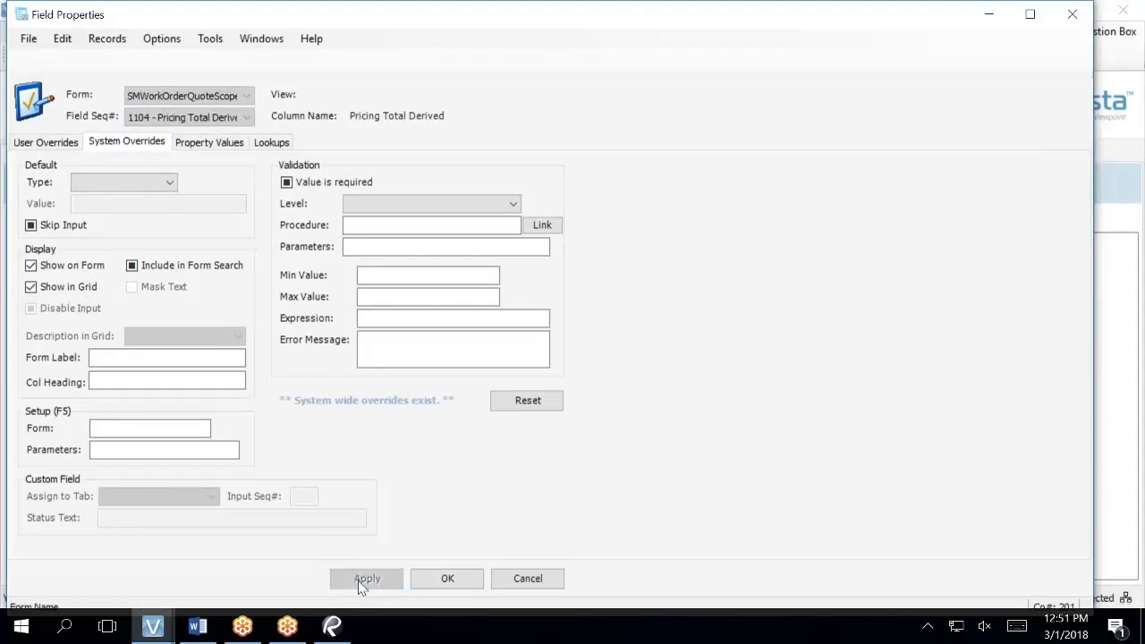
pyautogui.click(447, 579)
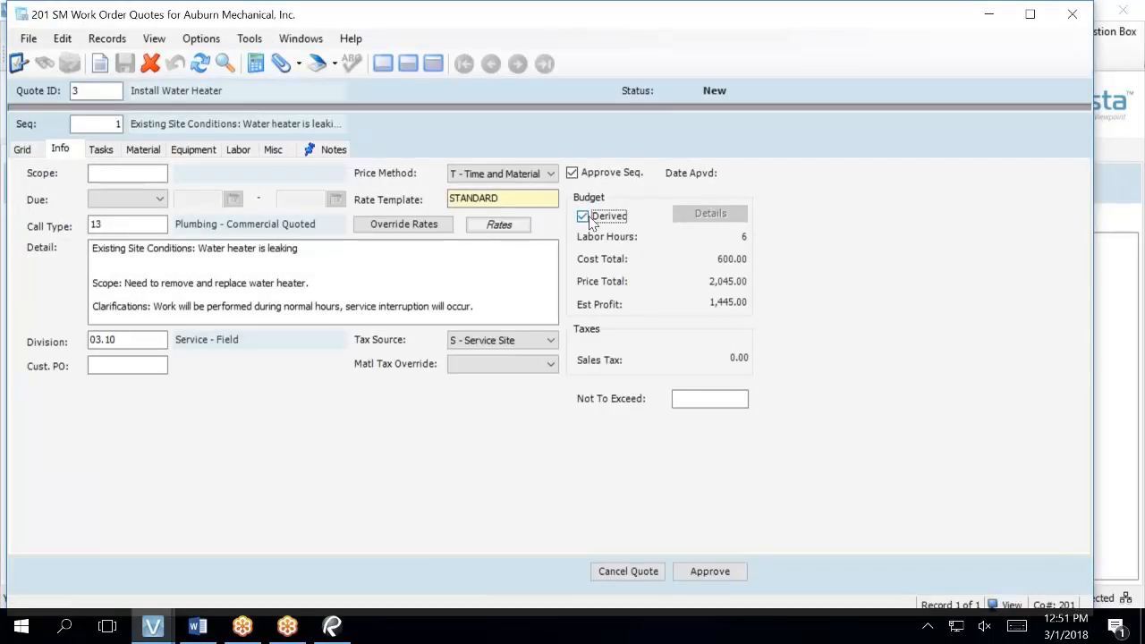
pyautogui.press('F3')
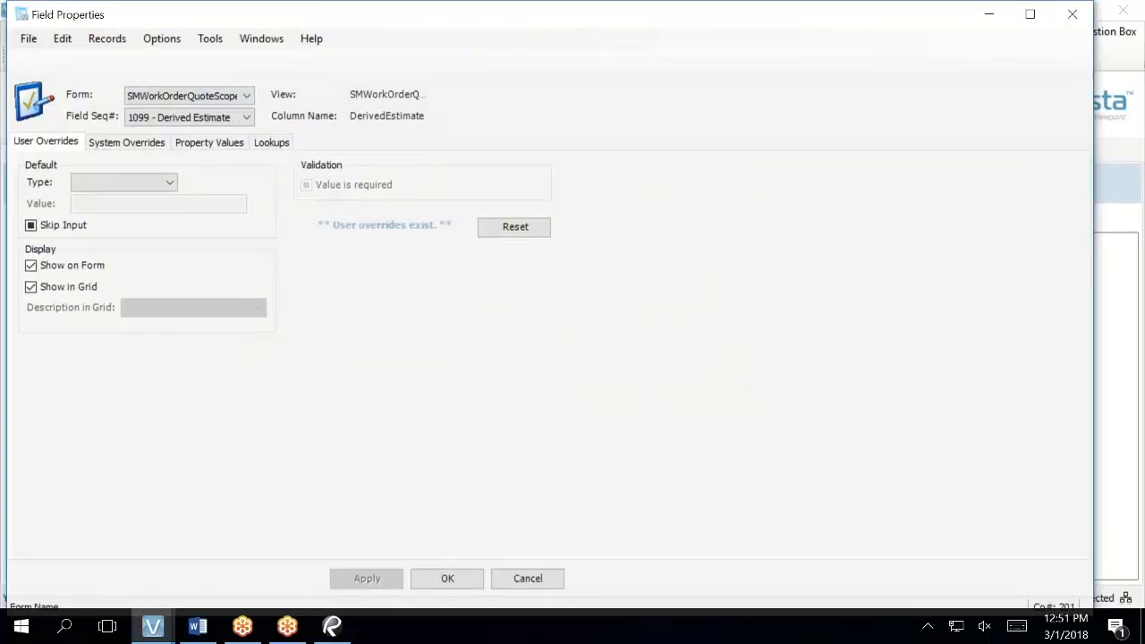
# - Select 1094 - Derived Profit on the System Overrides tab
pyautogui.click(248, 118)
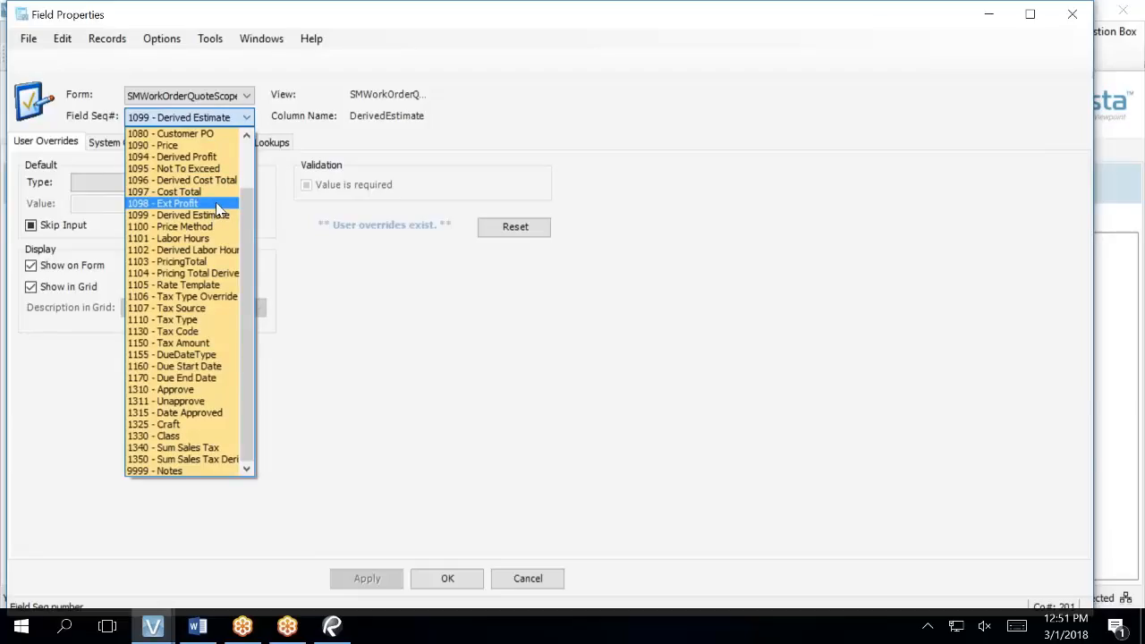
pyautogui.click(223, 157)
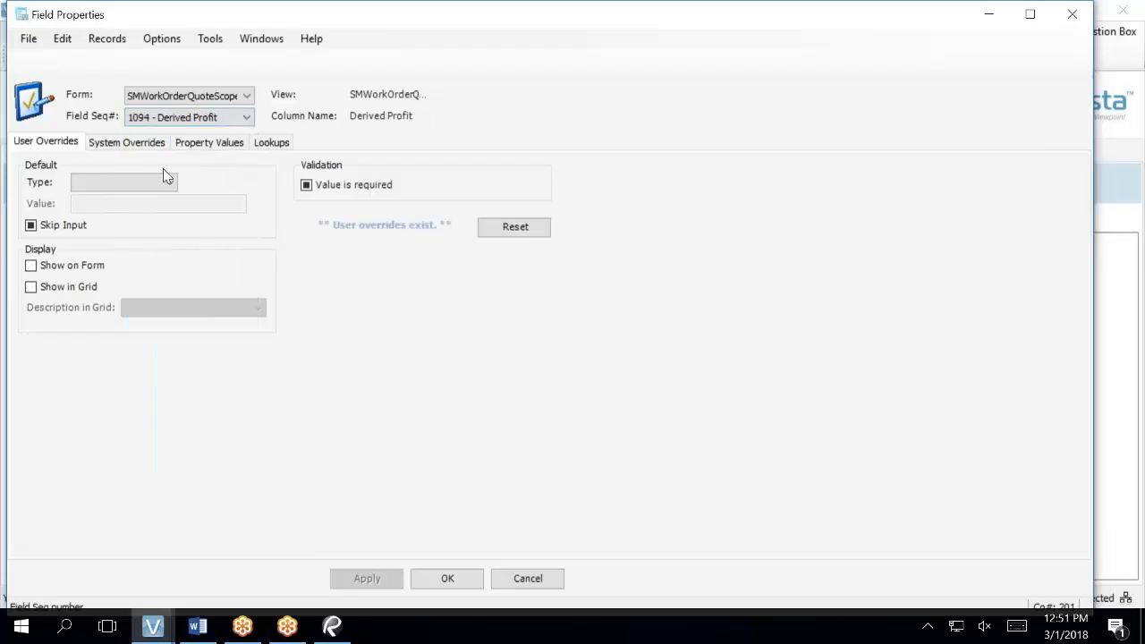
pyautogui.click(105, 141)
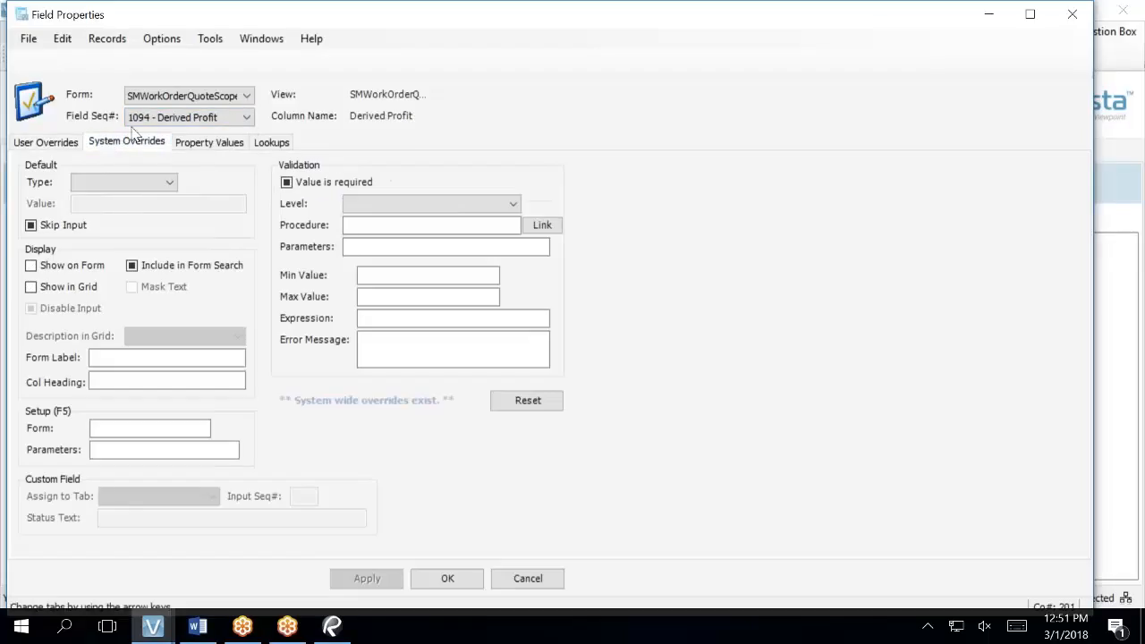
pyautogui.click(186, 125)
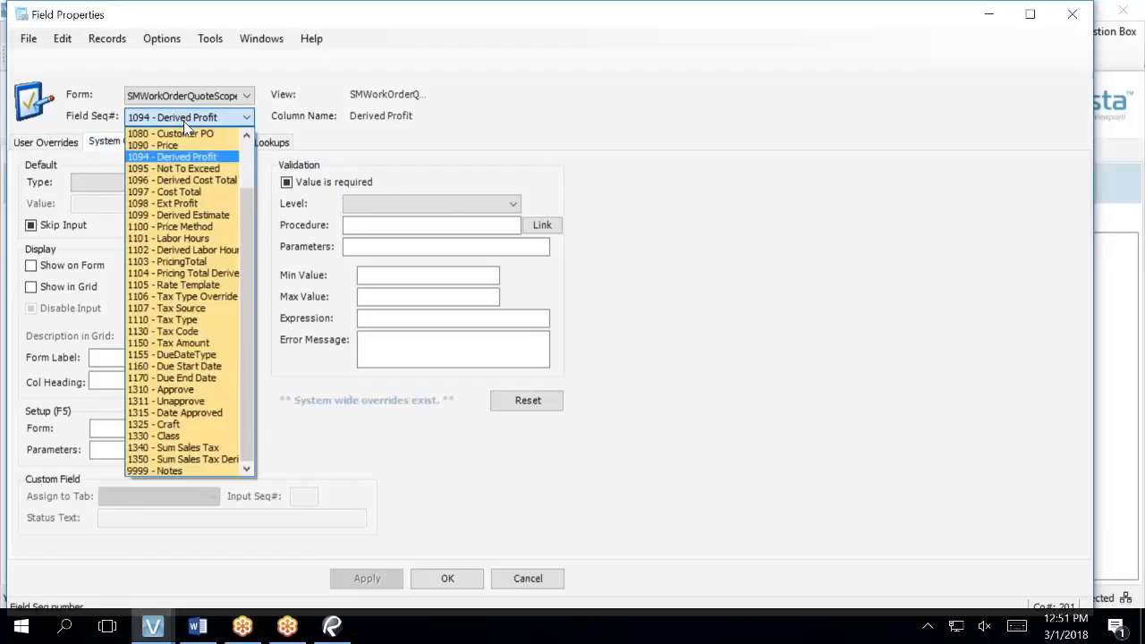
pyautogui.click(185, 123)
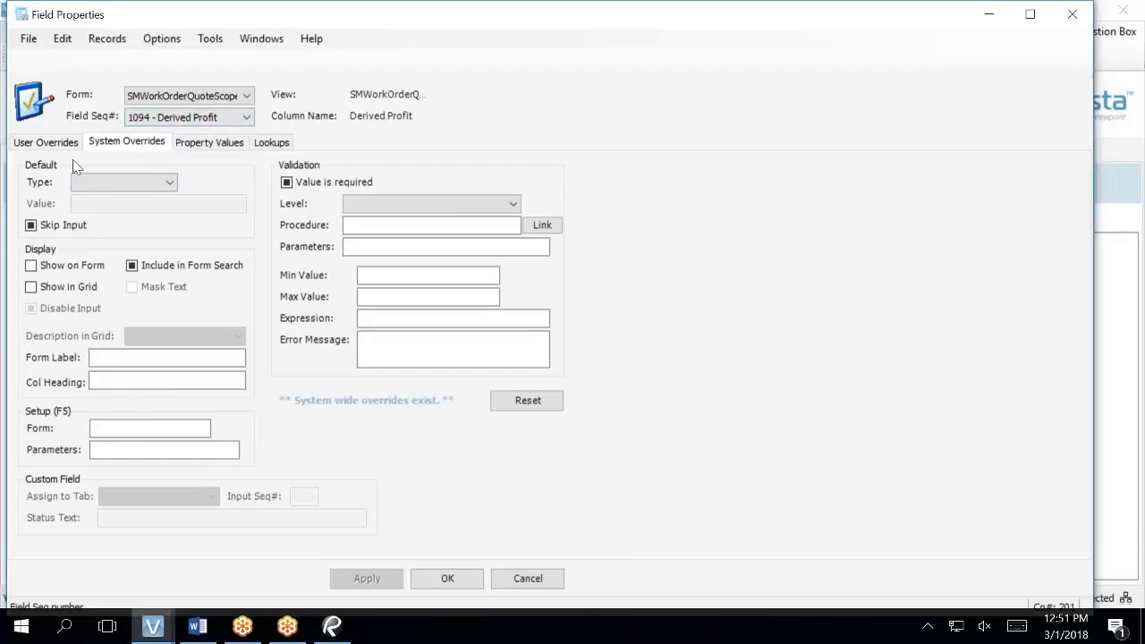
# - Leave Show on Form and Show in Grid cleared for Derived Profit, apply, and close
pyautogui.click(32, 265)
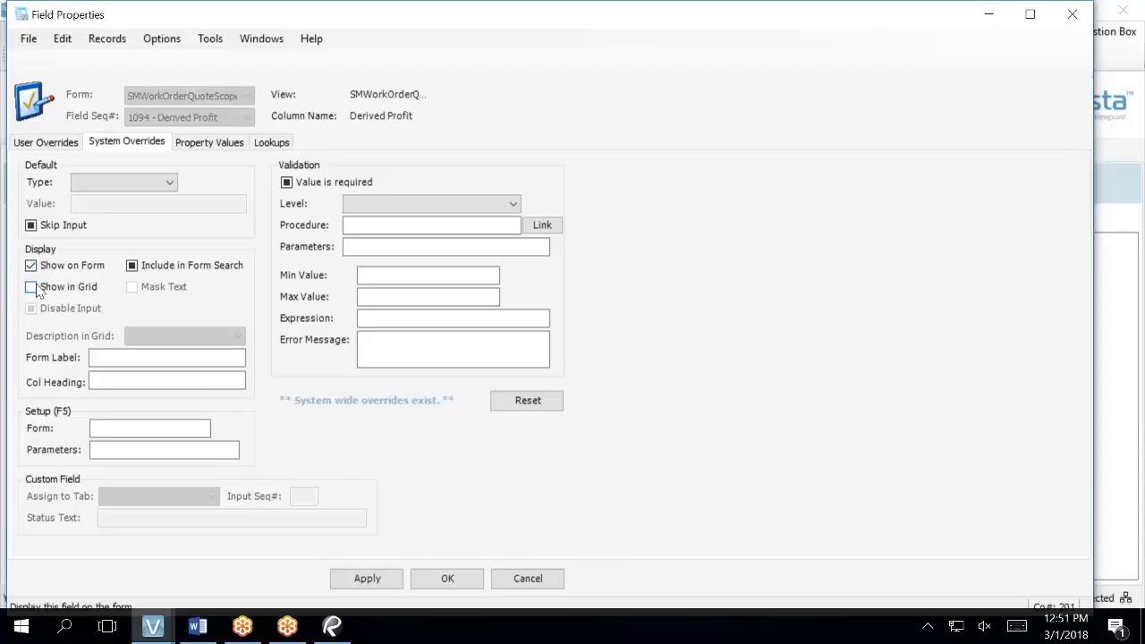
pyautogui.click(31, 288)
pyautogui.click(31, 287)
pyautogui.click(32, 265)
pyautogui.click(31, 287)
pyautogui.click(31, 287)
pyautogui.click(31, 288)
pyautogui.click(31, 288)
pyautogui.click(31, 265)
pyautogui.click(354, 581)
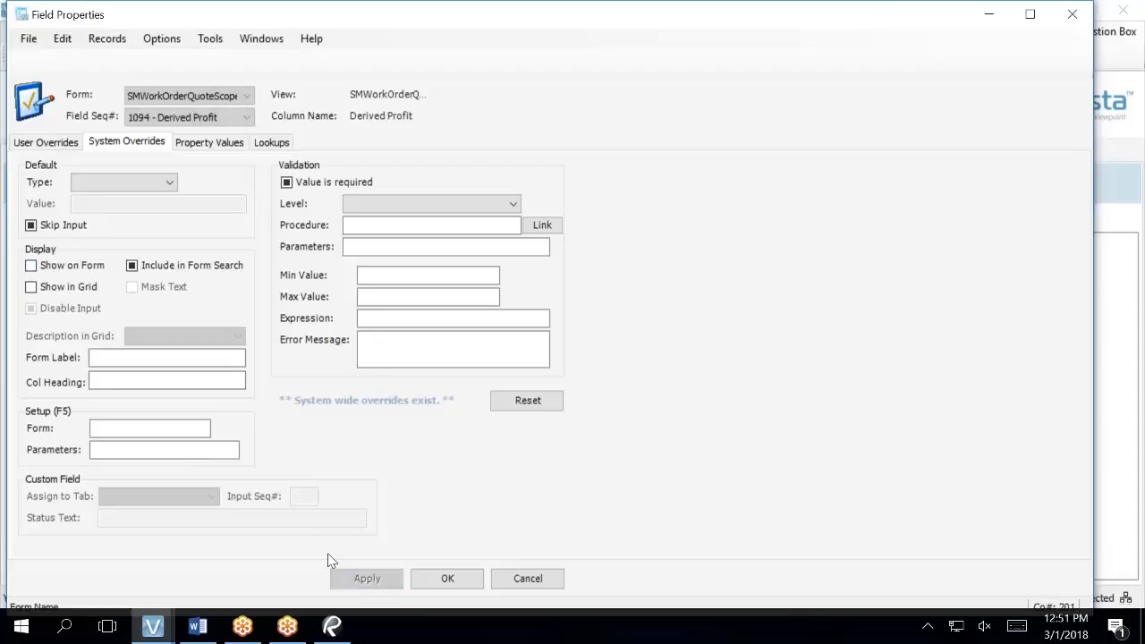
pyautogui.click(428, 576)
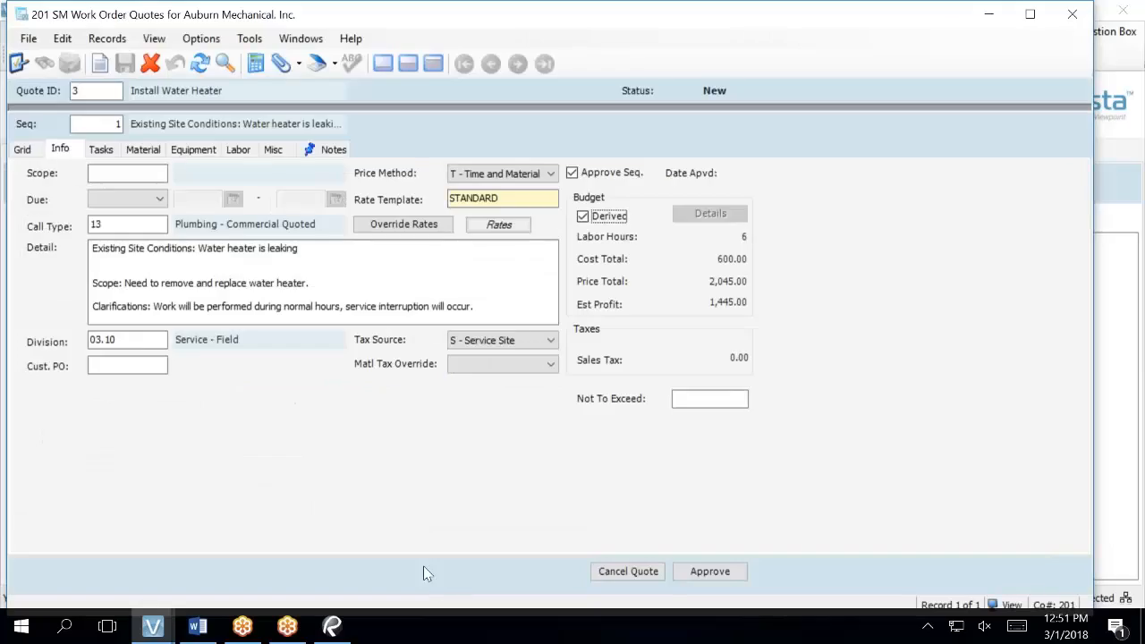
# - Refresh quote 3 to confirm Price Total 2,045.00 with no Est Profit, then select Not To Exceed
pyautogui.click(200, 63)
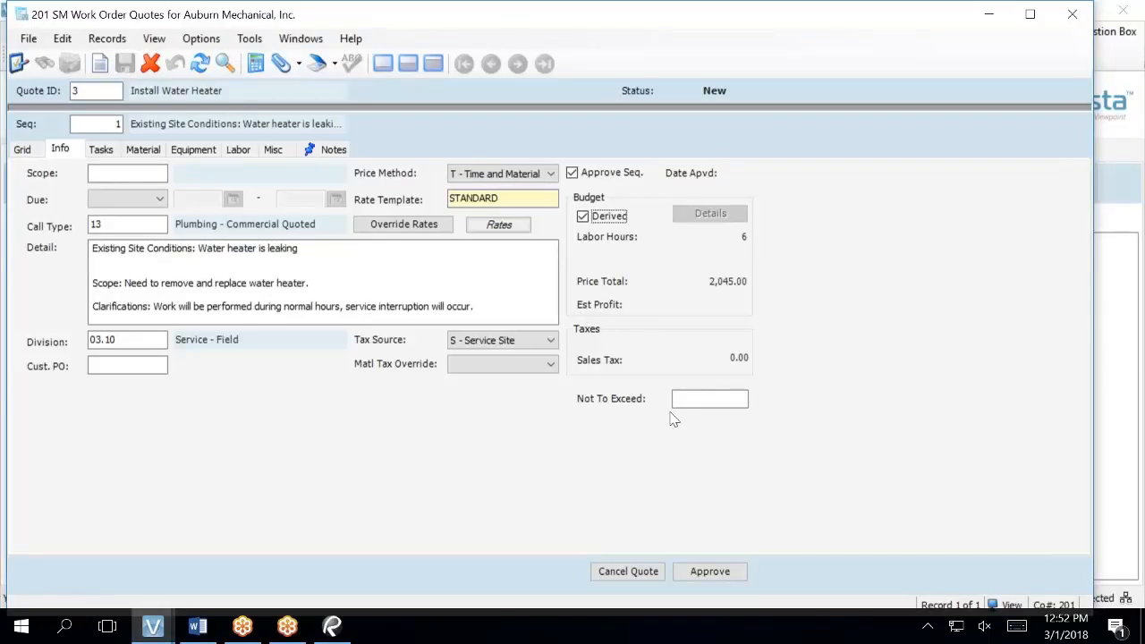
pyautogui.click(718, 399)
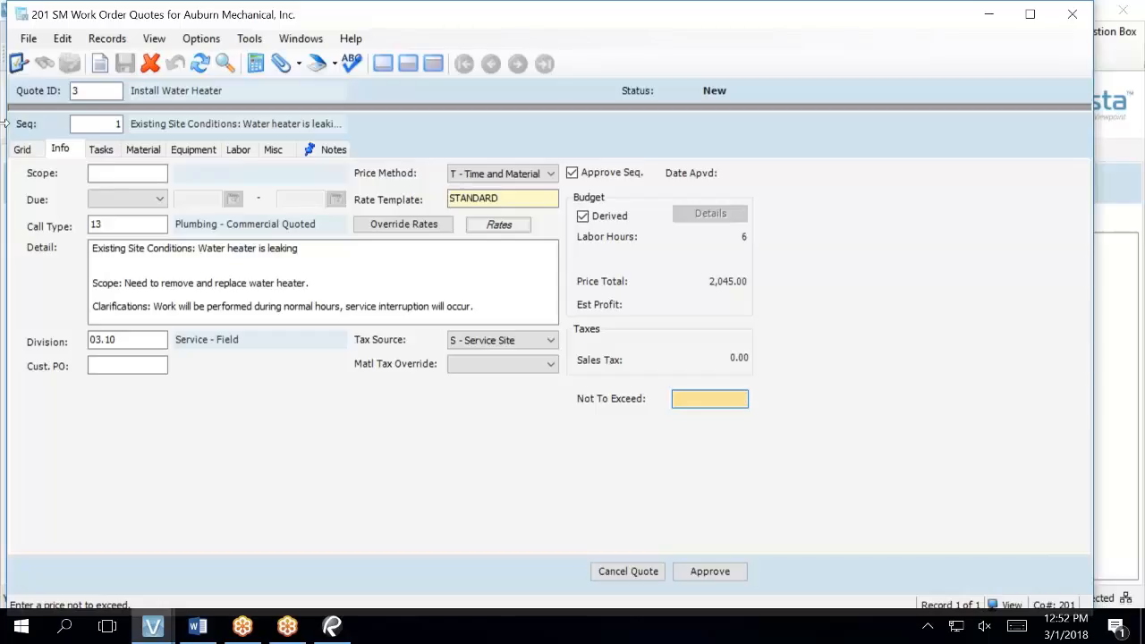
# - Display the quote header above the sequence detail, then cancel the approval dialog, leaving status New
pyautogui.click(408, 63)
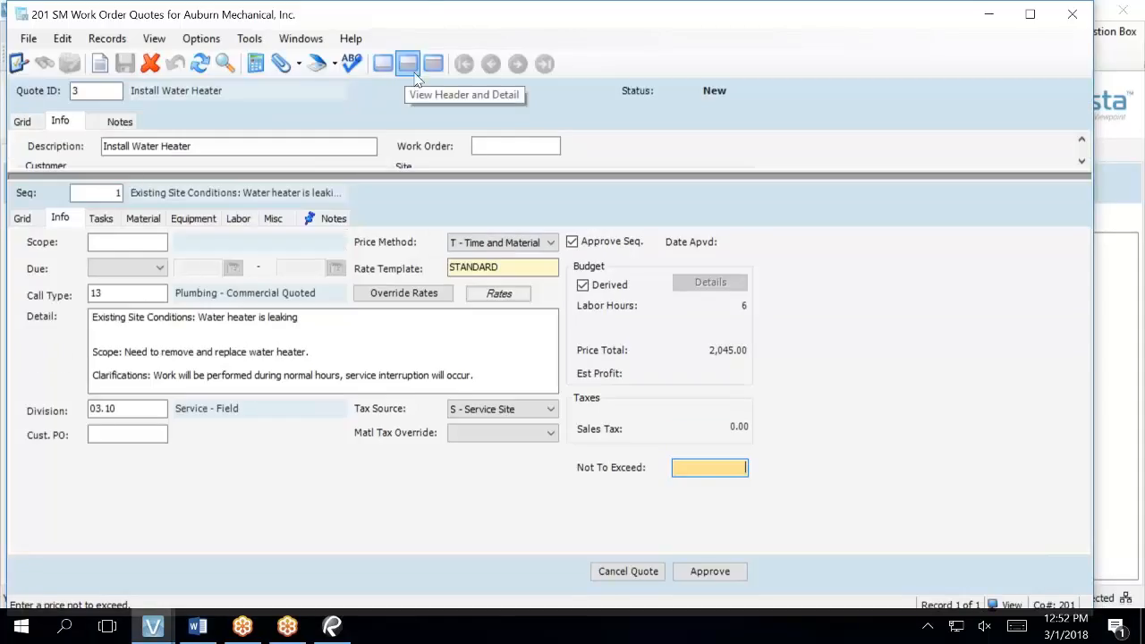
pyautogui.moveTo(447, 175); pyautogui.dragTo(452, 302)
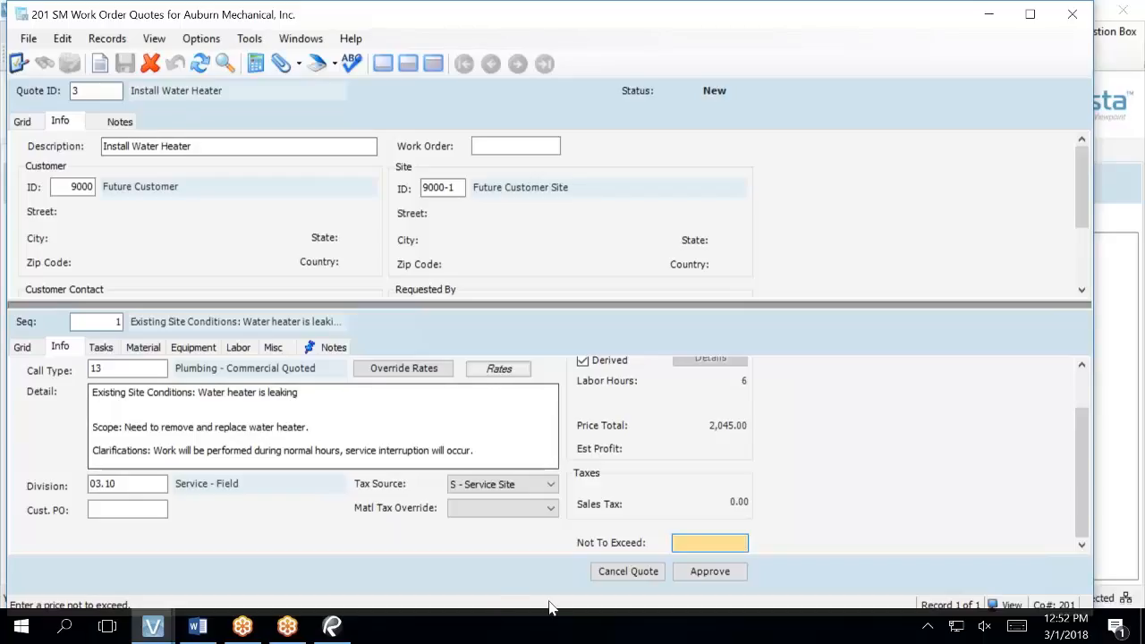
pyautogui.click(727, 573)
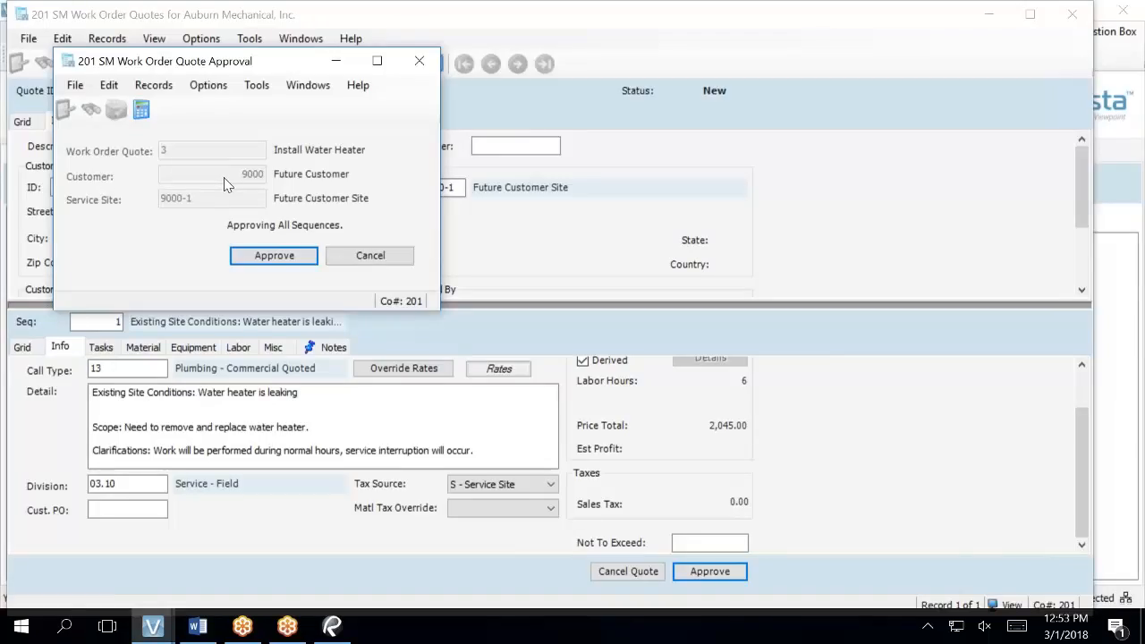
pyautogui.click(394, 260)
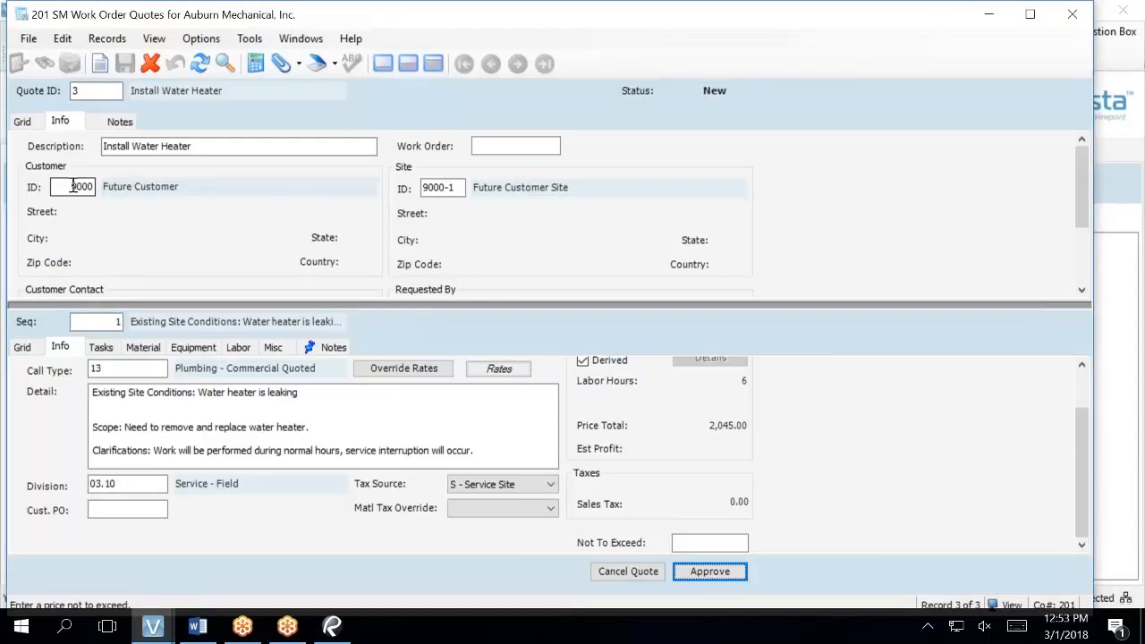
# - Replace Future Customer with the individual customer found by filtering the customer lookup by name
pyautogui.click(73, 186)
pyautogui.press('F4')
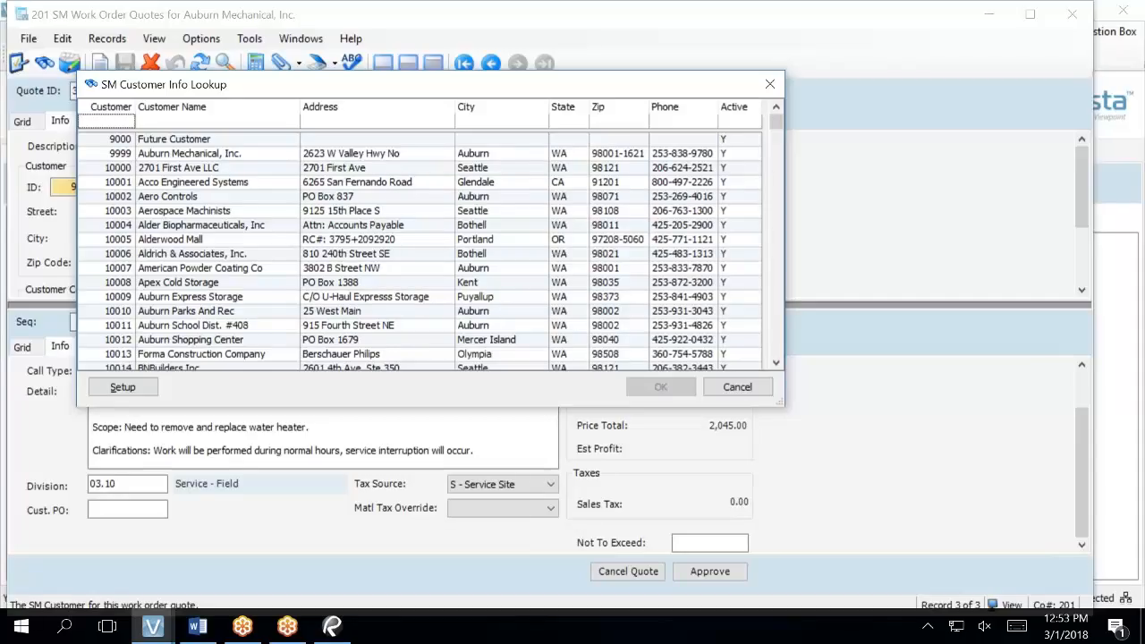
pyautogui.click(173, 123)
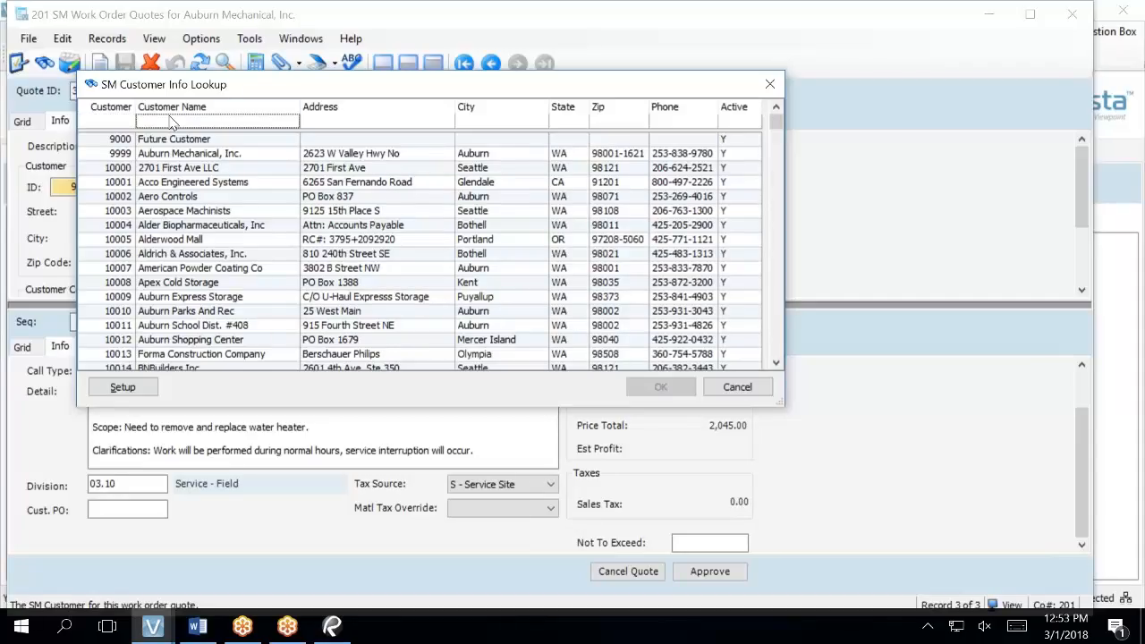
pyautogui.write('GK')
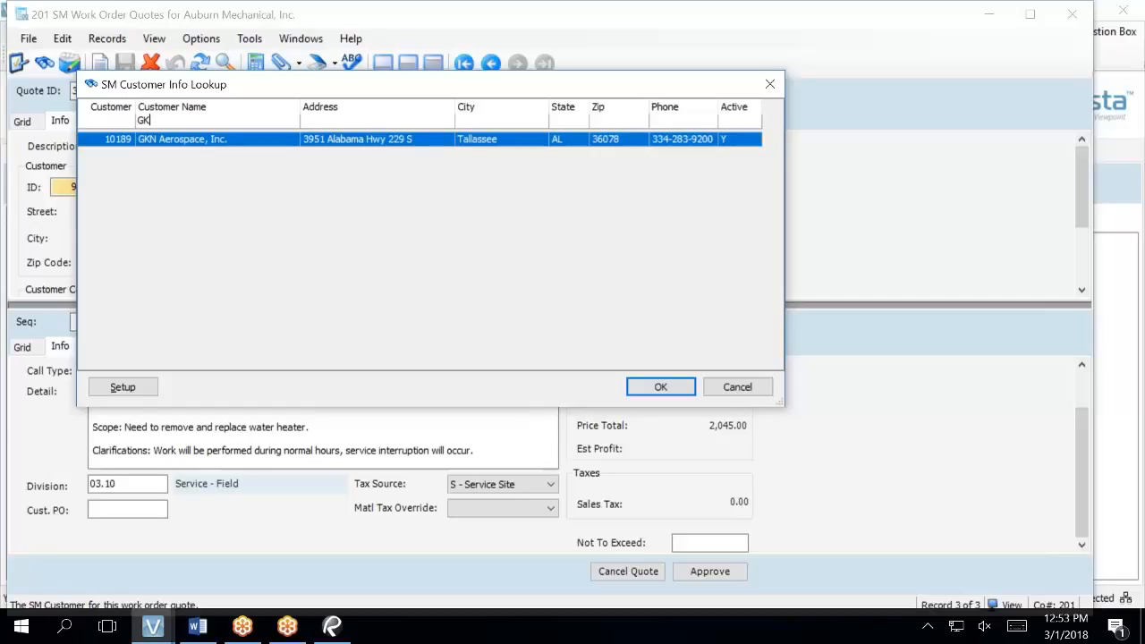
pyautogui.press('BackSpace')
pyautogui.press('BackSpace')
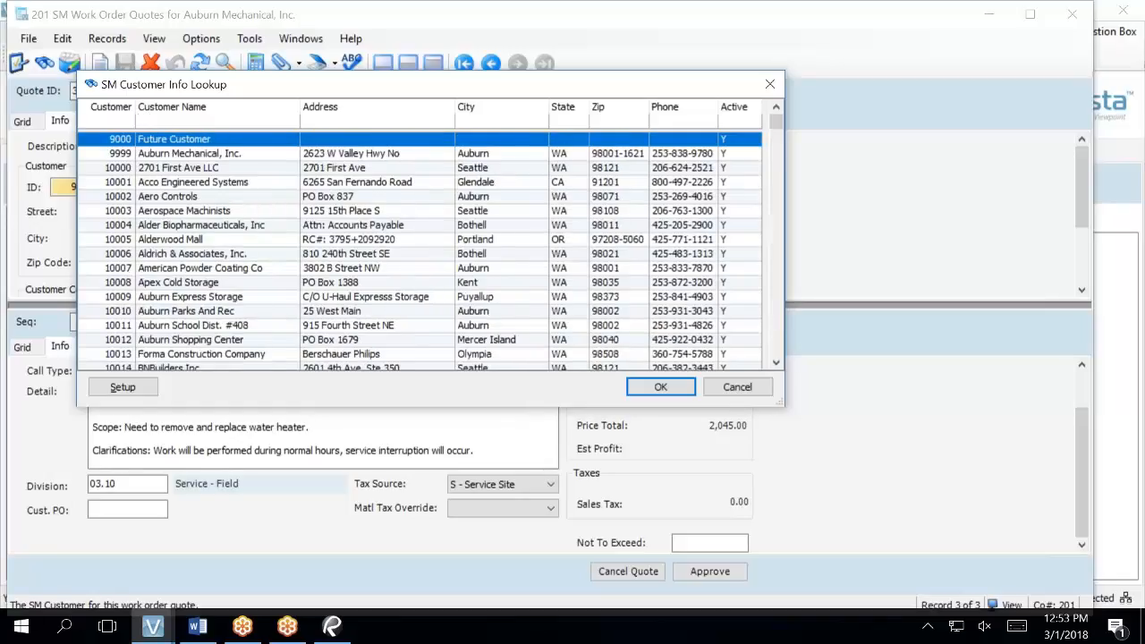
pyautogui.write('Kri')
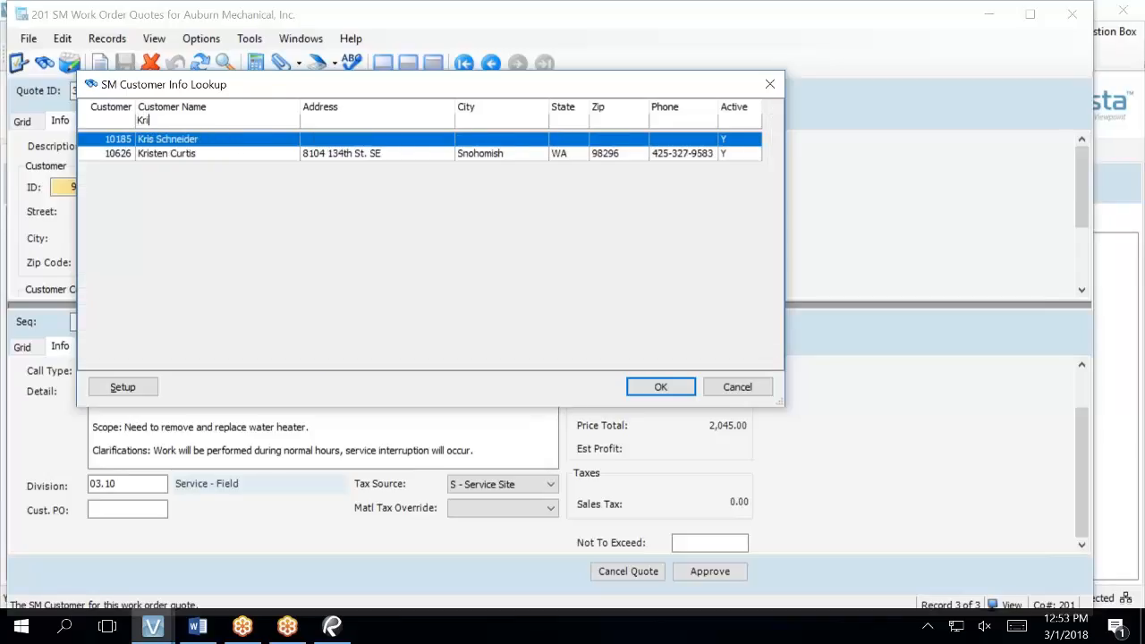
pyautogui.press('Return')
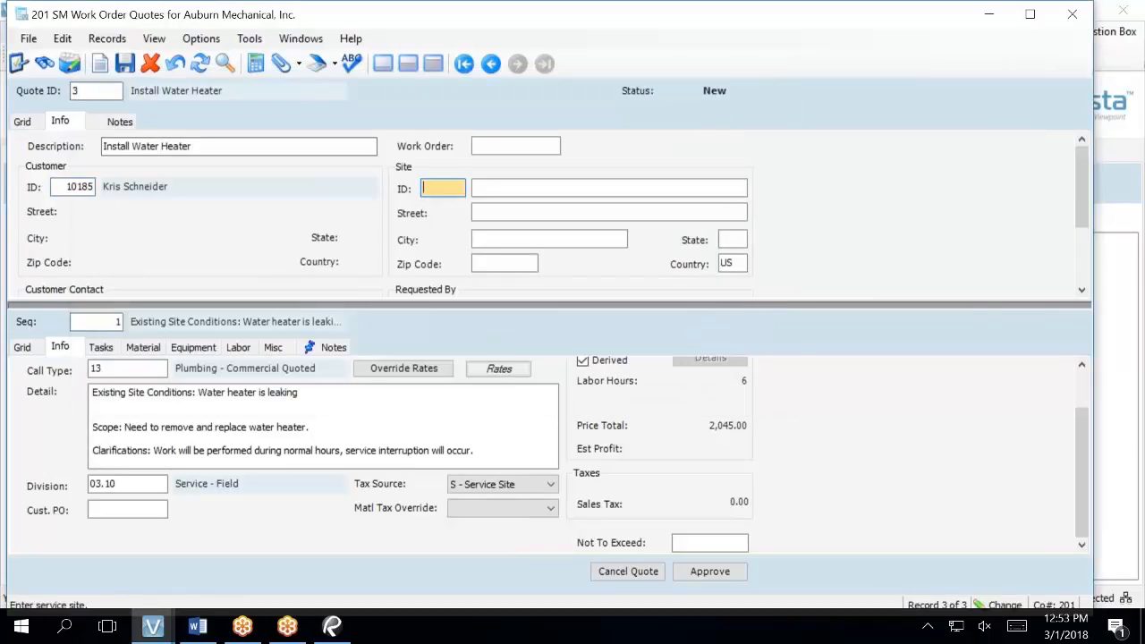
# - Set the quote's site to the customer's Rental service site in Puyallup, WA
pyautogui.press('F4')
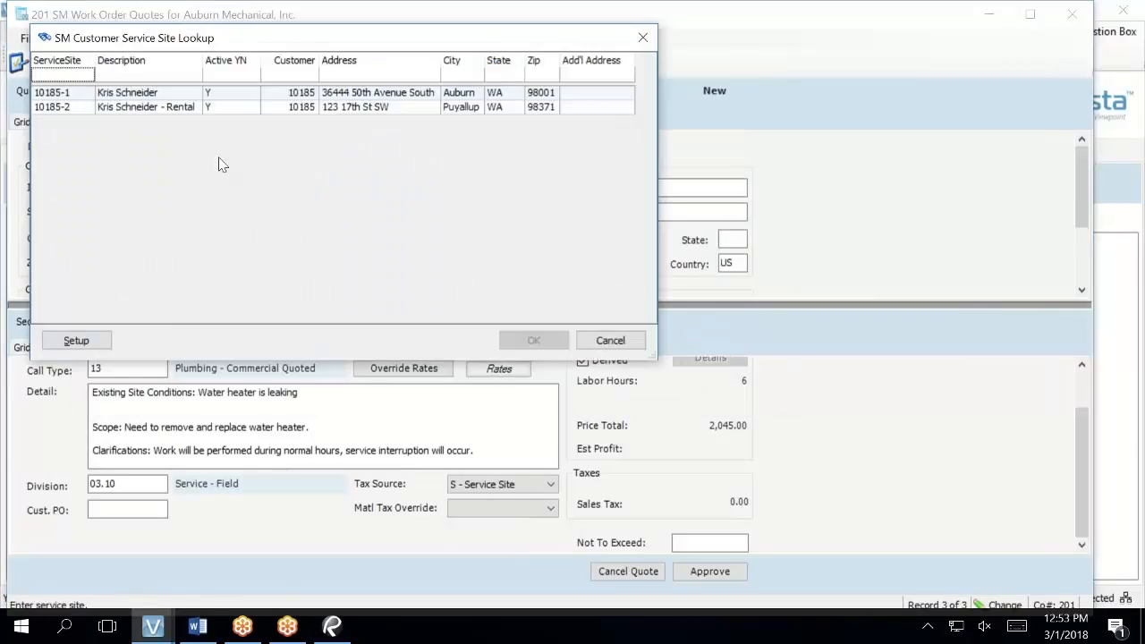
pyautogui.doubleClick(185, 108)
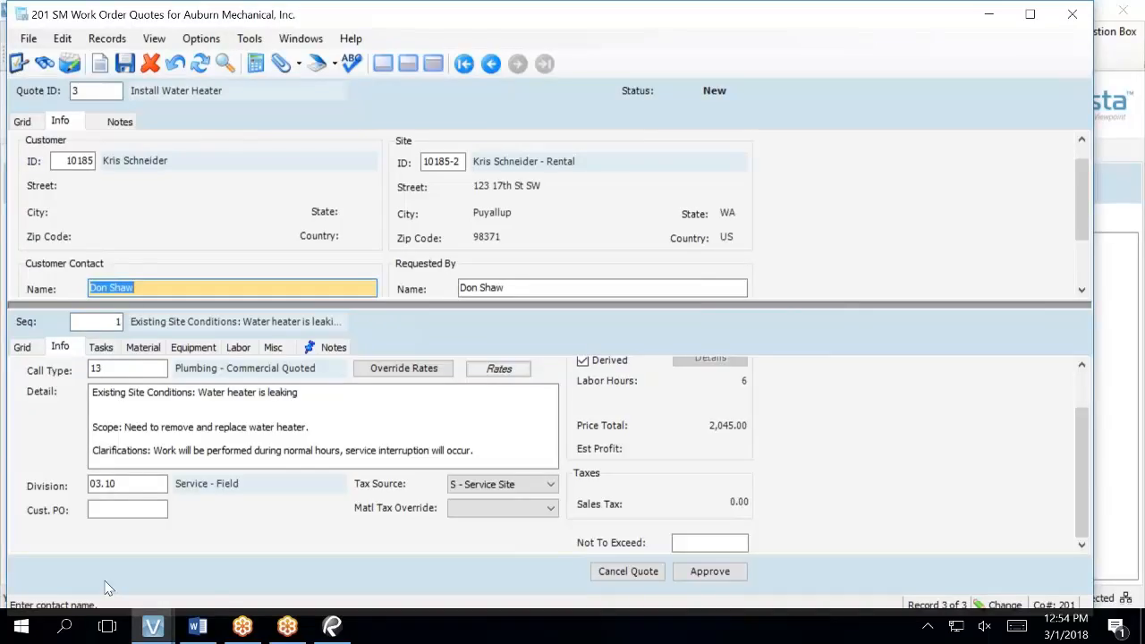
pyautogui.moveTo(1081, 452); pyautogui.dragTo(1040, 352)
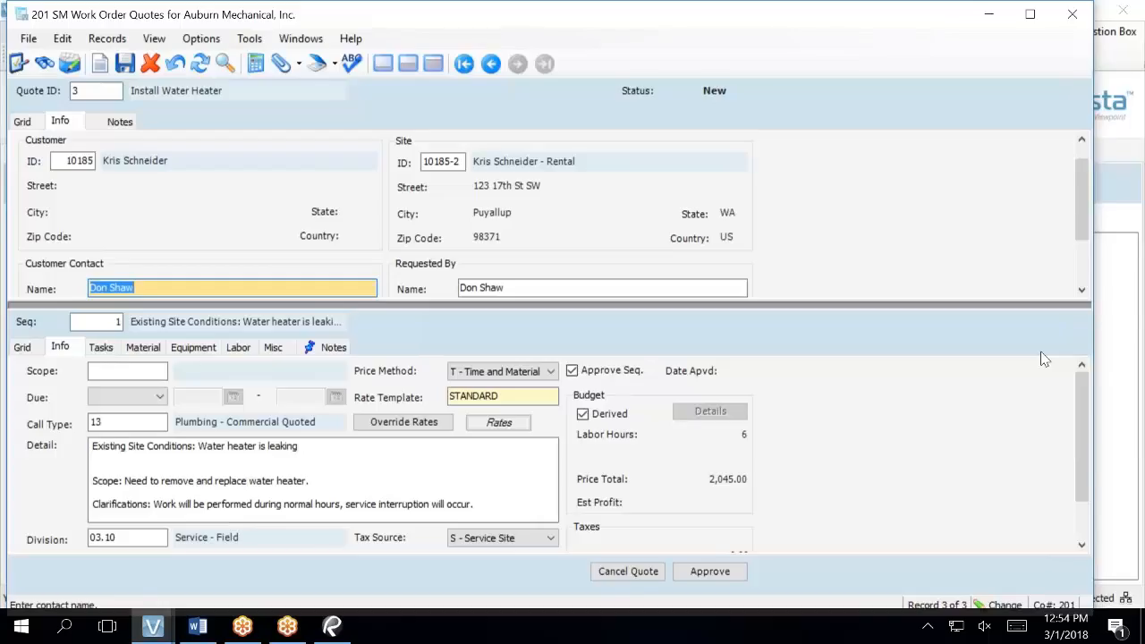
# - Clear the Customer Contact Name and Phone fields
pyautogui.press('F4')
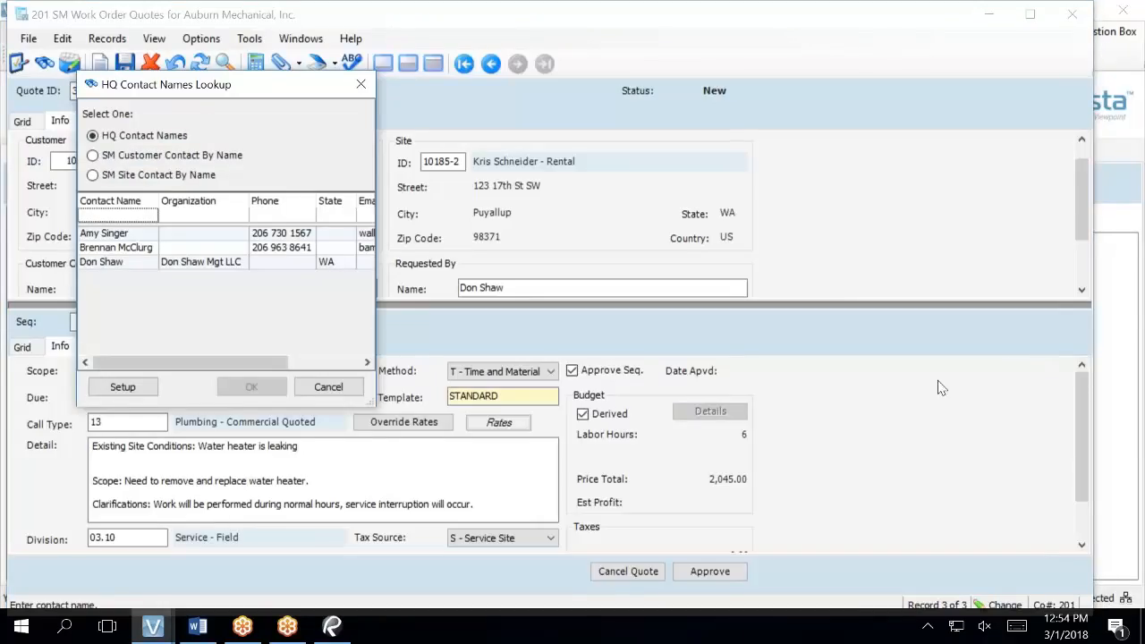
pyautogui.click(327, 386)
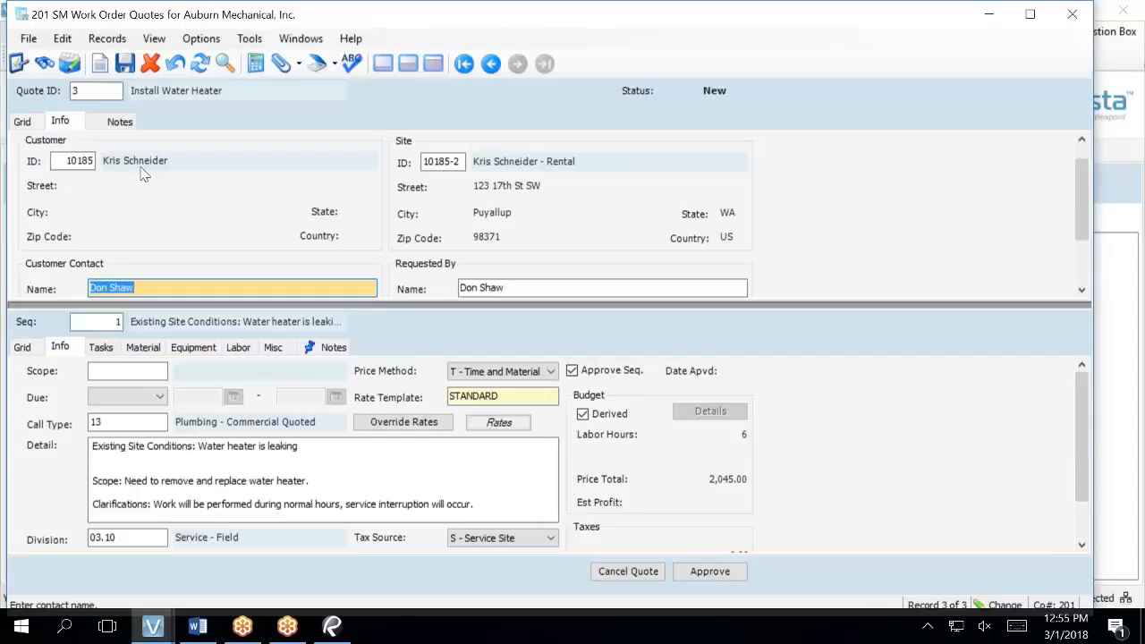
pyautogui.press('Delete')
pyautogui.press('Tab')
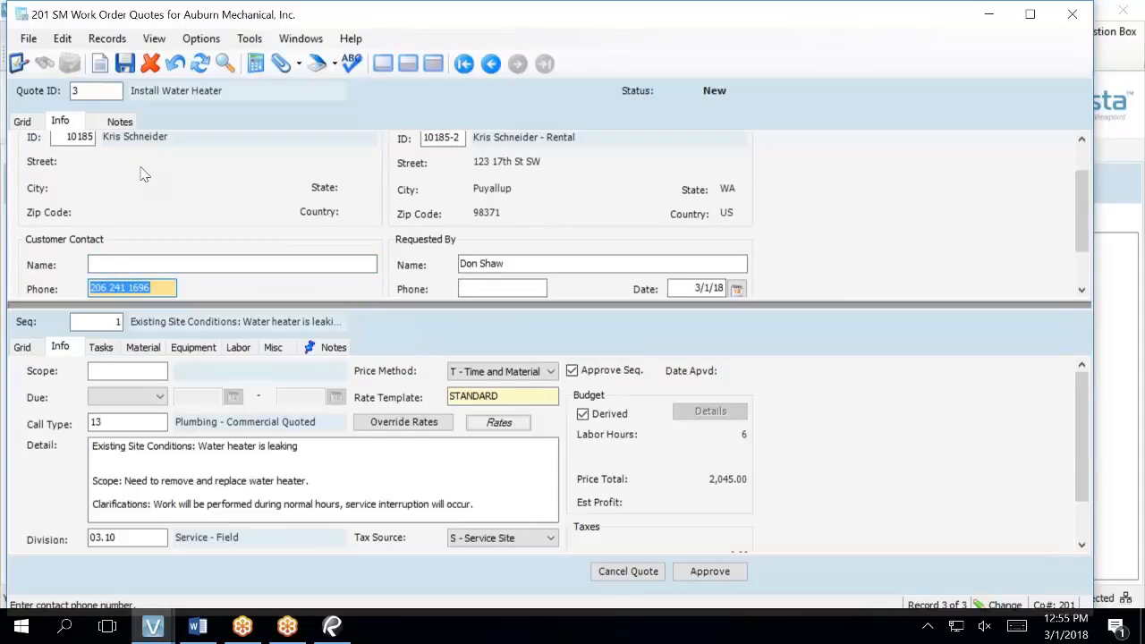
pyautogui.press('Delete')
pyautogui.press('Tab')
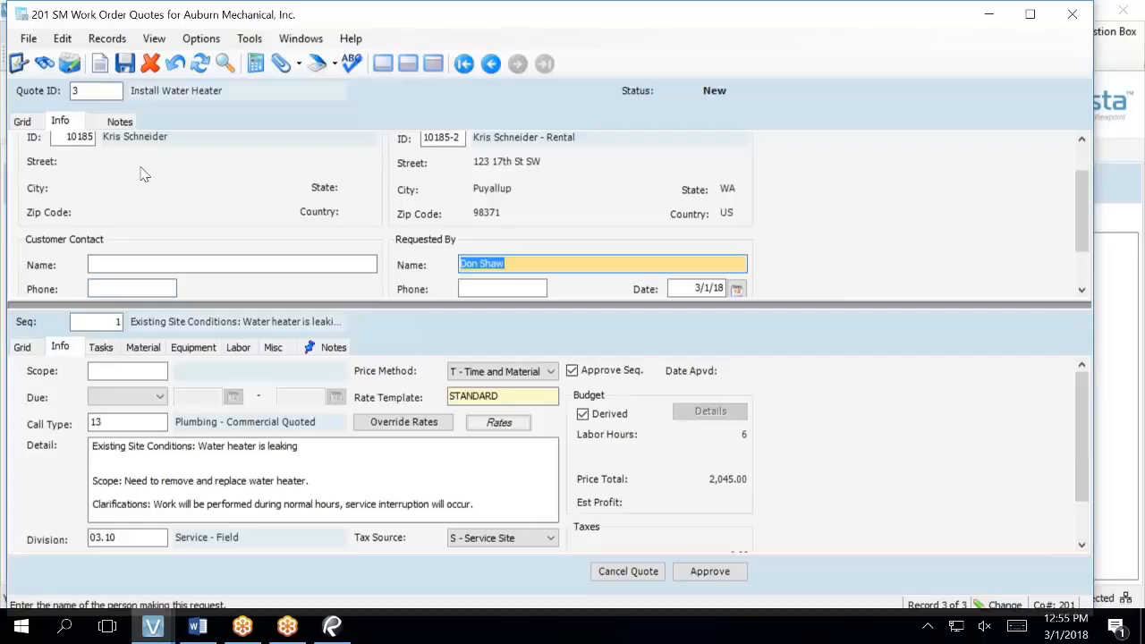
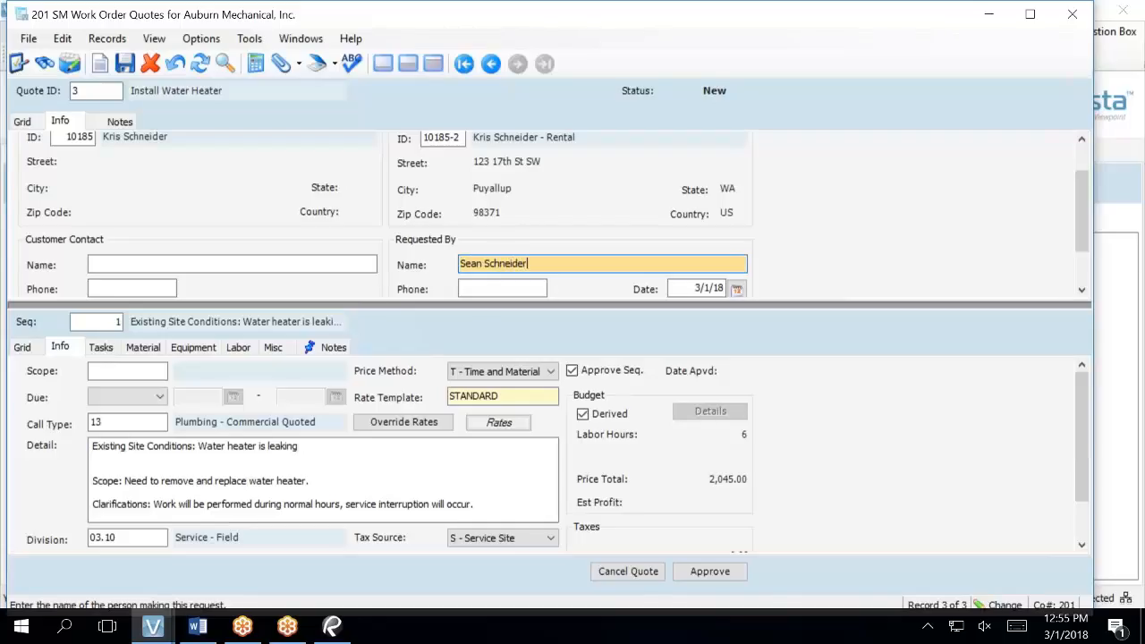
# - Enter the new requester's full name in Requested By
pyautogui.press('Tab')
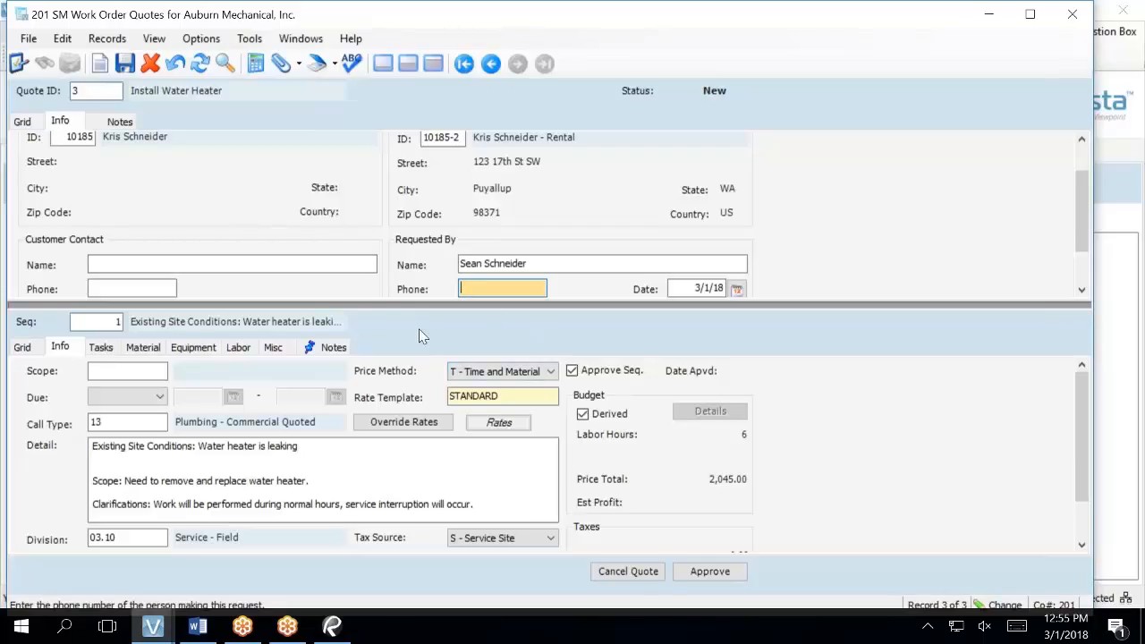
pyautogui.click(552, 373)
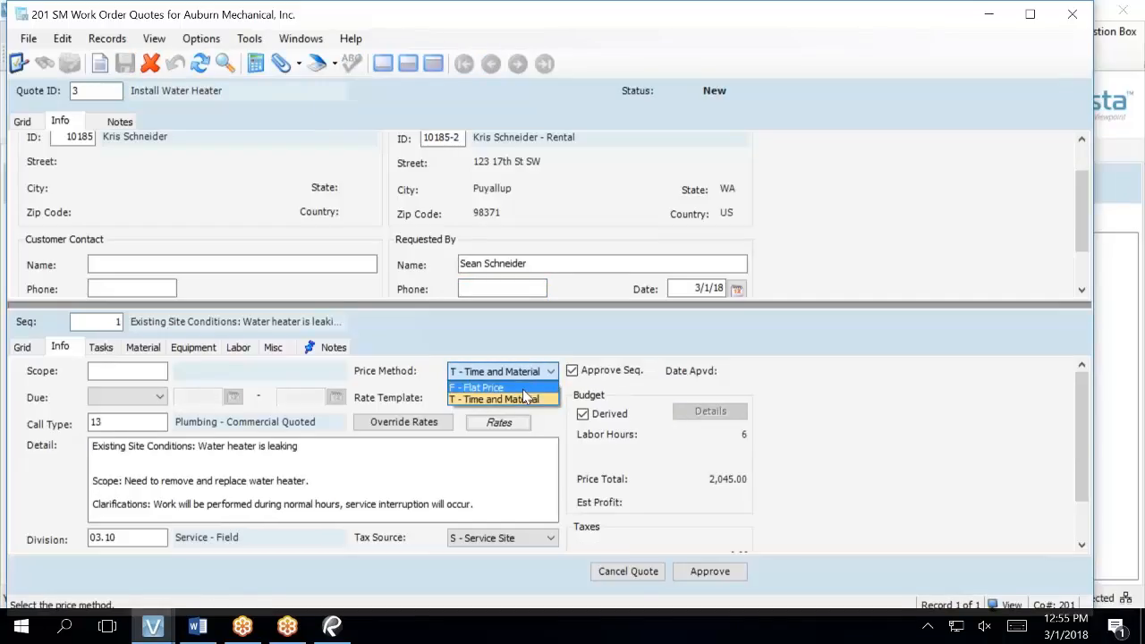
pyautogui.click(524, 390)
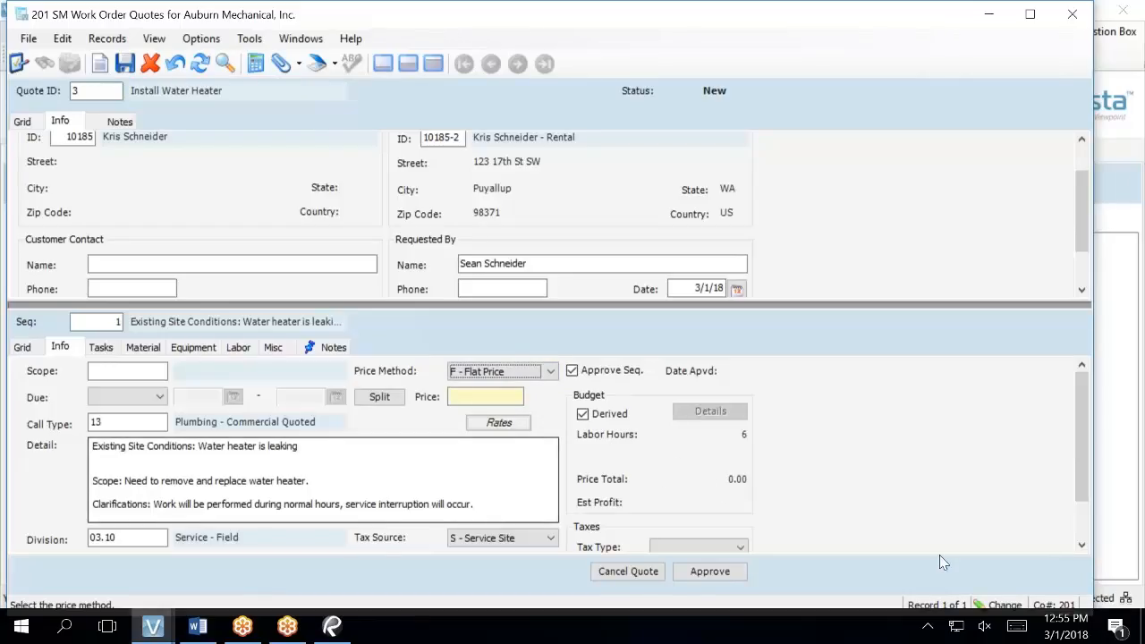
pyautogui.moveTo(1090, 458); pyautogui.dragTo(1101, 419)
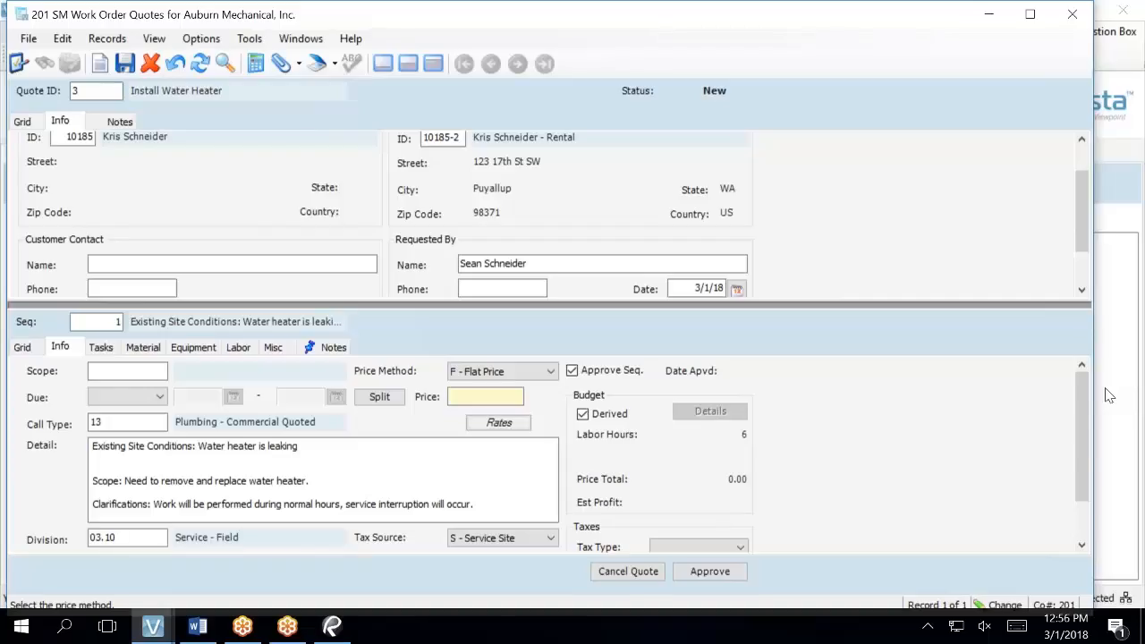
pyautogui.click(541, 372)
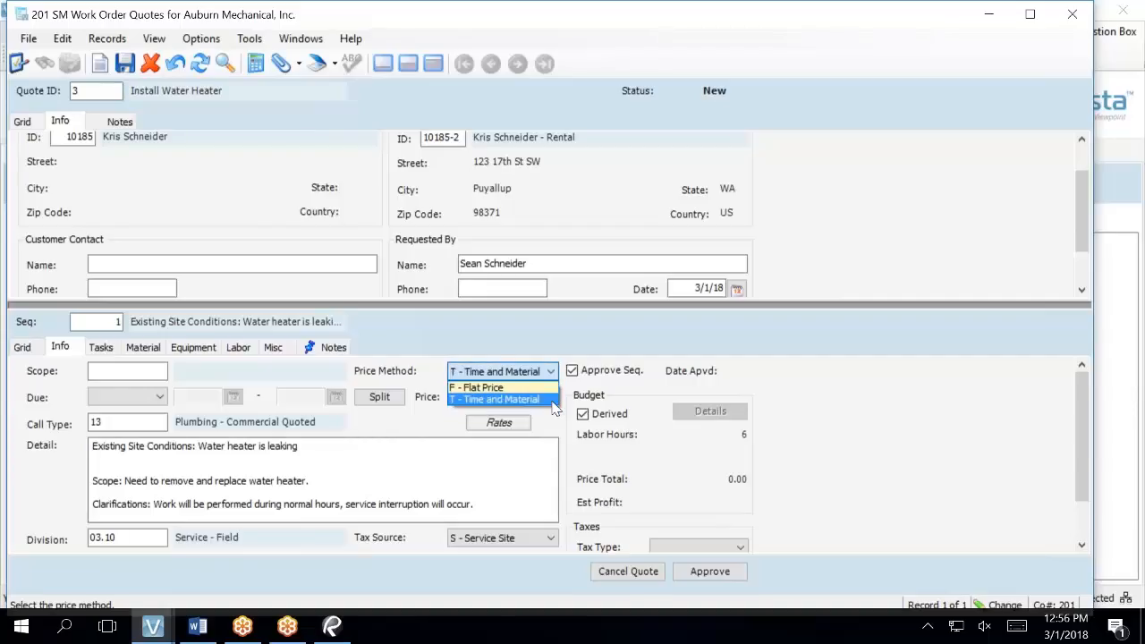
pyautogui.click(554, 403)
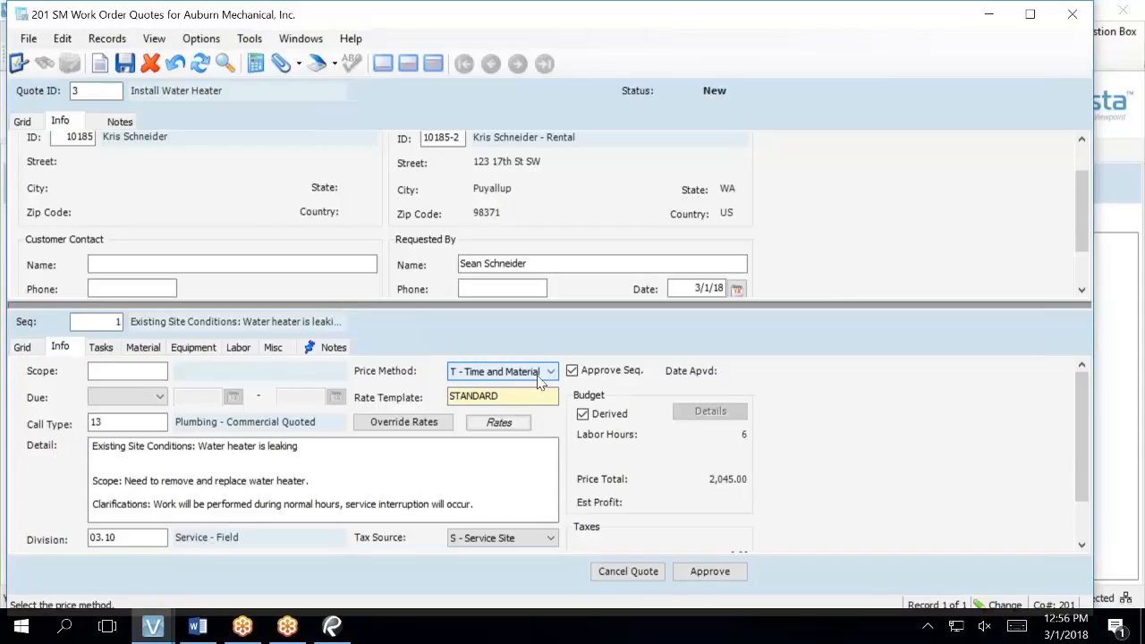
pyautogui.scroll(-1, 888, 498)
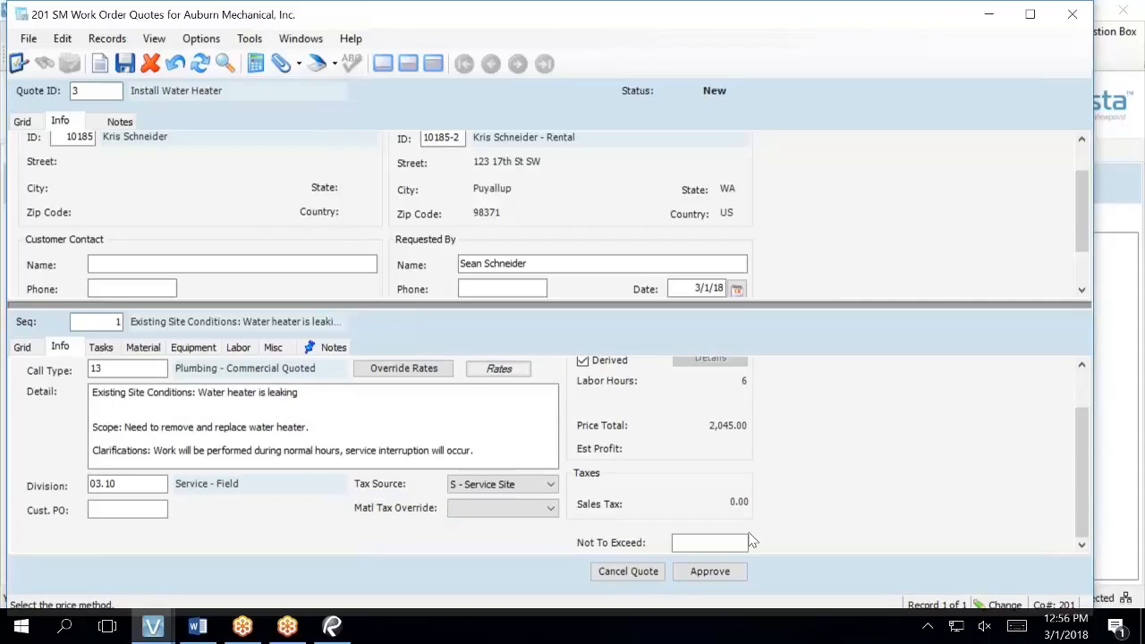
pyautogui.click(730, 543)
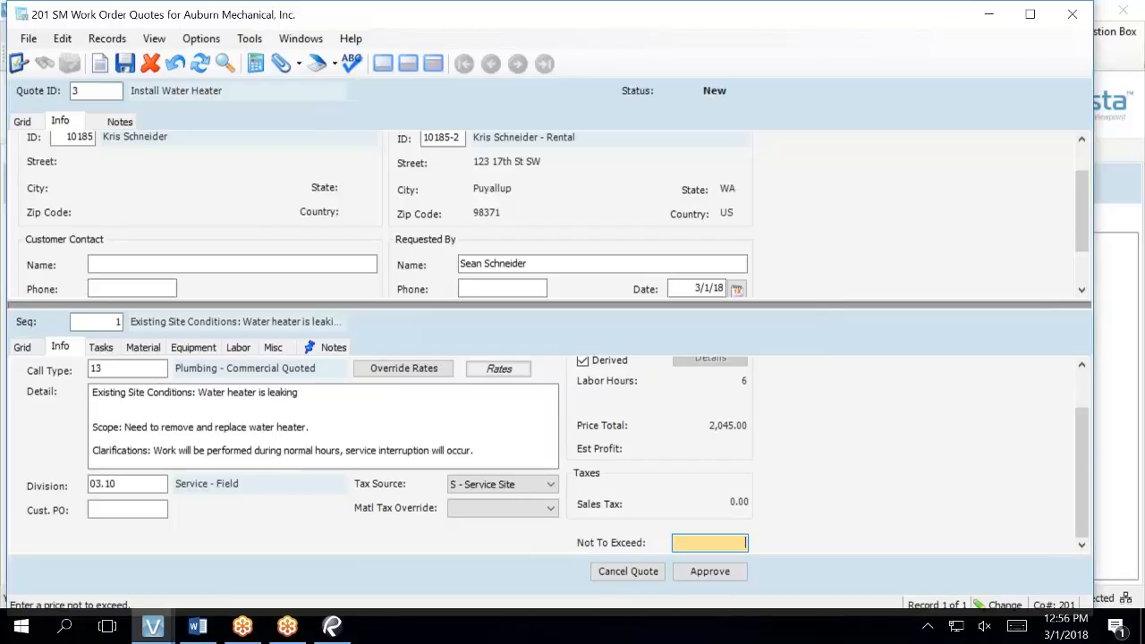
pyautogui.moveTo(820, 306); pyautogui.dragTo(814, 222)
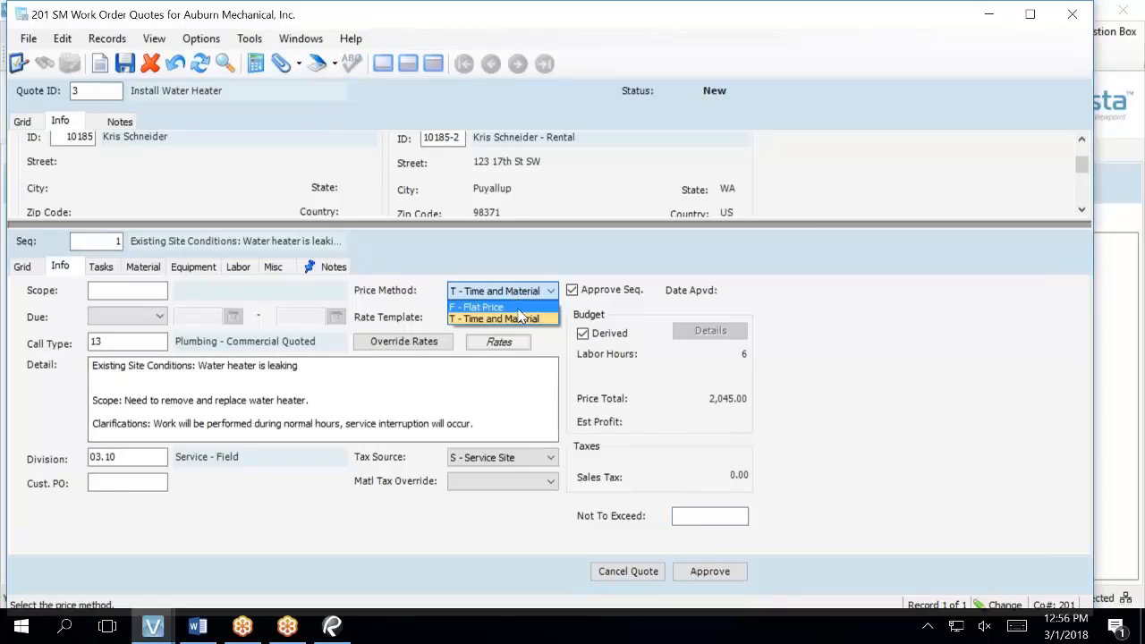
# - Switch the sequence to Flat Price at 2,045.00 and open its revenue split
pyautogui.click(501, 307)
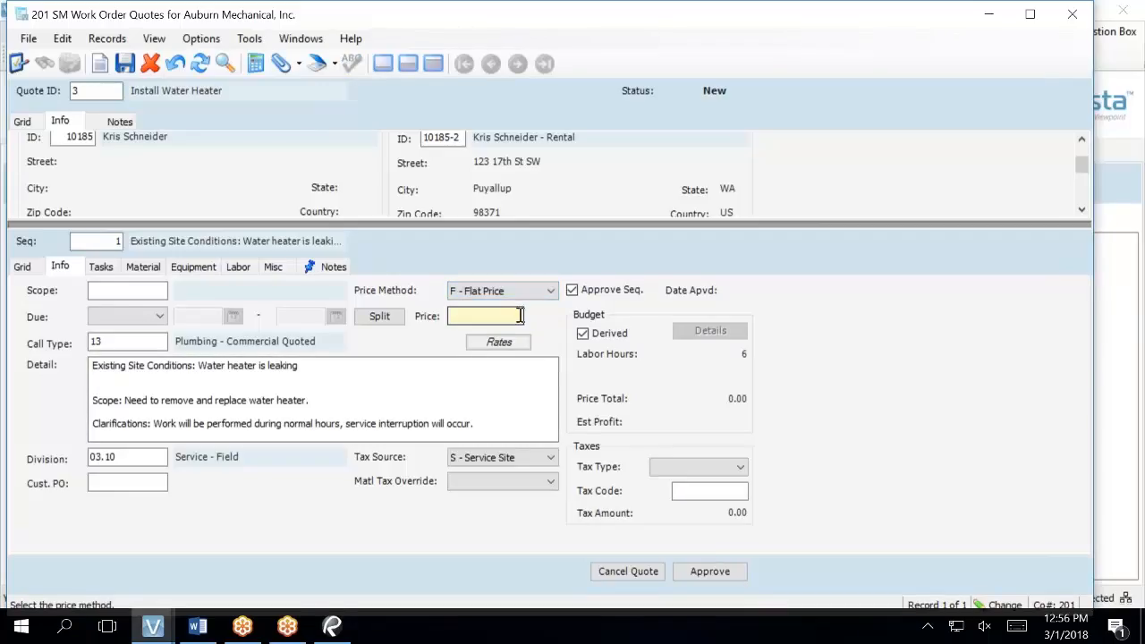
pyautogui.click(520, 316)
pyautogui.write('2045')
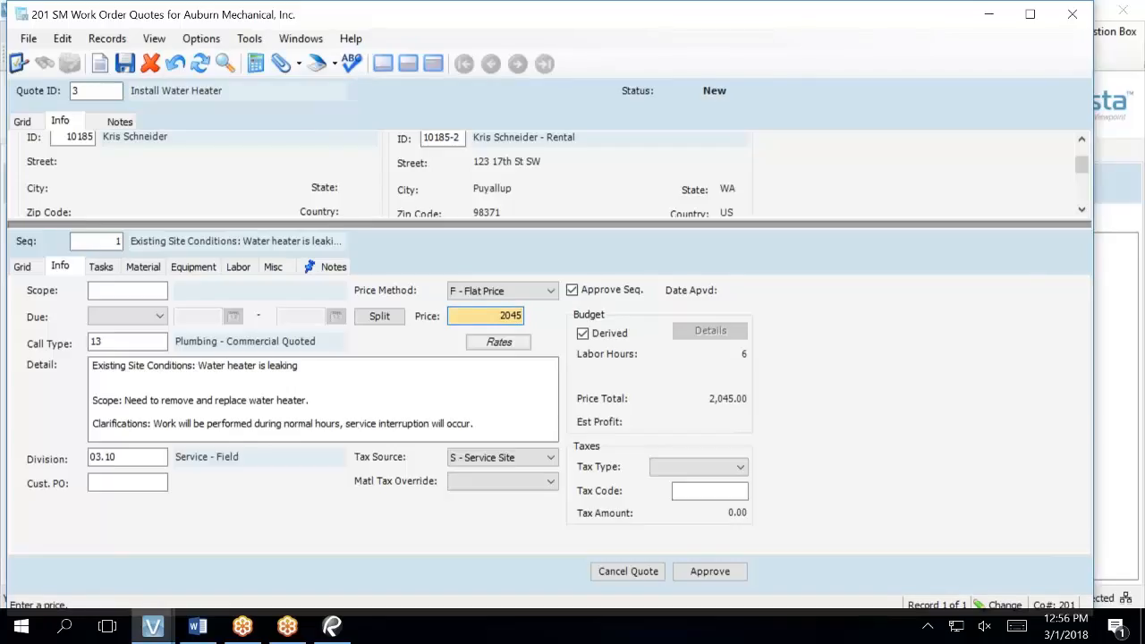
pyautogui.click(379, 317)
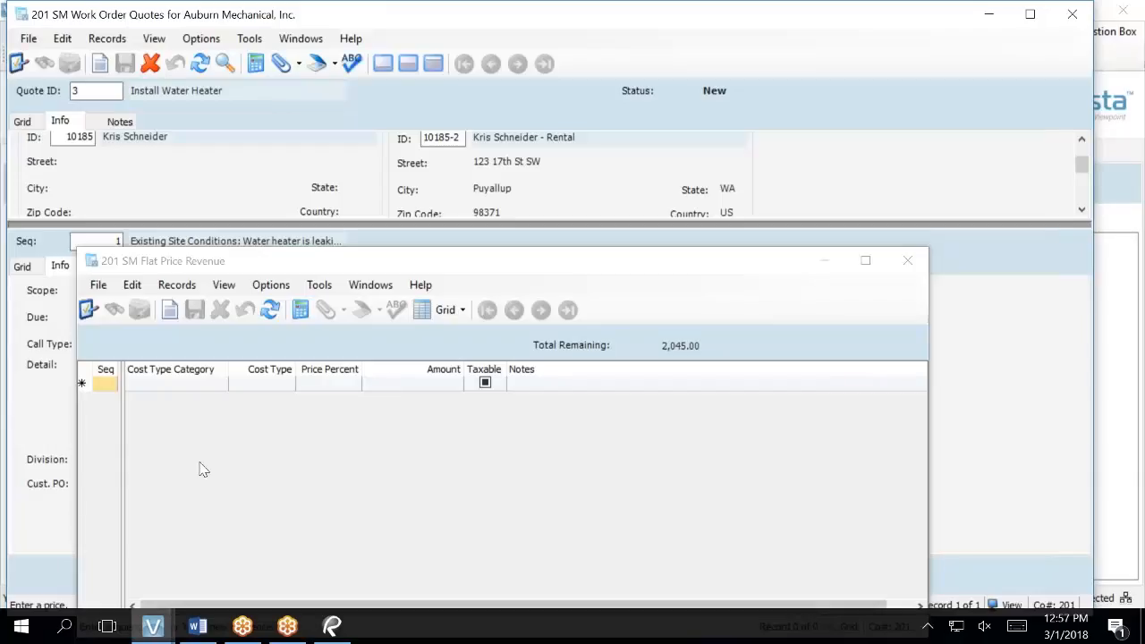
# - Add an L - Labor revenue line at 100 Price Percent, save it, and close the form
pyautogui.click(196, 386)
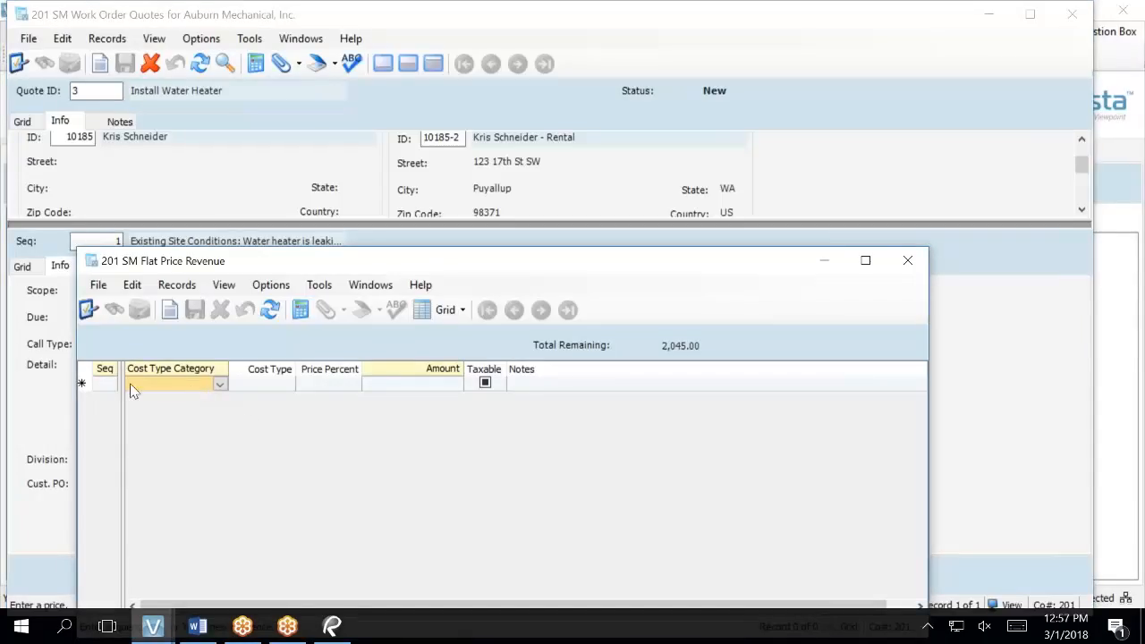
pyautogui.click(107, 385)
pyautogui.write('+')
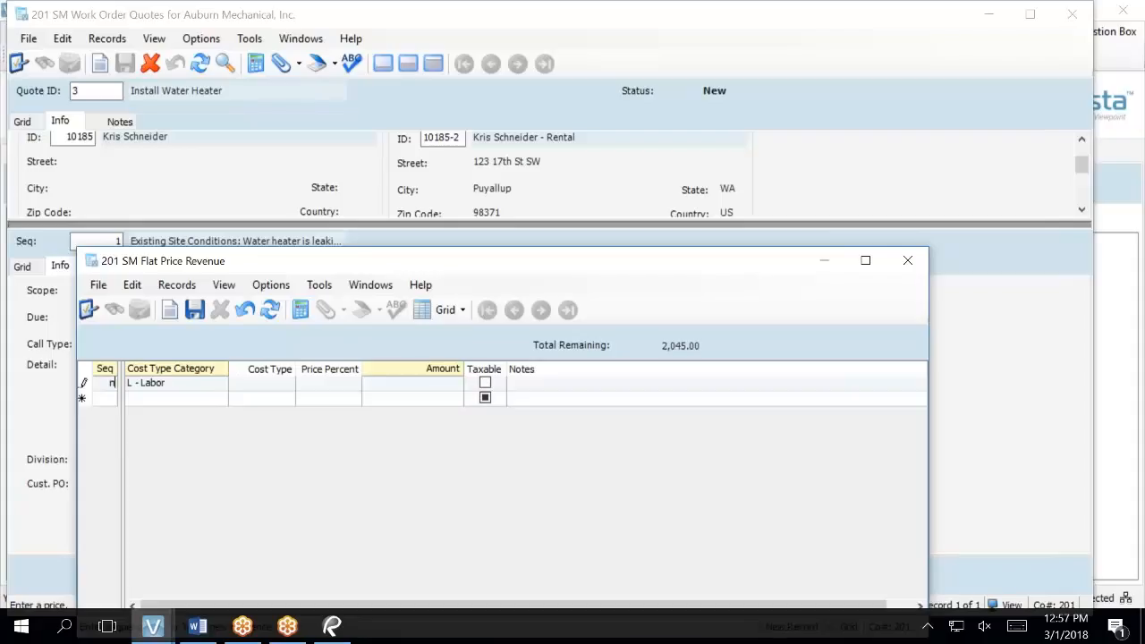
pyautogui.press('Tab')
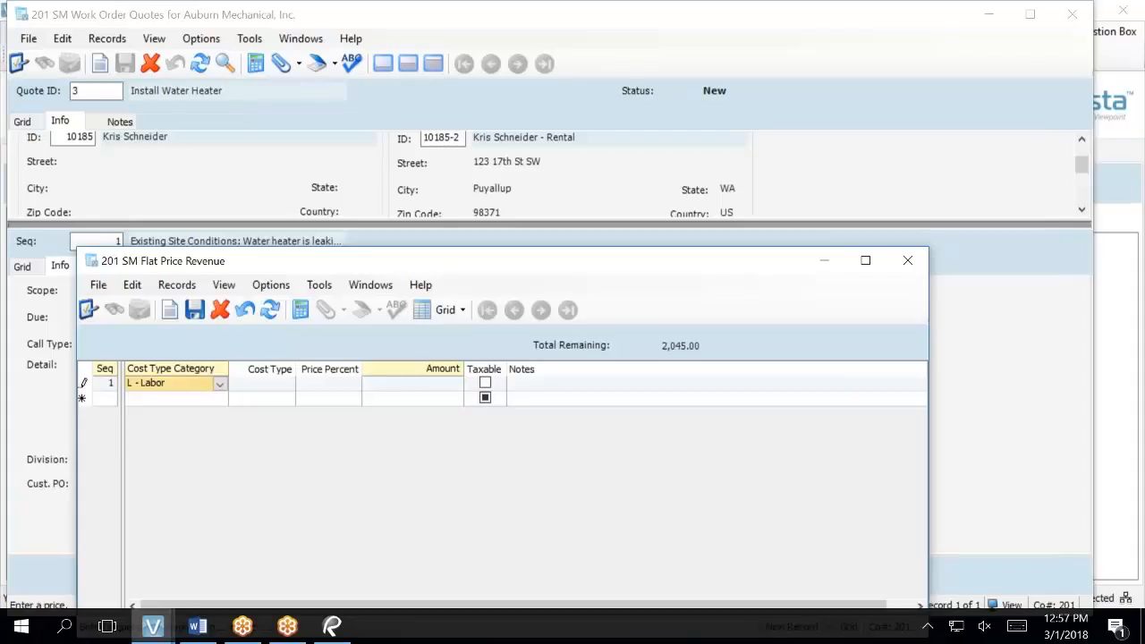
pyautogui.press('Tab')
pyautogui.press('Tab')
pyautogui.write('100')
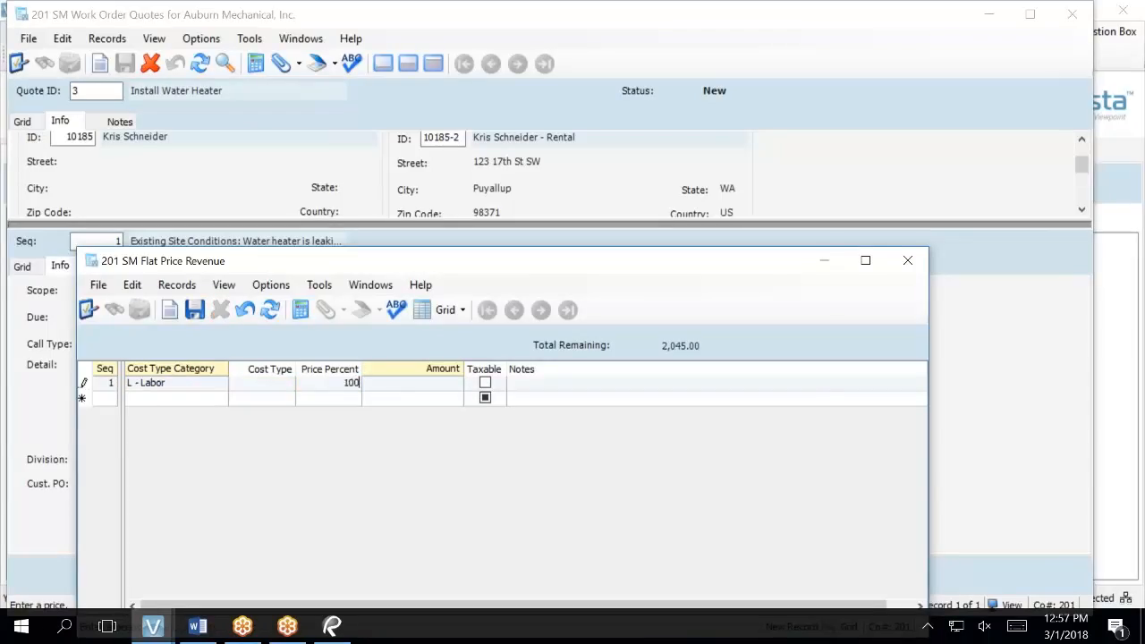
pyautogui.press('Tab')
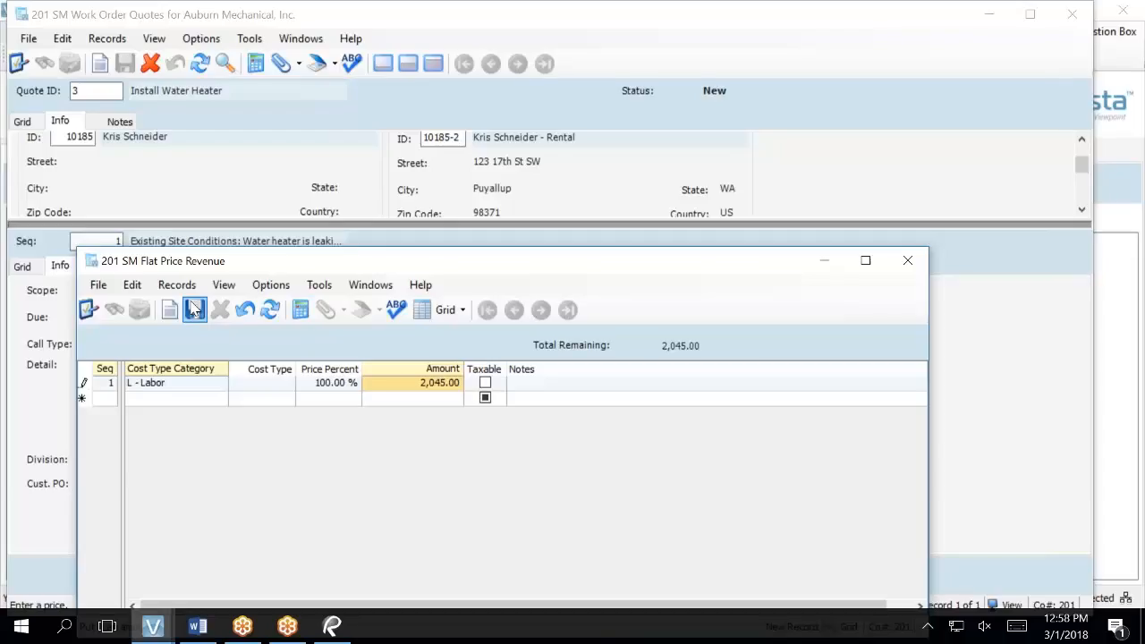
pyautogui.click(195, 308)
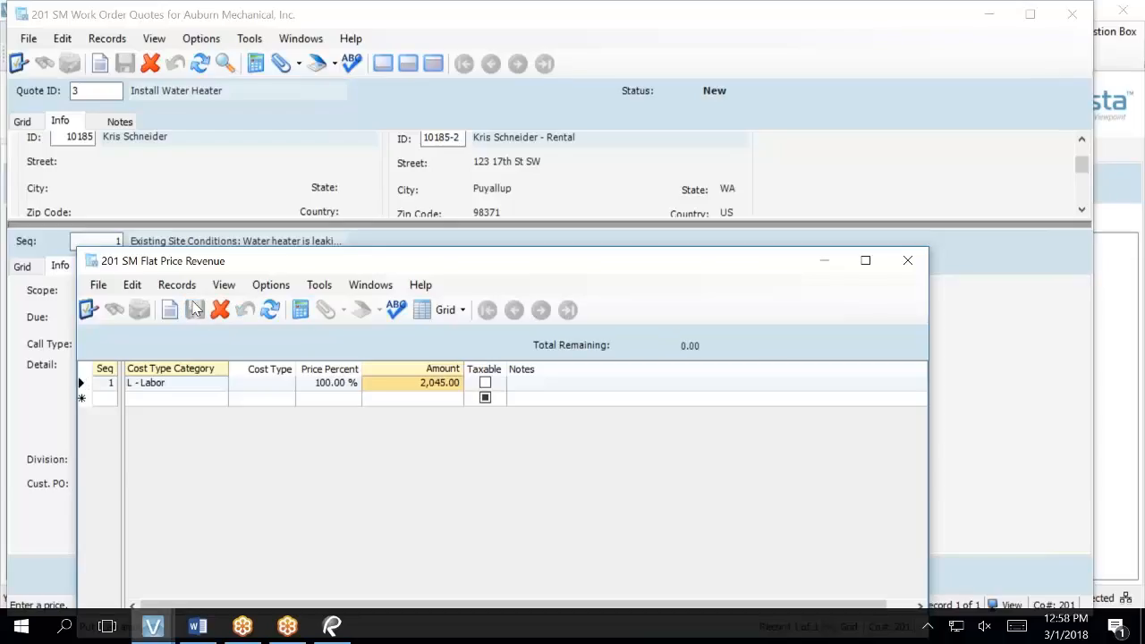
pyautogui.click(905, 262)
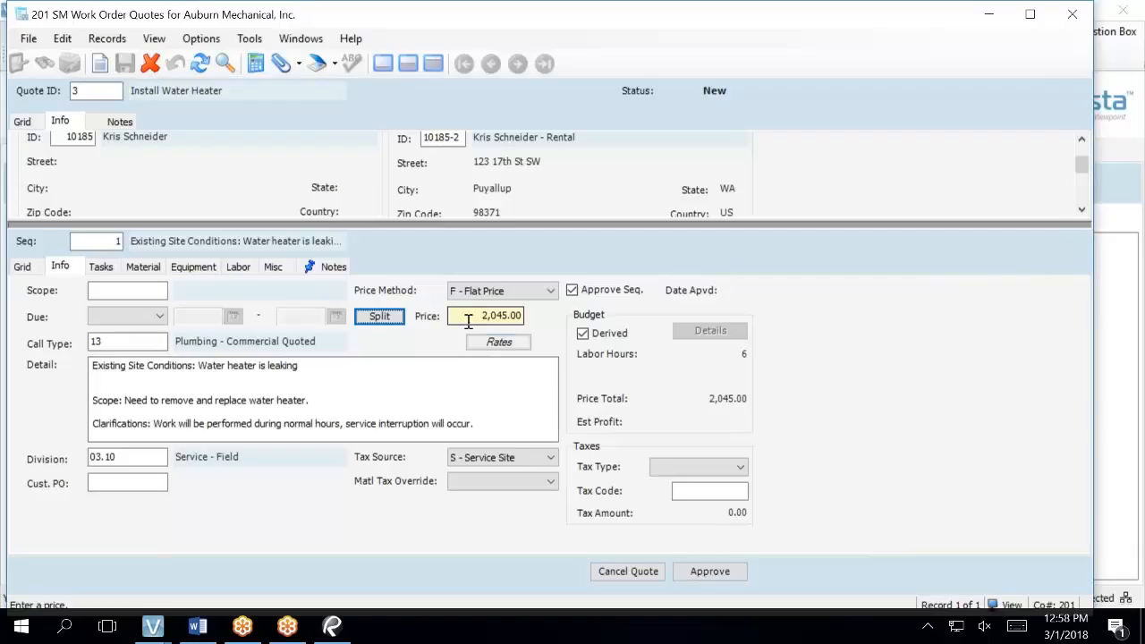
# - Set tax type 1 - Sales with tax code WA (Washington State) and reopen the revenue split
pyautogui.click(702, 468)
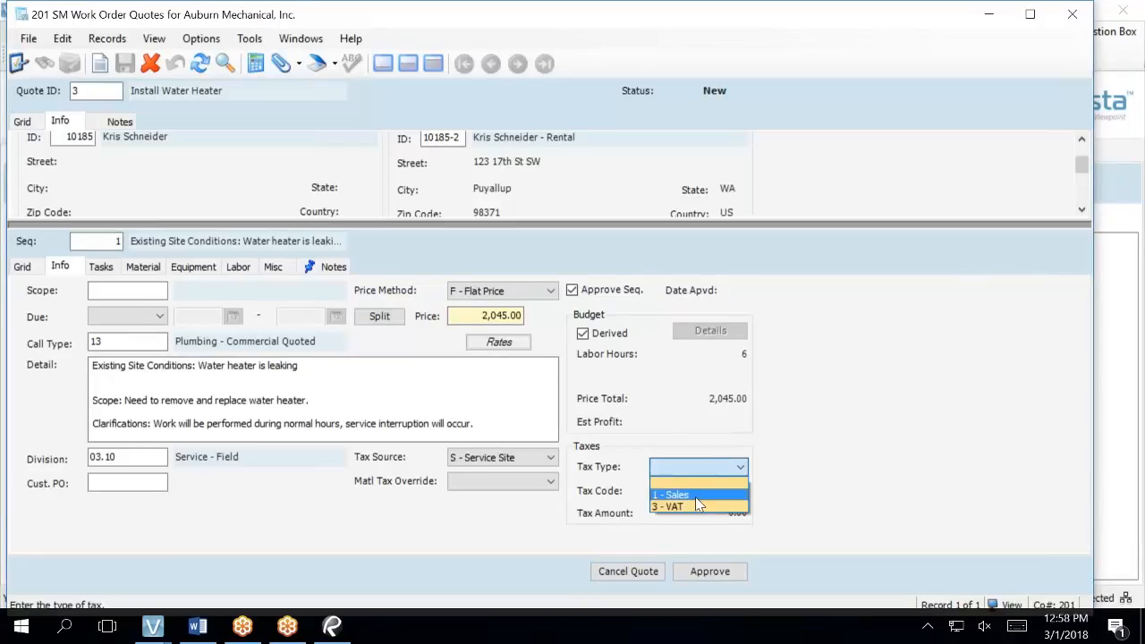
pyautogui.click(696, 496)
pyautogui.press('Tab')
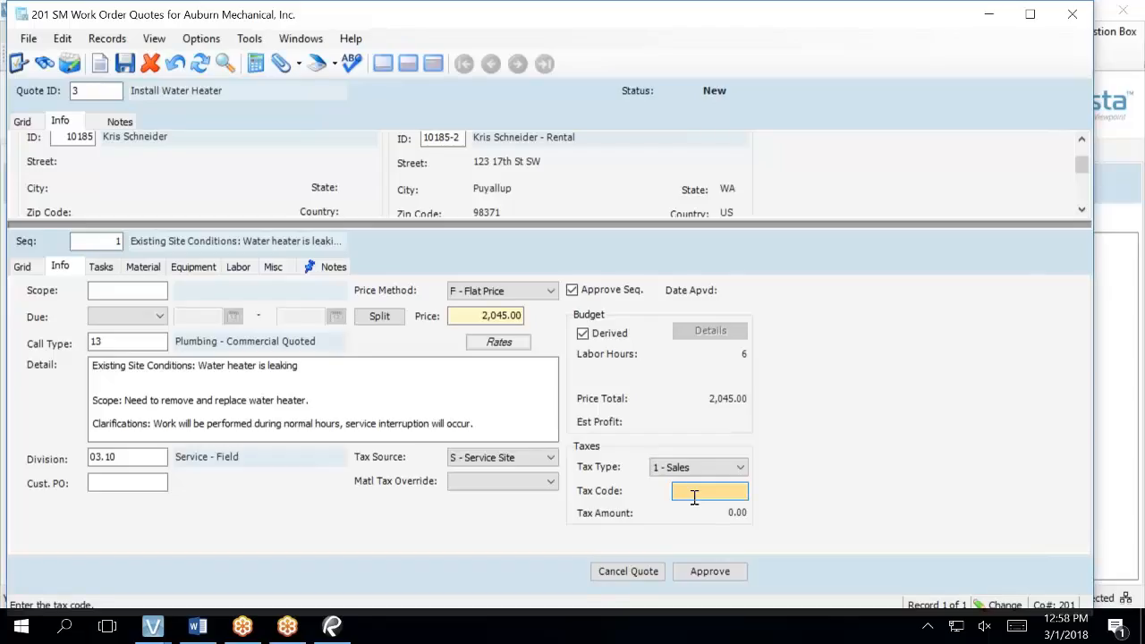
pyautogui.press('F4')
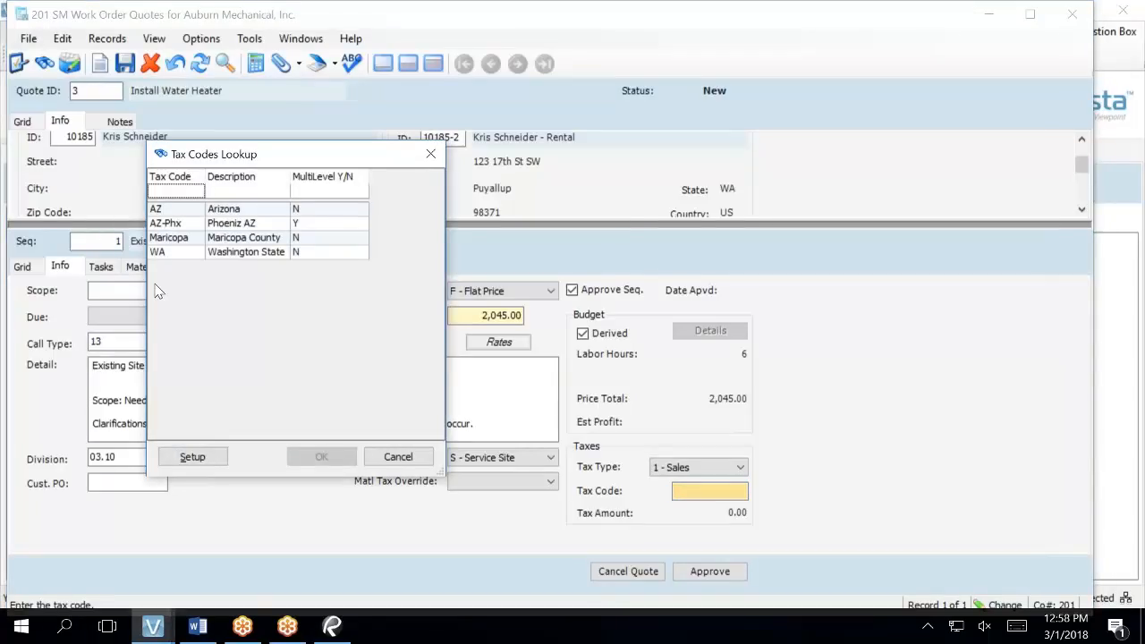
pyautogui.click(159, 254)
pyautogui.click(323, 468)
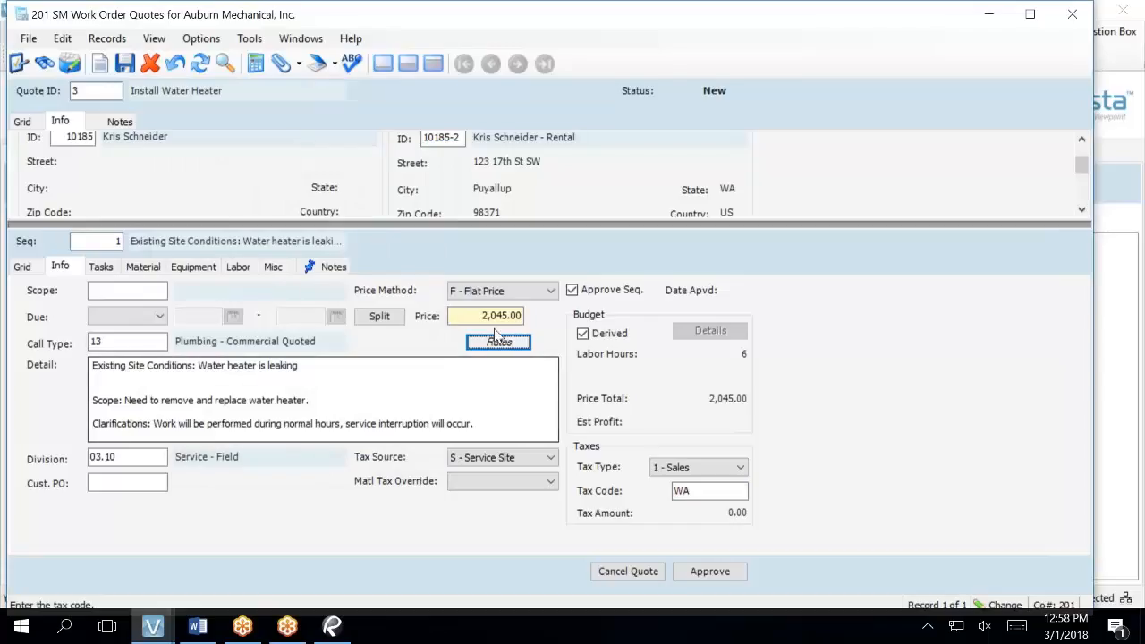
pyautogui.click(386, 317)
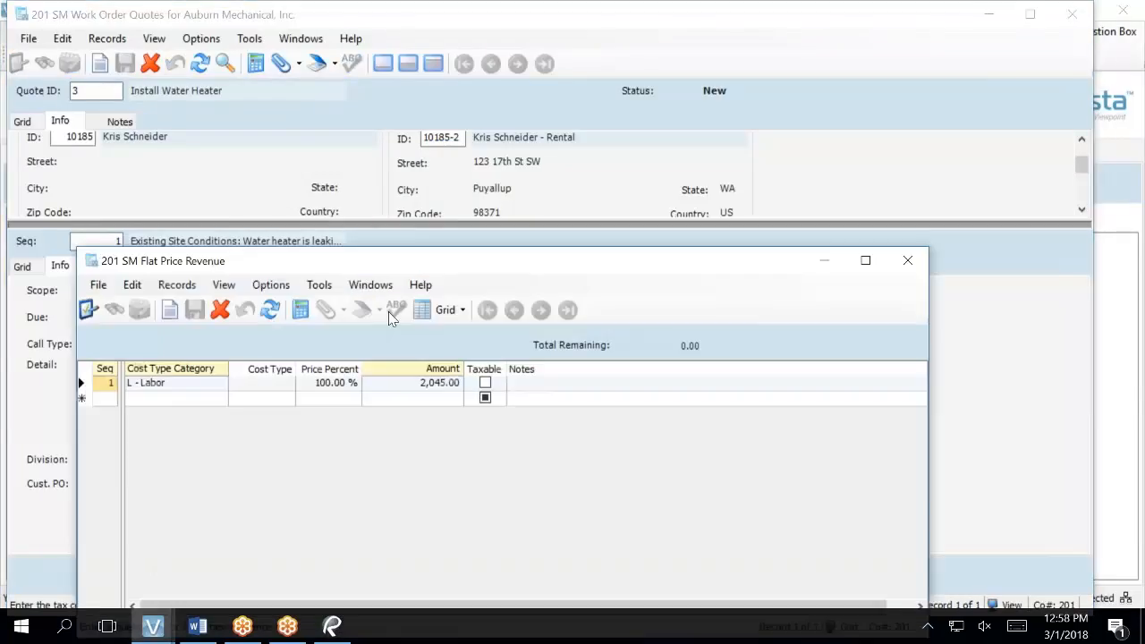
# - Mark the L - Labor revenue line Taxable, save, and close, giving 132.93 tax
pyautogui.click(486, 391)
pyautogui.click(483, 383)
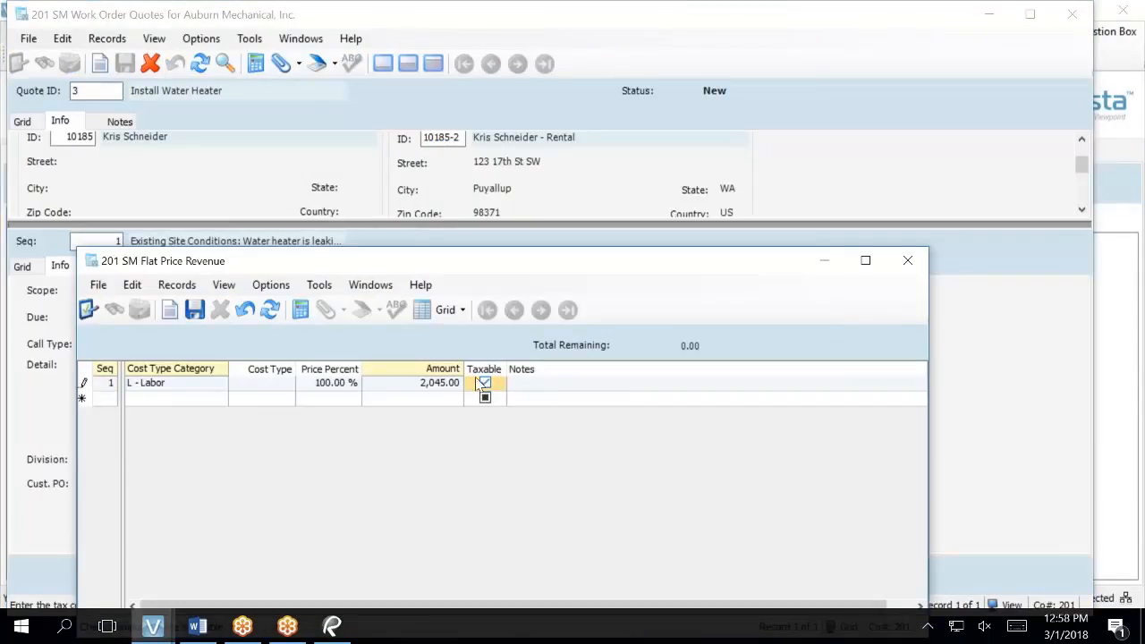
pyautogui.click(195, 313)
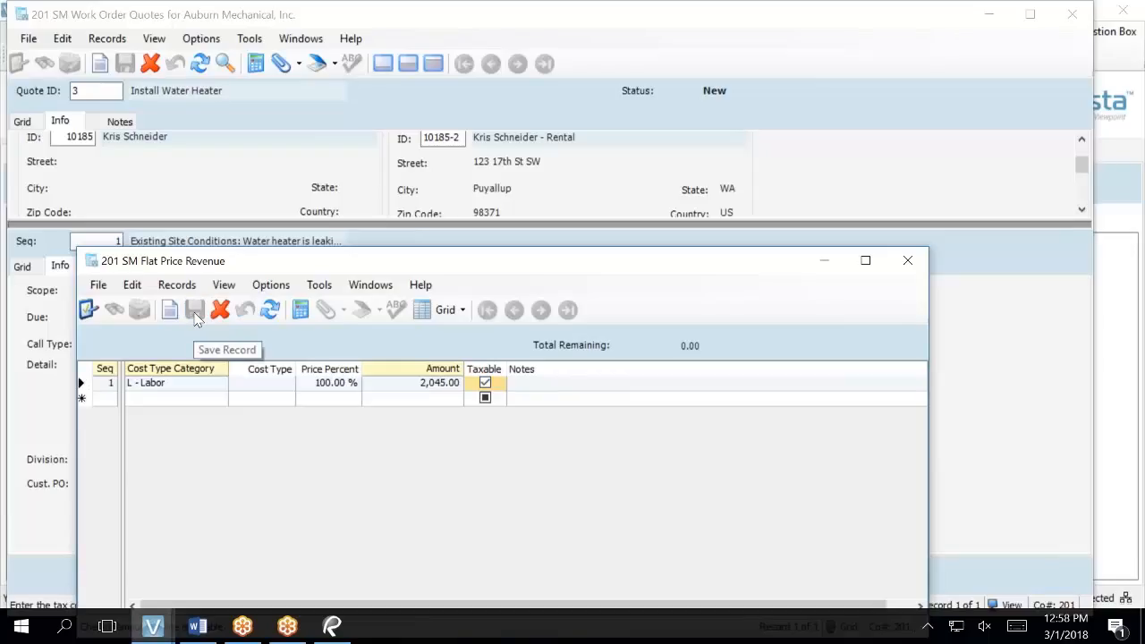
pyautogui.click(908, 260)
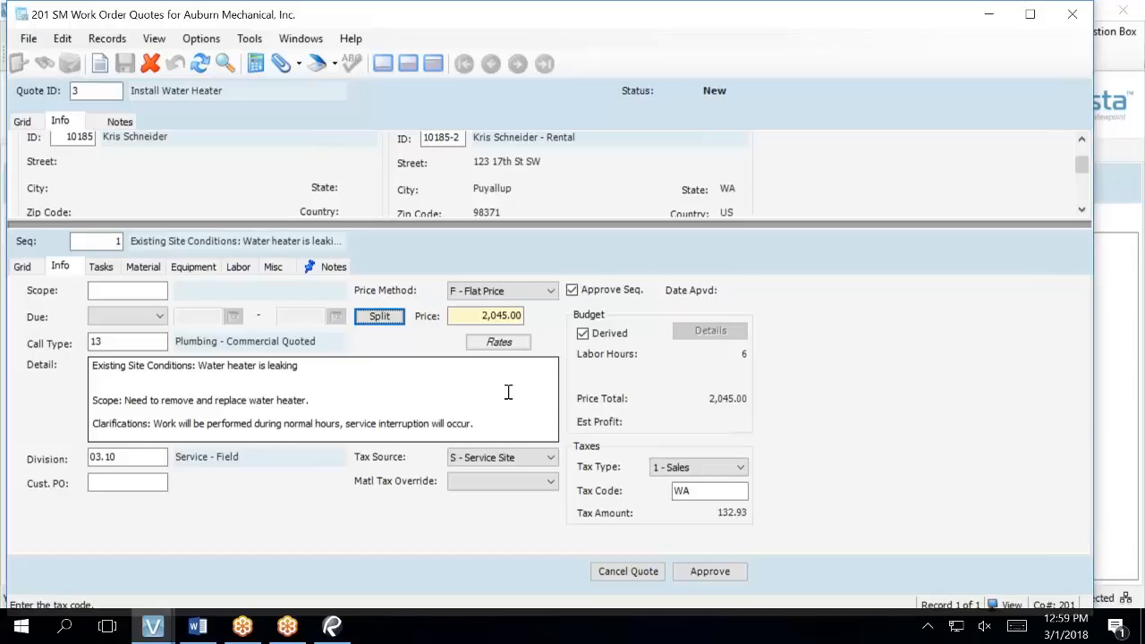
# - Approve all sequences of Quote 3, then close the quote form and cancel the report launcher
pyautogui.click(721, 571)
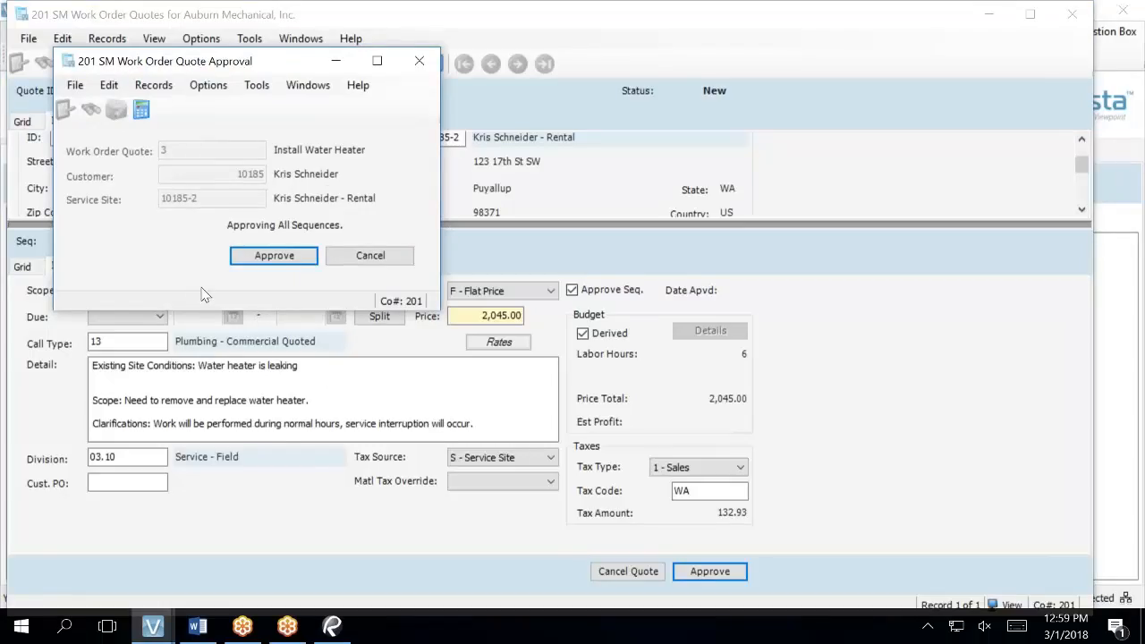
pyautogui.click(273, 262)
pyautogui.press('Return')
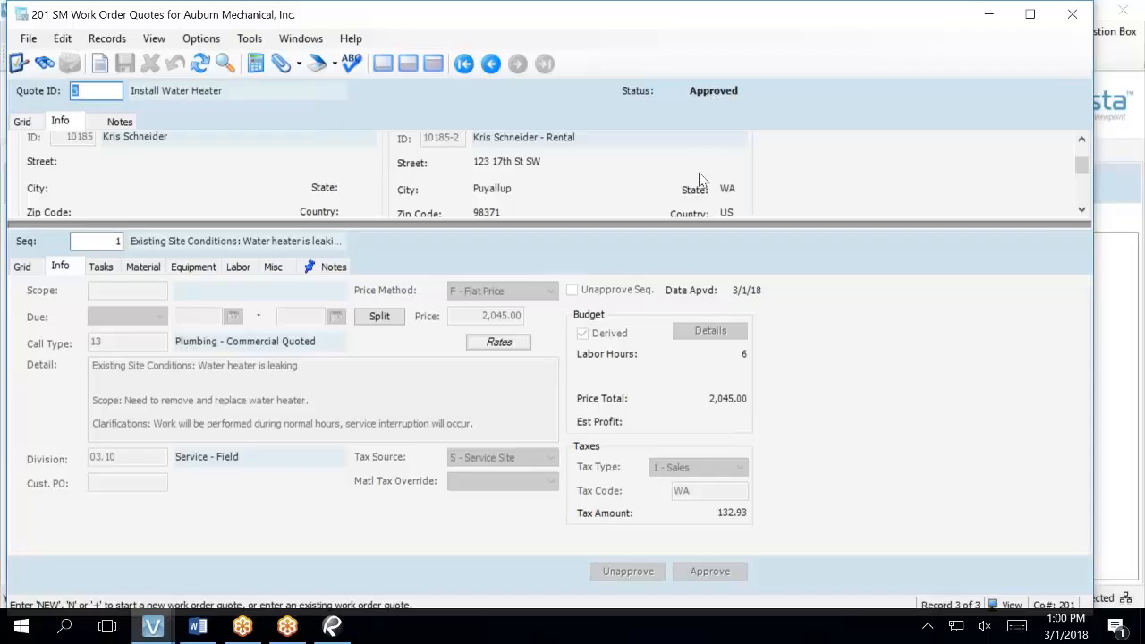
pyautogui.click(1069, 12)
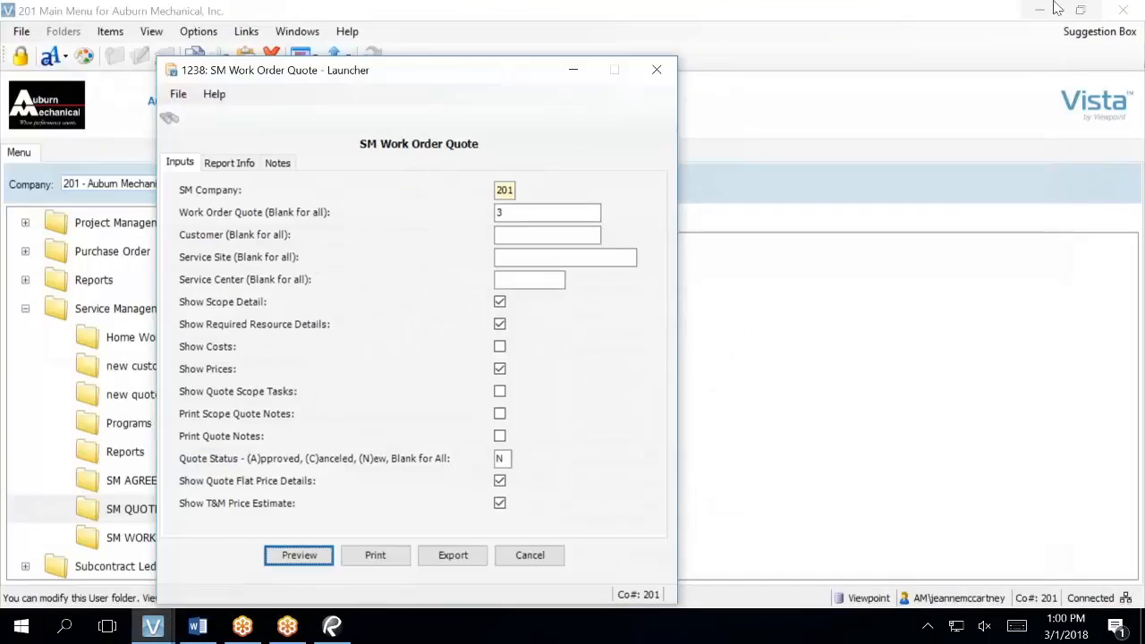
pyautogui.click(527, 564)
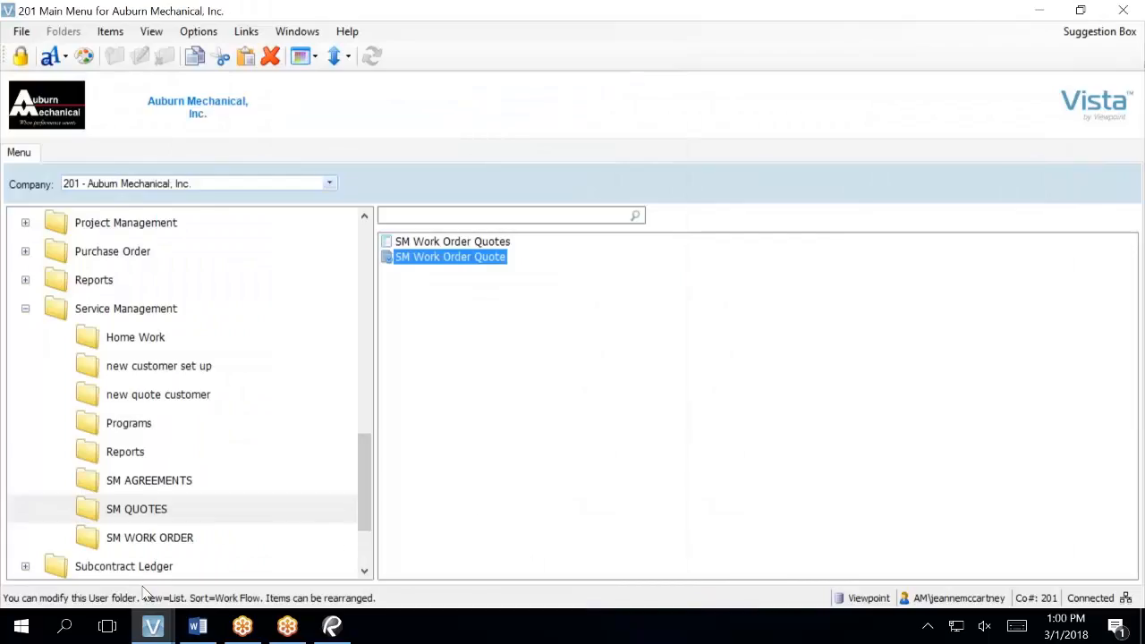